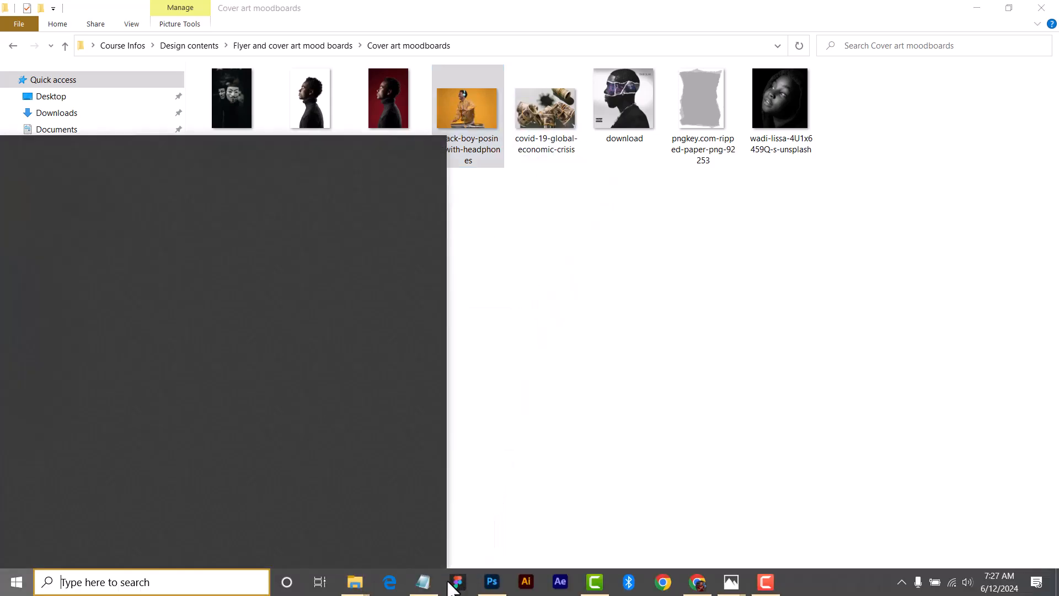
- Delete the layer mask from the ripped-paper copy 4 layer
{"action": "left_click_drag", "start_coordinate": [512, 283], "coordinate": [521, 276]}
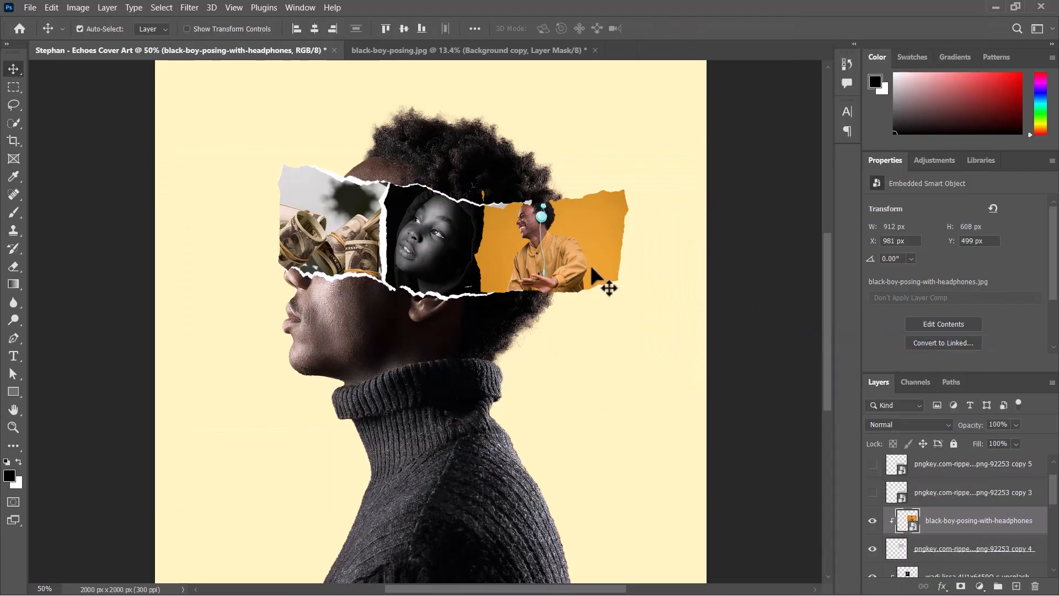
{"action": "left_click", "coordinate": [973, 569]}
{"action": "key", "text": "ctrl+plus"}
{"action": "left_click", "coordinate": [961, 586]}
{"action": "key", "text": "b"}
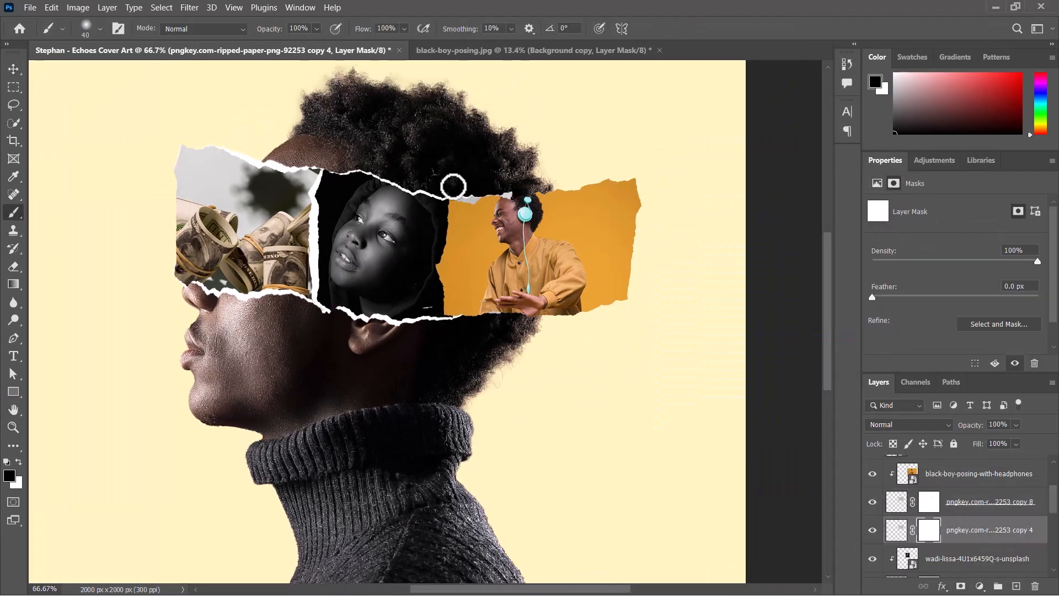
{"action": "right_click", "coordinate": [971, 529]}
{"action": "left_click", "coordinate": [836, 208]}
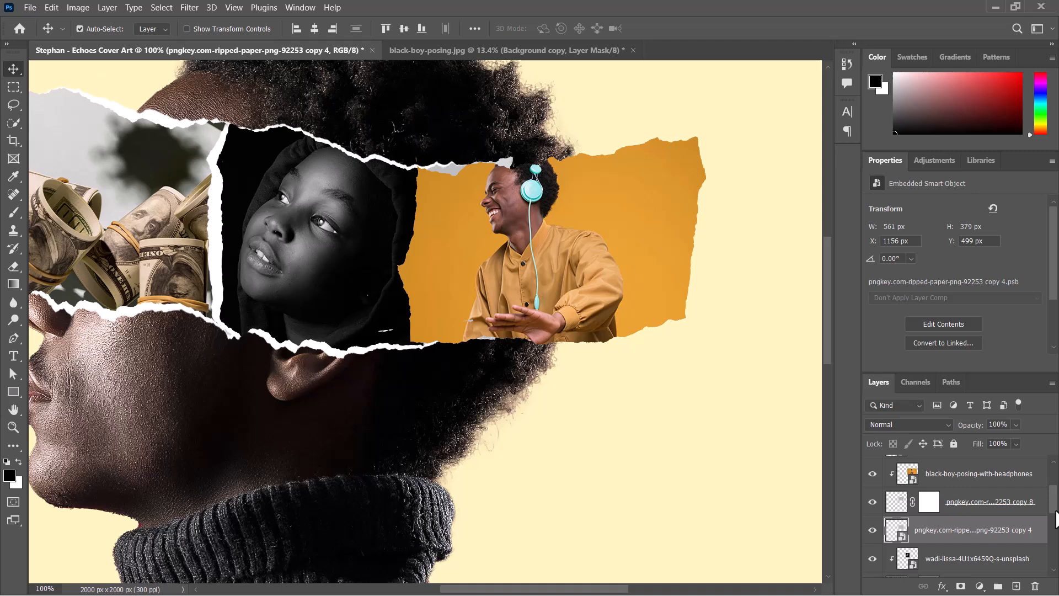
- Warp the ripped-paper copy 4 layer so its left edge stretches under the headphones photo
{"action": "double_click", "coordinate": [946, 537]}
{"action": "key", "text": "Escape"}
{"action": "left_click_drag", "start_coordinate": [398, 275], "coordinate": [374, 268]}
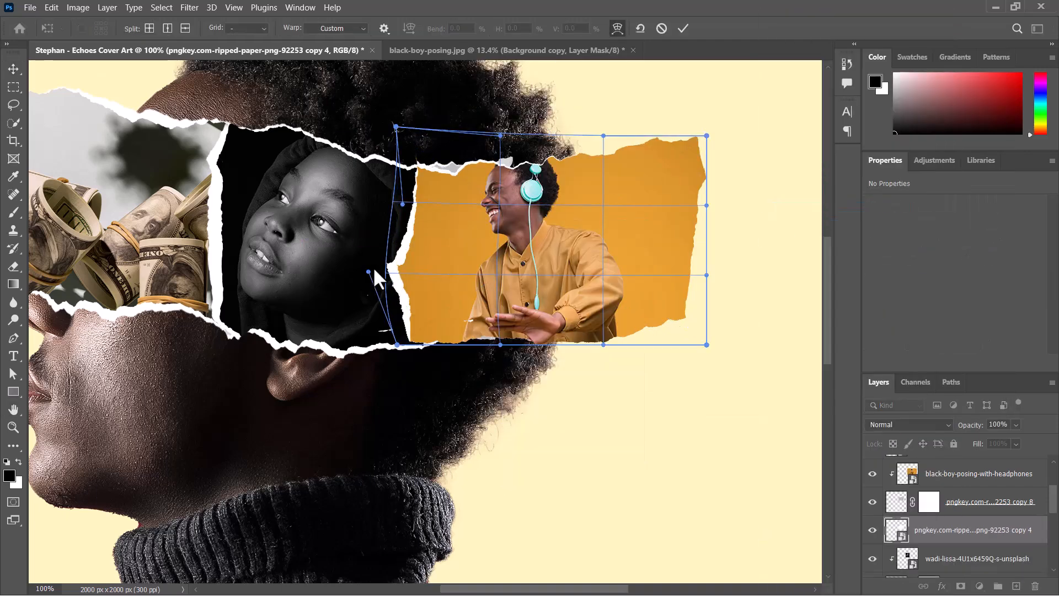
{"action": "left_click_drag", "start_coordinate": [499, 344], "coordinate": [500, 361]}
{"action": "left_click_drag", "start_coordinate": [603, 345], "coordinate": [601, 340]}
{"action": "left_click_drag", "start_coordinate": [706, 136], "coordinate": [712, 133]}
{"action": "left_click", "coordinate": [683, 29]}
- Paint on the ripped-paper copy 7 layer mask with the brush near the top of the headphones strip
{"action": "scroll", "coordinate": [987, 533], "scroll_direction": "down", "scroll_amount": 1}
{"action": "left_click", "coordinate": [986, 532]}
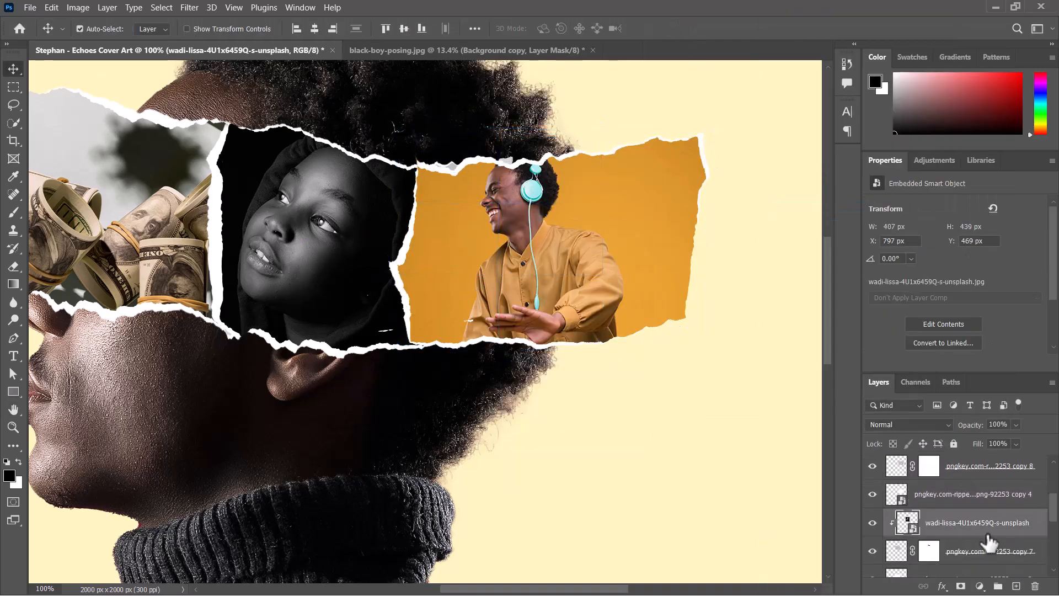
{"action": "left_click", "coordinate": [928, 550]}
{"action": "key", "text": "b"}
{"action": "left_click_drag", "start_coordinate": [456, 160], "coordinate": [442, 159]}
- Warp the ripped-paper copy 4 layer again, reshaping its left corners and edges to frame the headphones photo
{"action": "left_click", "coordinate": [14, 68]}
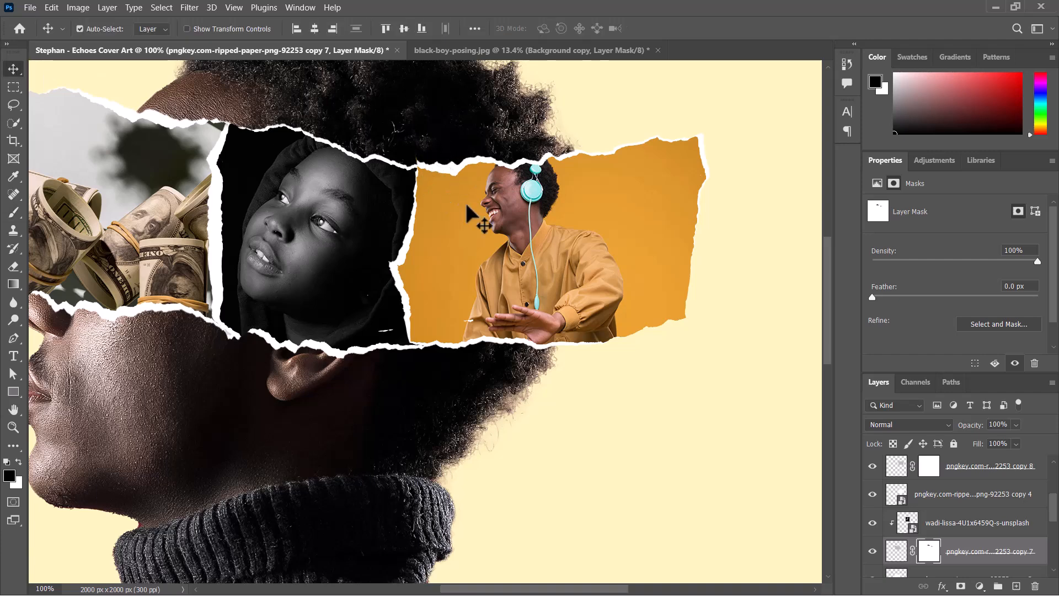
{"action": "left_click", "coordinate": [464, 200]}
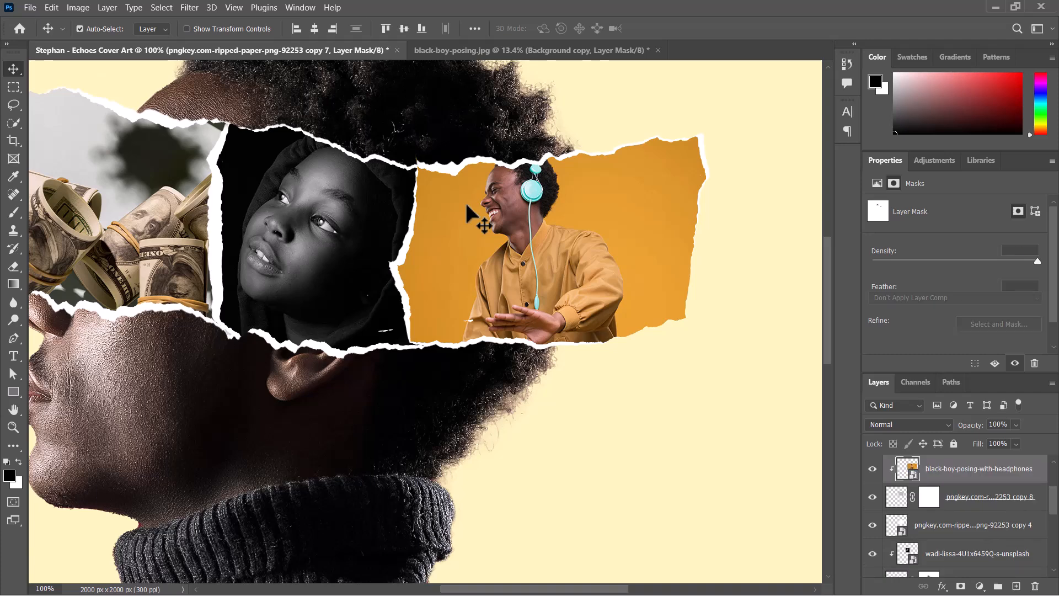
{"action": "left_click", "coordinate": [960, 534]}
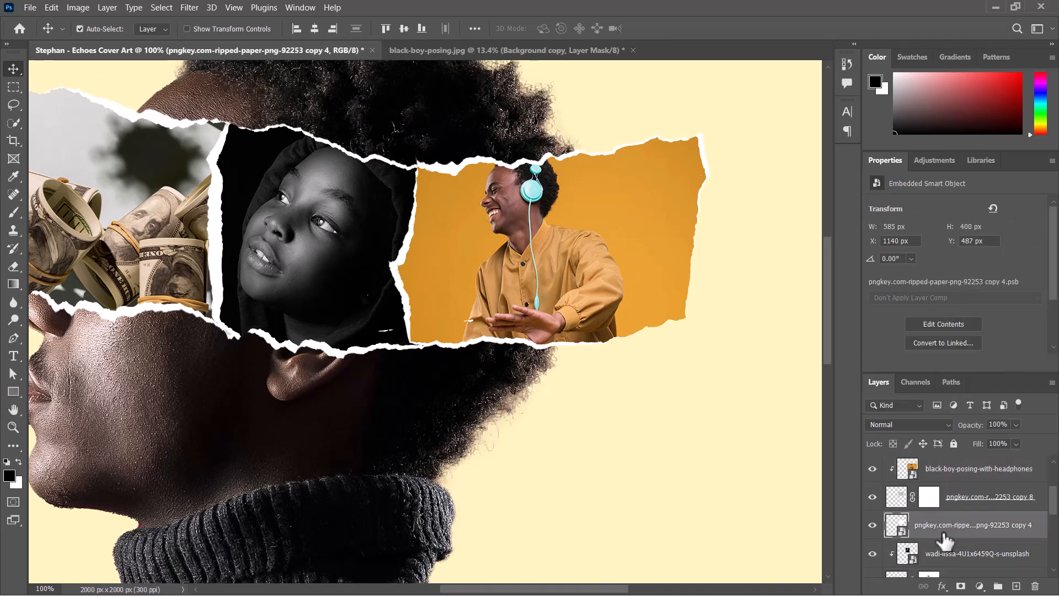
{"action": "key", "text": "ctrl+t"}
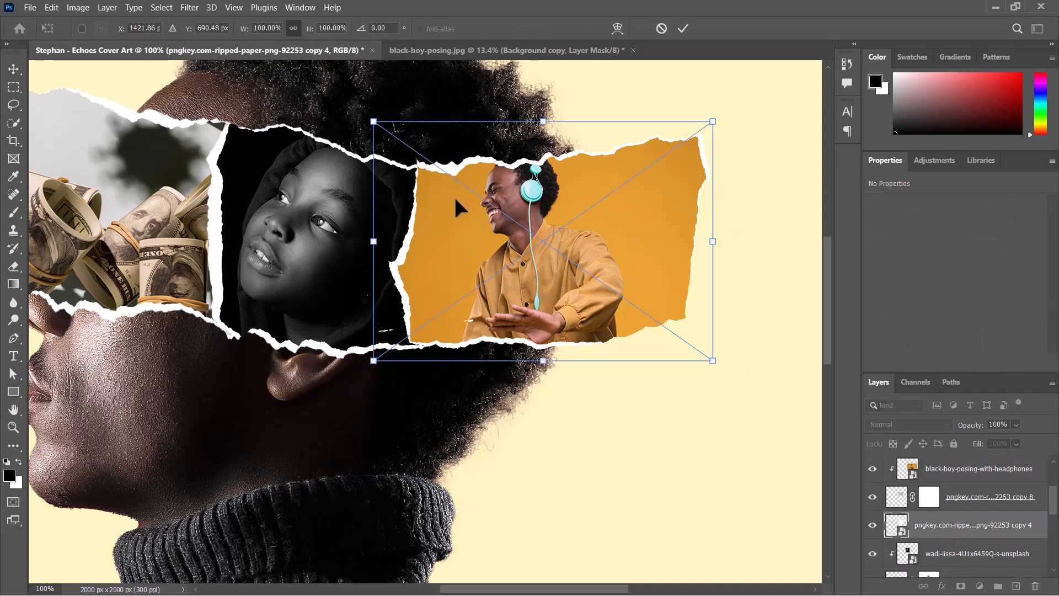
{"action": "right_click", "coordinate": [458, 210]}
{"action": "left_click", "coordinate": [483, 356]}
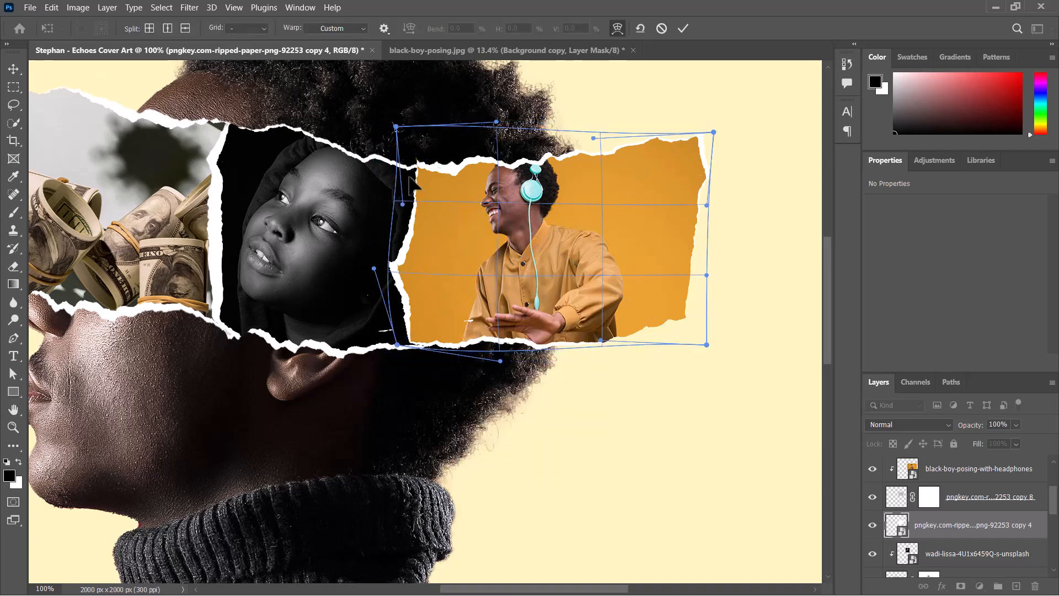
{"action": "left_click_drag", "start_coordinate": [395, 125], "coordinate": [390, 131]}
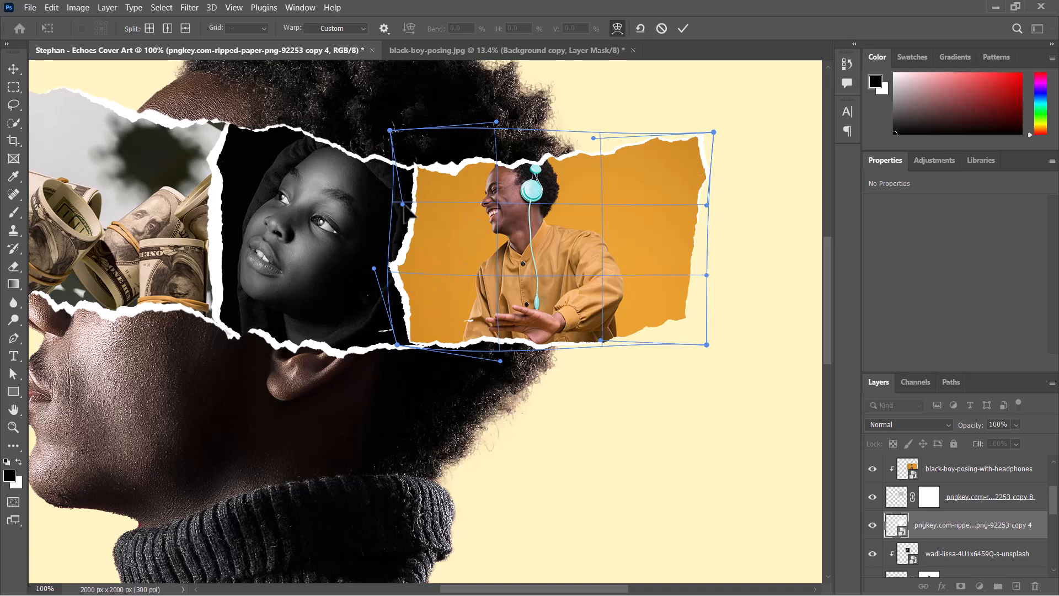
{"action": "left_click_drag", "start_coordinate": [405, 206], "coordinate": [398, 204]}
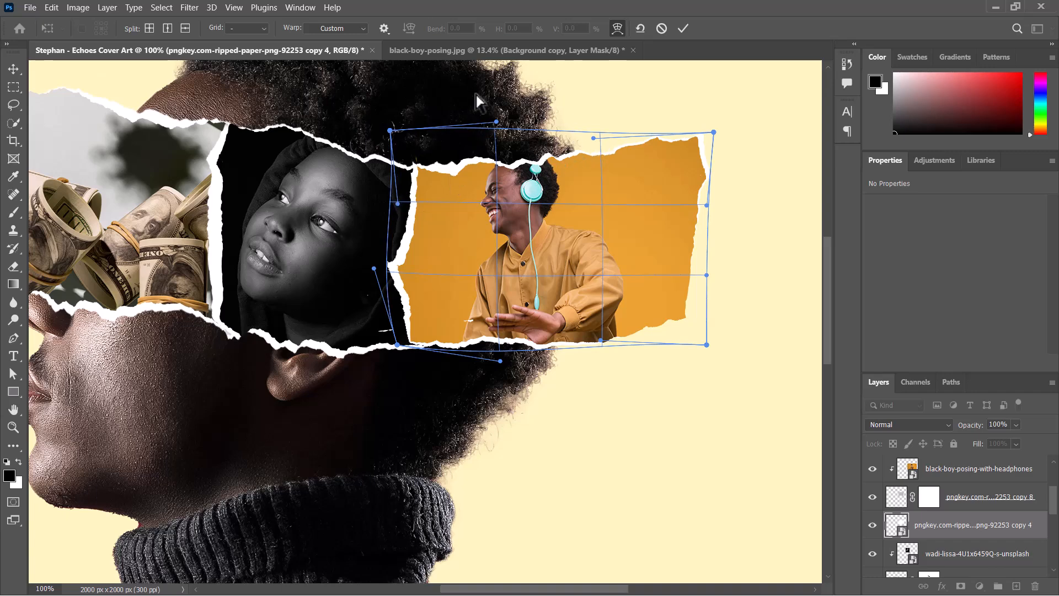
{"action": "left_click_drag", "start_coordinate": [498, 122], "coordinate": [498, 119]}
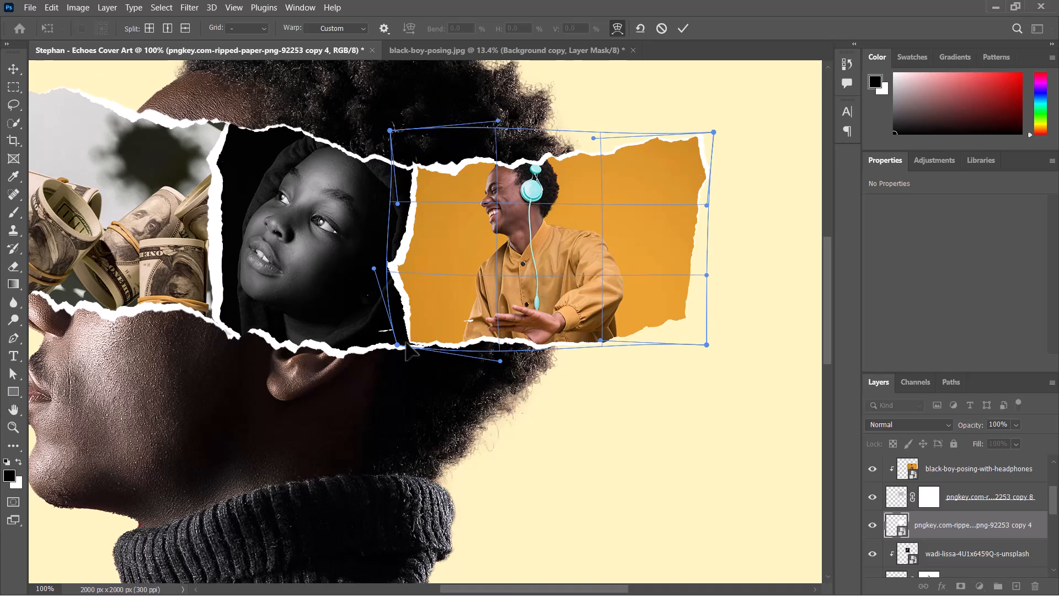
{"action": "left_click_drag", "start_coordinate": [399, 347], "coordinate": [396, 352]}
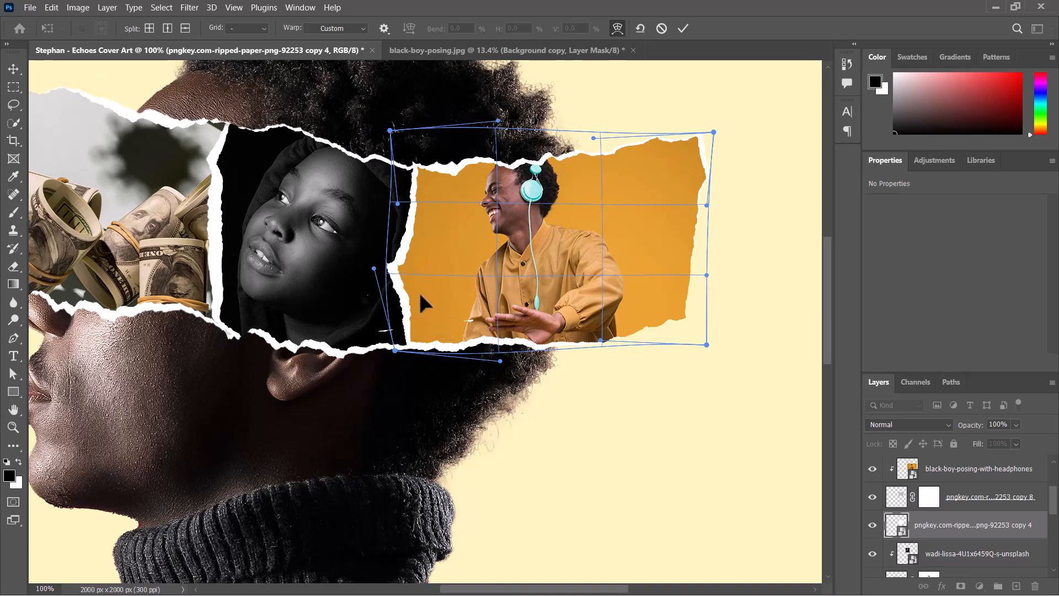
{"action": "left_click_drag", "start_coordinate": [417, 310], "coordinate": [416, 311]}
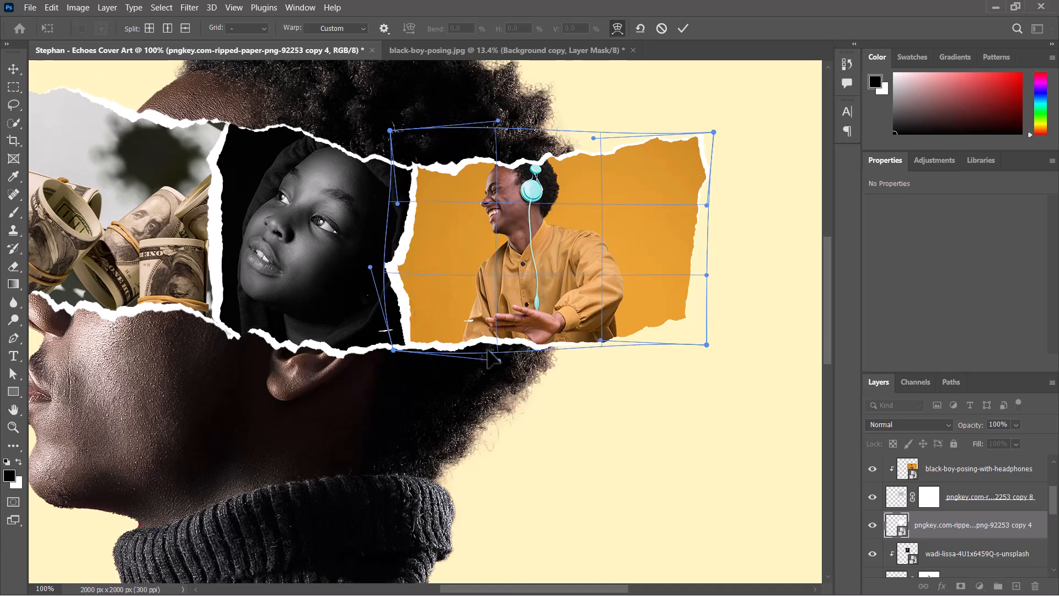
{"action": "left_click_drag", "start_coordinate": [499, 360], "coordinate": [499, 360]}
{"action": "left_click", "coordinate": [683, 24]}
- Select all collage photo and ripped-paper layers and group them into one group
{"action": "key", "text": "ctrl+0"}
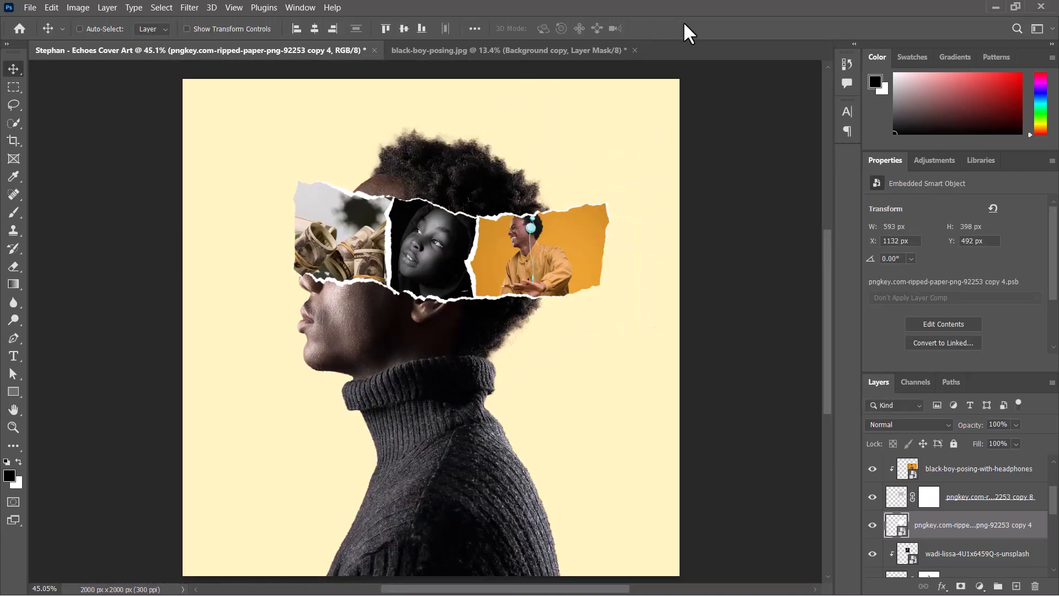
{"action": "key", "text": "ctrl+minus"}
{"action": "key", "text": "ctrl+plus"}
{"action": "key", "text": "ctrl+minus"}
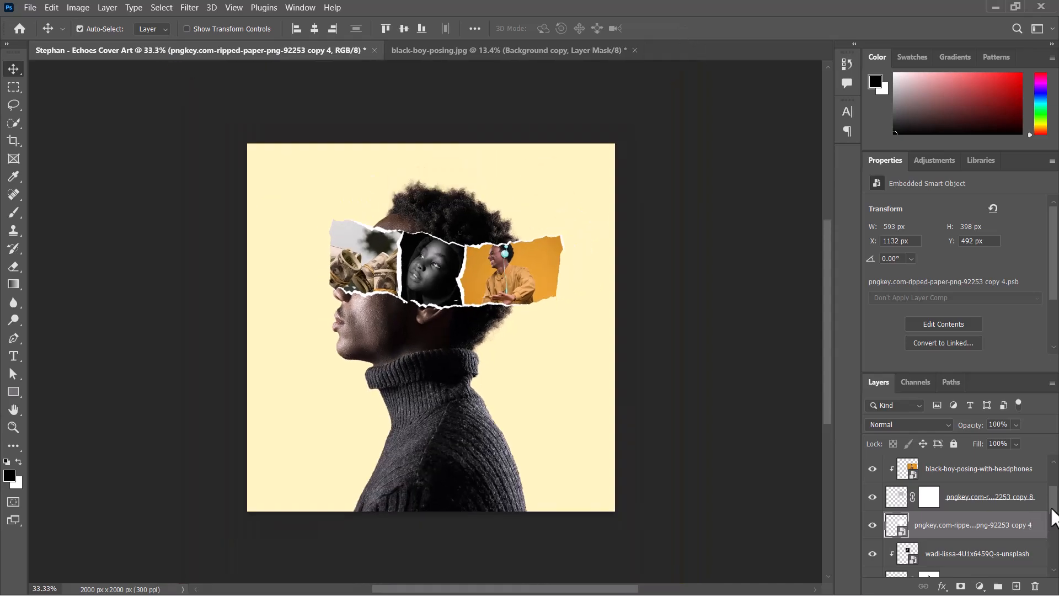
{"action": "scroll", "coordinate": [1031, 527], "scroll_direction": "up", "scroll_amount": 2}
{"action": "left_click", "coordinate": [982, 518]}
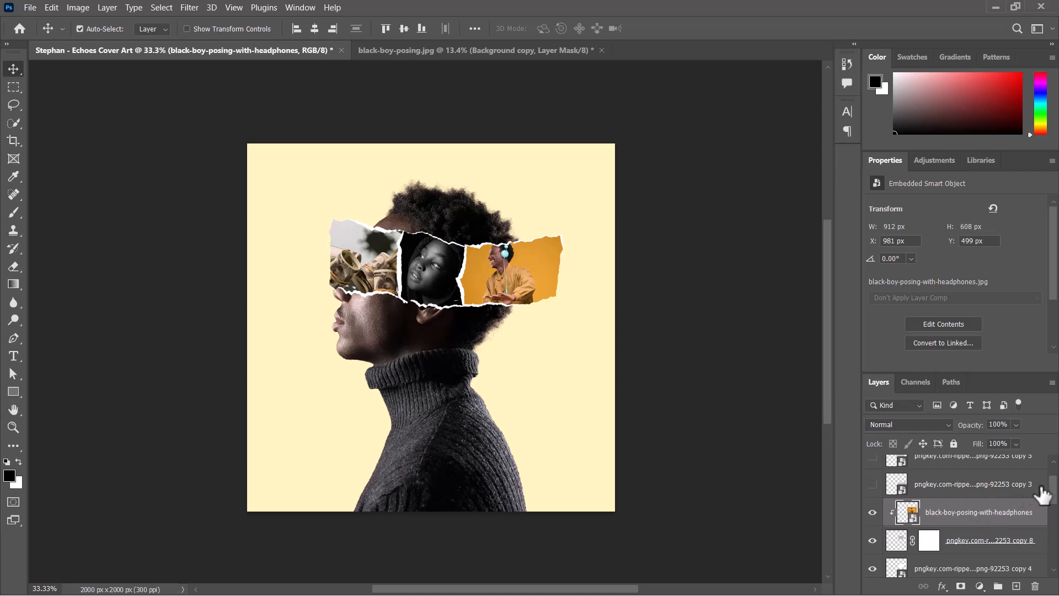
{"action": "left_click_drag", "start_coordinate": [1051, 491], "coordinate": [1051, 546]}
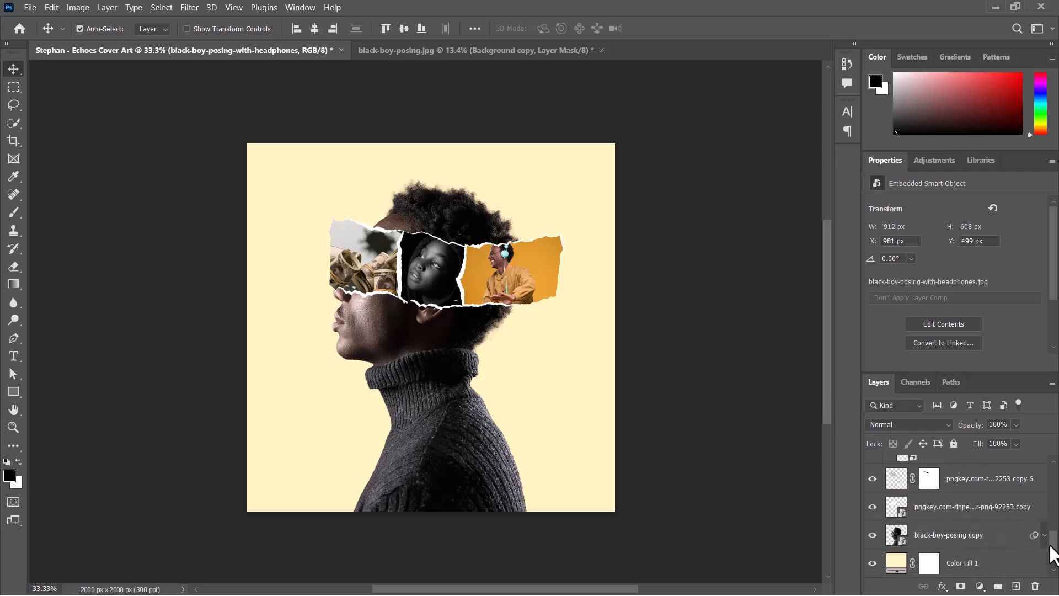
{"action": "left_click", "coordinate": [976, 489], "text": "shift"}
{"action": "left_click", "coordinate": [969, 512], "text": "shift"}
{"action": "key", "text": "ctrl+g"}
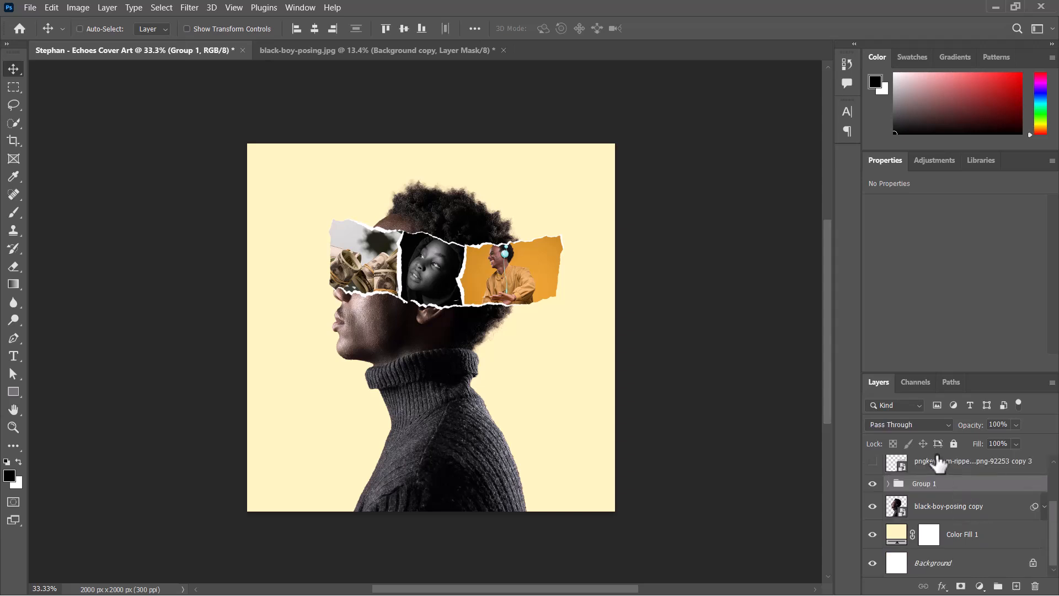
- Duplicate Group 1
{"action": "right_click", "coordinate": [972, 489]}
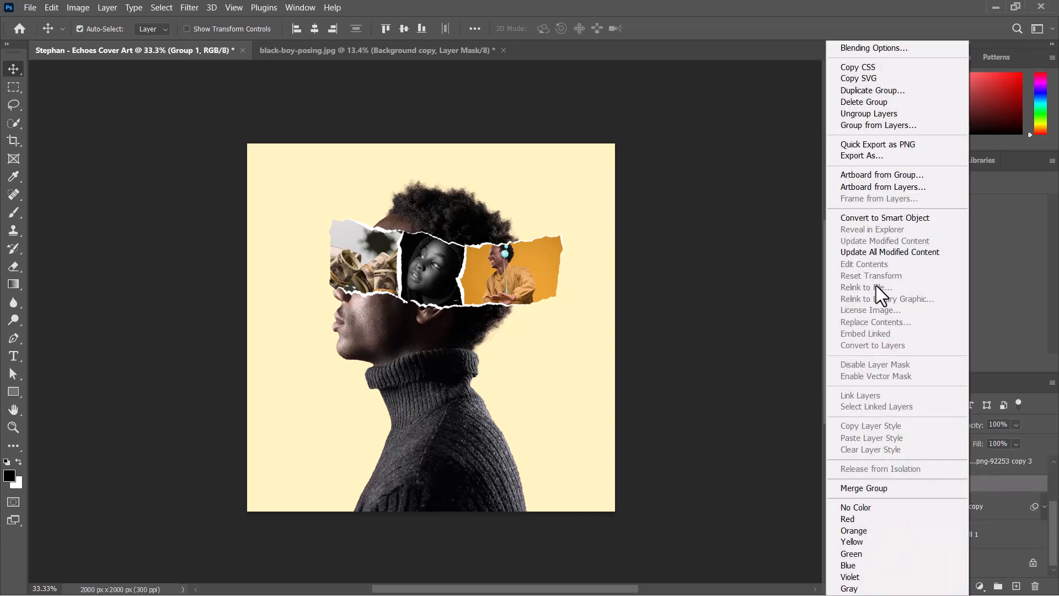
{"action": "left_click", "coordinate": [672, 345]}
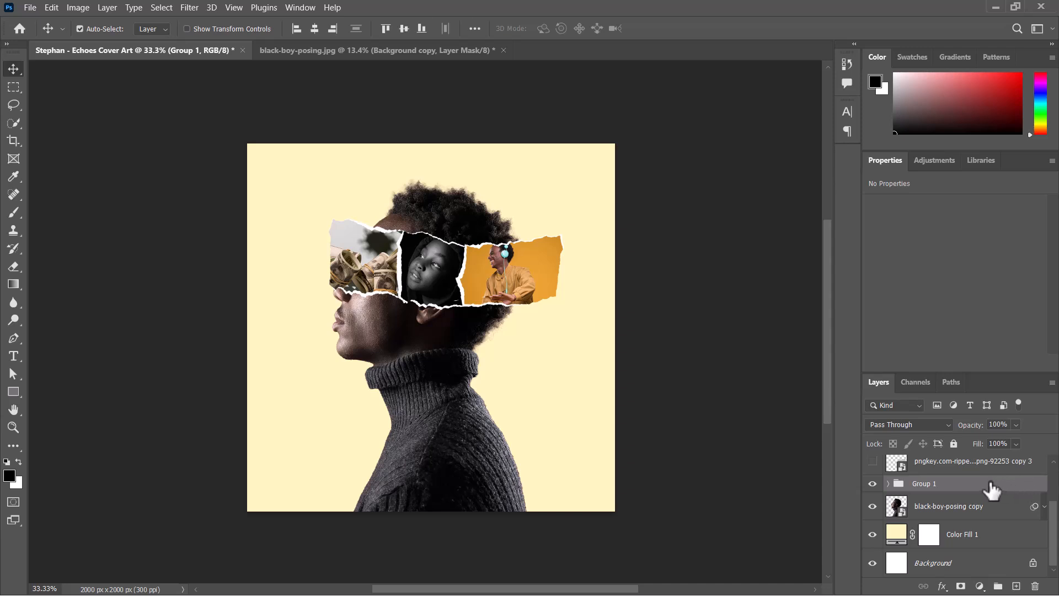
{"action": "left_click_drag", "start_coordinate": [991, 490], "coordinate": [1016, 586]}
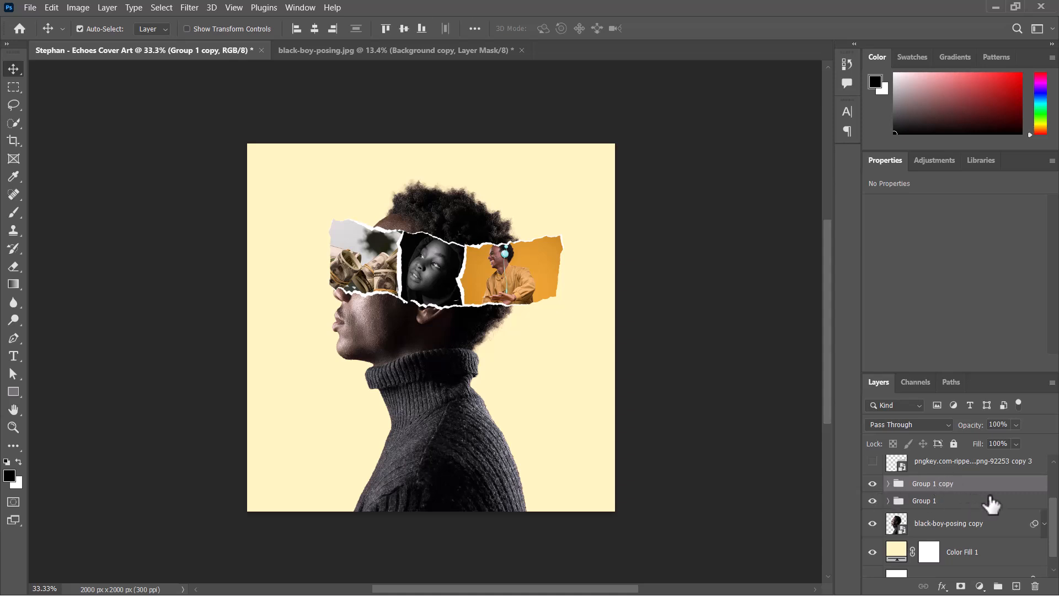
- Hide the group copy and convert Group 1 into a smart object
{"action": "left_click", "coordinate": [976, 501]}
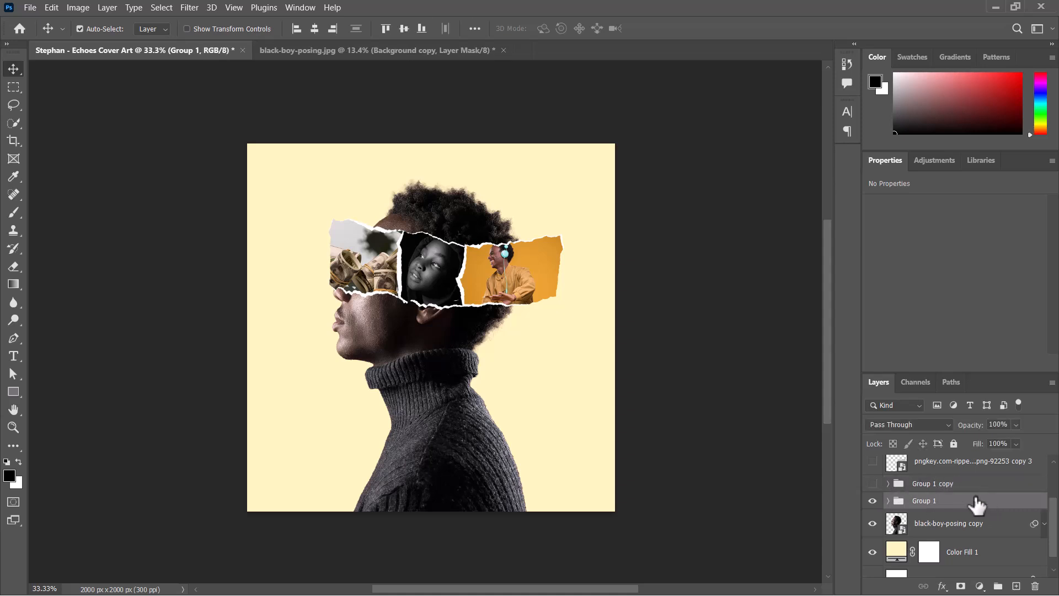
{"action": "right_click", "coordinate": [958, 500]}
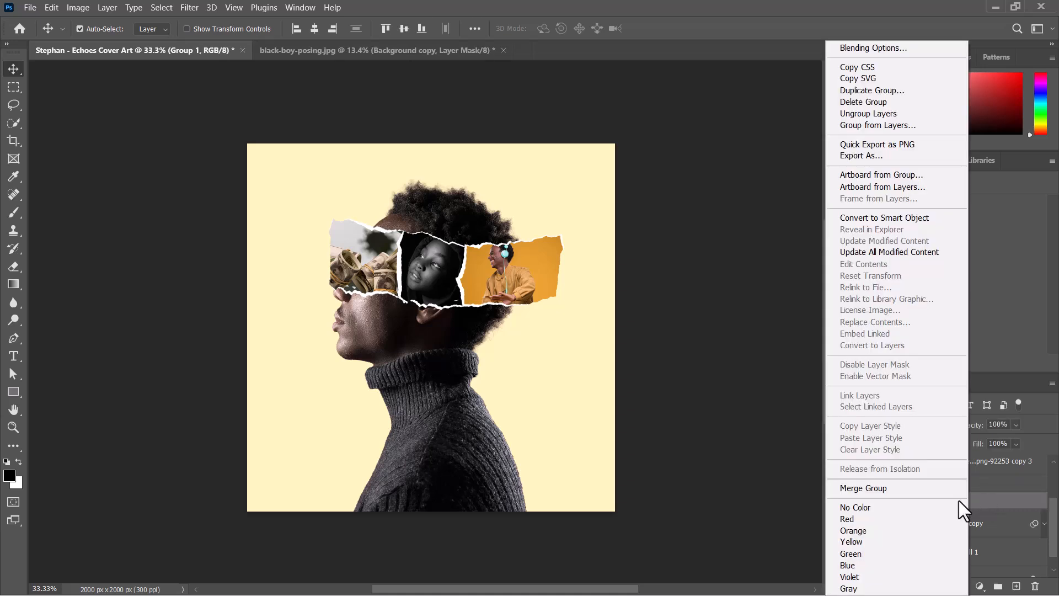
{"action": "left_click", "coordinate": [879, 221]}
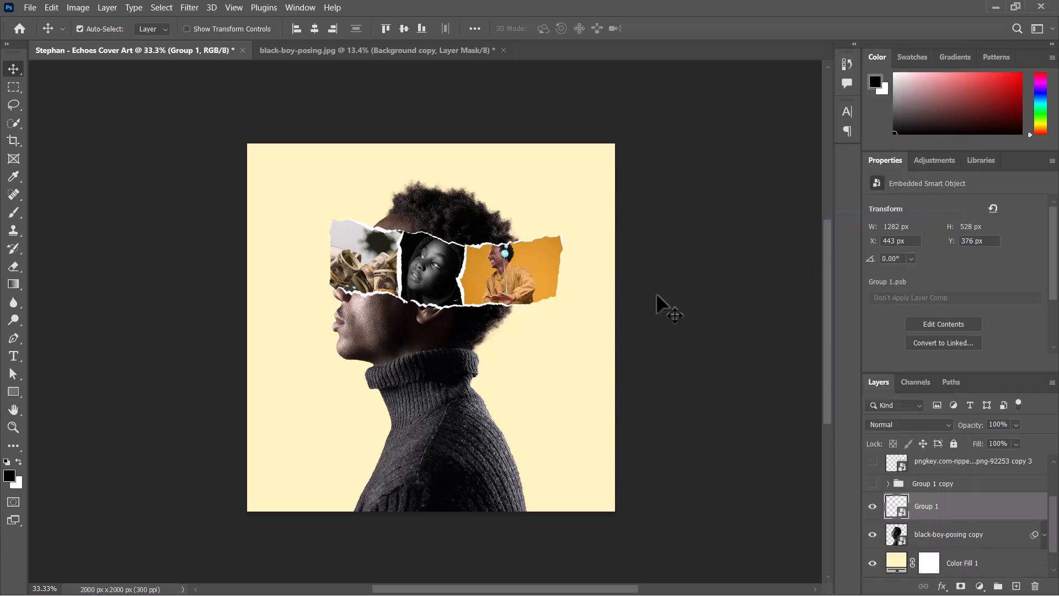
- Clip the Group 1 smart object to the black-boy-posing copy layer below
{"action": "right_click", "coordinate": [954, 513]}
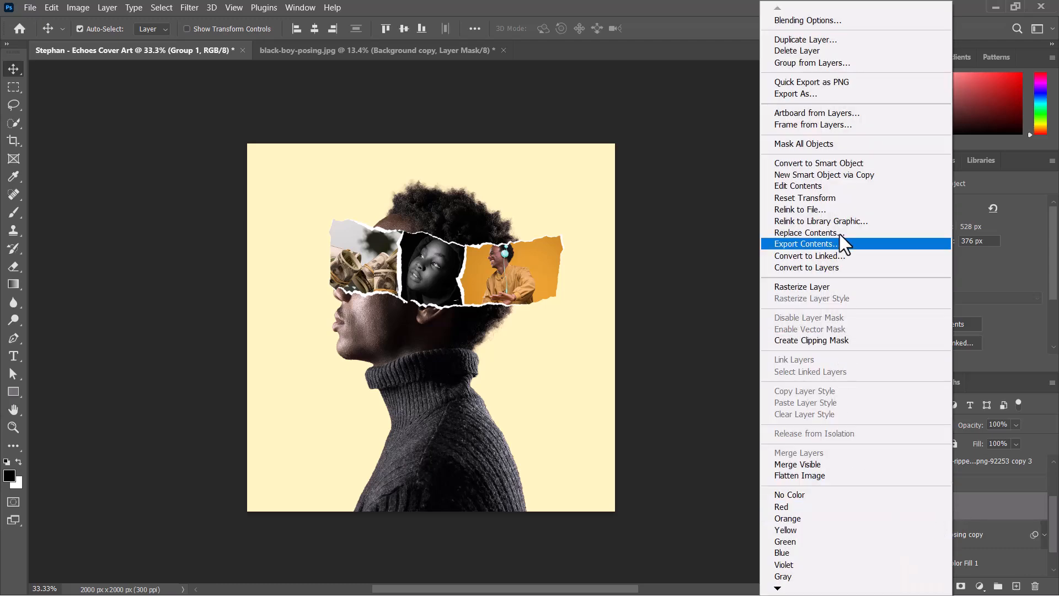
{"action": "left_click", "coordinate": [806, 340]}
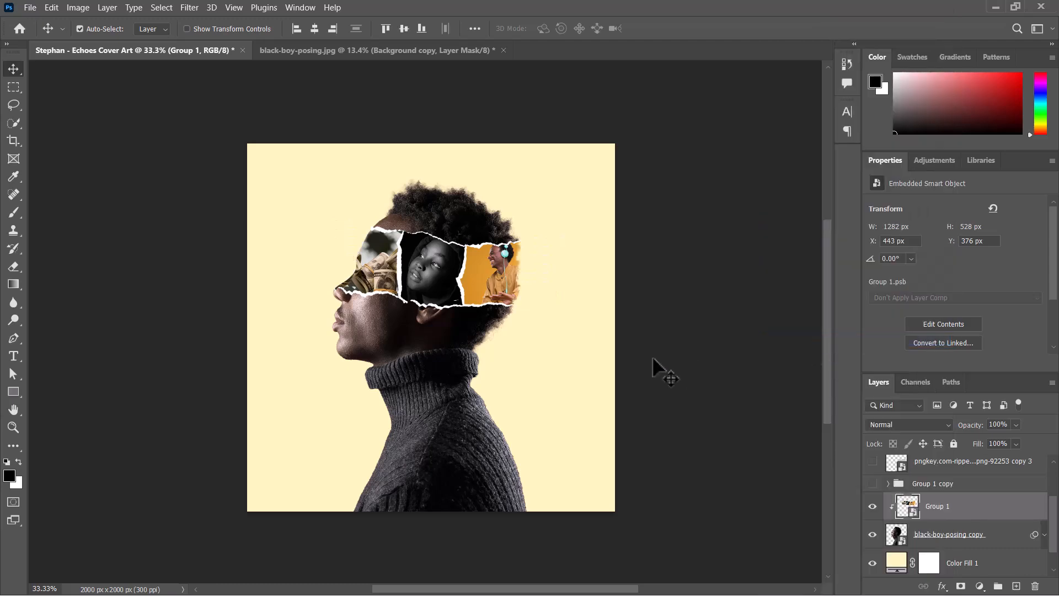
- Nudge the clipped Group 1 collage slightly down and right on the head
{"action": "key", "text": "ctrl+plus"}
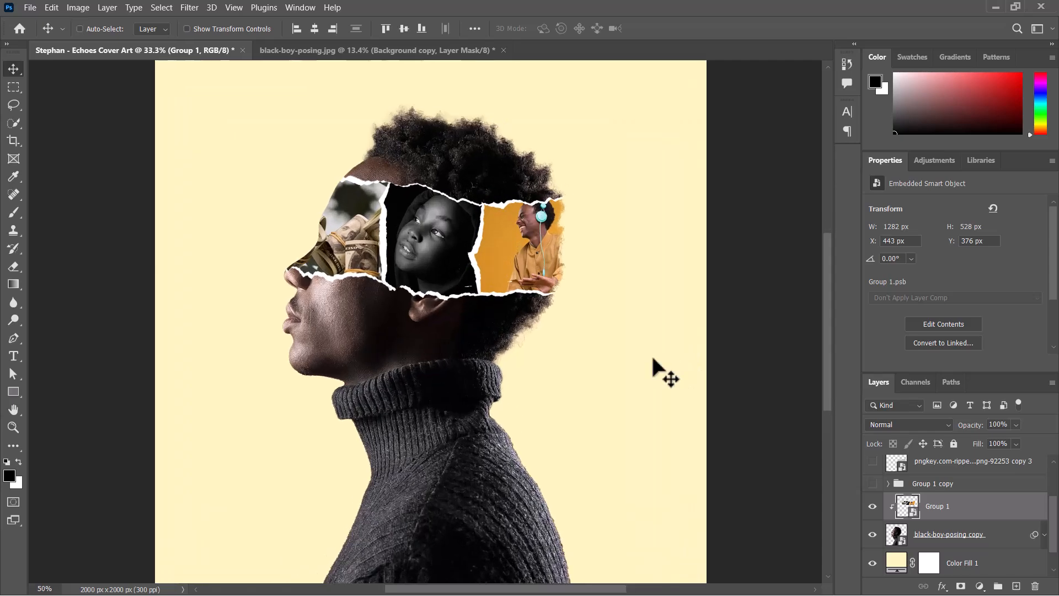
{"action": "key", "text": "ctrl+minus"}
{"action": "key", "text": "ctrl+plus"}
{"action": "key", "text": "ctrl+plus"}
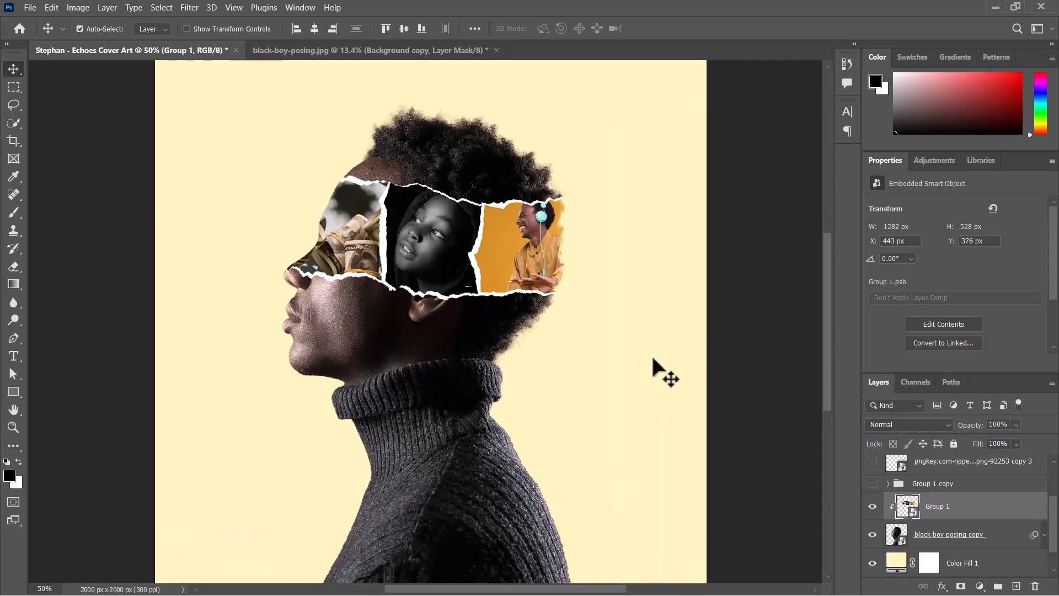
{"action": "key", "text": "ctrl+minus"}
{"action": "key", "text": "ctrl+minus"}
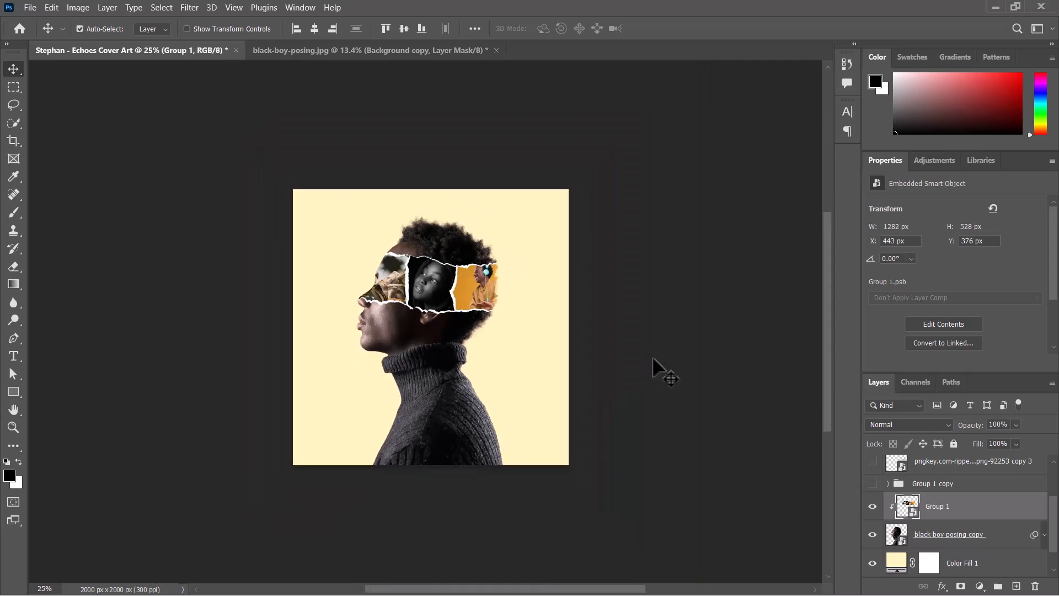
{"action": "key", "text": "ctrl+plus"}
{"action": "key", "text": "ctrl+plus"}
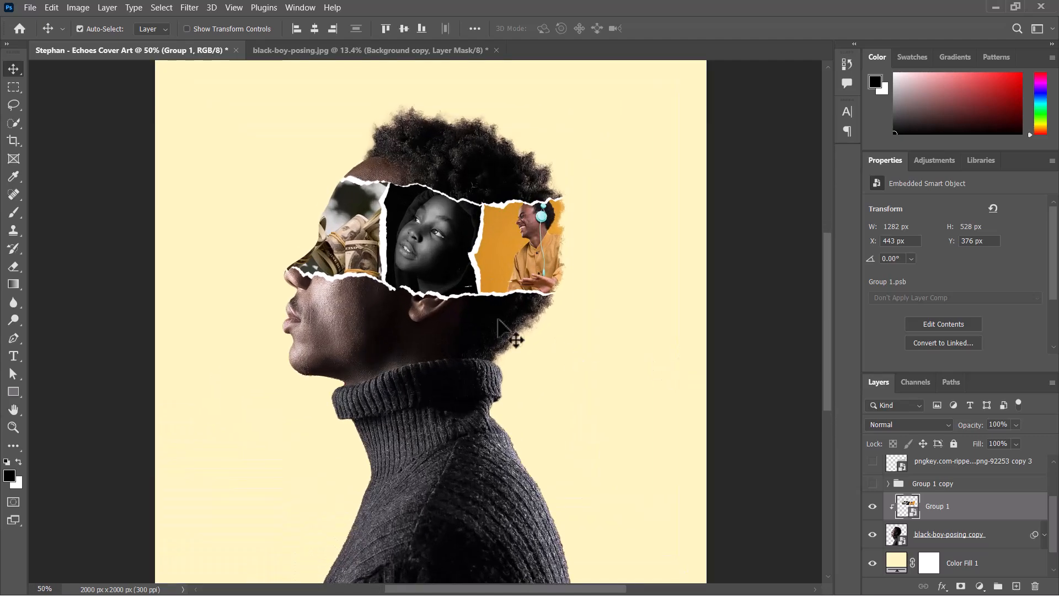
{"action": "left_click_drag", "start_coordinate": [430, 286], "coordinate": [432, 291]}
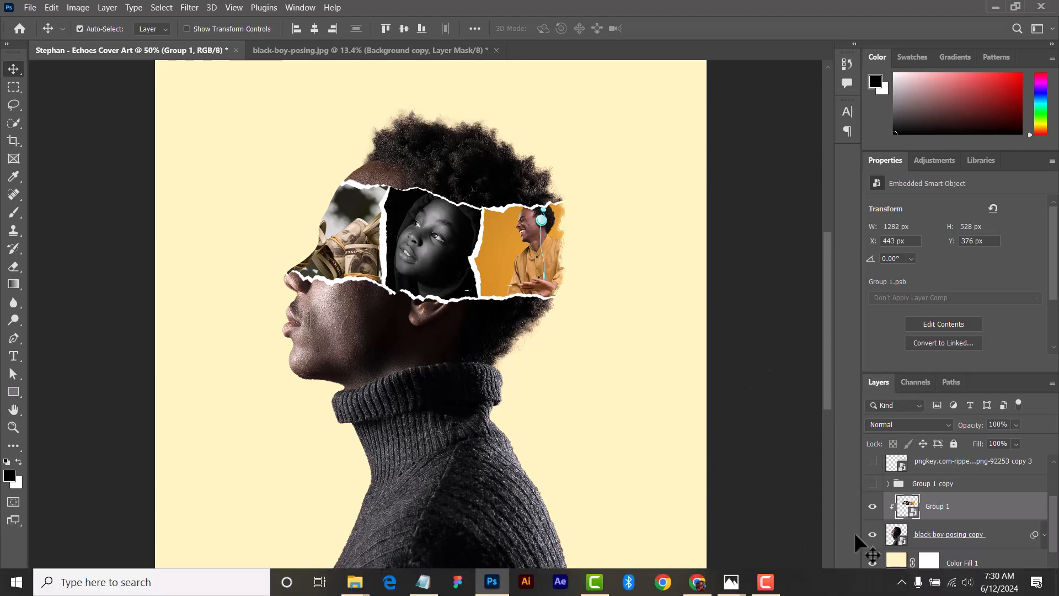
- Switch to Photos and open the download.jpg reference cover
{"action": "key", "text": "super"}
{"action": "mouse_move", "coordinate": [732, 582]}
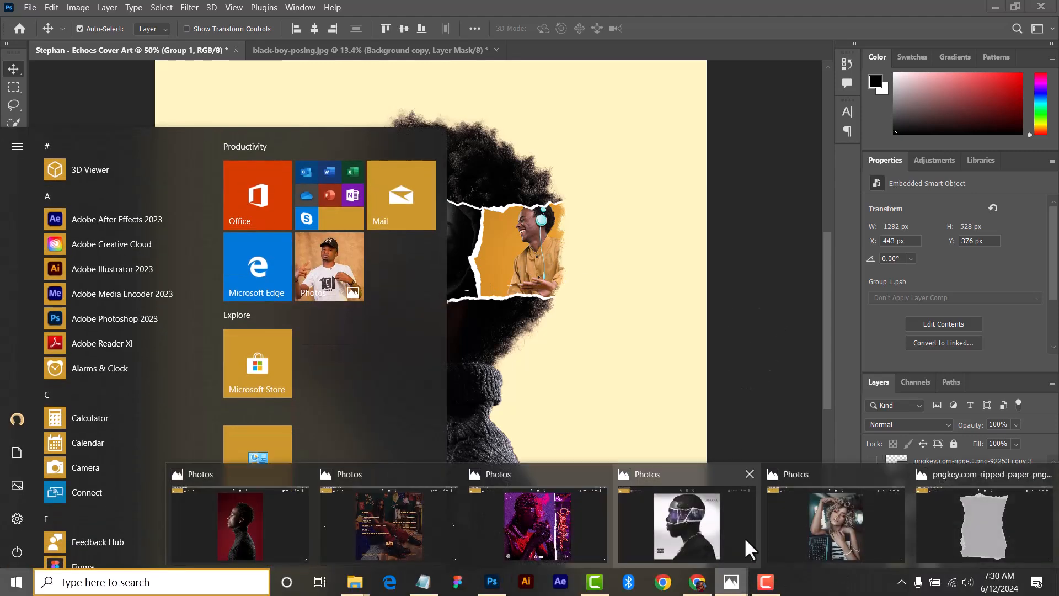
{"action": "left_click", "coordinate": [622, 532]}
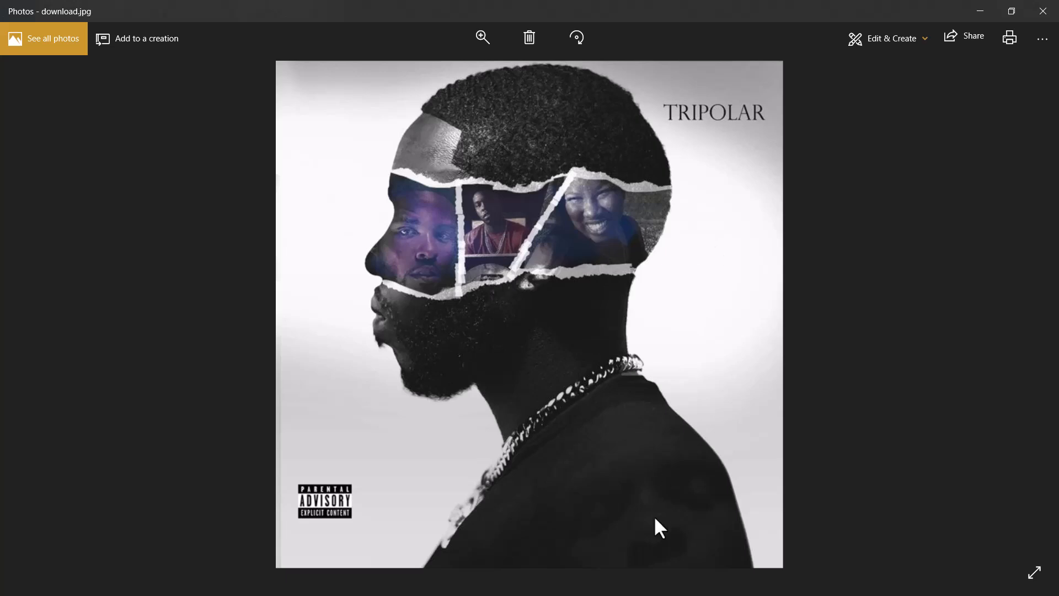
- Return to Photoshop and undo the smart object conversion and clipping of Group 1
{"action": "key", "text": "super"}
{"action": "left_click", "coordinate": [485, 578]}
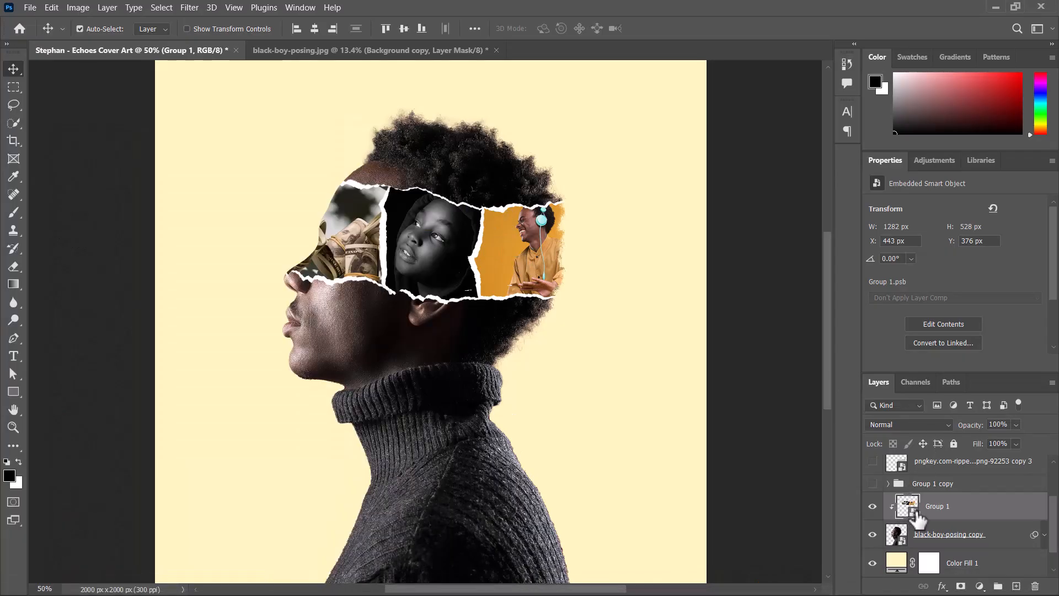
{"action": "key", "text": "ctrl+z"}
{"action": "key", "text": "ctrl+z"}
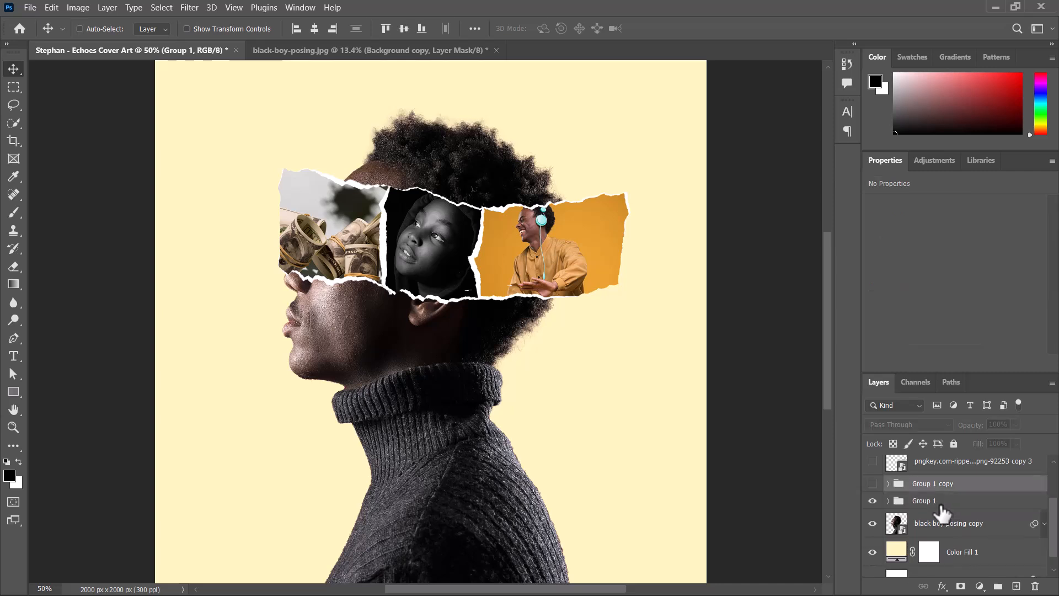
- Apply a Camera Raw Filter to the headphones photo: temperature -6, tint +11, exposure +0.60, contrast +9, highlights -100, whites +14
{"action": "left_click", "coordinate": [935, 503]}
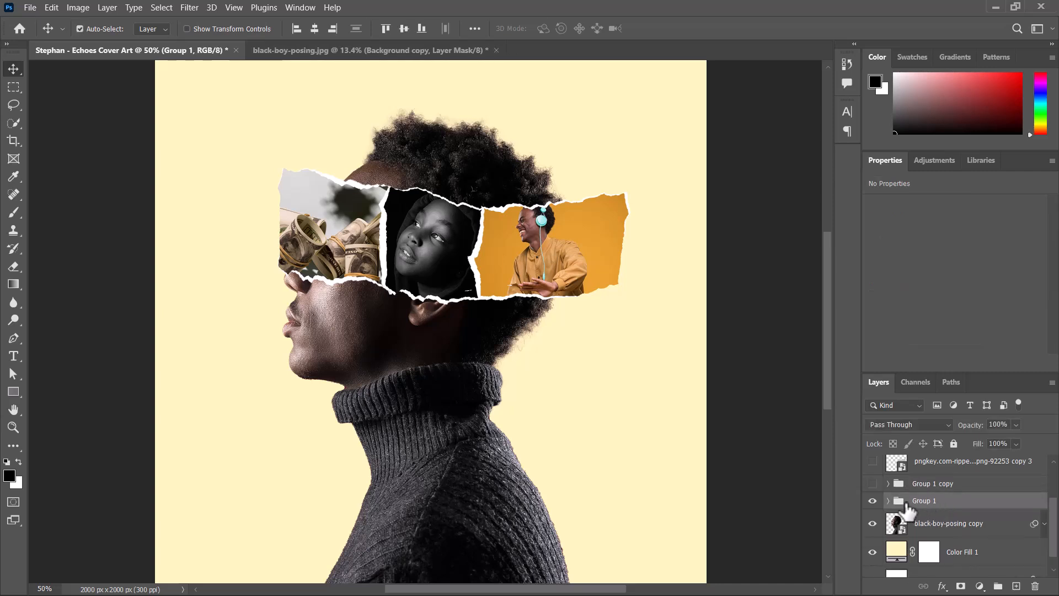
{"action": "left_click", "coordinate": [889, 500]}
{"action": "left_click", "coordinate": [941, 526]}
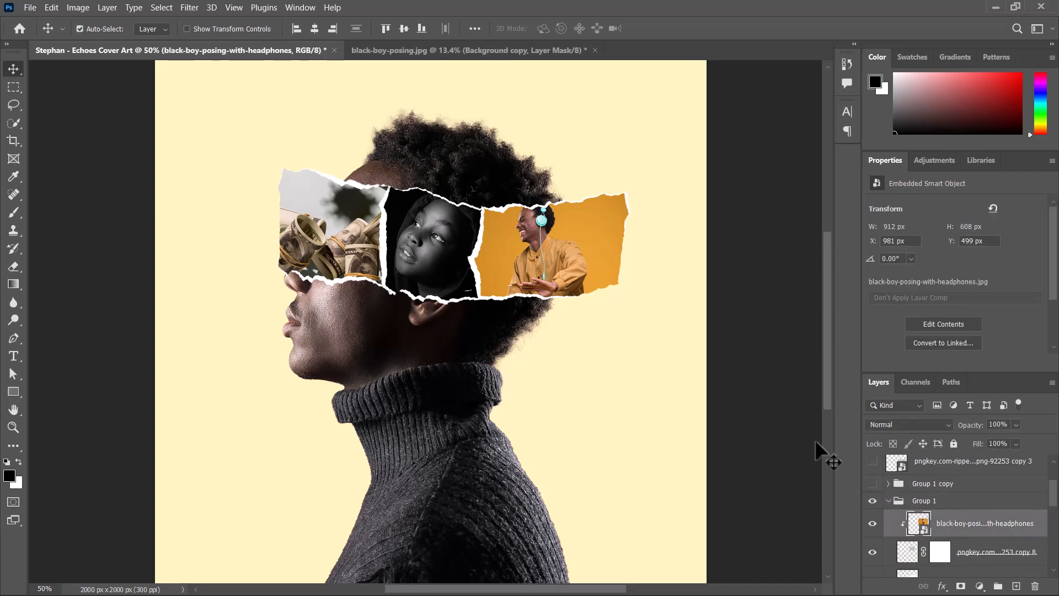
{"action": "left_click", "coordinate": [188, 7]}
{"action": "left_click", "coordinate": [267, 99]}
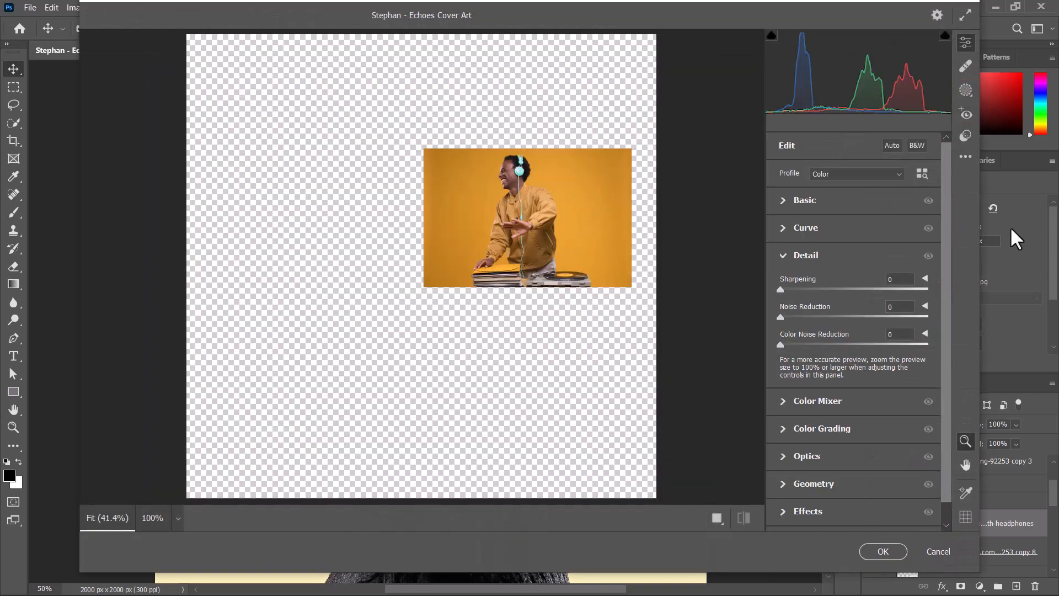
{"action": "left_click", "coordinate": [822, 200]}
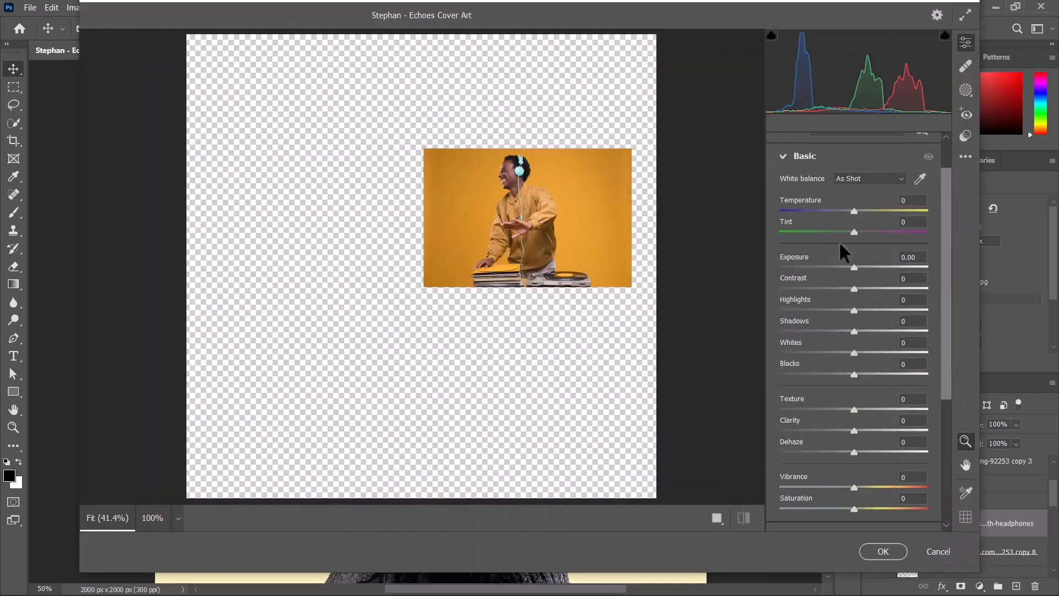
{"action": "left_click_drag", "start_coordinate": [854, 267], "coordinate": [662, 298]}
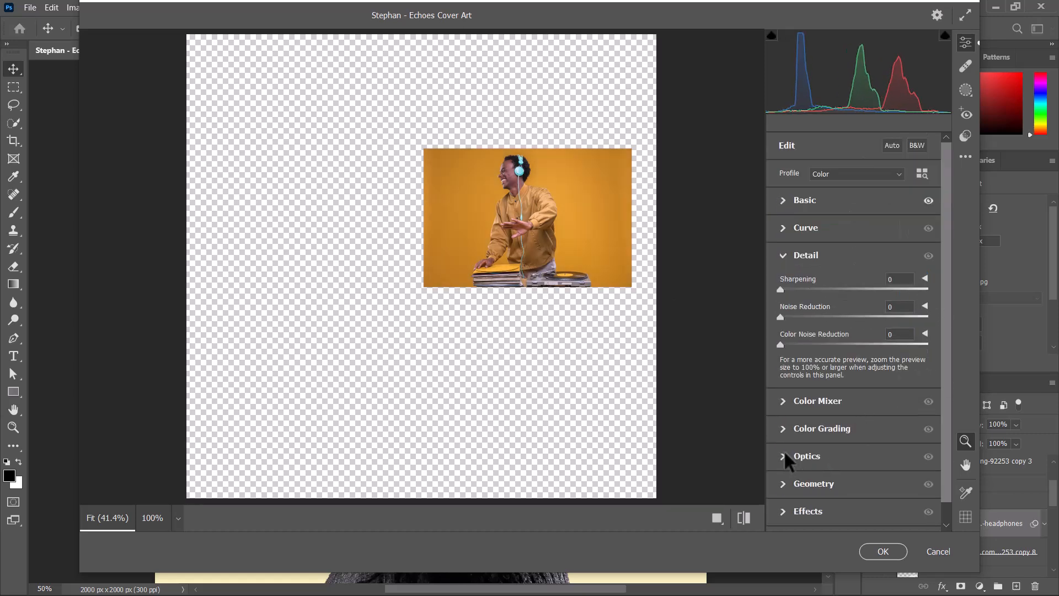
{"action": "left_click", "coordinate": [872, 256]}
{"action": "left_click", "coordinate": [882, 551]}
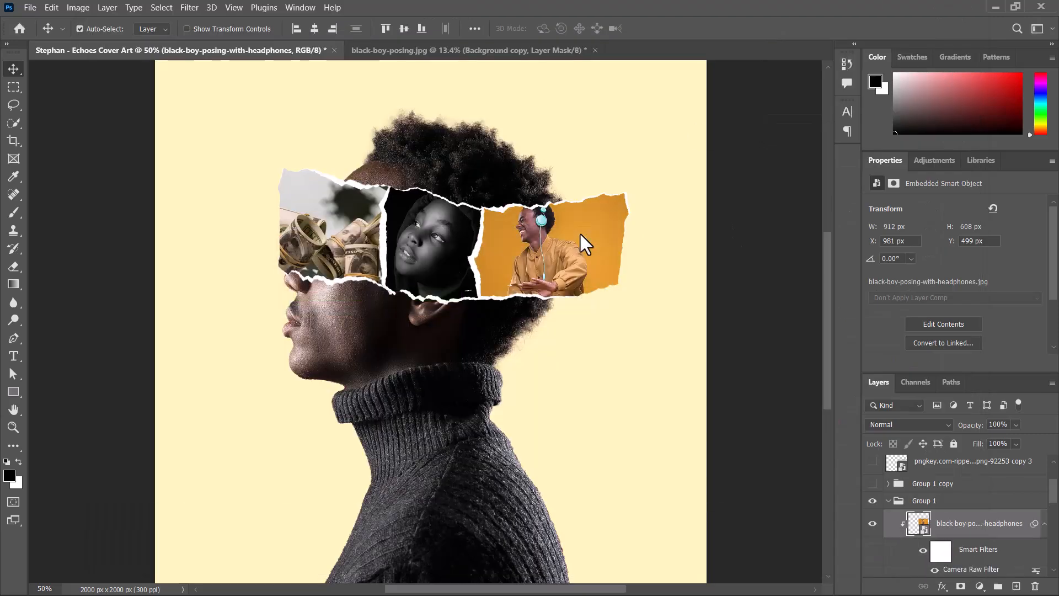
- Reopen the headphones photo's Camera Raw Filter and nudge the midtones color grading wheel slightly
{"action": "double_click", "coordinate": [963, 571]}
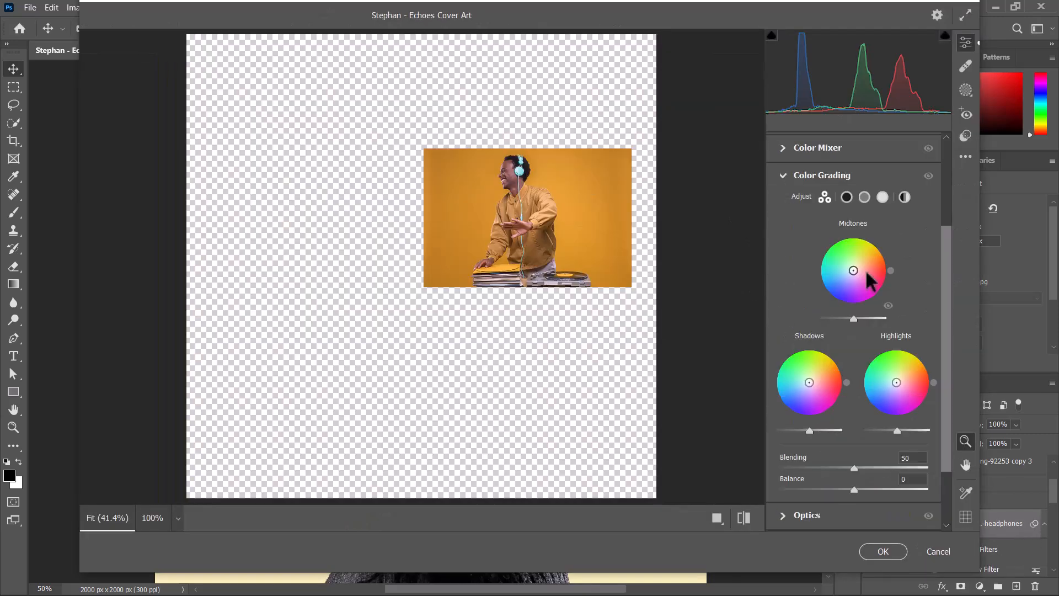
{"action": "left_click_drag", "start_coordinate": [854, 344], "coordinate": [855, 341]}
{"action": "left_click", "coordinate": [883, 551]}
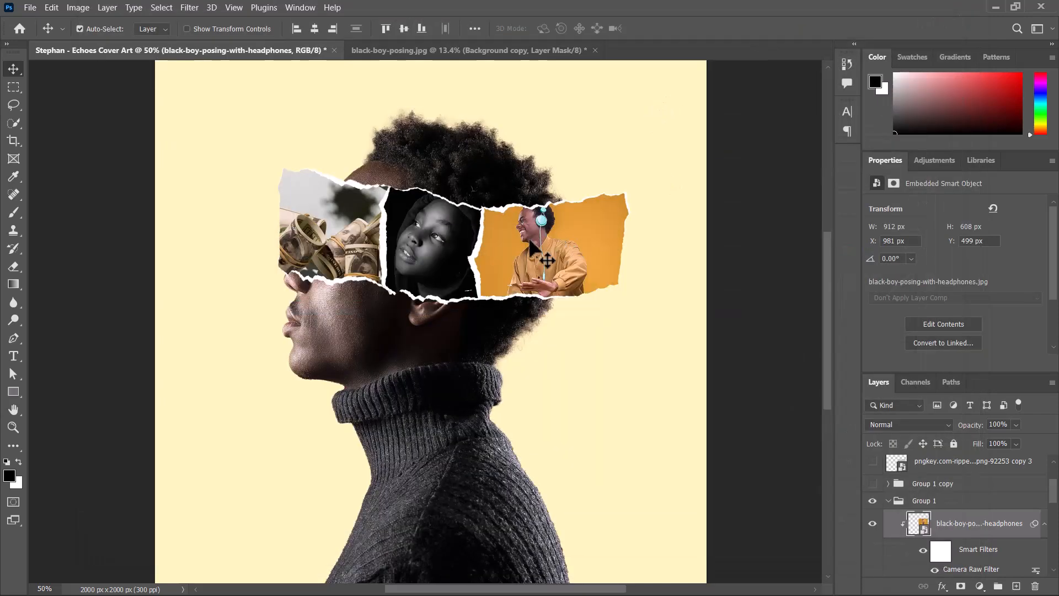
- Apply a Camera Raw Filter to the girl portrait: exposure +0.60, contrast +17, highlights -10, shadows -9, whites +28, texture -2, clarity +11, dehaze -6
{"action": "left_click", "coordinate": [440, 264]}
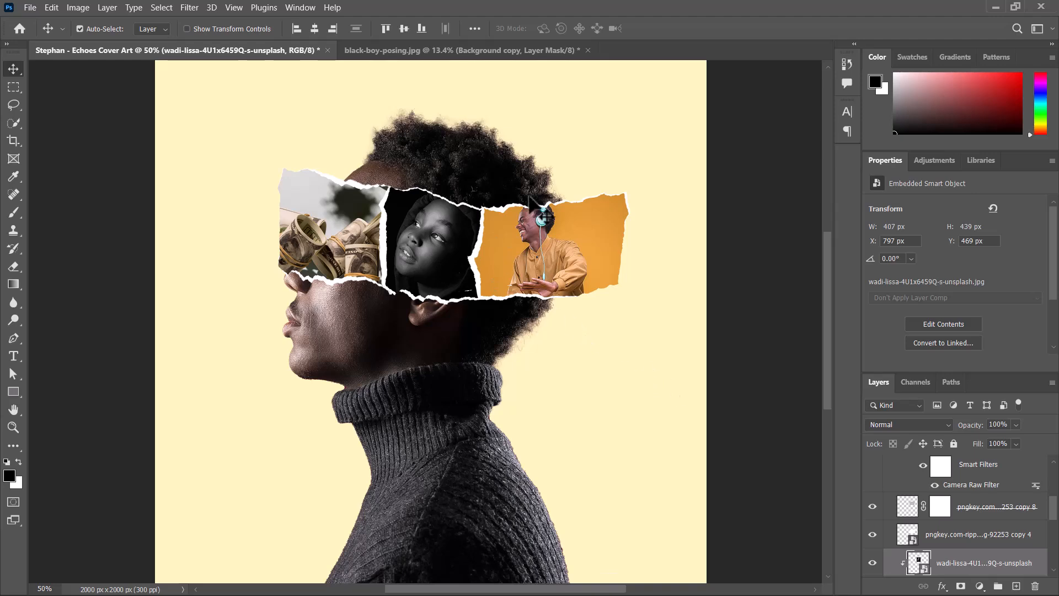
{"action": "left_click", "coordinate": [190, 7]}
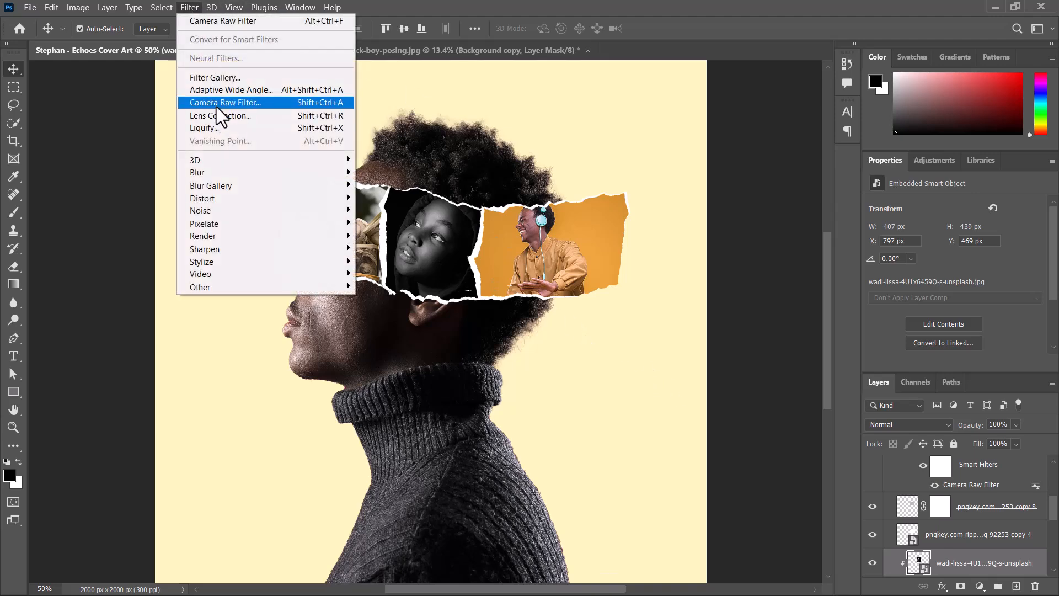
{"action": "left_click", "coordinate": [216, 105]}
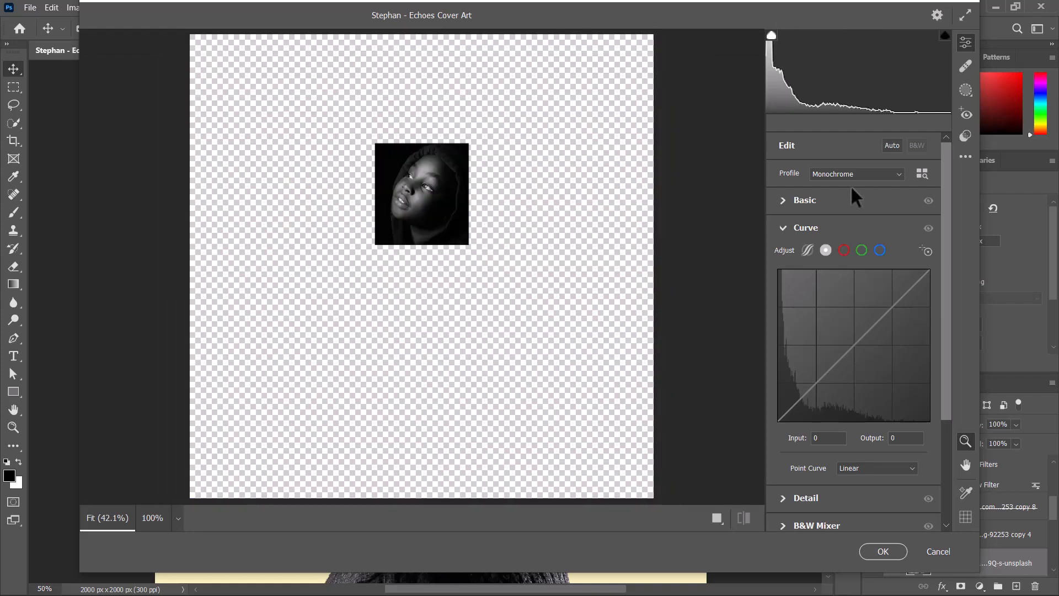
{"action": "left_click", "coordinate": [806, 202]}
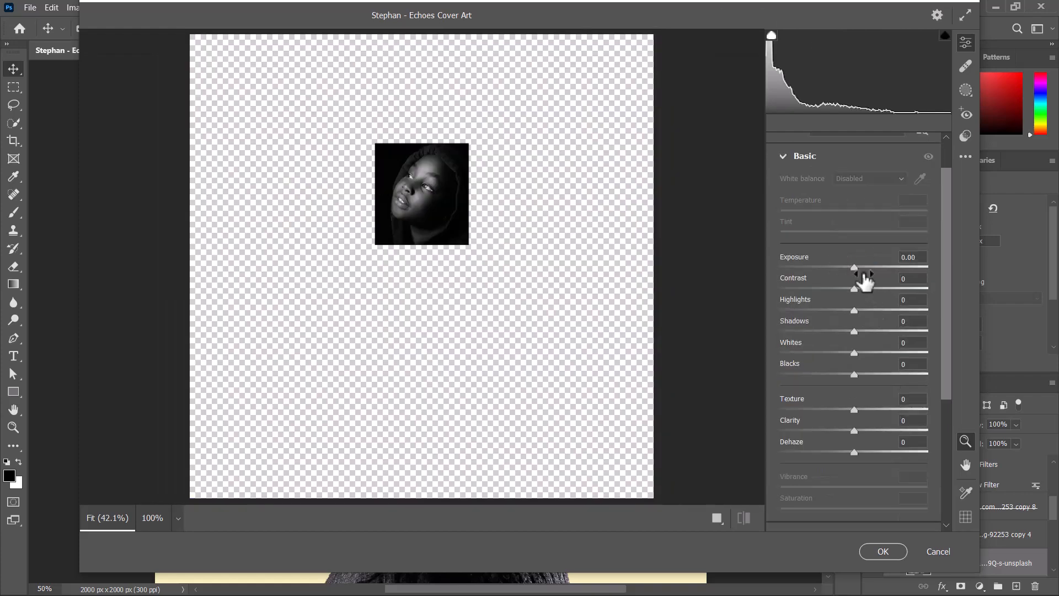
{"action": "left_click_drag", "start_coordinate": [854, 267], "coordinate": [874, 349]}
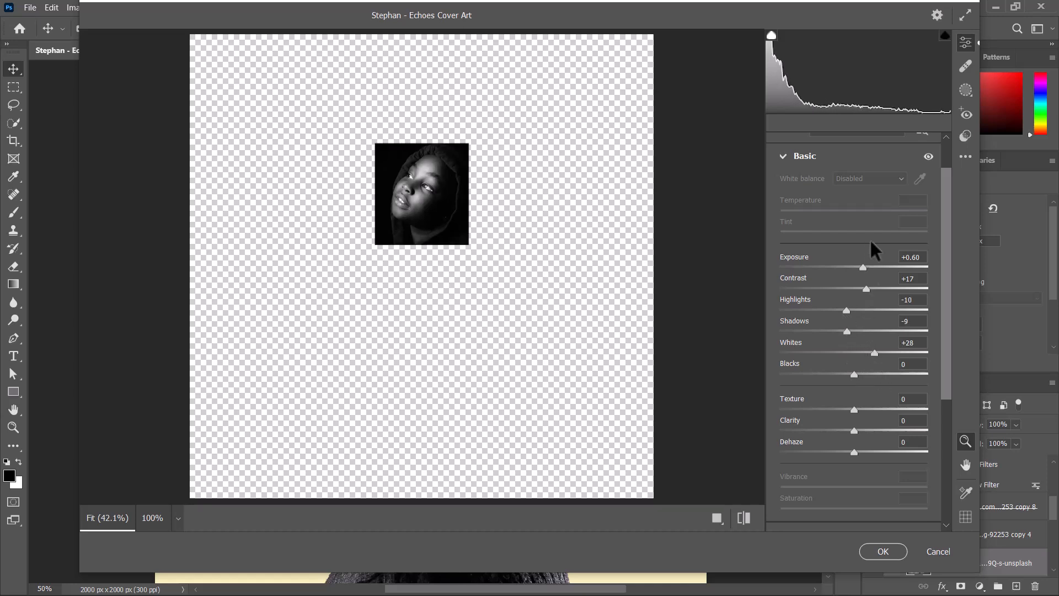
{"action": "scroll", "coordinate": [942, 380], "scroll_direction": "down", "scroll_amount": 1}
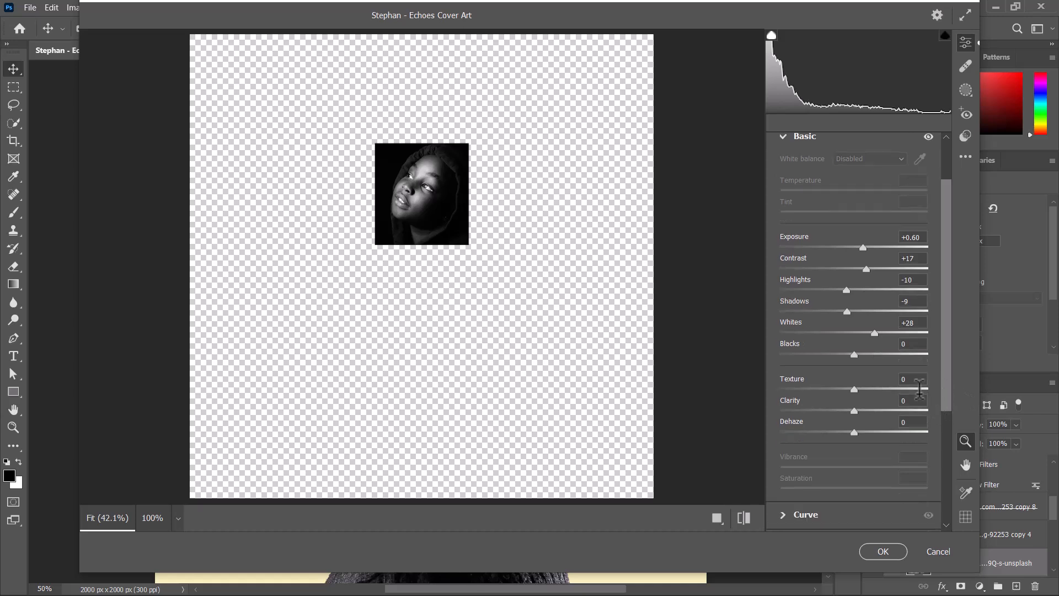
{"action": "left_click_drag", "start_coordinate": [854, 411], "coordinate": [852, 389]}
{"action": "left_click_drag", "start_coordinate": [855, 434], "coordinate": [849, 431]}
{"action": "scroll", "coordinate": [947, 390], "scroll_direction": "up", "scroll_amount": 1}
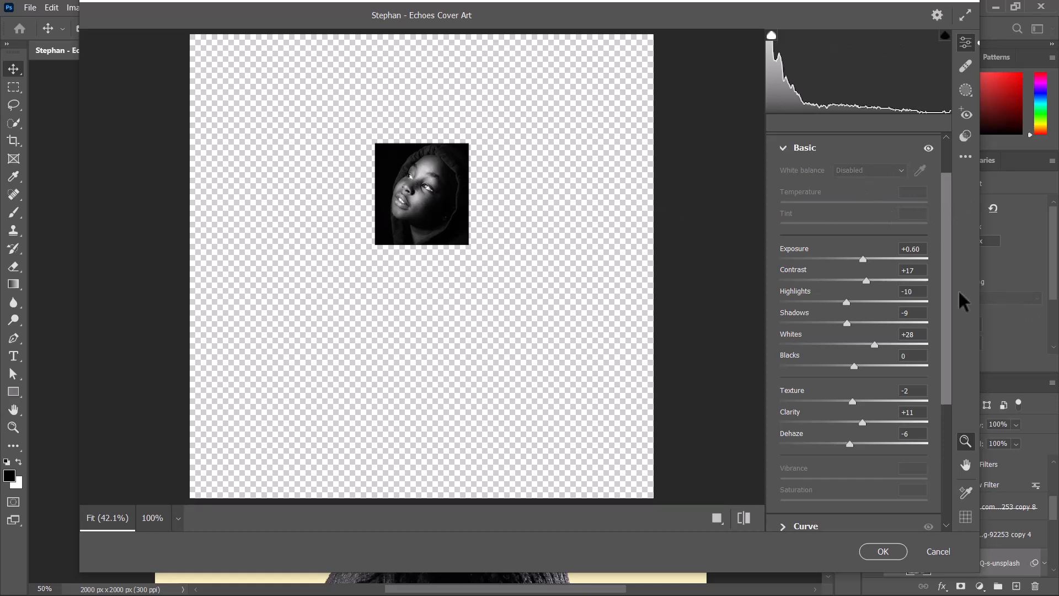
- Set the portrait's Detail sharpening to 90 and noise reduction to 30, and apply the filter
{"action": "scroll", "coordinate": [932, 363], "scroll_direction": "down", "scroll_amount": 4}
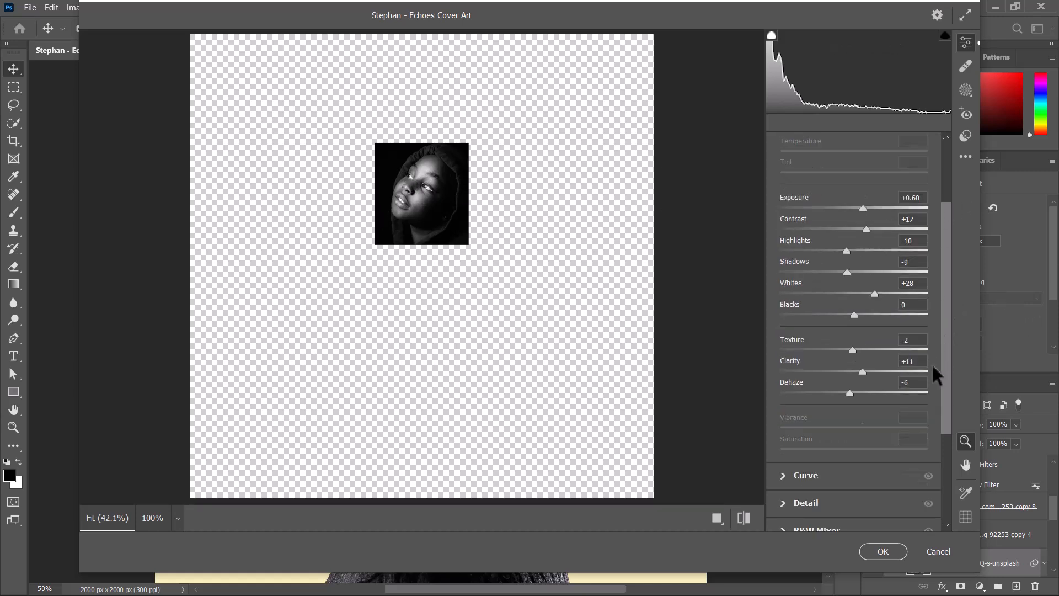
{"action": "left_click", "coordinate": [786, 500]}
{"action": "left_click_drag", "start_coordinate": [827, 291], "coordinate": [864, 289]}
{"action": "left_click_drag", "start_coordinate": [805, 308], "coordinate": [869, 290]}
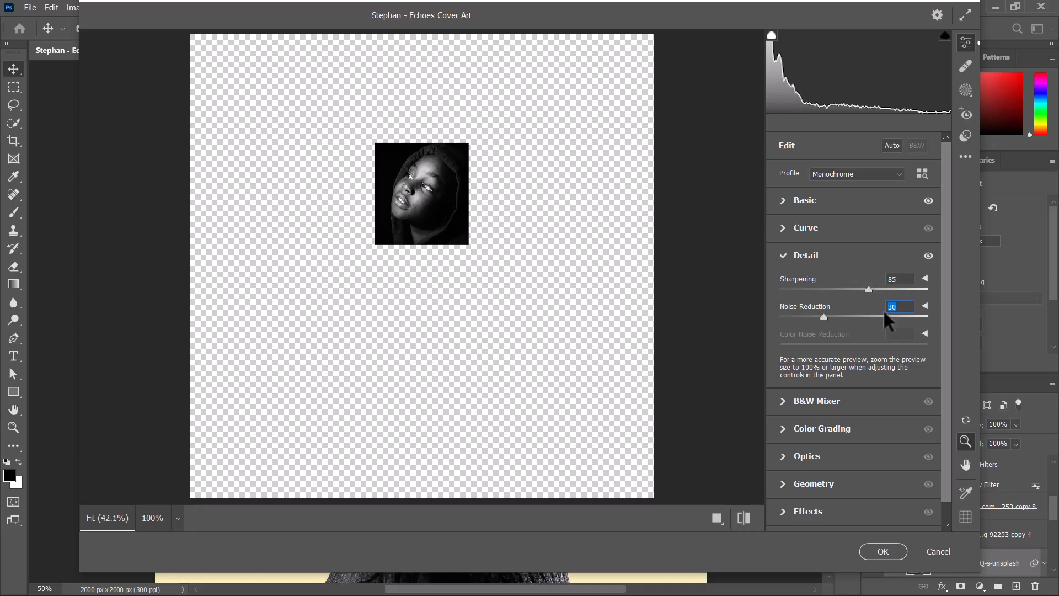
{"action": "left_click", "coordinate": [882, 551]}
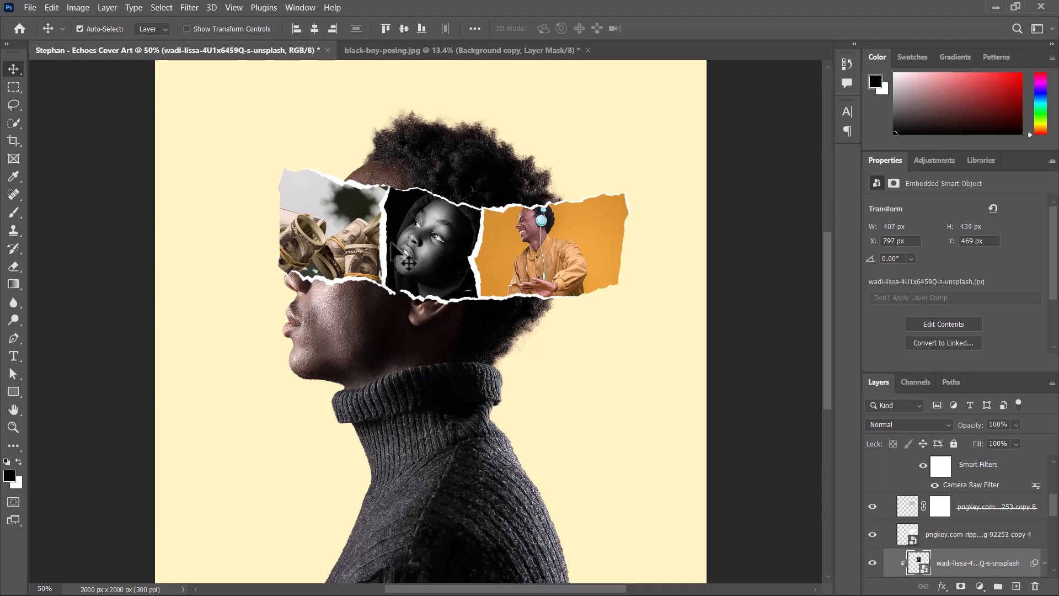
- Open Camera Raw Filter on the money photo and set Detail sharpening to 83 and noise reduction to 15
{"action": "left_click", "coordinate": [351, 243]}
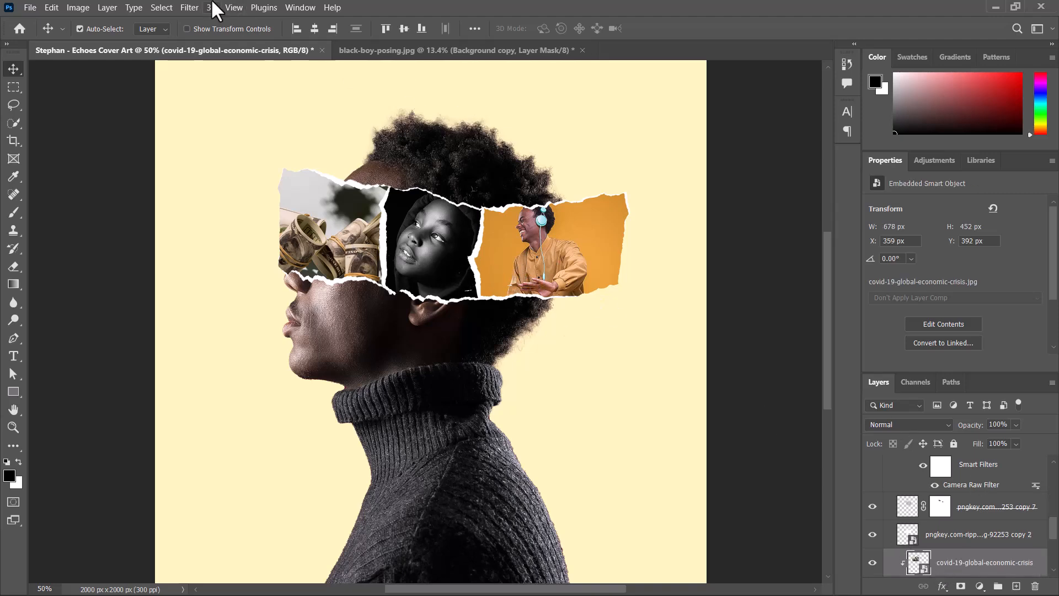
{"action": "left_click", "coordinate": [189, 7]}
{"action": "left_click", "coordinate": [233, 104]}
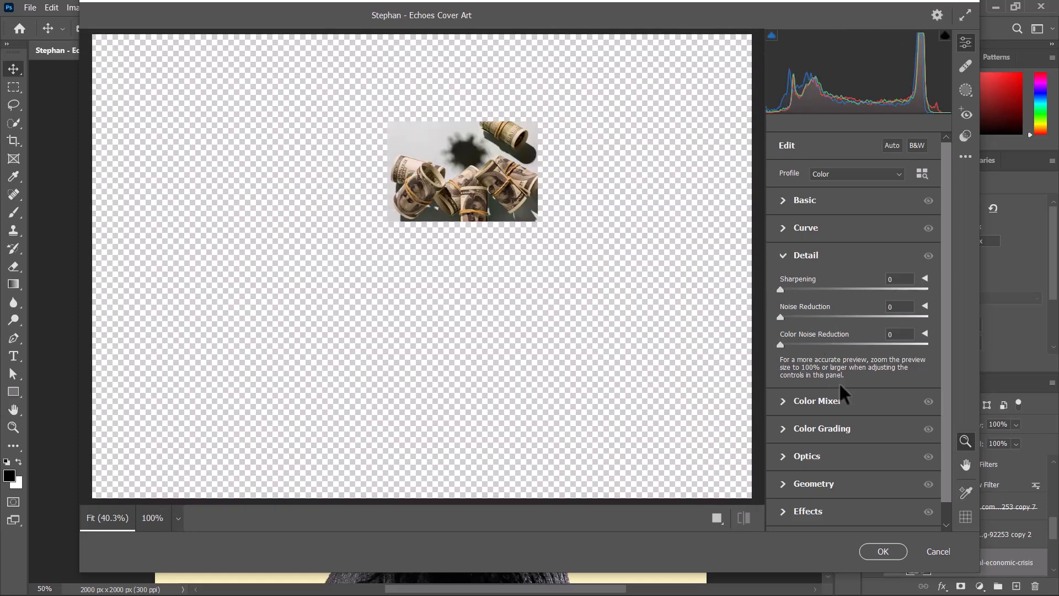
{"action": "left_click", "coordinate": [783, 255]}
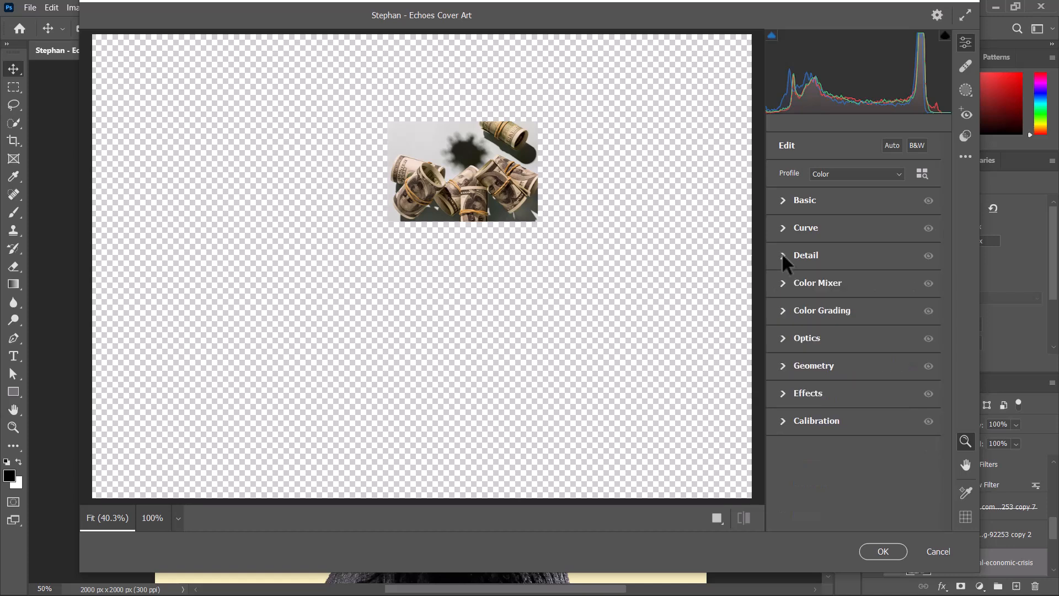
{"action": "left_click", "coordinate": [783, 255]}
{"action": "left_click_drag", "start_coordinate": [788, 288], "coordinate": [862, 290]}
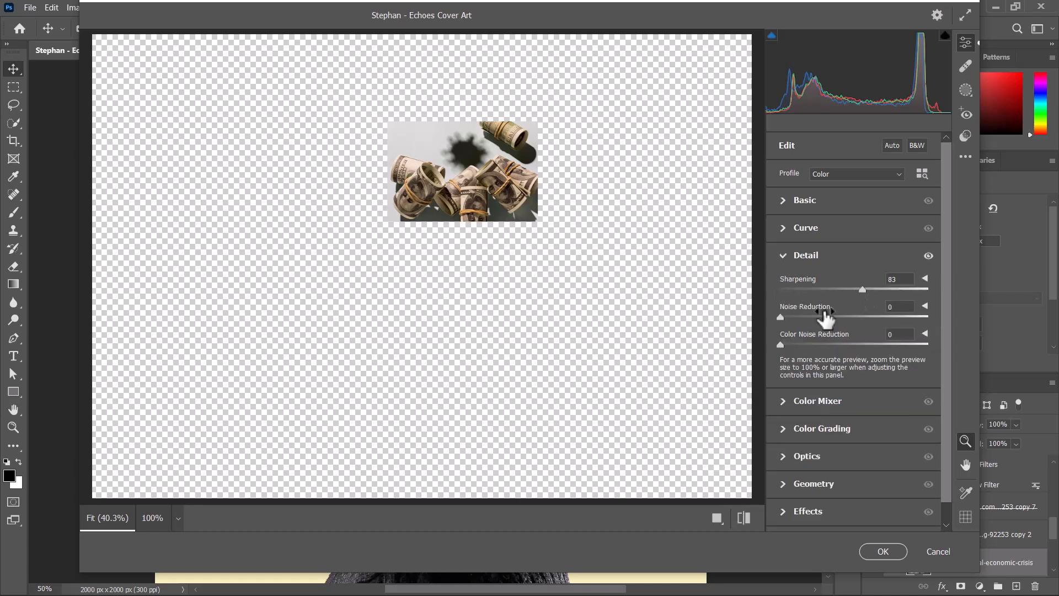
- Set the money photo's Basic values to exposure +0.75, contrast +18, highlights -100, whites +21, clarity +20, and apply the filter
{"action": "left_click", "coordinate": [787, 206]}
{"action": "left_click_drag", "start_coordinate": [860, 264], "coordinate": [678, 314]}
{"action": "left_click", "coordinate": [865, 286]}
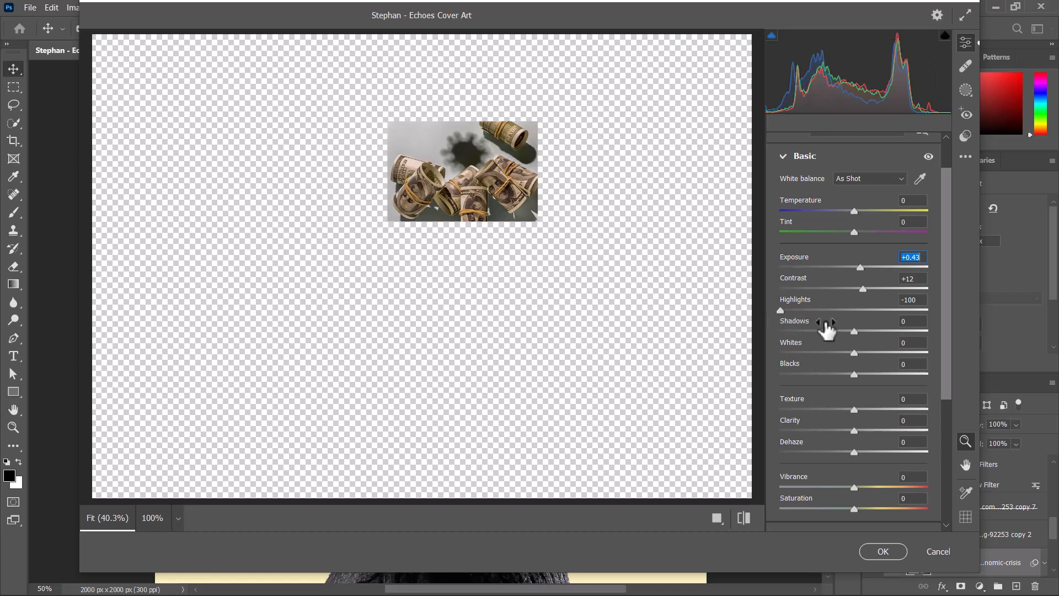
{"action": "left_click_drag", "start_coordinate": [855, 352], "coordinate": [871, 352]}
{"action": "left_click_drag", "start_coordinate": [864, 287], "coordinate": [866, 267]}
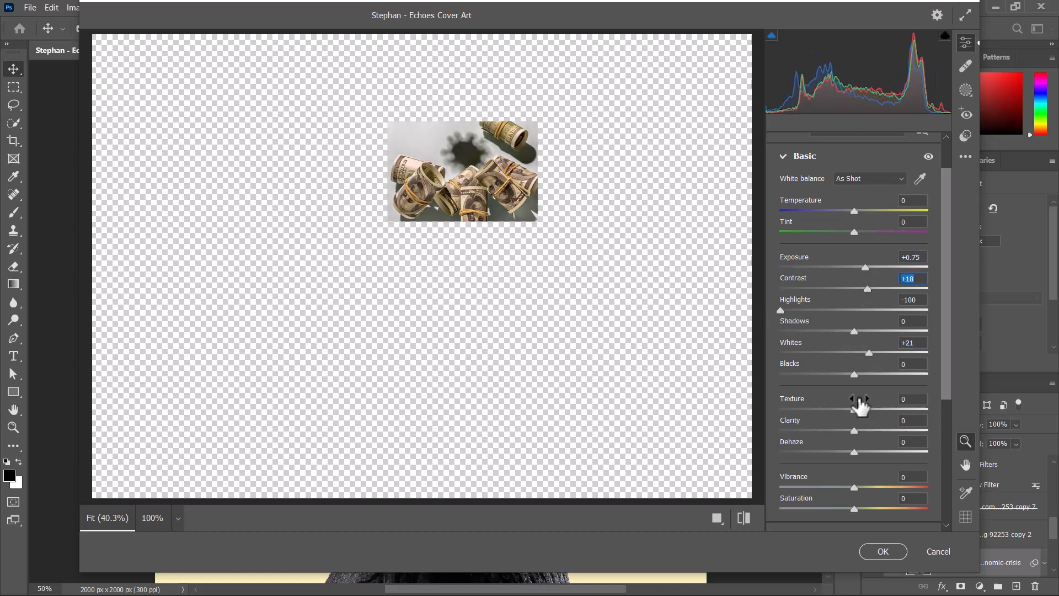
{"action": "left_click_drag", "start_coordinate": [855, 431], "coordinate": [869, 433]}
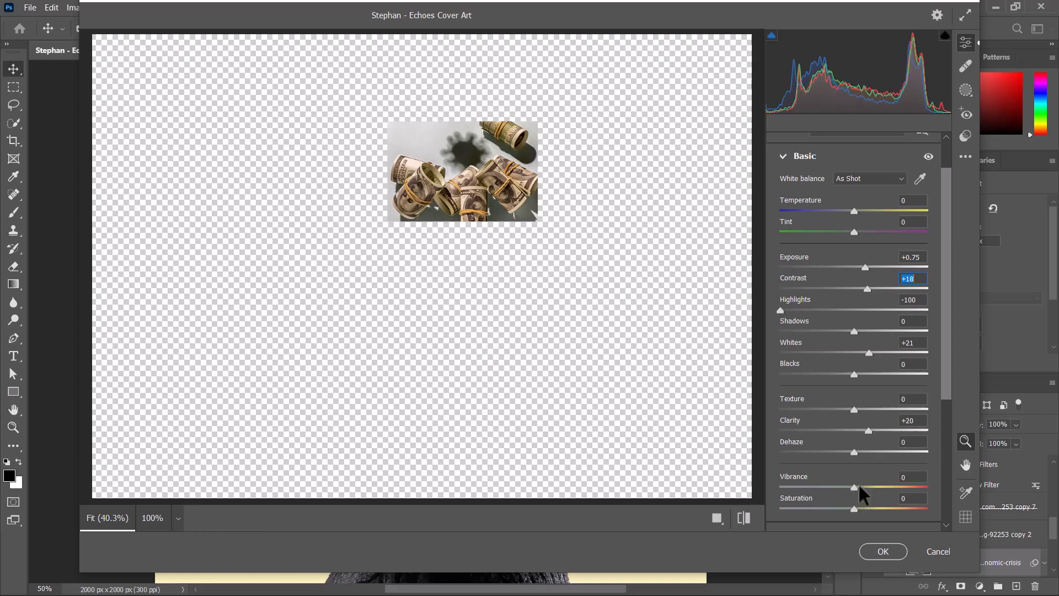
{"action": "left_click_drag", "start_coordinate": [860, 487], "coordinate": [862, 524]}
{"action": "left_click", "coordinate": [883, 552]}
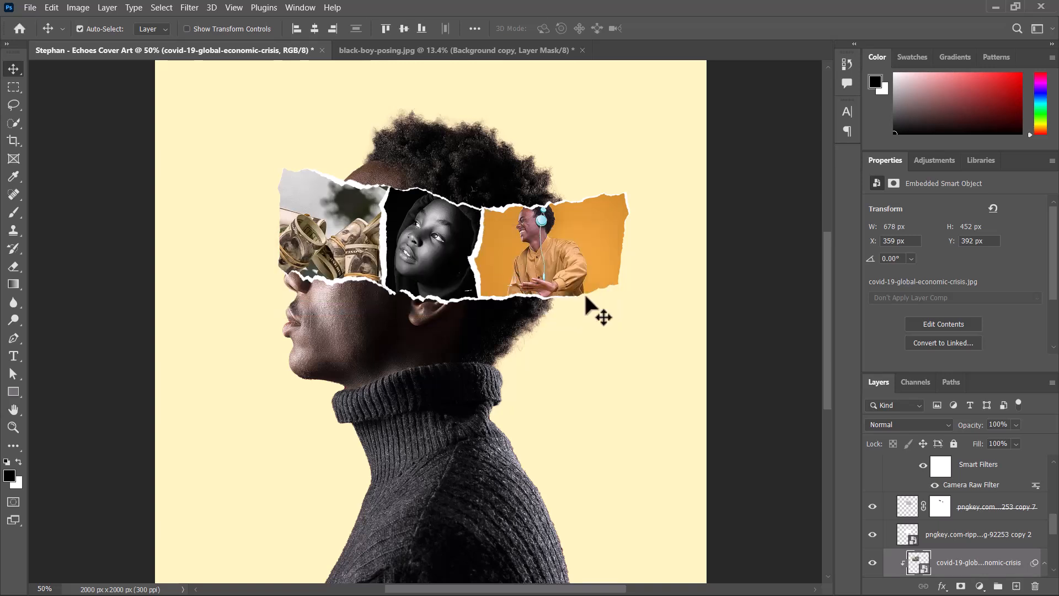
- Convert Group 1 back into a smart object
{"action": "left_click_drag", "start_coordinate": [1051, 533], "coordinate": [1052, 488]}
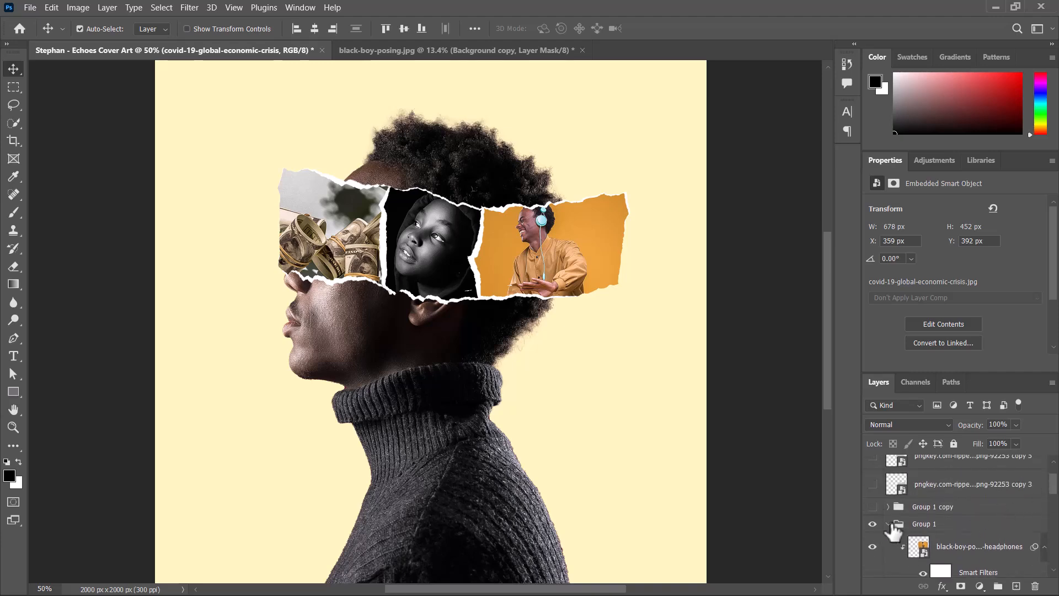
{"action": "left_click", "coordinate": [927, 529]}
{"action": "right_click", "coordinate": [962, 525]}
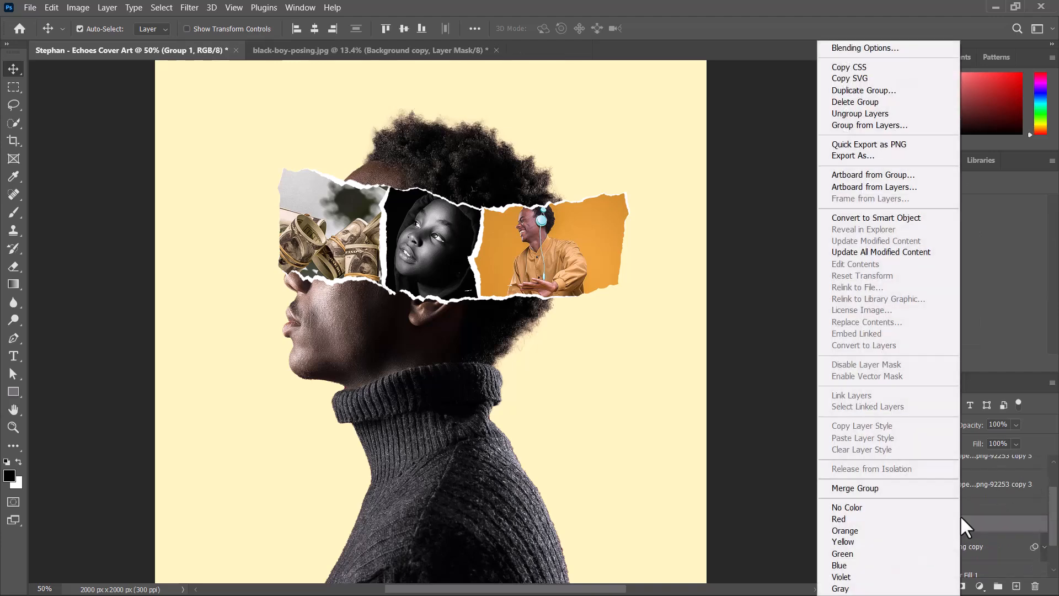
{"action": "left_click", "coordinate": [867, 219]}
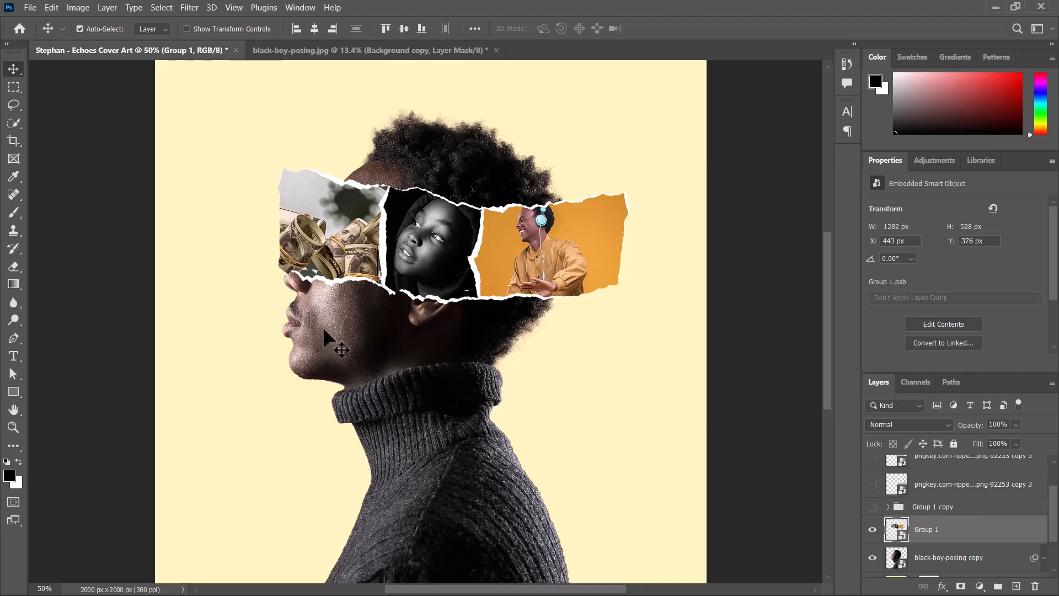
- Clip the Group 1 smart object to the black-boy-posing copy layer beneath it
{"action": "right_click", "coordinate": [959, 525]}
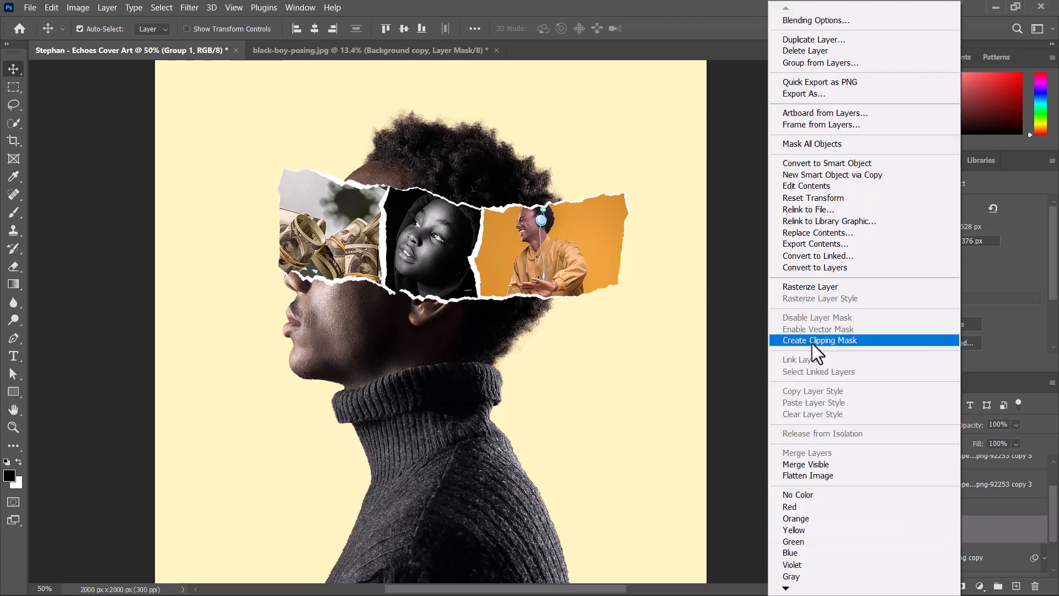
{"action": "left_click", "coordinate": [823, 340]}
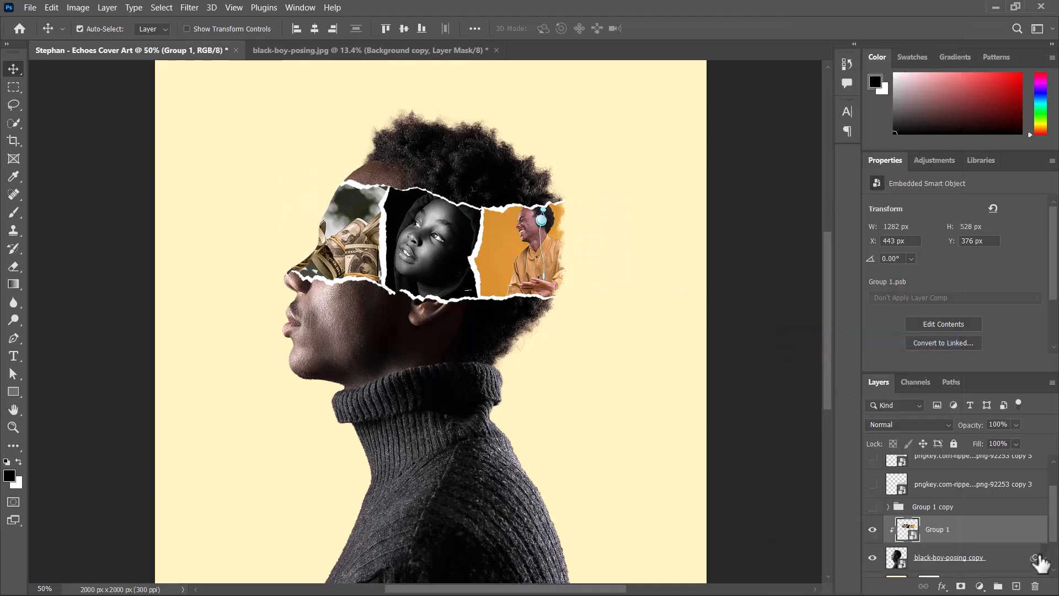
- Reposition the Group 1 smart object slightly higher on the head with Free Transform and nudges
{"action": "key", "text": "ctrl+minus"}
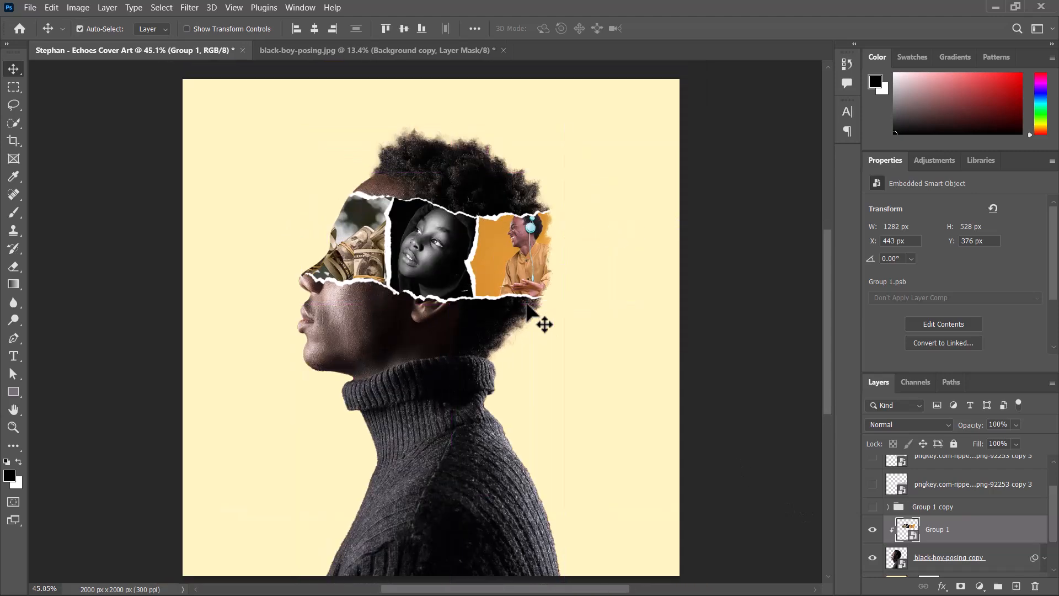
{"action": "key", "text": "ctrl+t"}
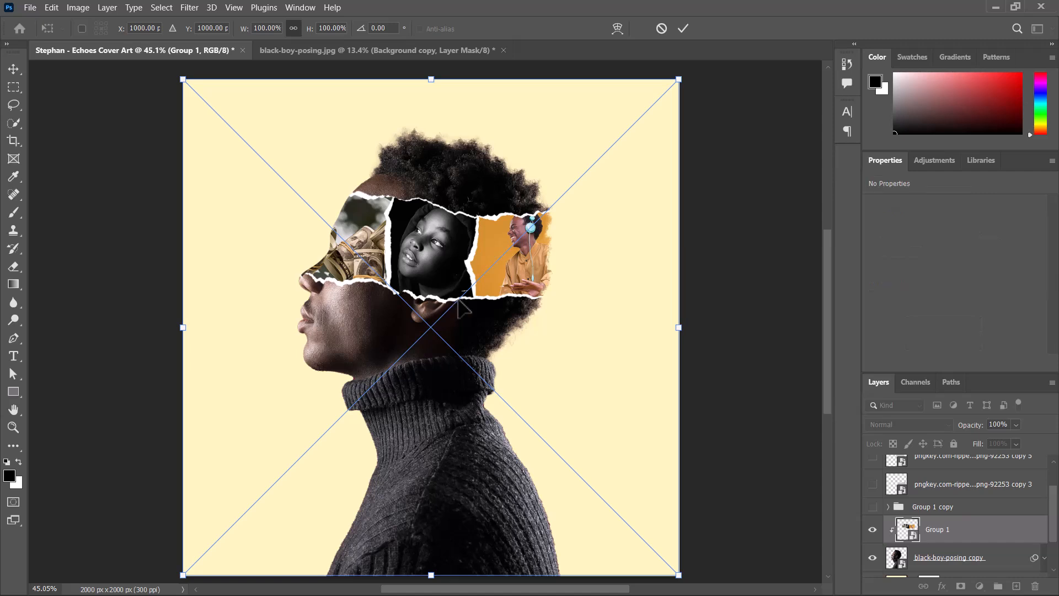
{"action": "mouse_move", "coordinate": [457, 300]}
{"action": "left_mouse_down"}
{"action": "mouse_move", "coordinate": [466, 295]}
{"action": "mouse_move", "coordinate": [456, 309]}
{"action": "left_mouse_up"}
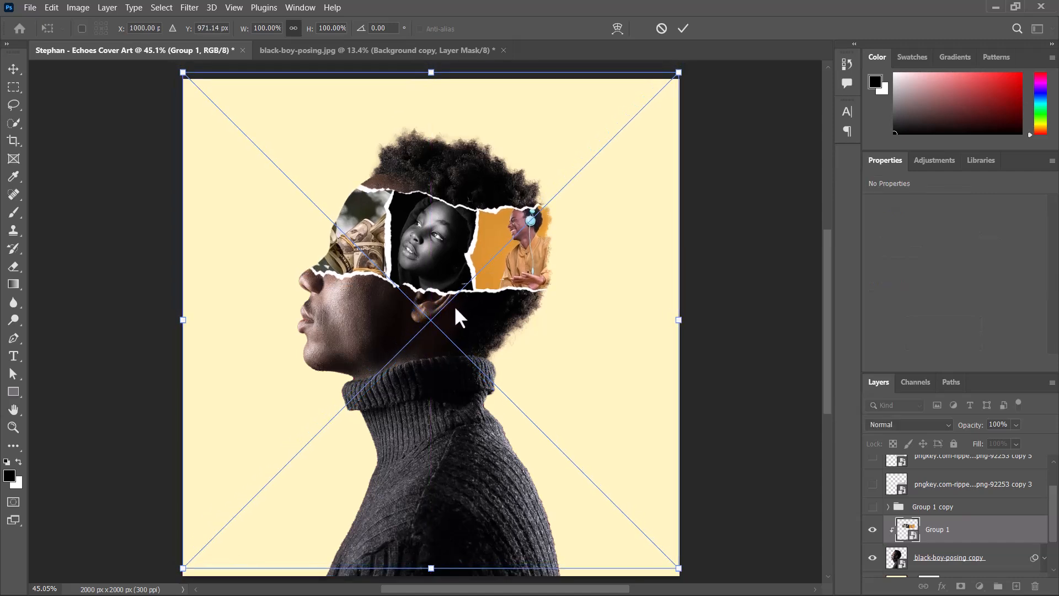
{"action": "left_click", "coordinate": [683, 28]}
{"action": "key", "text": "Down"}
{"action": "key", "text": "Down"}
{"action": "key", "text": "Down"}
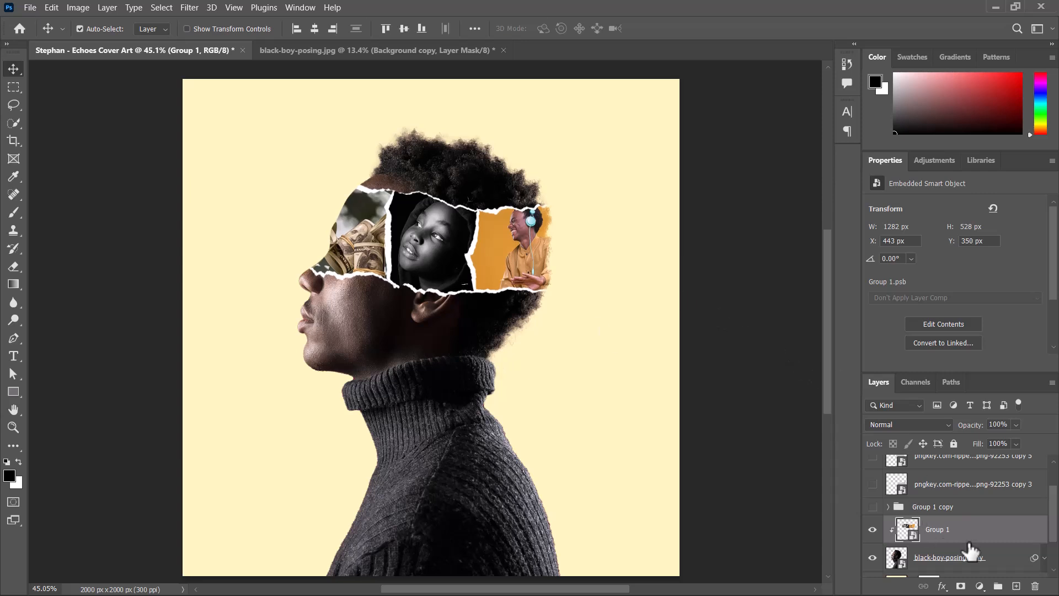
- Add a Black & White adjustment layer clipped to Group 1 and raise its reds to 69
{"action": "left_click", "coordinate": [980, 585]}
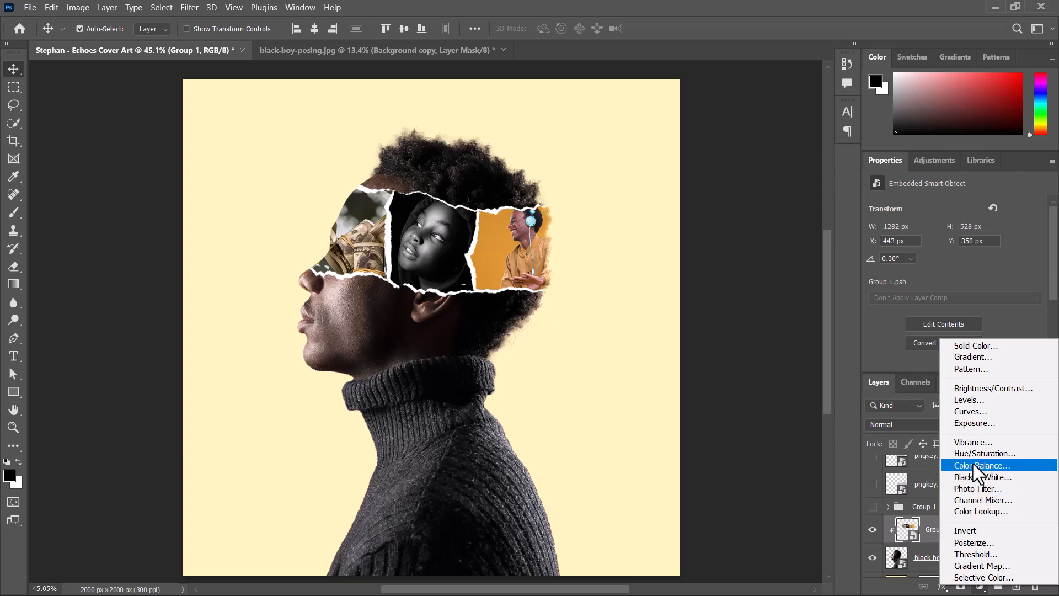
{"action": "left_click", "coordinate": [982, 477]}
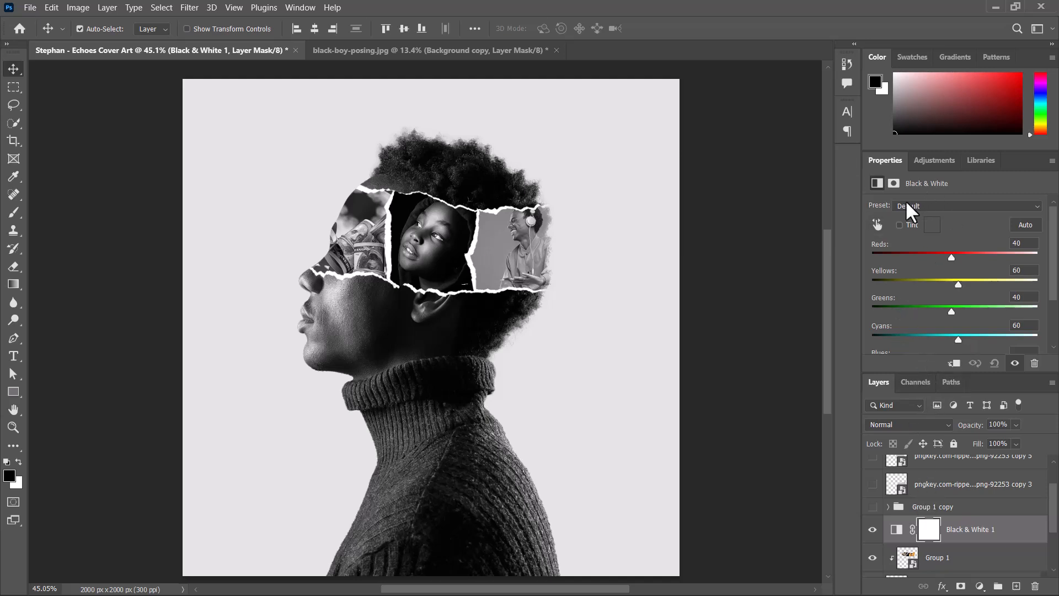
{"action": "left_click", "coordinate": [955, 364]}
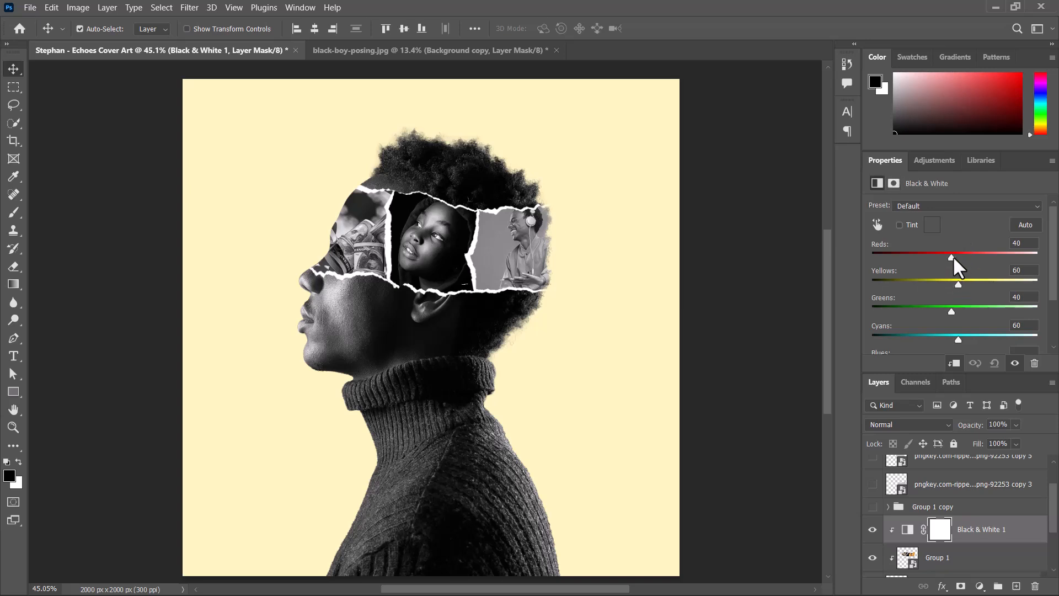
{"action": "mouse_move", "coordinate": [954, 257]}
{"action": "left_mouse_down"}
{"action": "mouse_move", "coordinate": [972, 256]}
{"action": "mouse_move", "coordinate": [948, 260]}
{"action": "mouse_move", "coordinate": [961, 257]}
{"action": "left_mouse_up"}
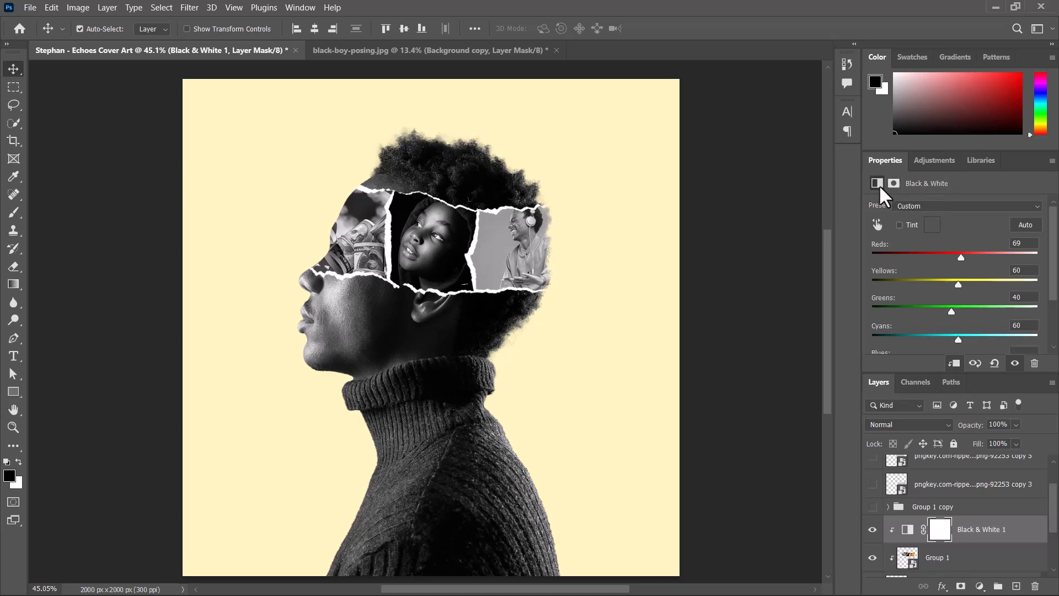
- Try the Darker and Green Filter presets, float the Properties panel, and tweak the reds, yellows and greens sliders
{"action": "left_click", "coordinate": [922, 207]}
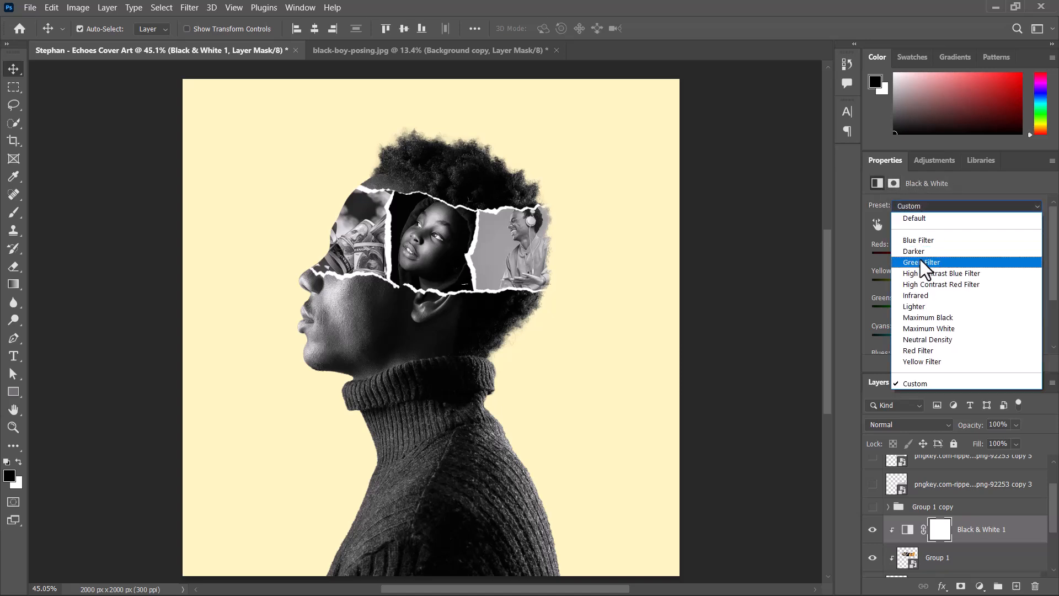
{"action": "left_click", "coordinate": [927, 259]}
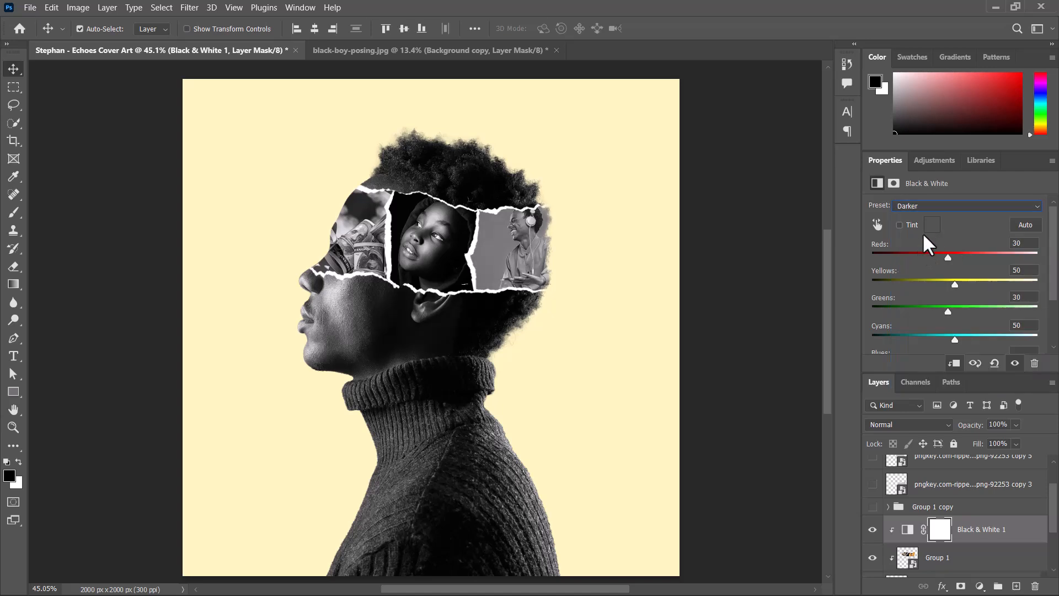
{"action": "left_click", "coordinate": [938, 207]}
{"action": "left_click", "coordinate": [938, 263]}
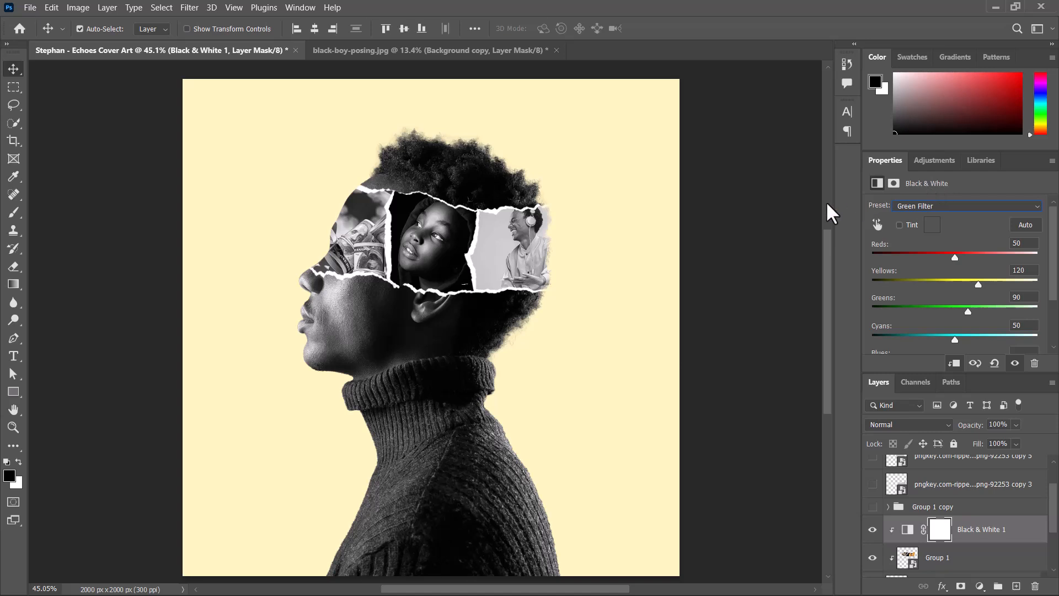
{"action": "left_click_drag", "start_coordinate": [897, 168], "coordinate": [612, 107]}
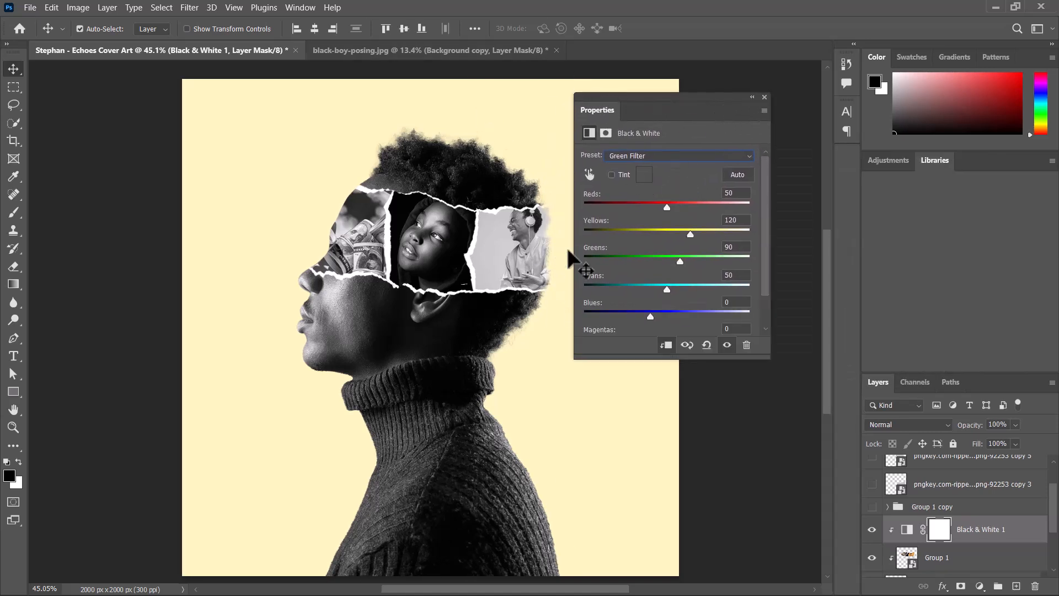
{"action": "left_click_drag", "start_coordinate": [672, 230], "coordinate": [656, 206]}
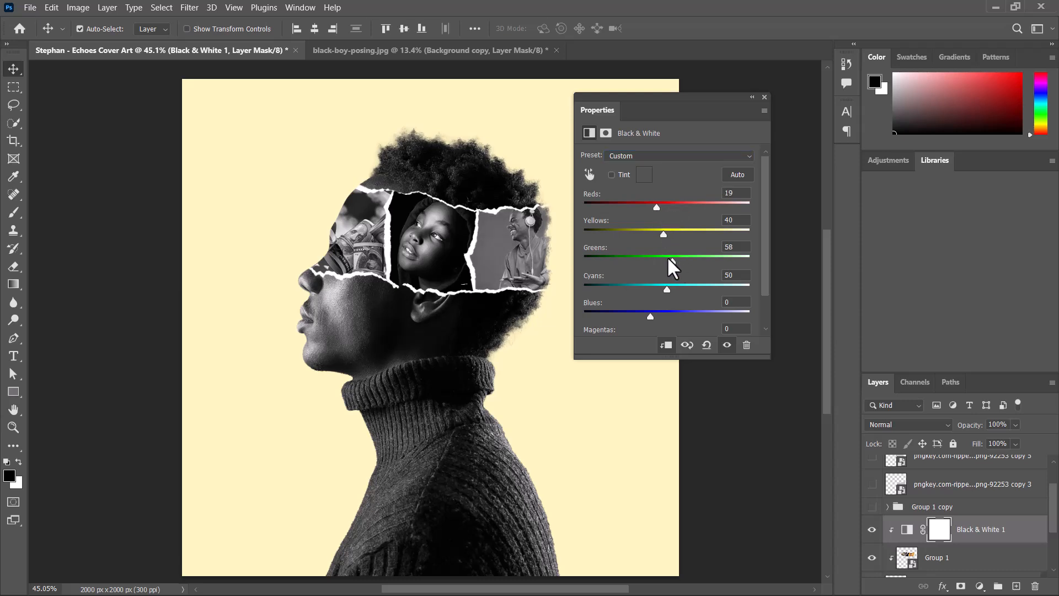
{"action": "left_click_drag", "start_coordinate": [658, 258], "coordinate": [638, 316]}
- Apply the High Contrast Blue Filter preset and adjust reds to -21, yellows 42, greens 33 and cyans -4
{"action": "left_click", "coordinate": [652, 156]}
{"action": "left_click", "coordinate": [651, 217]}
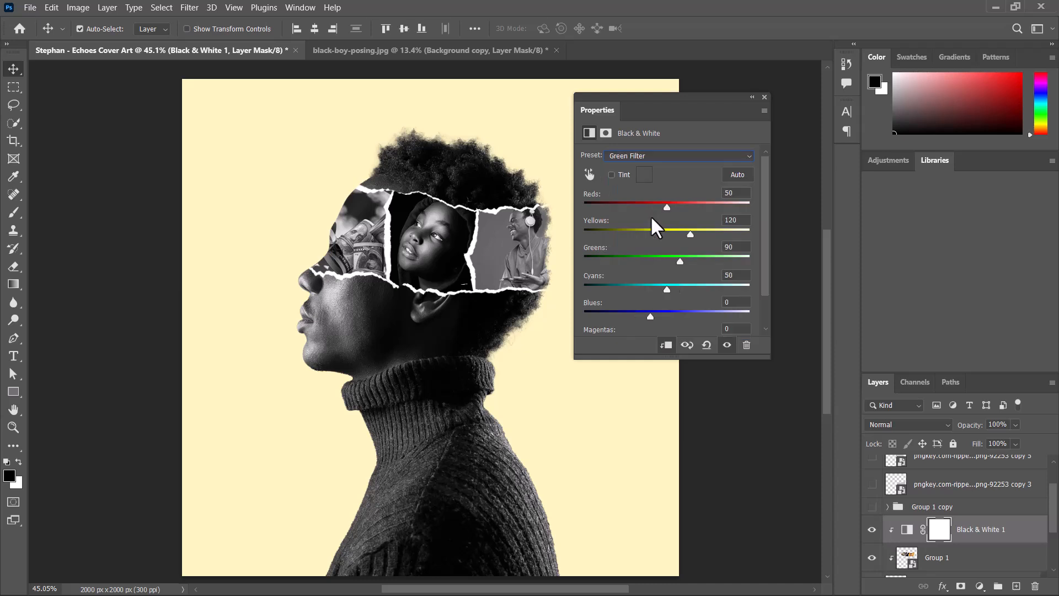
{"action": "left_click", "coordinate": [663, 156]}
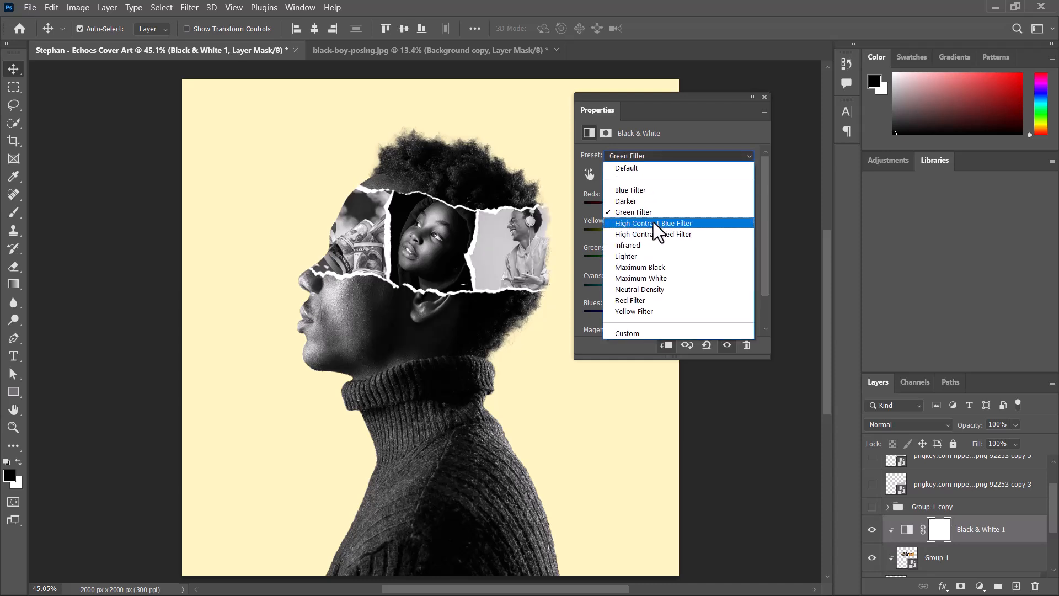
{"action": "left_click", "coordinate": [654, 222]}
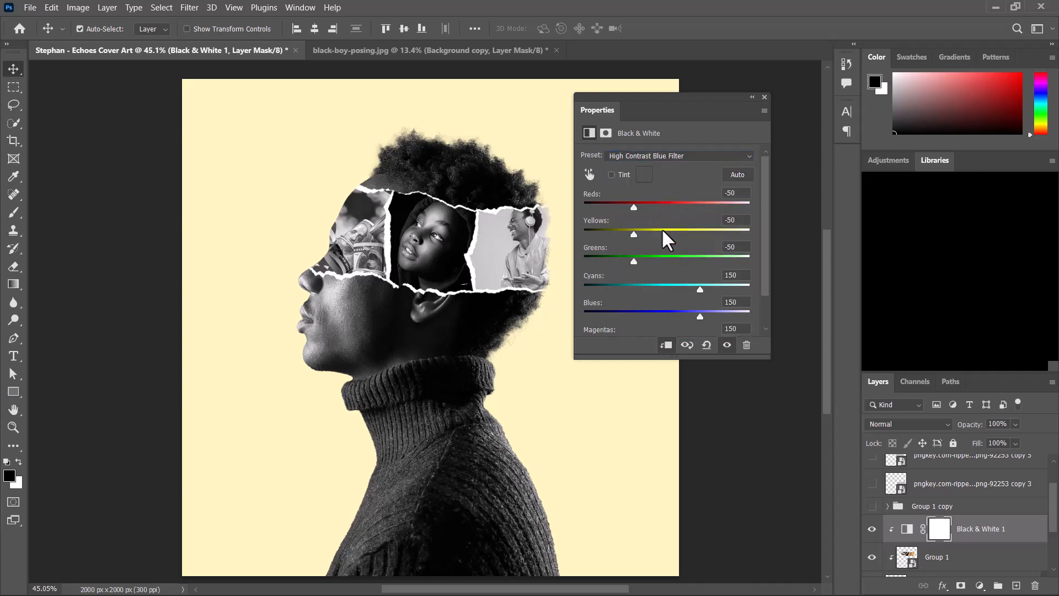
{"action": "left_click", "coordinate": [667, 154]}
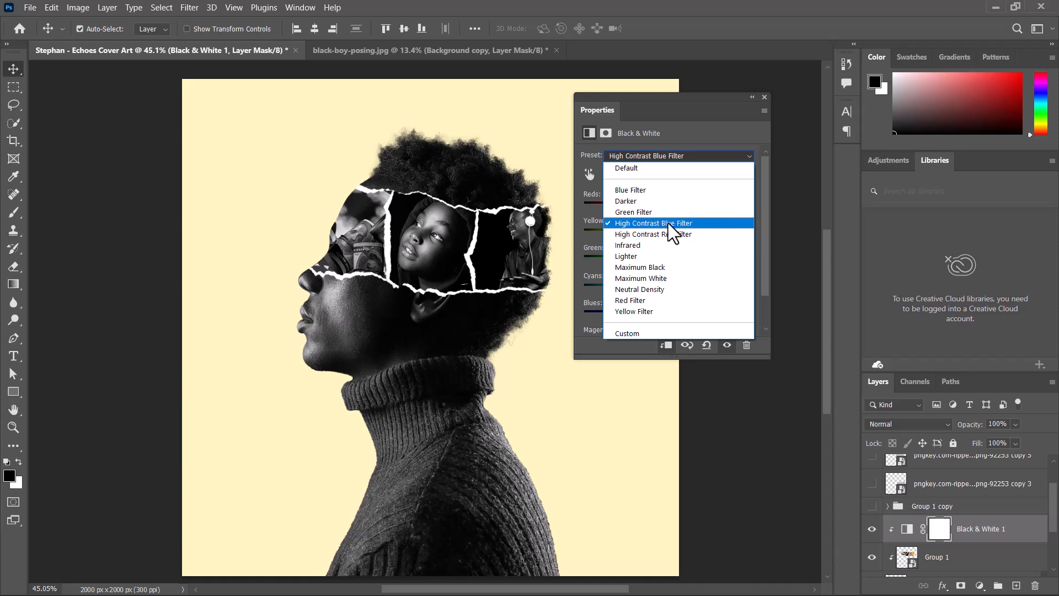
{"action": "left_click", "coordinate": [668, 223]}
{"action": "left_click_drag", "start_coordinate": [634, 234], "coordinate": [643, 205]}
{"action": "left_click_drag", "start_coordinate": [633, 261], "coordinate": [661, 259]}
{"action": "left_click_drag", "start_coordinate": [709, 287], "coordinate": [652, 283]}
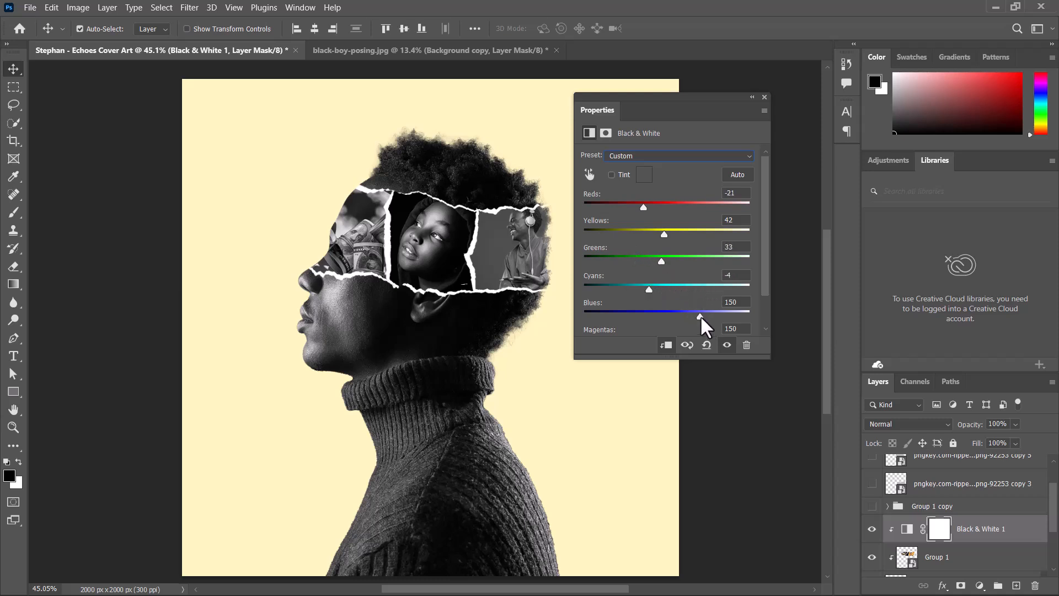
{"action": "left_click_drag", "start_coordinate": [701, 316], "coordinate": [685, 293]}
- Compare the Yellow Filter, Neutral Density and Red Filter presets, then reapply High Contrast Blue Filter
{"action": "left_click", "coordinate": [667, 154]}
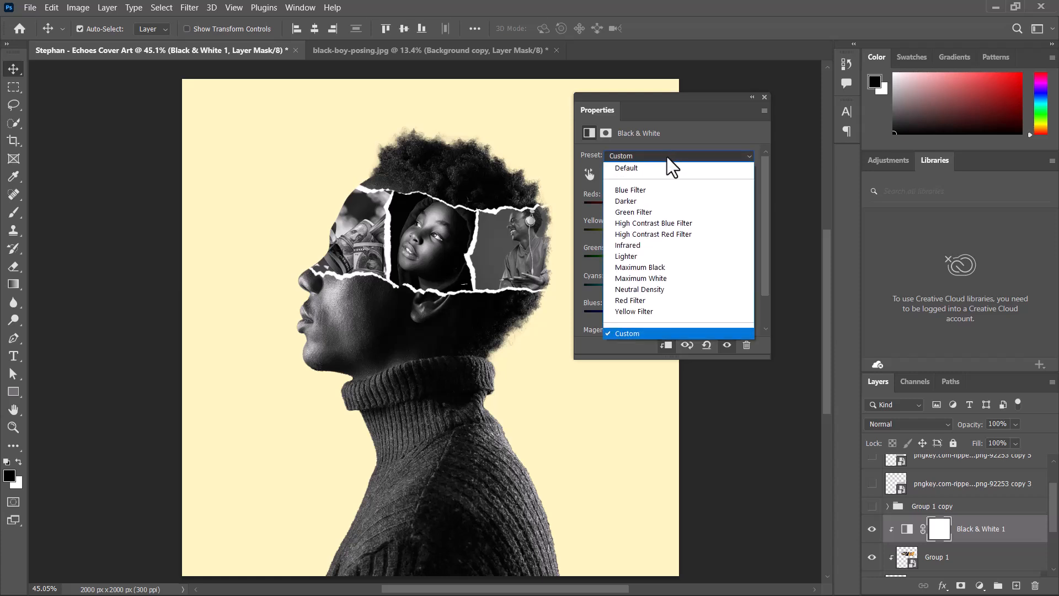
{"action": "left_click", "coordinate": [637, 312]}
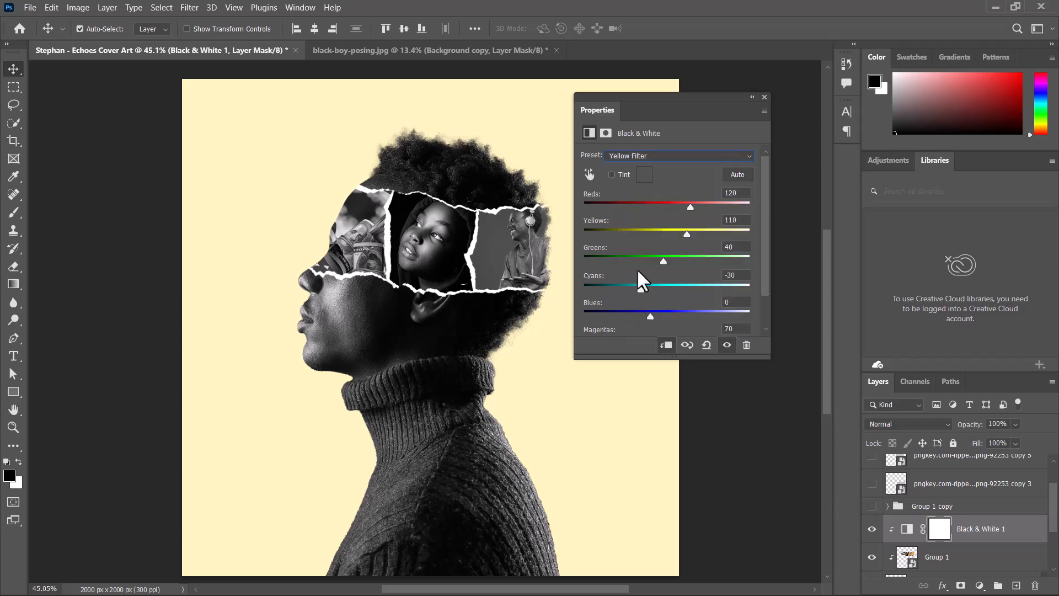
{"action": "left_click", "coordinate": [674, 161]}
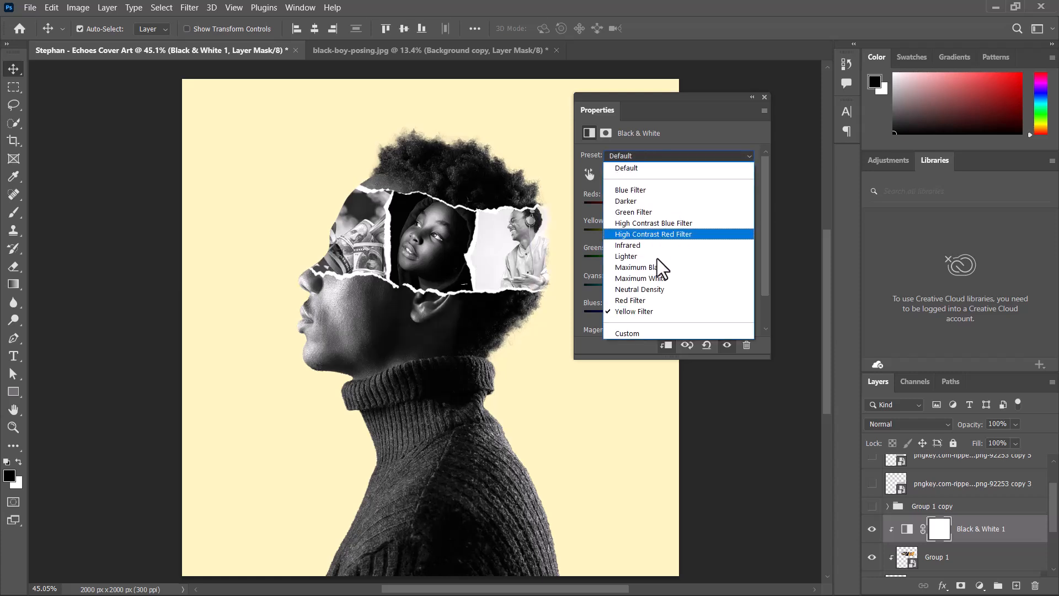
{"action": "left_click", "coordinate": [648, 287]}
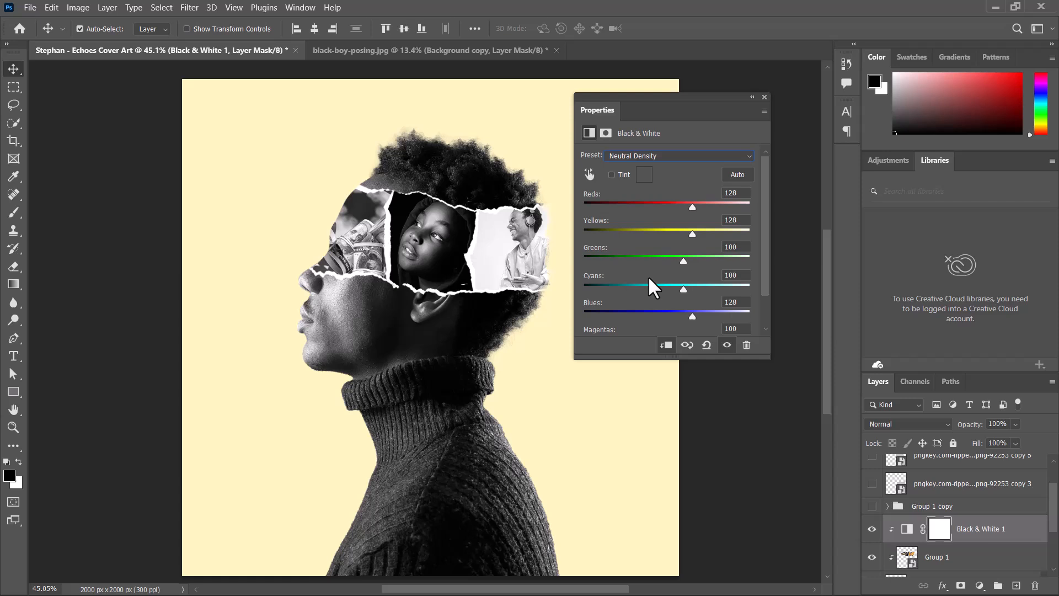
{"action": "left_click", "coordinate": [654, 158]}
{"action": "left_click", "coordinate": [632, 302]}
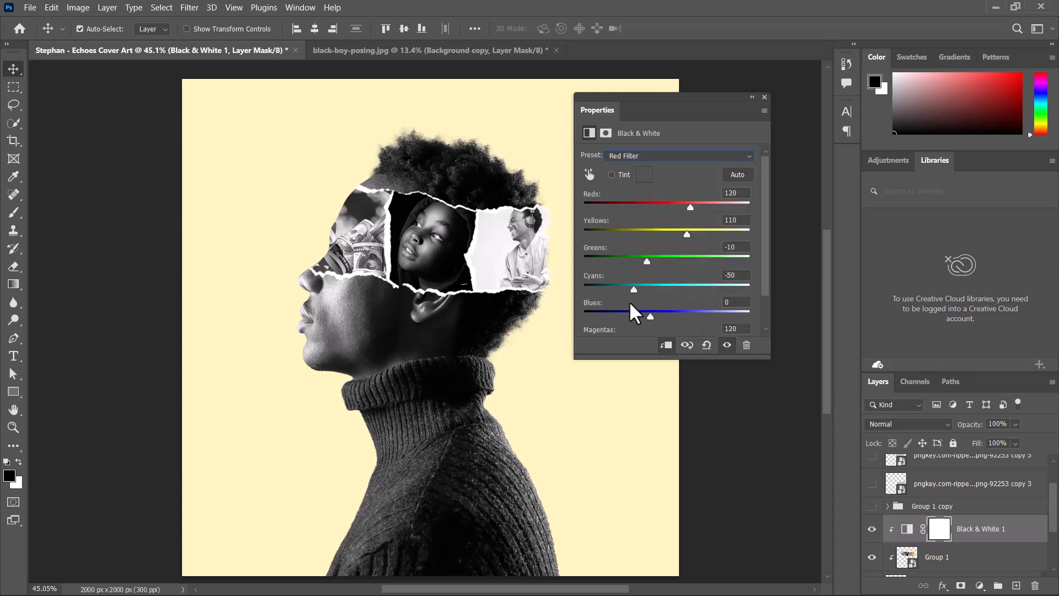
{"action": "left_click", "coordinate": [660, 157]}
{"action": "left_click", "coordinate": [653, 220]}
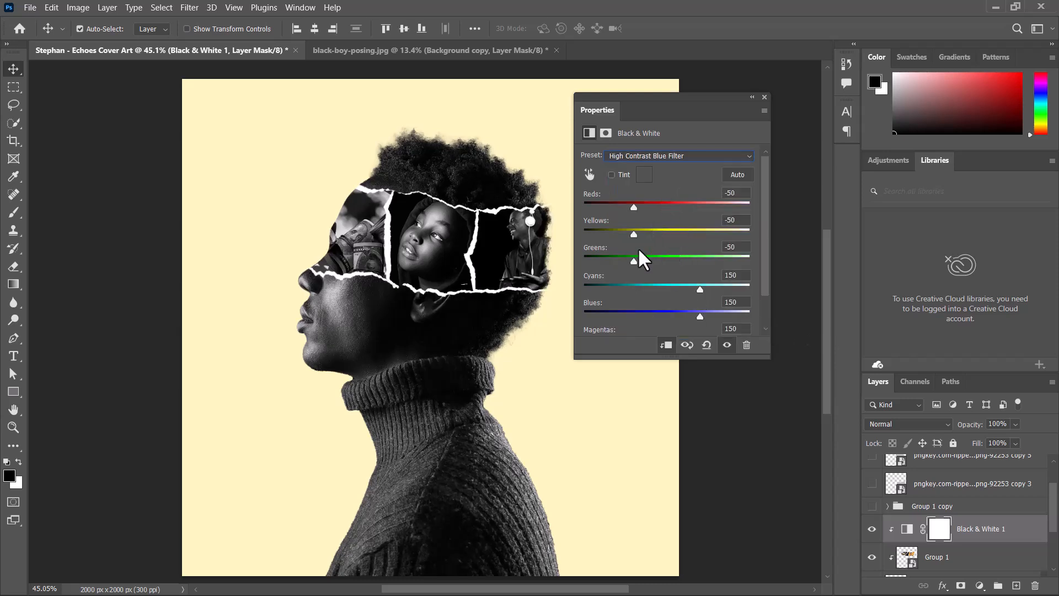
- Set the Black & White sliders to reds -4, yellows 23, greens 21 and blues 54, then close the panel
{"action": "left_click_drag", "start_coordinate": [633, 234], "coordinate": [659, 233]}
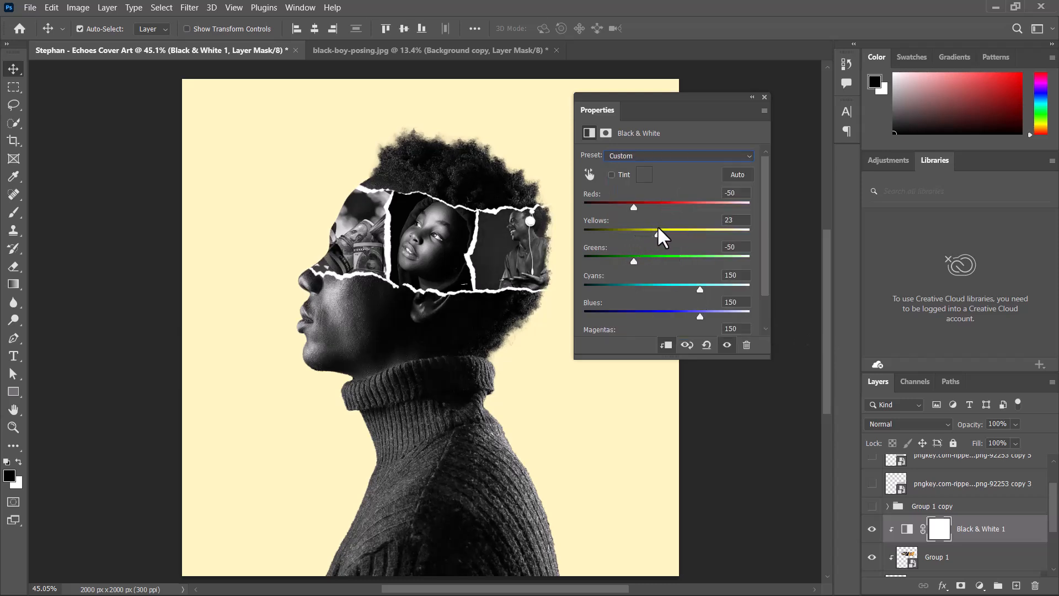
{"action": "left_click", "coordinate": [661, 156]}
{"action": "left_click", "coordinate": [660, 157]}
{"action": "left_click_drag", "start_coordinate": [634, 206], "coordinate": [649, 203]}
{"action": "left_click_drag", "start_coordinate": [634, 261], "coordinate": [657, 260]}
{"action": "left_click_drag", "start_coordinate": [700, 317], "coordinate": [669, 320]}
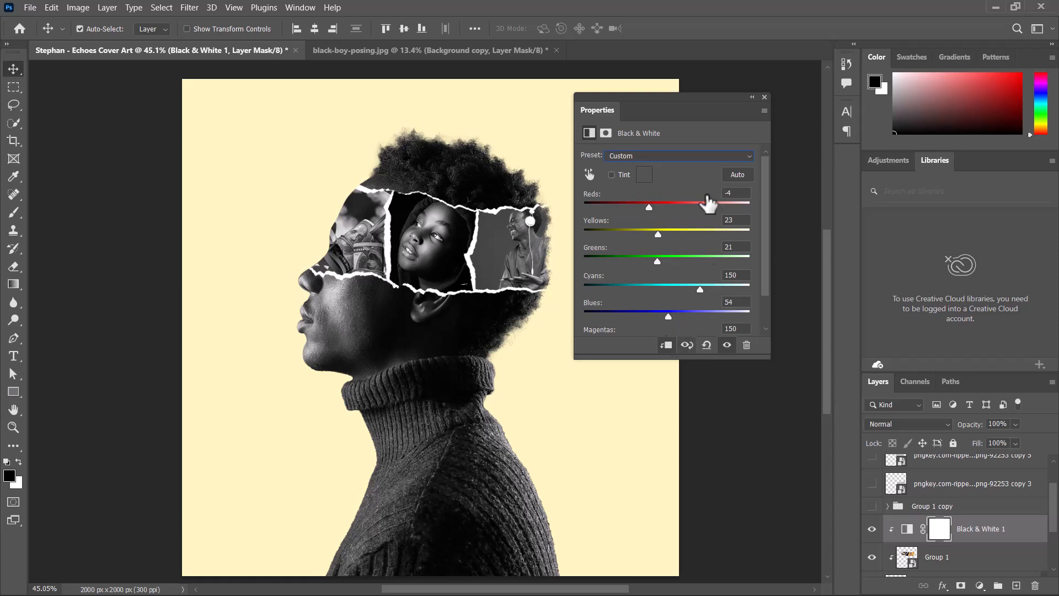
{"action": "left_click", "coordinate": [764, 97]}
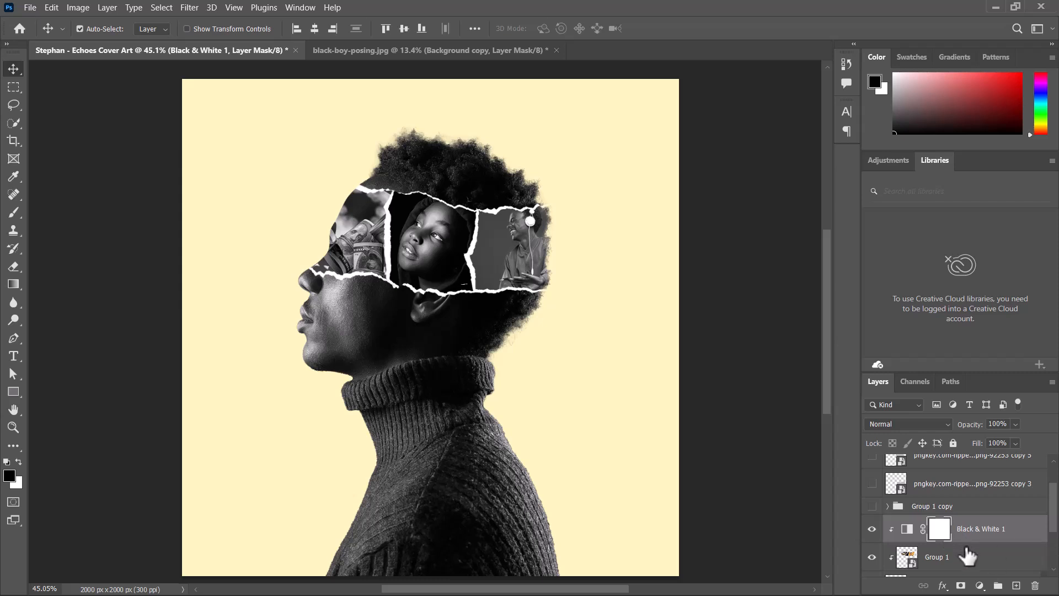
- Add a Brightness/Contrast adjustment layer with brightness 8 and contrast 12
{"action": "left_click", "coordinate": [980, 586]}
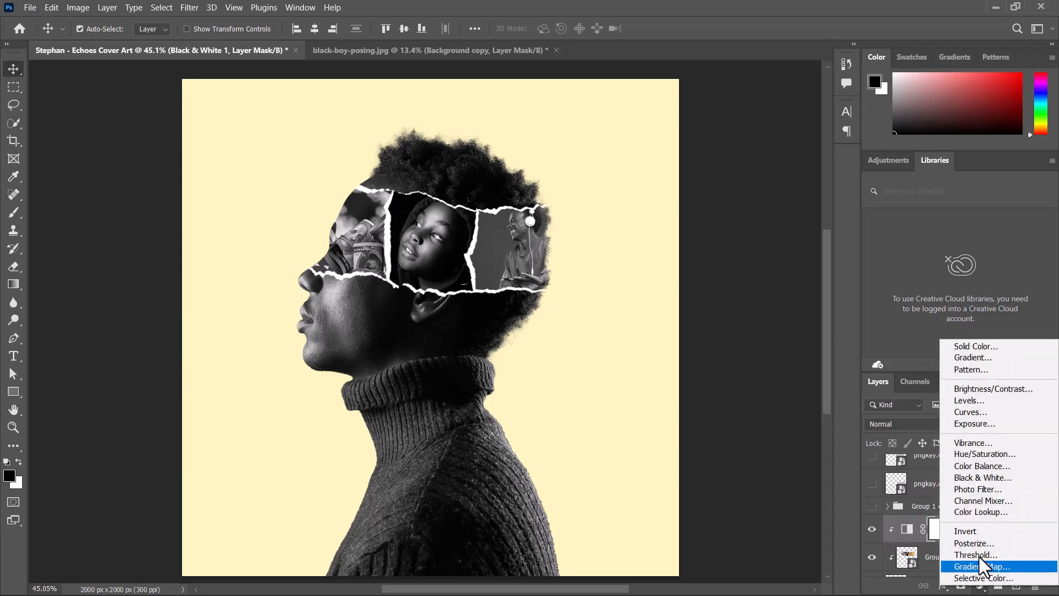
{"action": "left_click", "coordinate": [991, 389]}
{"action": "mouse_move", "coordinate": [667, 195]}
{"action": "left_mouse_down"}
{"action": "mouse_move", "coordinate": [679, 193]}
{"action": "mouse_move", "coordinate": [675, 217]}
{"action": "mouse_move", "coordinate": [670, 194]}
{"action": "left_mouse_up"}
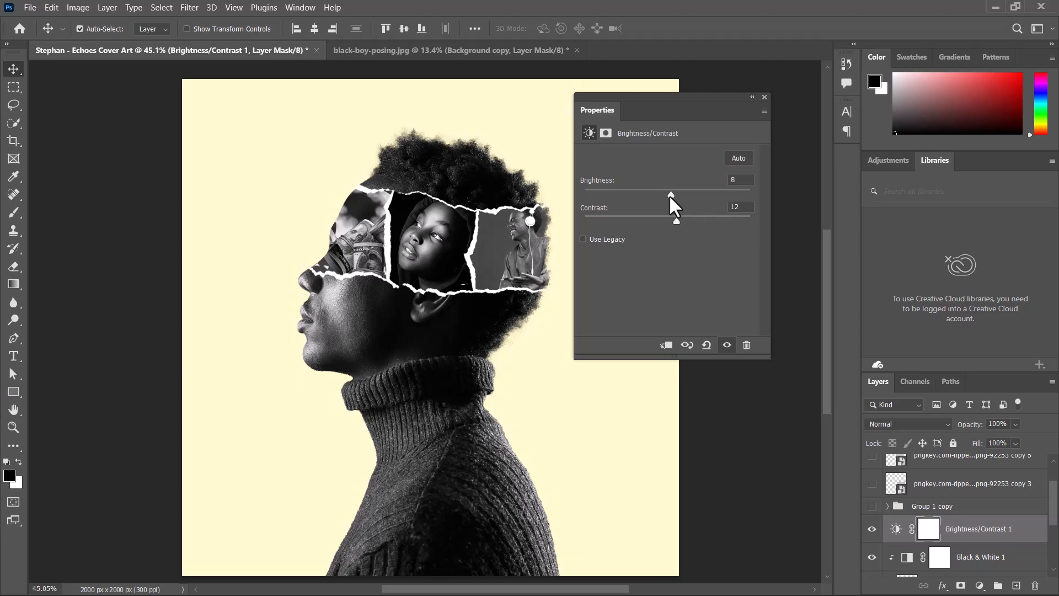
{"action": "left_click", "coordinate": [765, 97]}
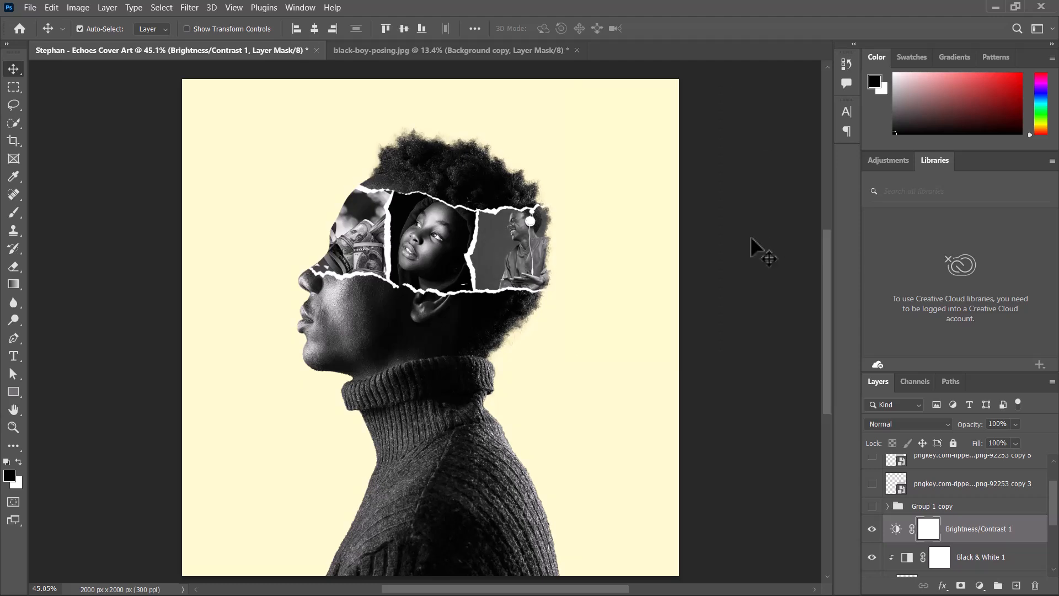
- Compare the artwork against the Tripolar reference cover in the browser and review the layer stack
{"action": "key", "text": "ctrl+plus"}
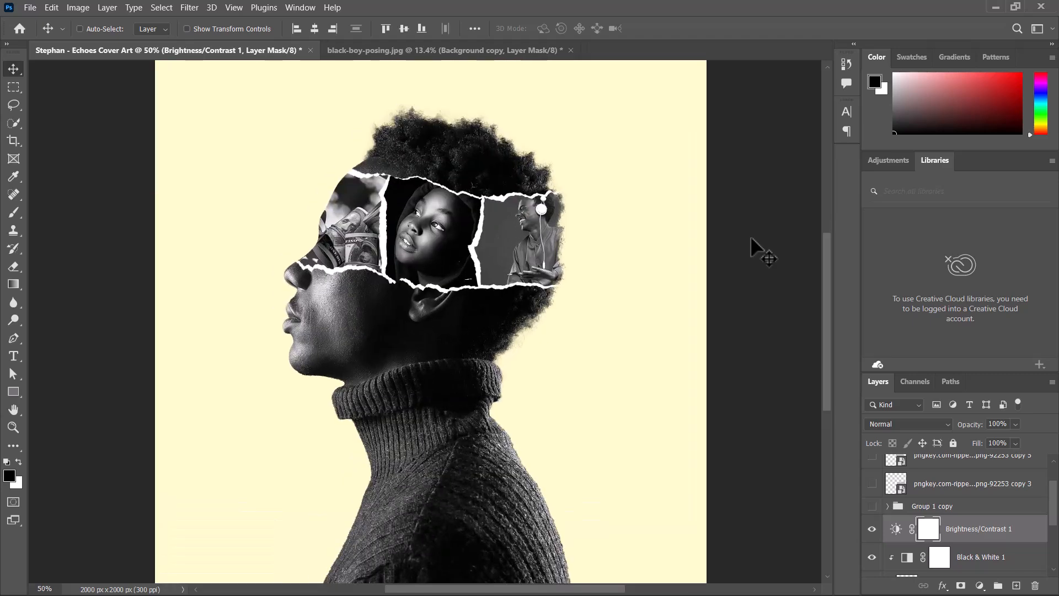
{"action": "right_click", "coordinate": [751, 237]}
{"action": "left_click", "coordinate": [756, 214]}
{"action": "key", "text": "super"}
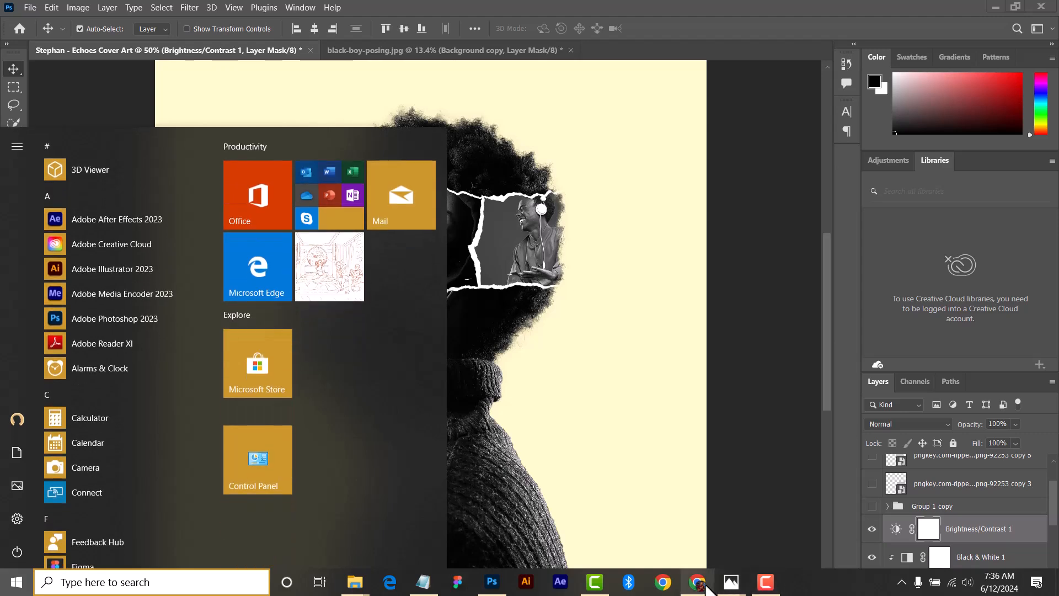
{"action": "left_click", "coordinate": [704, 586]}
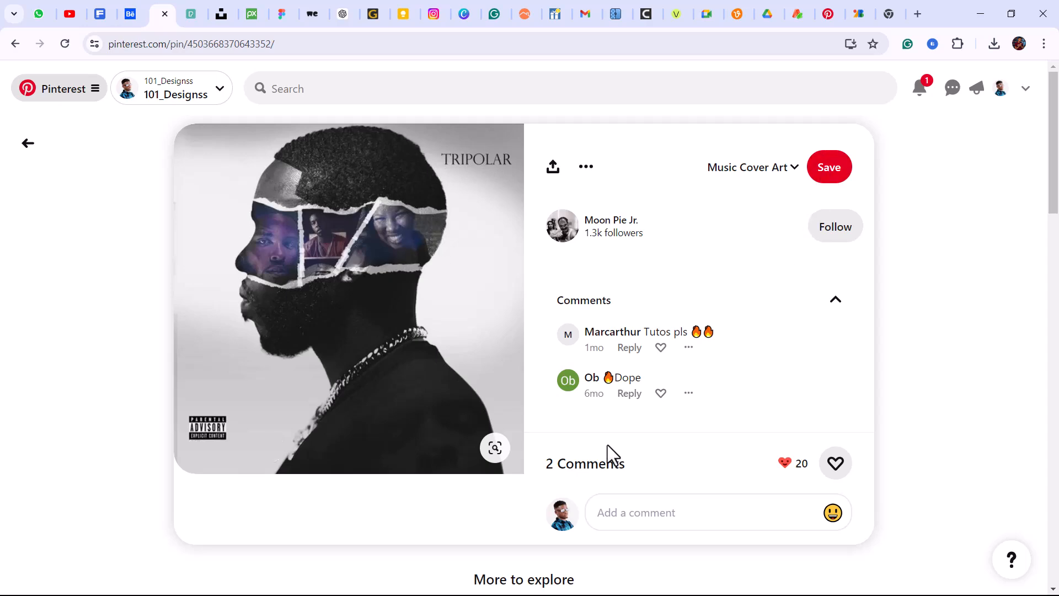
{"action": "key", "text": "super"}
{"action": "left_click", "coordinate": [495, 583]}
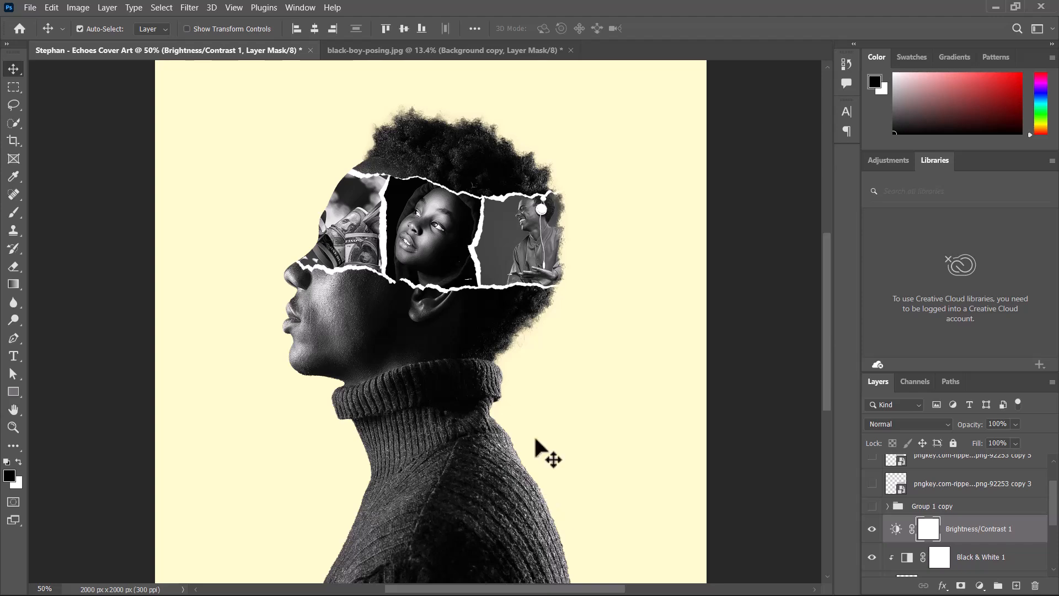
{"action": "key", "text": "ctrl+minus"}
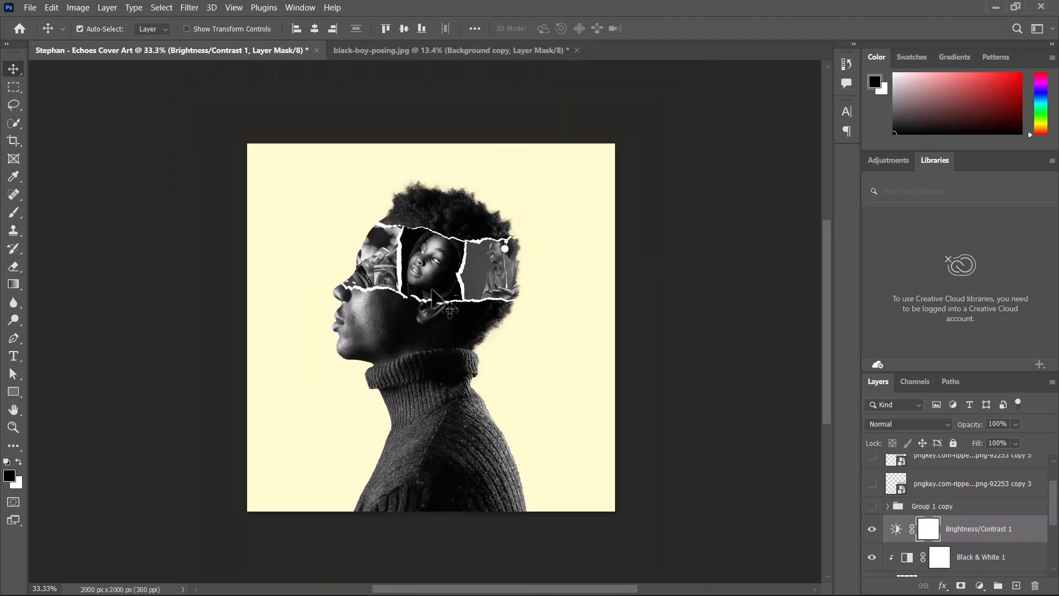
{"action": "left_click_drag", "start_coordinate": [1055, 504], "coordinate": [1055, 546]}
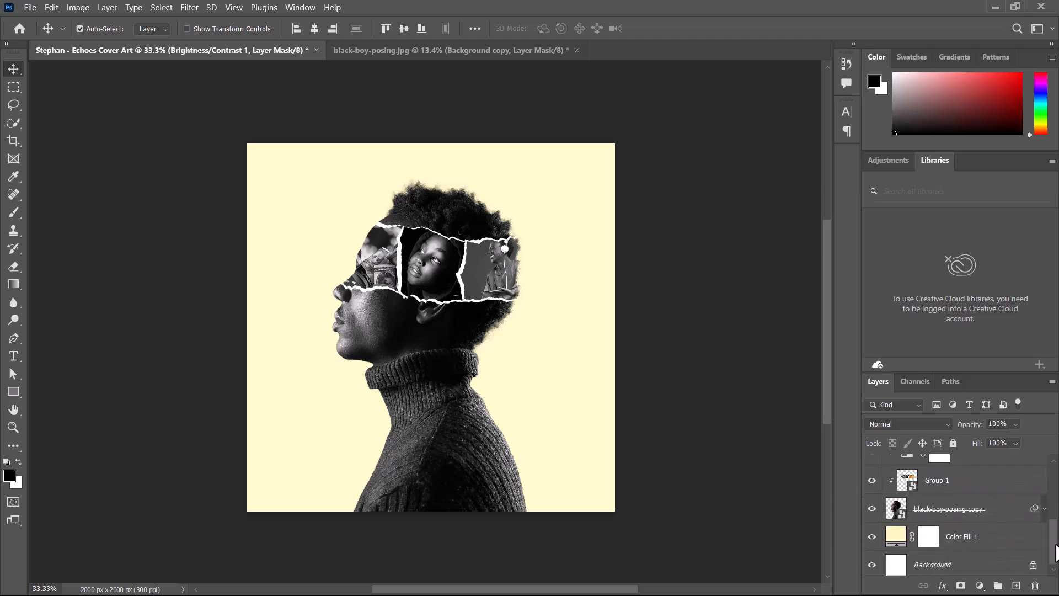
- Change the Color Fill 1 background colour to #cccccc
{"action": "double_click", "coordinate": [896, 533]}
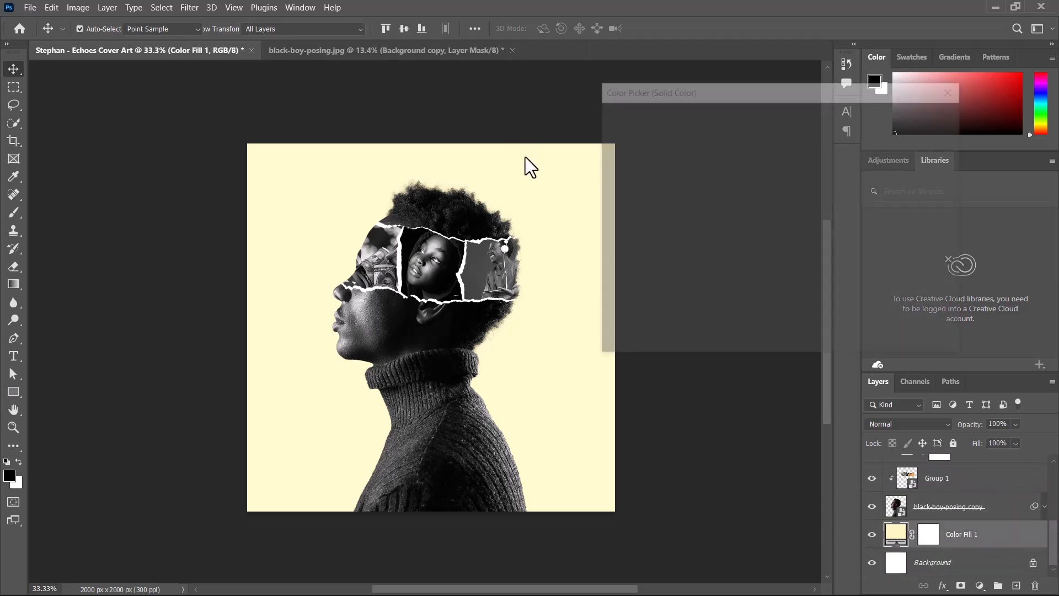
{"action": "mouse_move", "coordinate": [624, 182]}
{"action": "left_mouse_down"}
{"action": "mouse_move", "coordinate": [595, 132]}
{"action": "mouse_move", "coordinate": [566, 158]}
{"action": "left_mouse_up"}
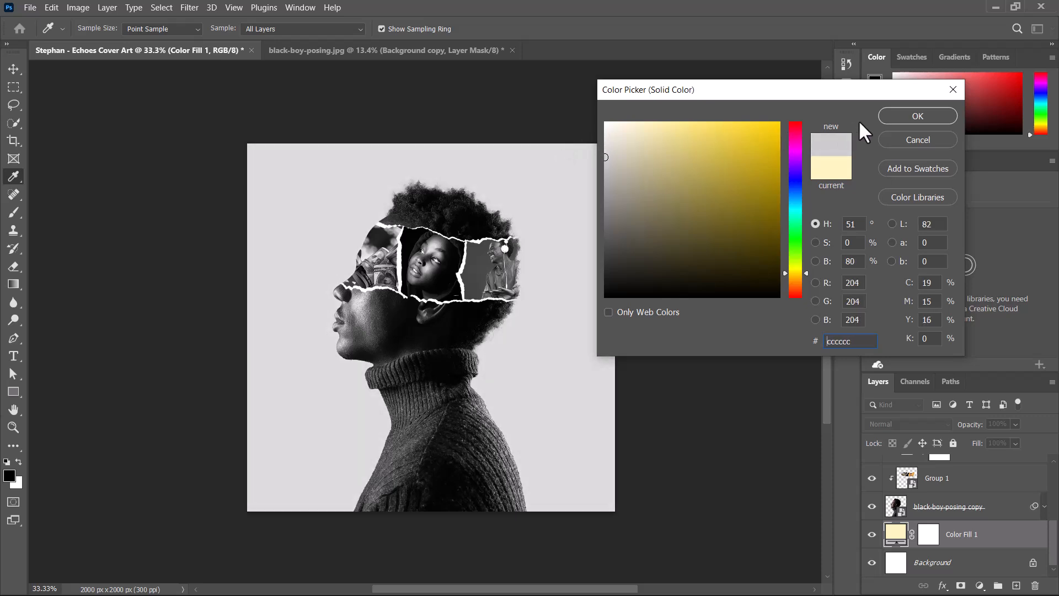
{"action": "left_click", "coordinate": [888, 116]}
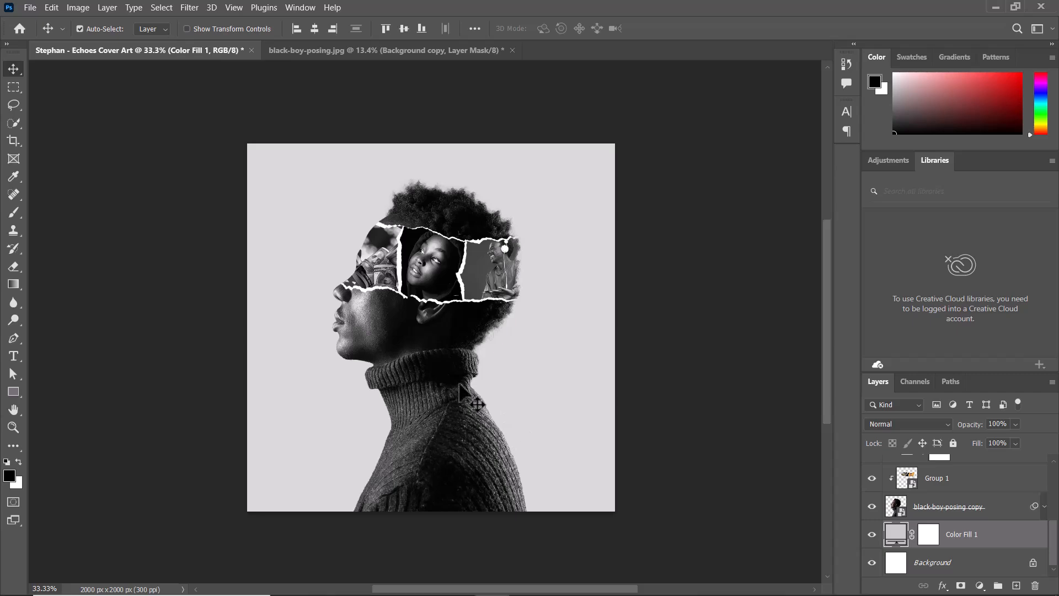
- Place the pastel rawpixel texture from the New HD Backgrounds folder above the colour fill and stretch it over the canvas
{"action": "key", "text": "super"}
{"action": "key", "text": "super"}
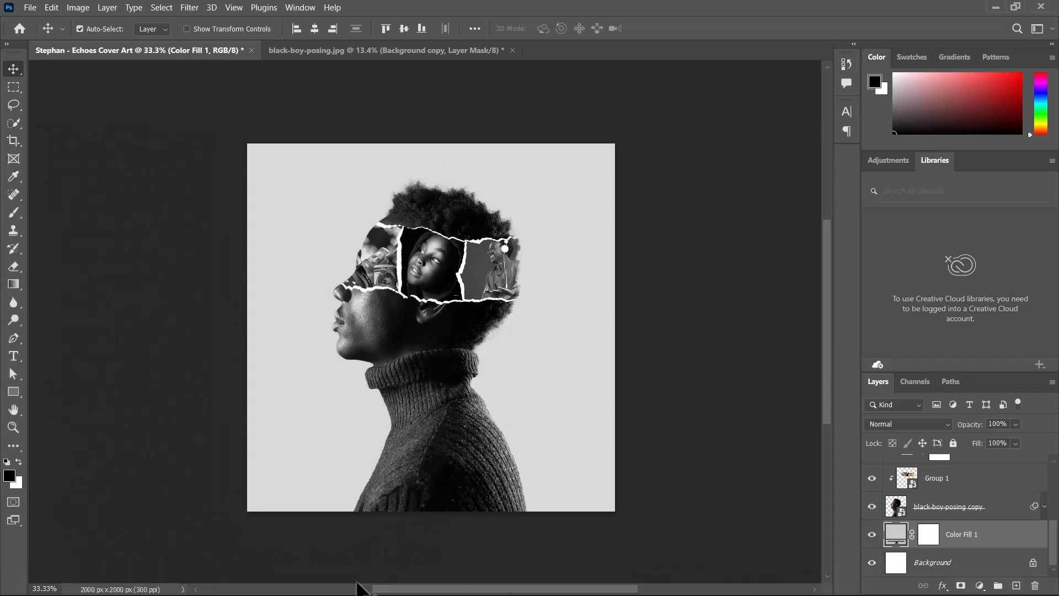
{"action": "key", "text": "super"}
{"action": "mouse_move", "coordinate": [361, 586]}
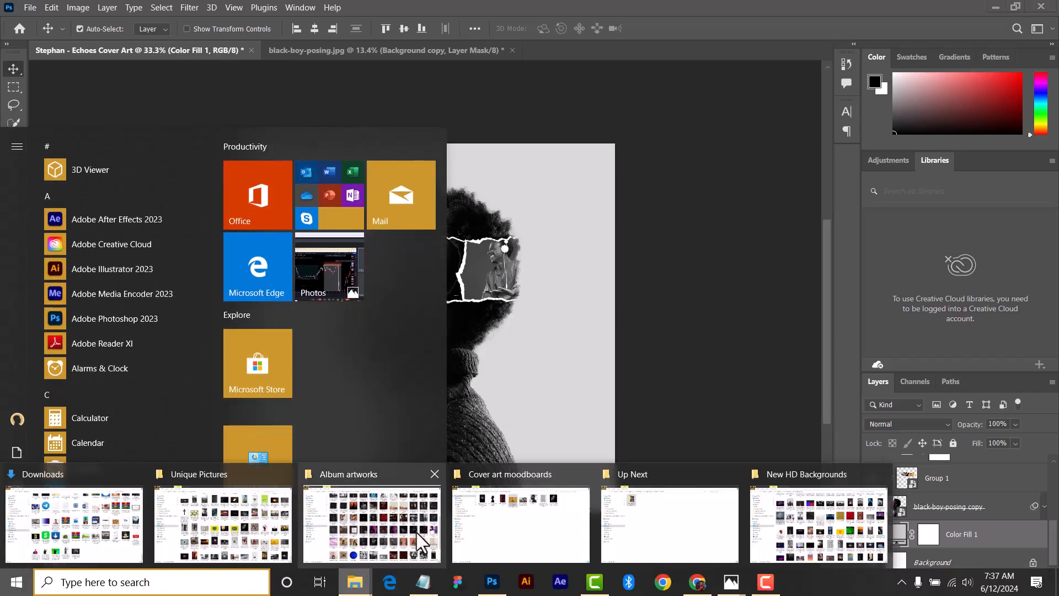
{"action": "left_click", "coordinate": [833, 509]}
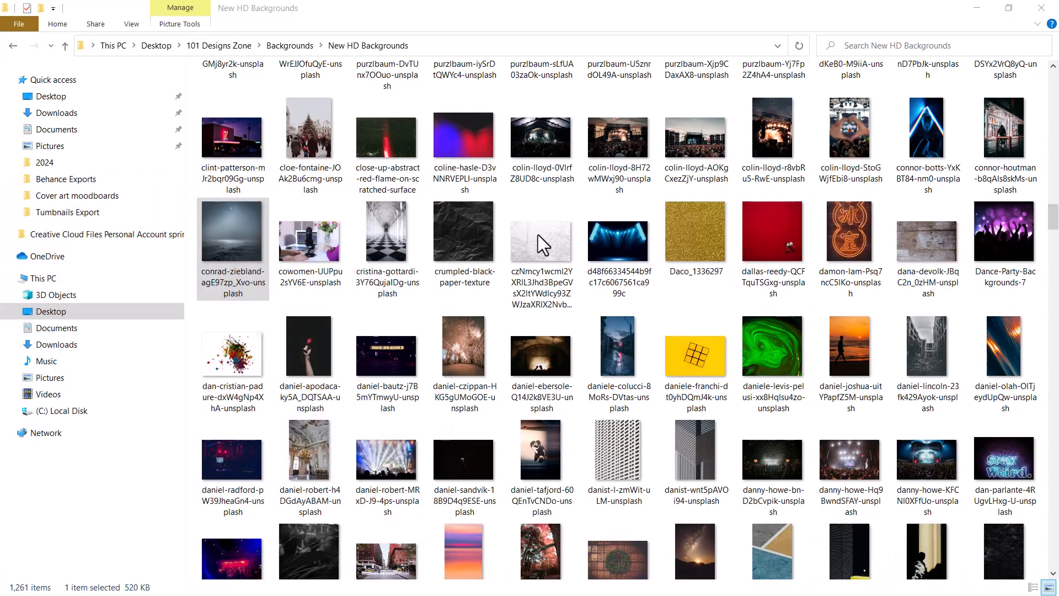
{"action": "left_click", "coordinate": [539, 262]}
{"action": "left_click_drag", "start_coordinate": [1054, 215], "coordinate": [1057, 293]}
{"action": "left_click_drag", "start_coordinate": [395, 230], "coordinate": [479, 371]}
{"action": "left_click_drag", "start_coordinate": [558, 139], "coordinate": [243, 199]}
{"action": "left_click_drag", "start_coordinate": [431, 205], "coordinate": [440, 144]}
{"action": "left_click_drag", "start_coordinate": [431, 450], "coordinate": [440, 511]}
{"action": "left_click", "coordinate": [683, 28]}
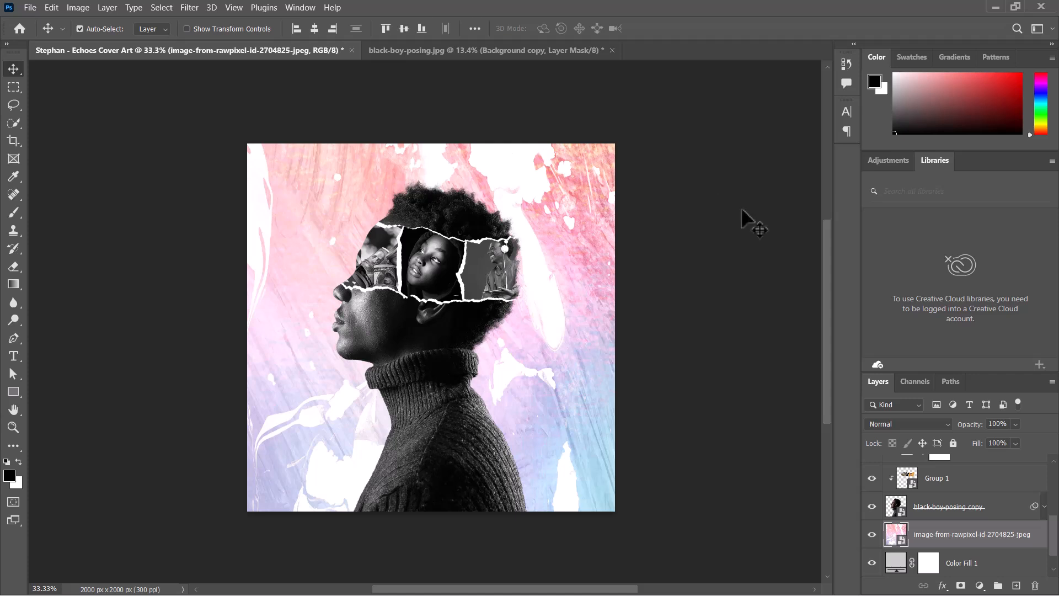
- Set the texture layer's blend mode to Luminosity and its opacity to 28%
{"action": "left_click", "coordinate": [901, 425]}
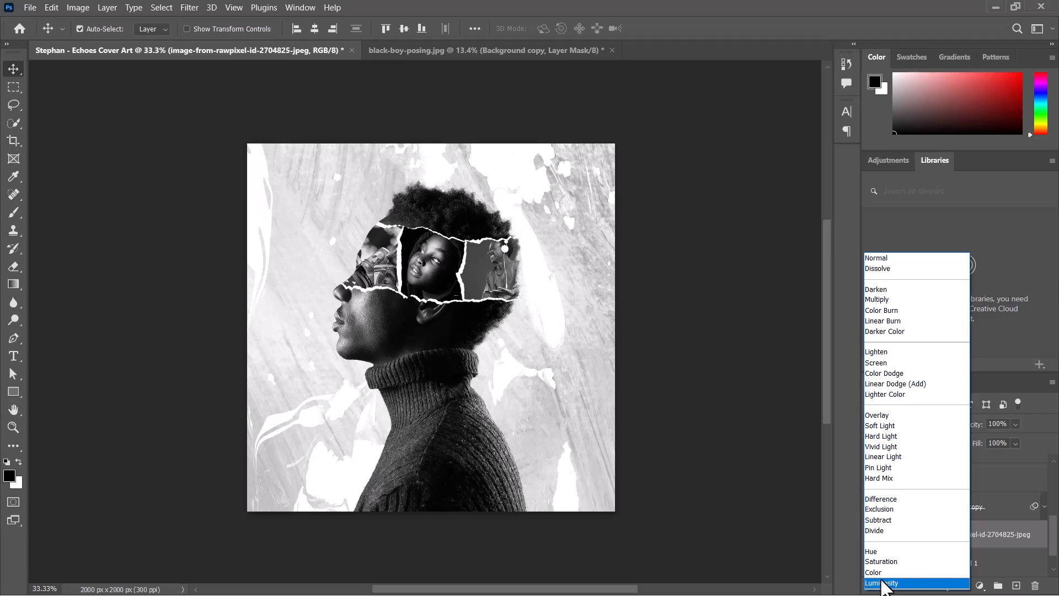
{"action": "left_click", "coordinate": [882, 583]}
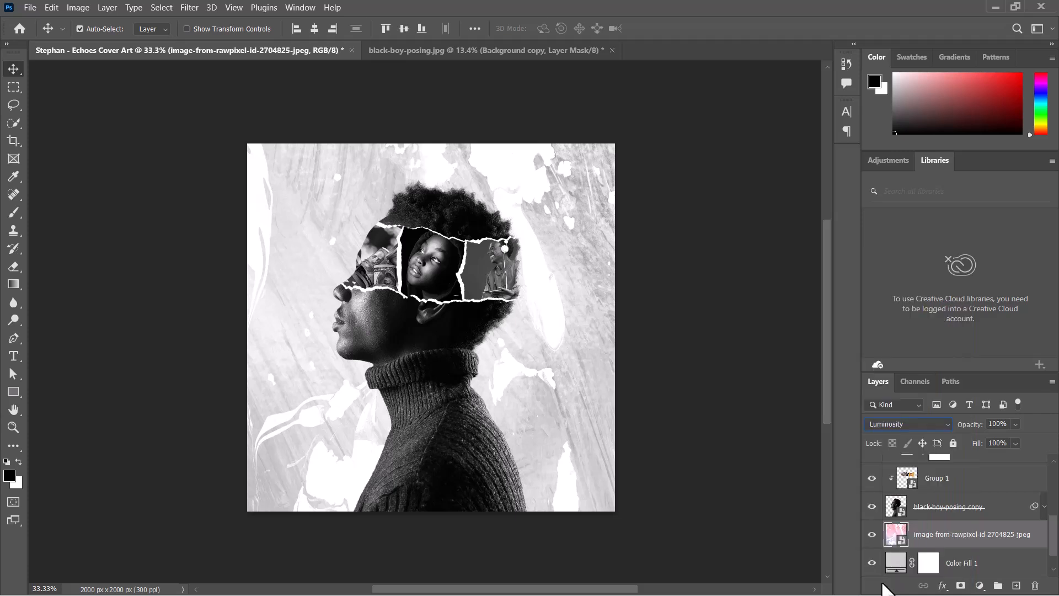
{"action": "left_click", "coordinate": [1013, 426]}
{"action": "left_click_drag", "start_coordinate": [998, 438], "coordinate": [981, 437]}
{"action": "key", "text": "super"}
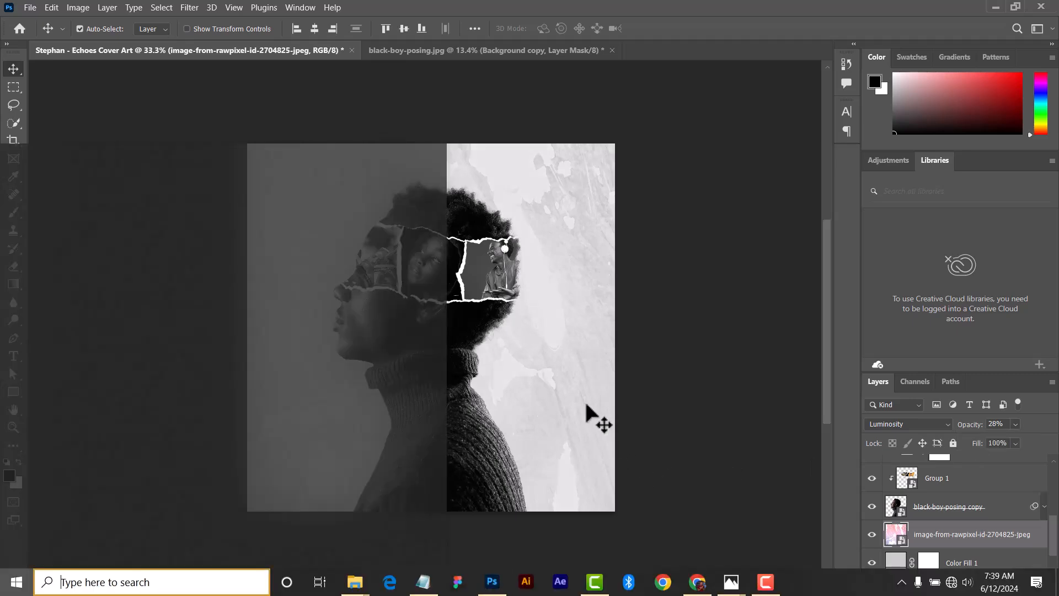
{"action": "mouse_move", "coordinate": [355, 583]}
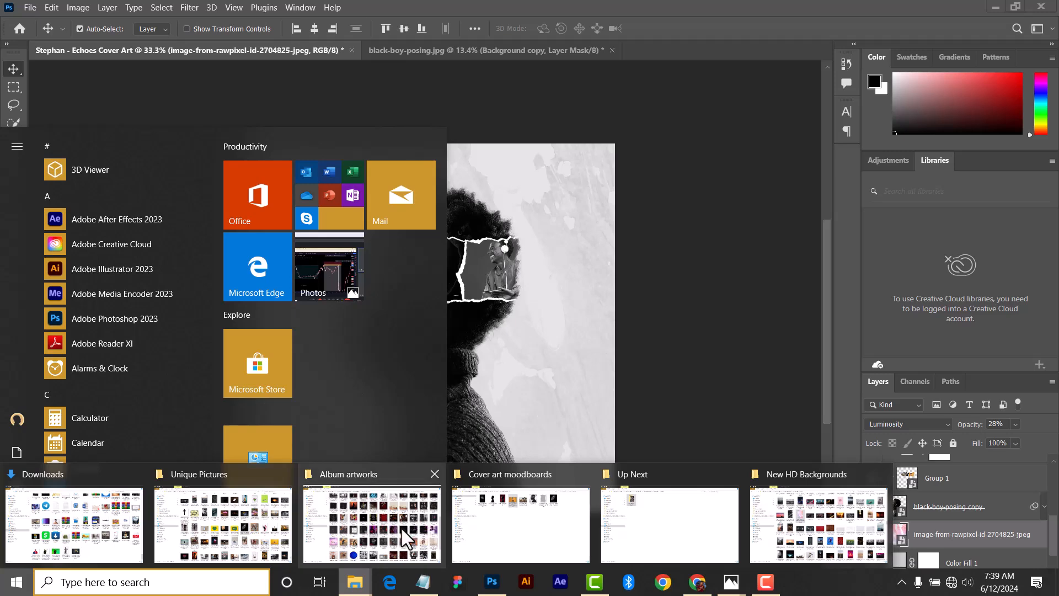
{"action": "left_click", "coordinate": [835, 522]}
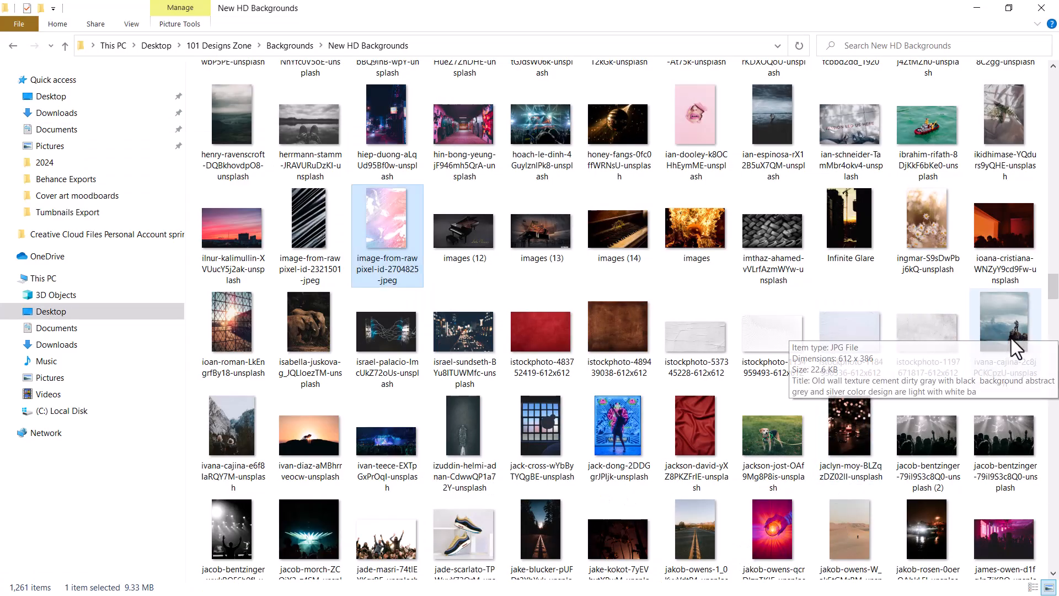
{"action": "left_click_drag", "start_coordinate": [928, 330], "coordinate": [480, 449]}
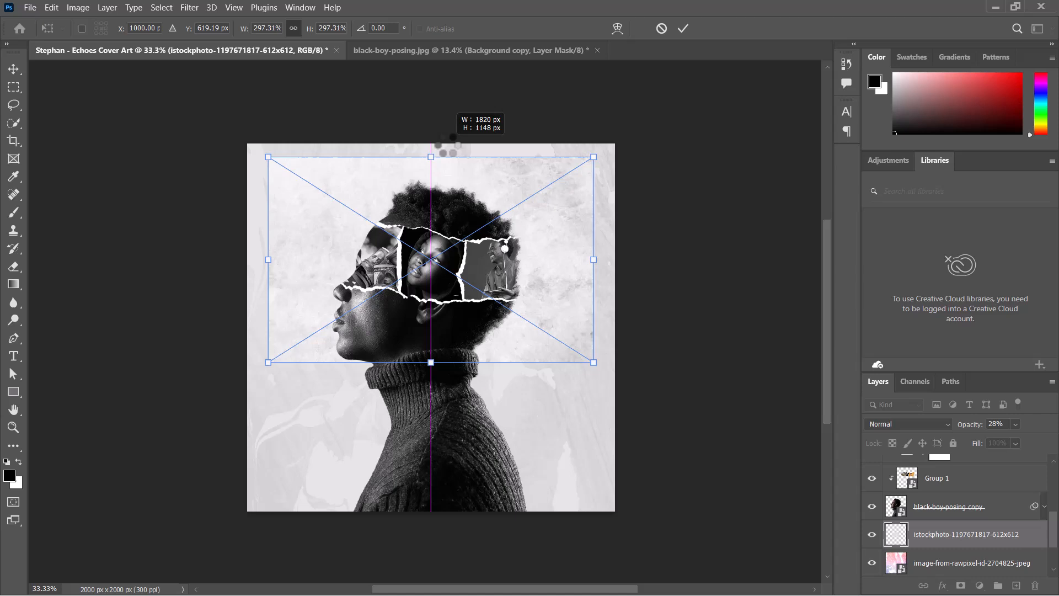
{"action": "left_click_drag", "start_coordinate": [448, 145], "coordinate": [448, 138]}
{"action": "left_click_drag", "start_coordinate": [431, 362], "coordinate": [430, 512]}
{"action": "left_click_drag", "start_coordinate": [605, 327], "coordinate": [616, 327]}
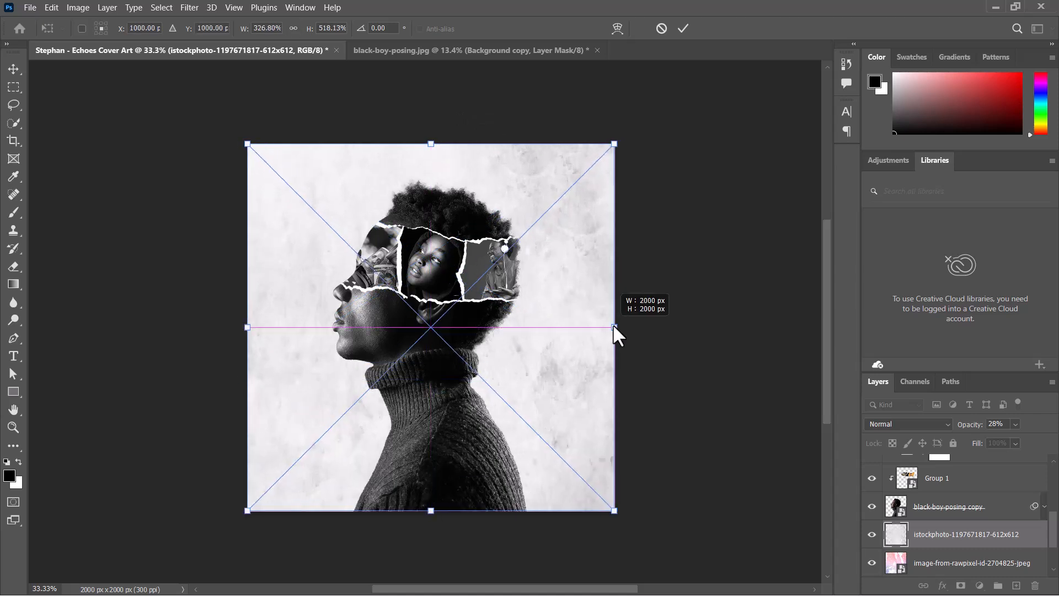
{"action": "key", "text": "Return"}
- Try the Infinite Glare and torn-poster photos as backgrounds, testing blend modes and hiding the wall texture
{"action": "left_click", "coordinate": [909, 424]}
{"action": "left_click", "coordinate": [902, 394]}
{"action": "left_click", "coordinate": [872, 563]}
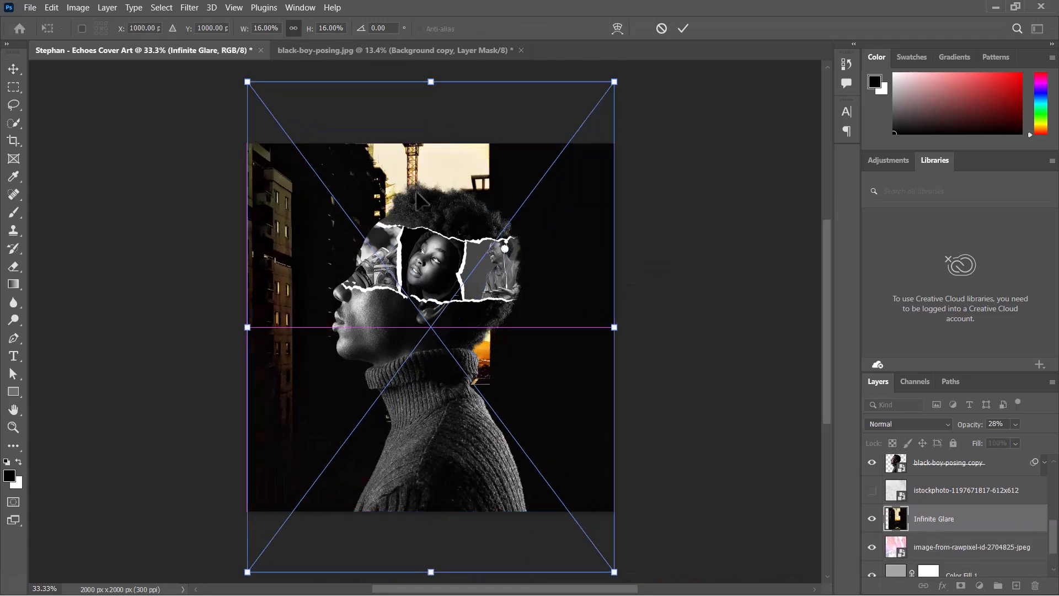
{"action": "key", "text": "Return"}
{"action": "left_click", "coordinate": [909, 424]}
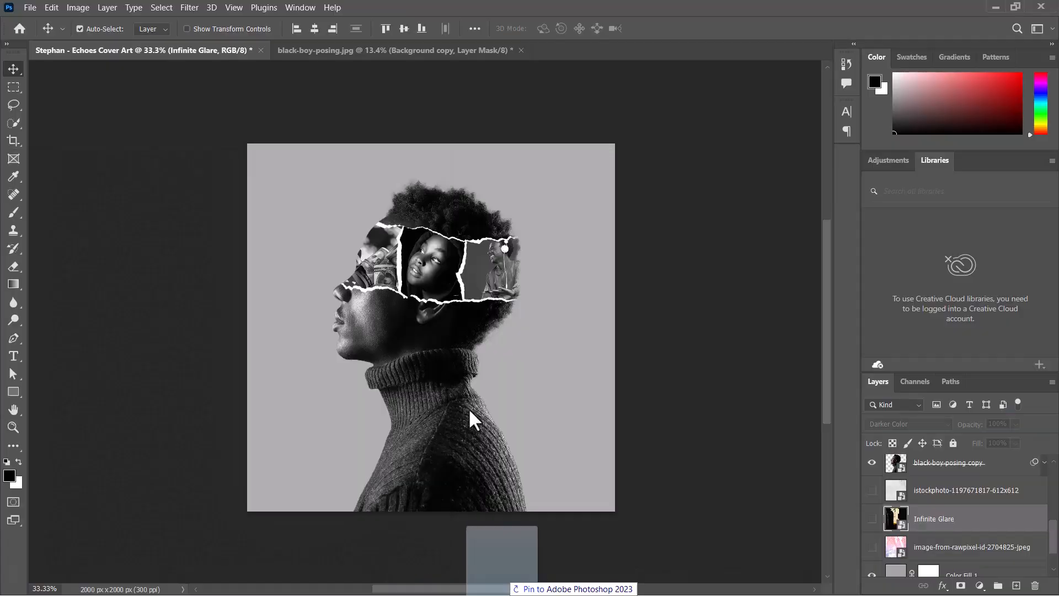
{"action": "key", "text": "Return"}
{"action": "left_click", "coordinate": [909, 424]}
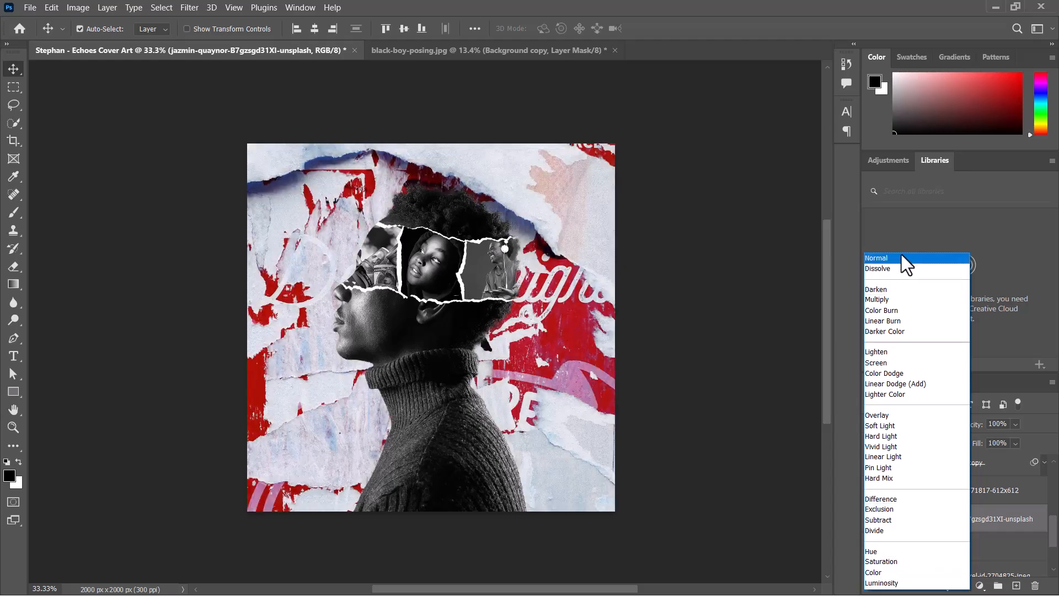
{"action": "key", "text": "Escape"}
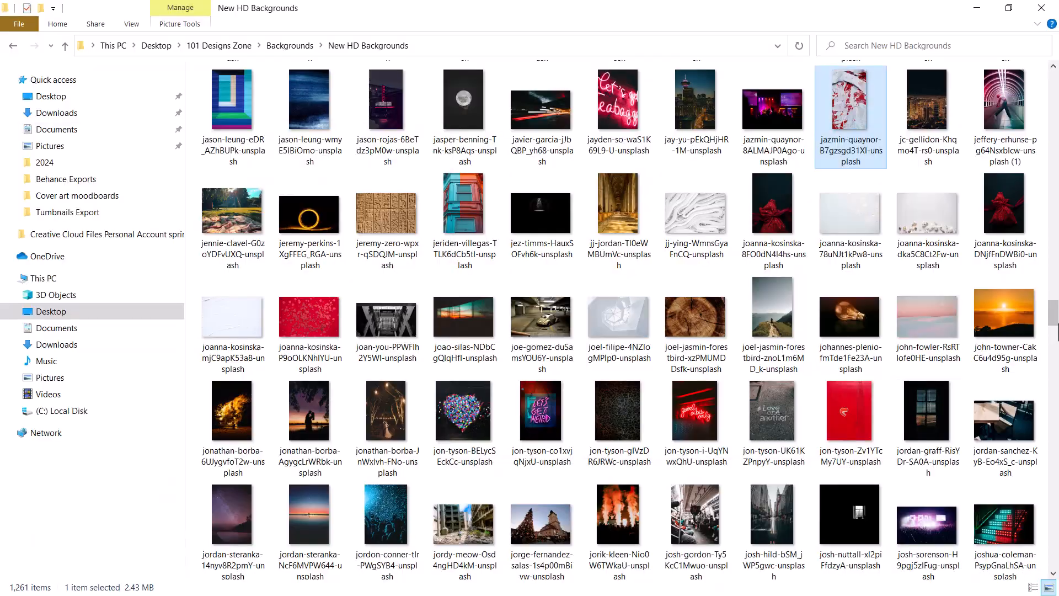
- Place the striped line photo, hide the pastel texture, and stretch the stripes to the canvas height
{"action": "left_click_drag", "start_coordinate": [1057, 329], "coordinate": [1057, 389]}
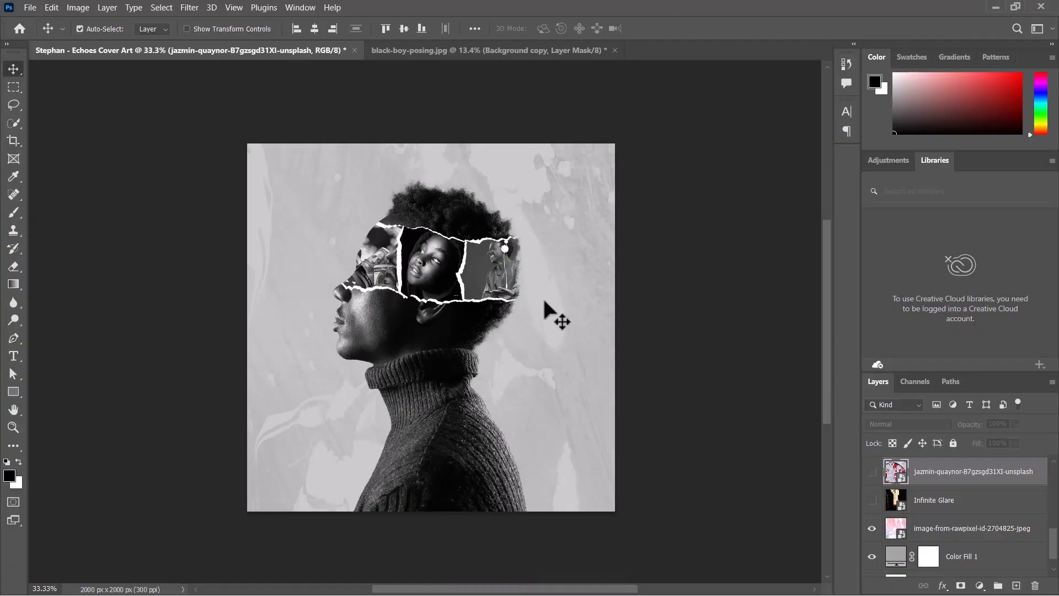
{"action": "key", "text": "Return"}
{"action": "scroll", "coordinate": [937, 518], "scroll_direction": "down", "scroll_amount": 2}
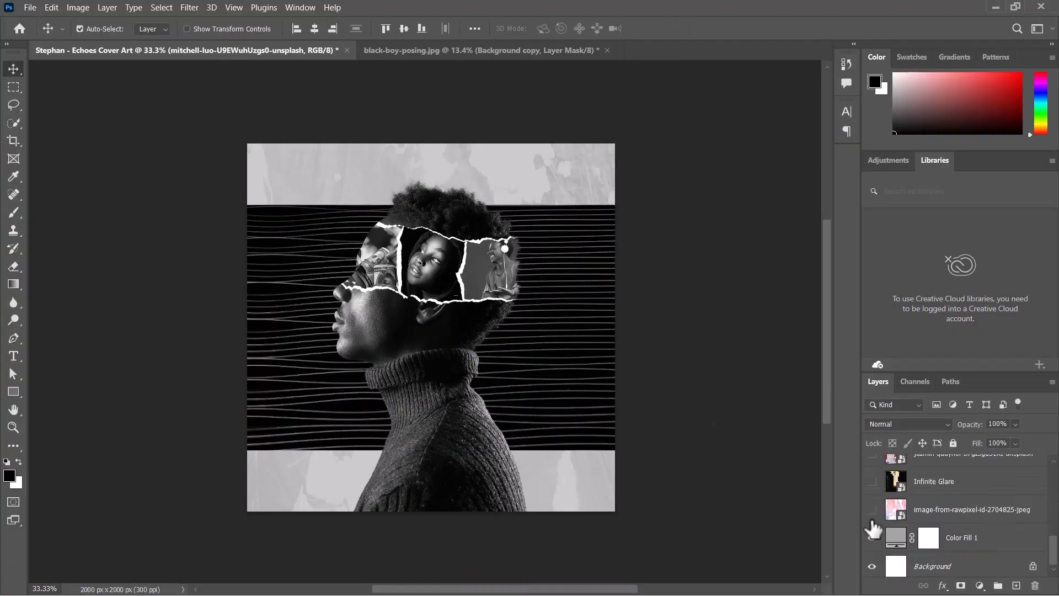
{"action": "left_click", "coordinate": [871, 510]}
{"action": "key", "text": "ctrl+t"}
{"action": "left_click_drag", "start_coordinate": [431, 206], "coordinate": [431, 144]}
{"action": "left_click_drag", "start_coordinate": [431, 449], "coordinate": [431, 500]}
{"action": "key", "text": "Return"}
- Set the hexagonal tunnel photo's blend mode to Luminosity
{"action": "left_click", "coordinate": [909, 424]}
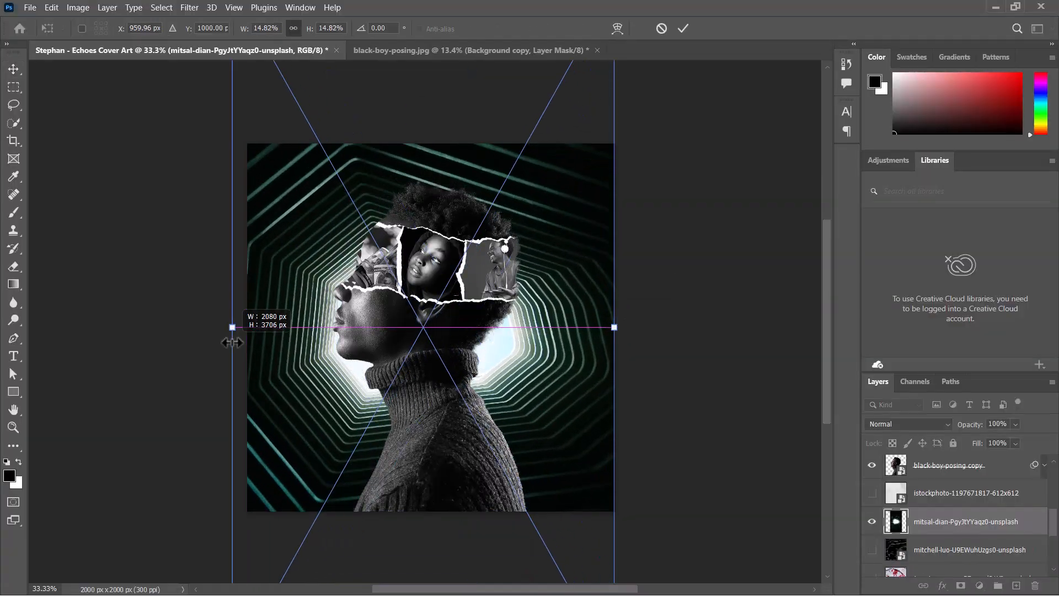
{"action": "left_click", "coordinate": [908, 424]}
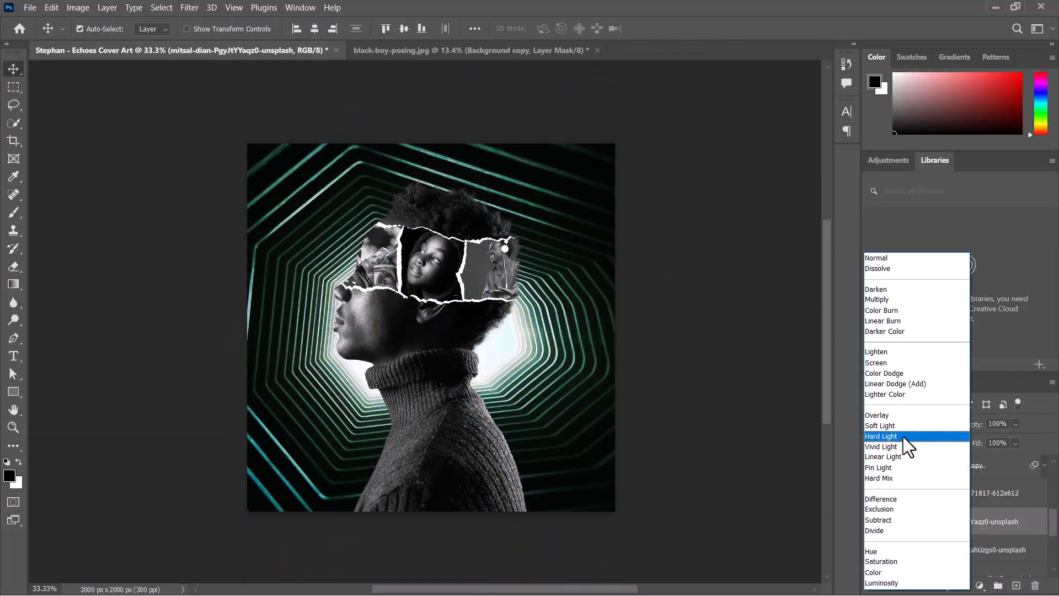
{"action": "left_click", "coordinate": [899, 557]}
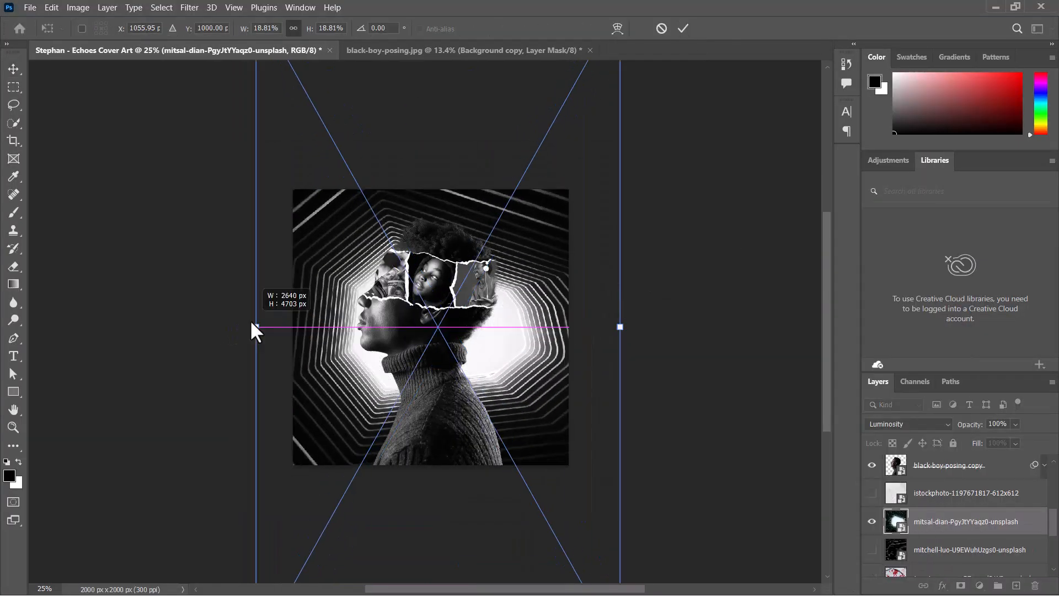
{"action": "mouse_move", "coordinate": [256, 327]}
{"action": "left_mouse_down"}
{"action": "mouse_move", "coordinate": [243, 326]}
{"action": "mouse_move", "coordinate": [257, 326]}
{"action": "left_mouse_up"}
{"action": "left_click", "coordinate": [683, 28]}
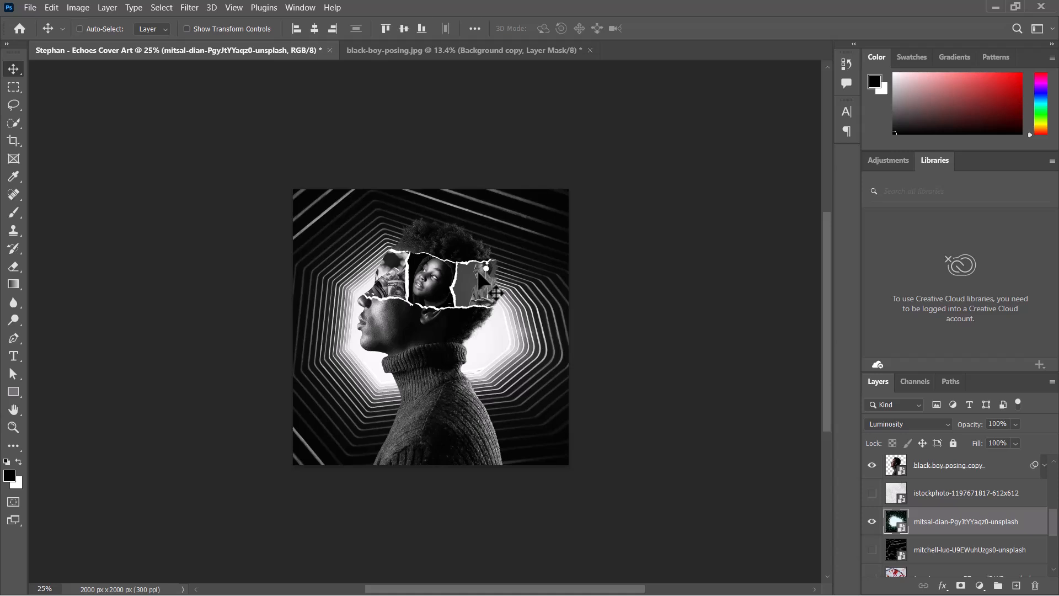
{"action": "key", "text": "ctrl+plus"}
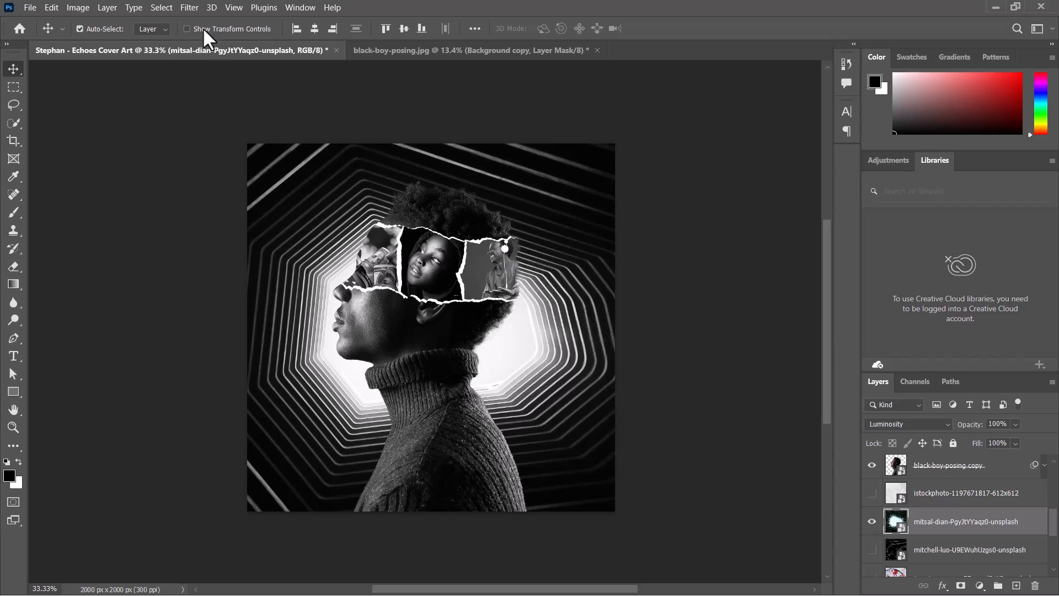
{"action": "left_click", "coordinate": [188, 8]}
{"action": "mouse_move", "coordinate": [247, 175]}
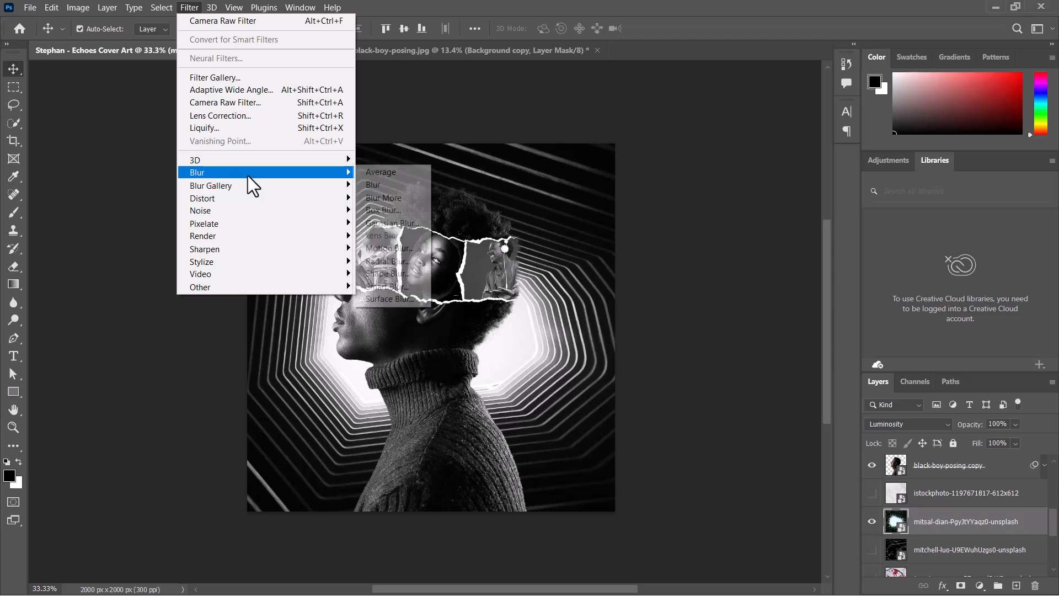
{"action": "left_click", "coordinate": [558, 213]}
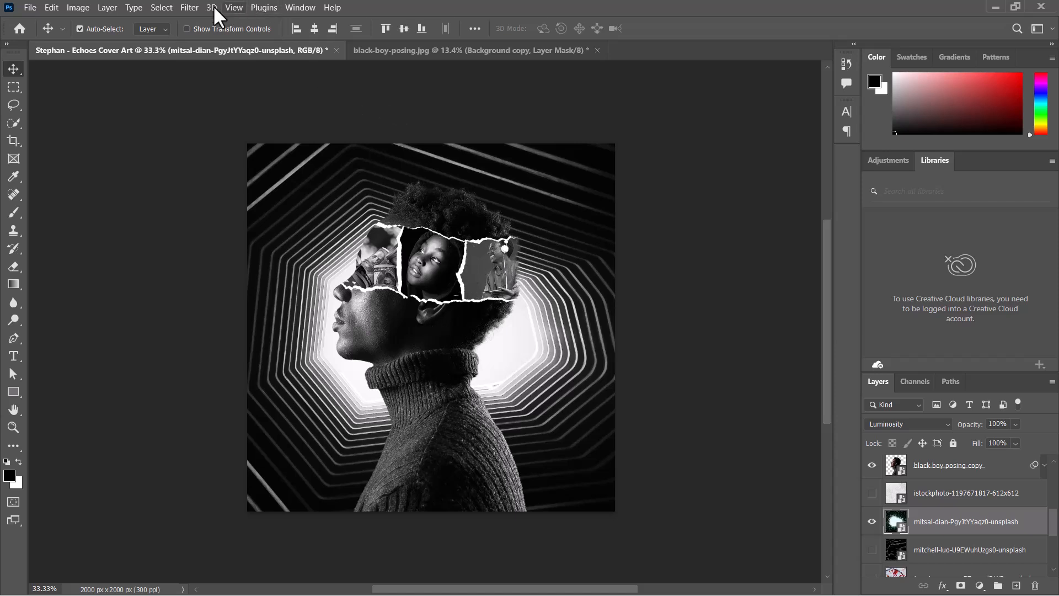
- Apply an 8.4-pixel Gaussian Blur to the tunnel photo and toggle the filter off
{"action": "left_click", "coordinate": [187, 8]}
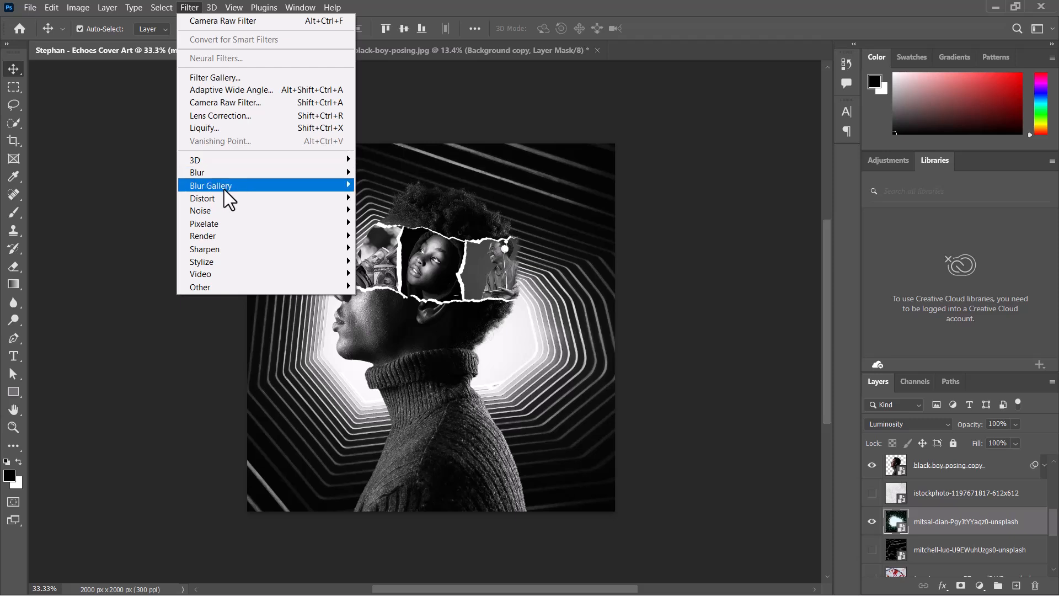
{"action": "mouse_move", "coordinate": [233, 175]}
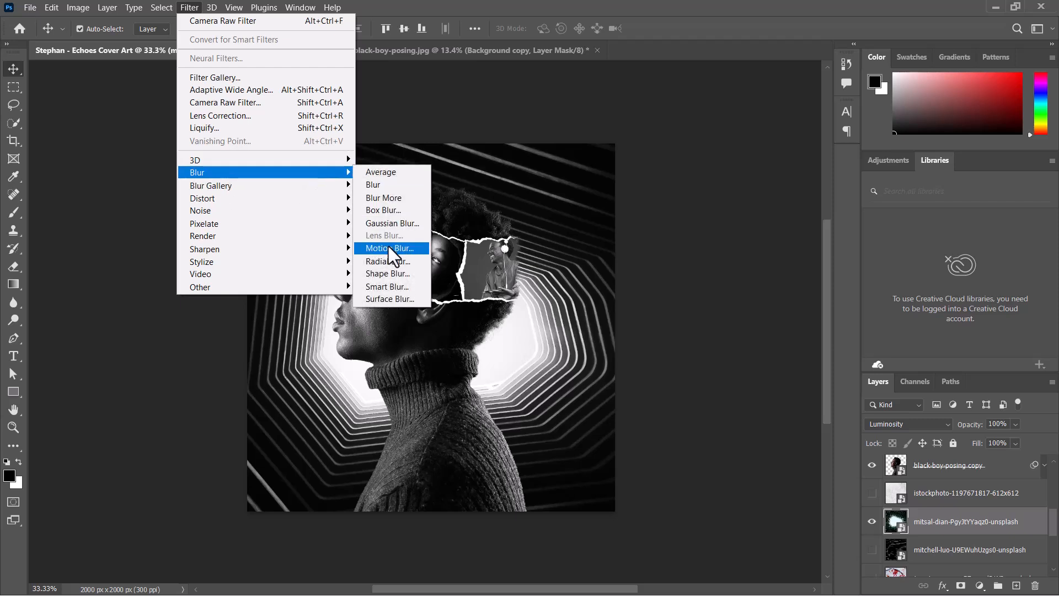
{"action": "left_click", "coordinate": [392, 224]}
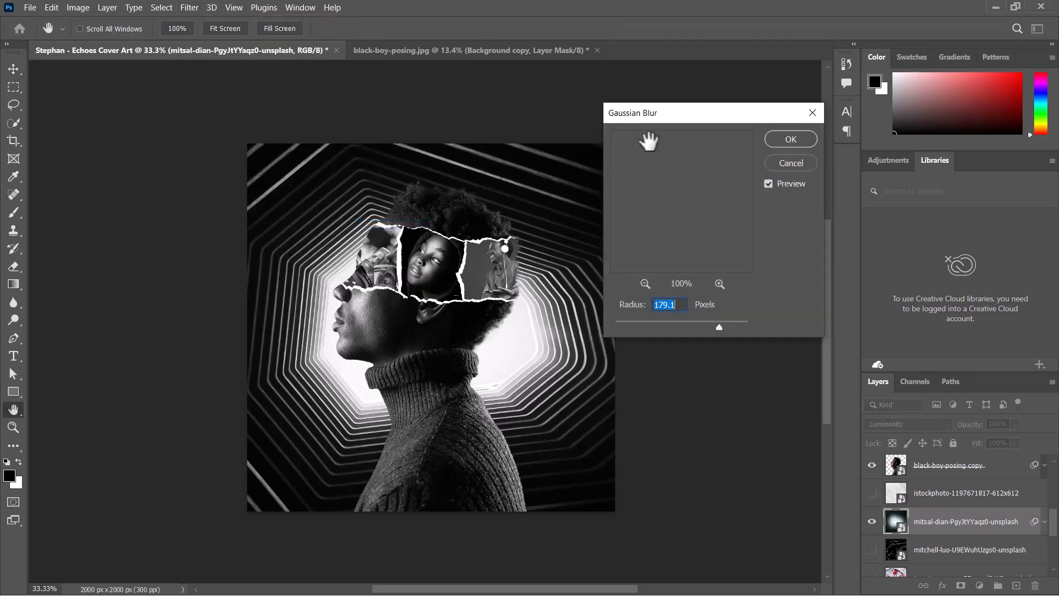
{"action": "left_click", "coordinate": [647, 323]}
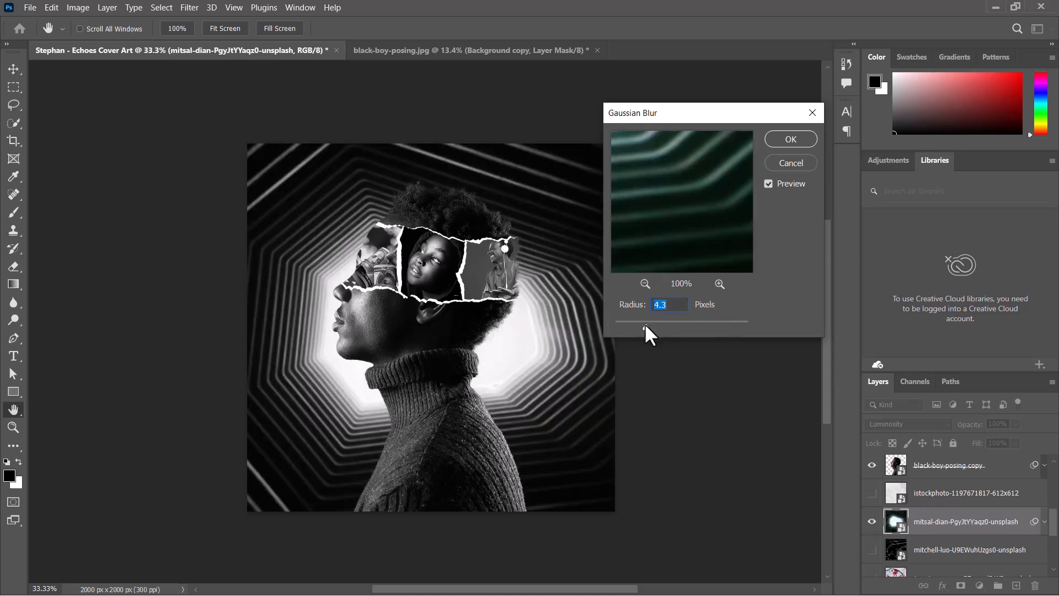
{"action": "left_click_drag", "start_coordinate": [657, 323], "coordinate": [660, 323]}
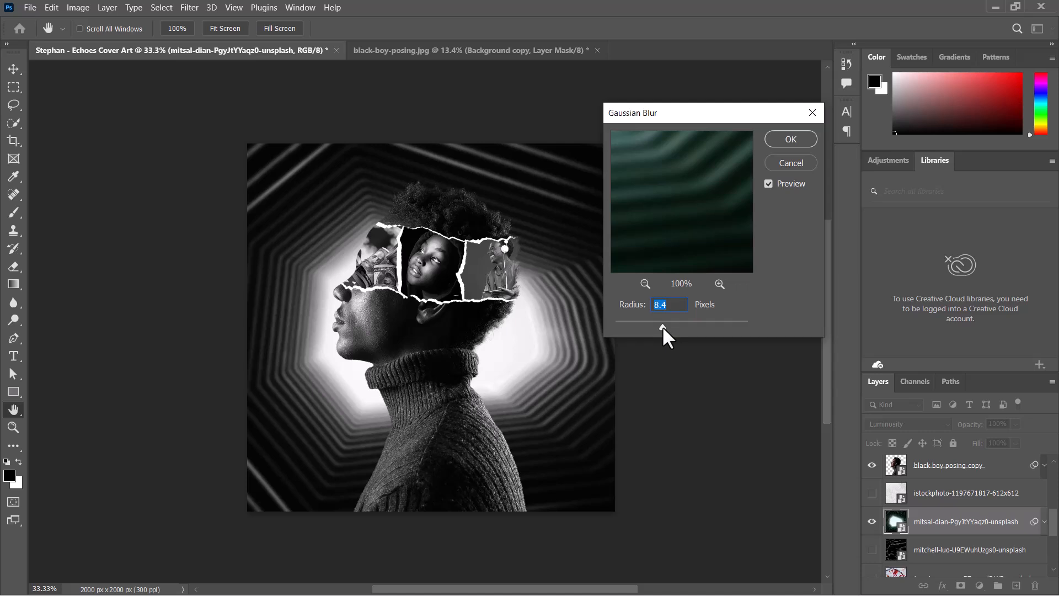
{"action": "left_click", "coordinate": [791, 139]}
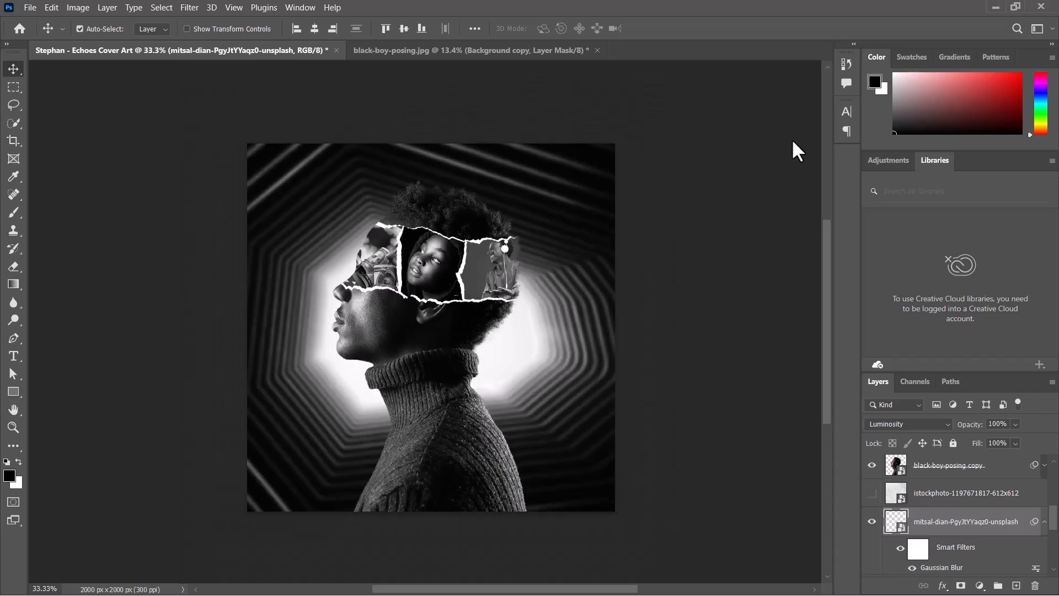
{"action": "key", "text": "ctrl+minus"}
{"action": "key", "text": "ctrl+plus"}
{"action": "left_click", "coordinate": [912, 567]}
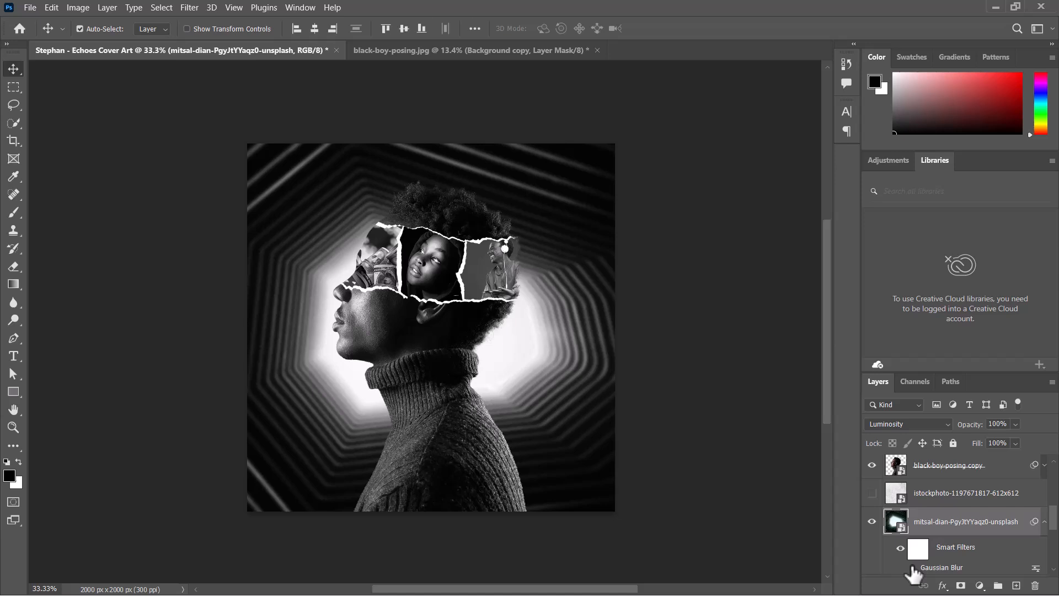
- Apply a Motion Blur to the tunnel photo with an angle of -24° and a distance of 68 pixels
{"action": "left_click", "coordinate": [182, 11]}
{"action": "mouse_move", "coordinate": [266, 174]}
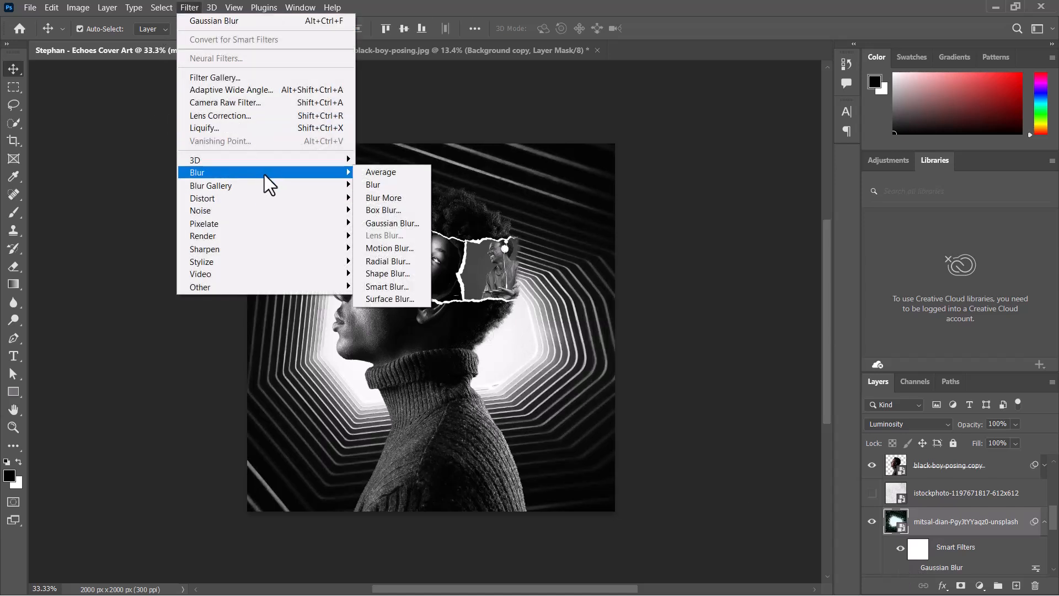
{"action": "left_click", "coordinate": [396, 248]}
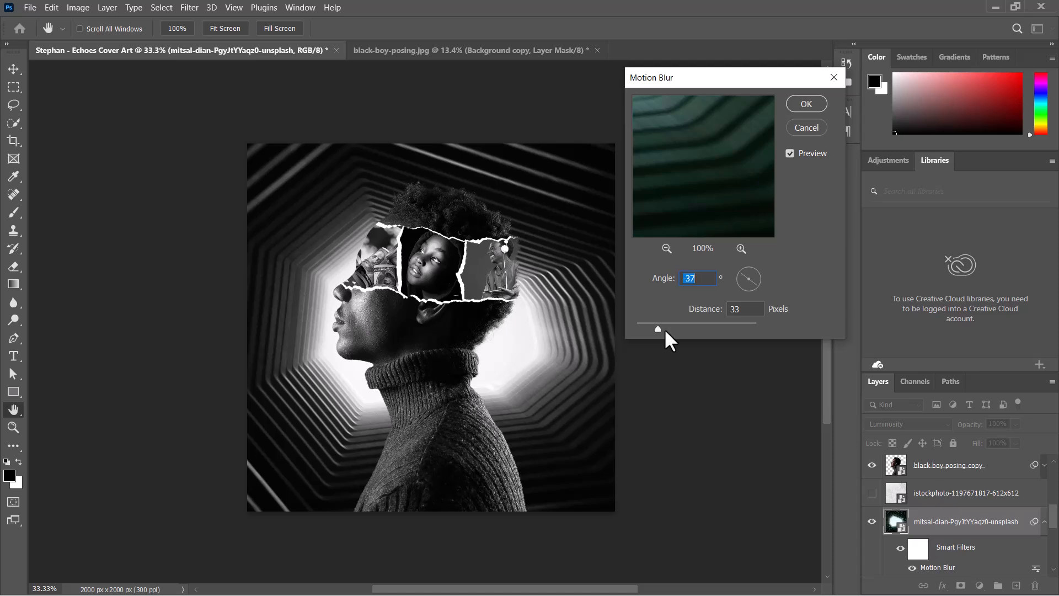
{"action": "left_click_drag", "start_coordinate": [664, 329], "coordinate": [667, 326]}
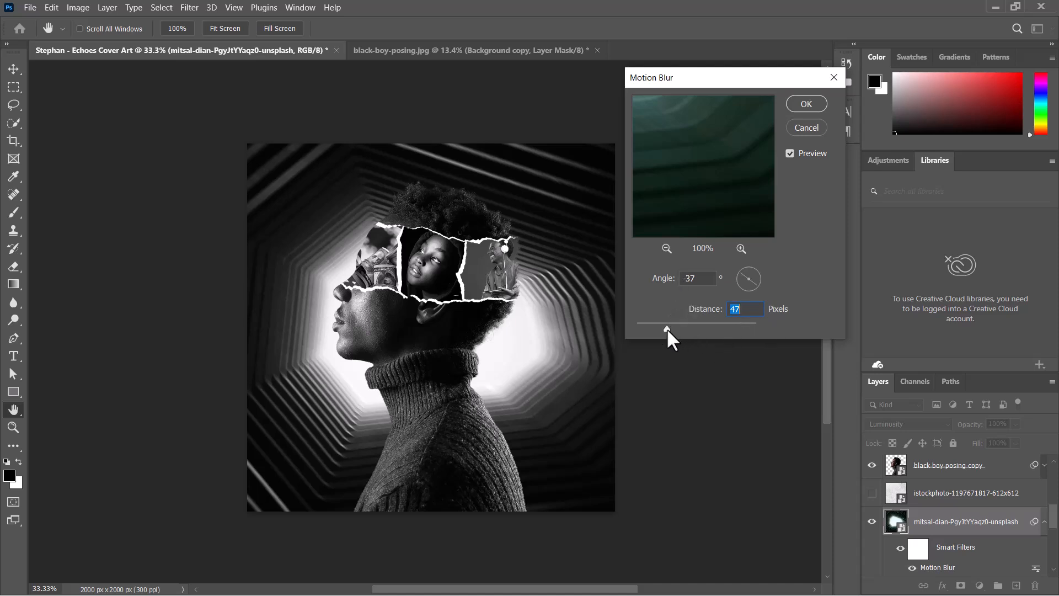
{"action": "left_click_drag", "start_coordinate": [666, 328], "coordinate": [670, 326]}
{"action": "left_click_drag", "start_coordinate": [663, 326], "coordinate": [668, 326]}
{"action": "left_click_drag", "start_coordinate": [669, 330], "coordinate": [665, 329]}
{"action": "left_click", "coordinate": [760, 280]}
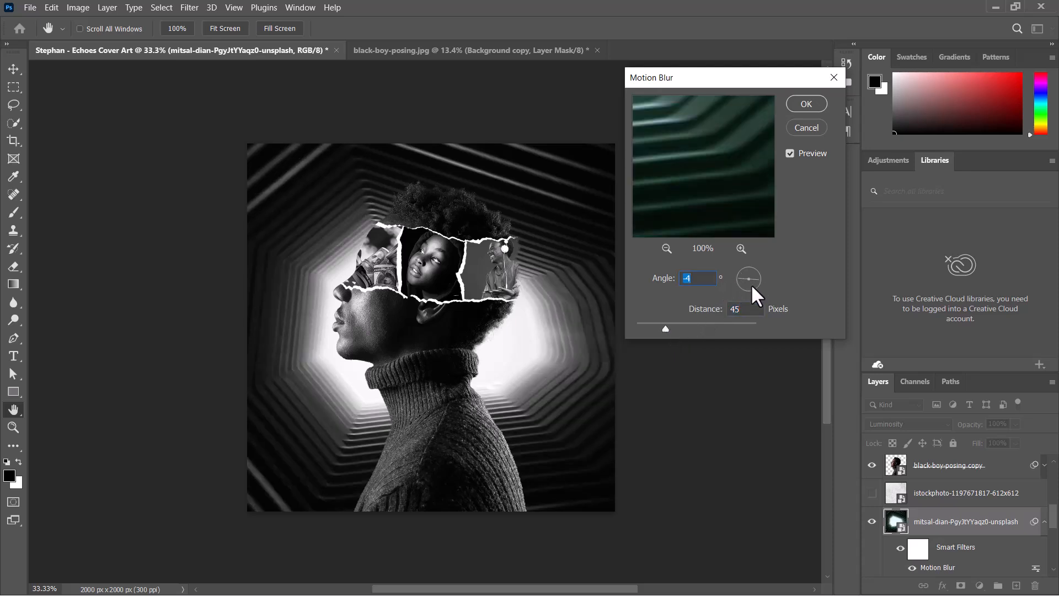
{"action": "mouse_move", "coordinate": [758, 279]}
{"action": "left_mouse_down"}
{"action": "mouse_move", "coordinate": [765, 289]}
{"action": "mouse_move", "coordinate": [757, 282]}
{"action": "left_mouse_up"}
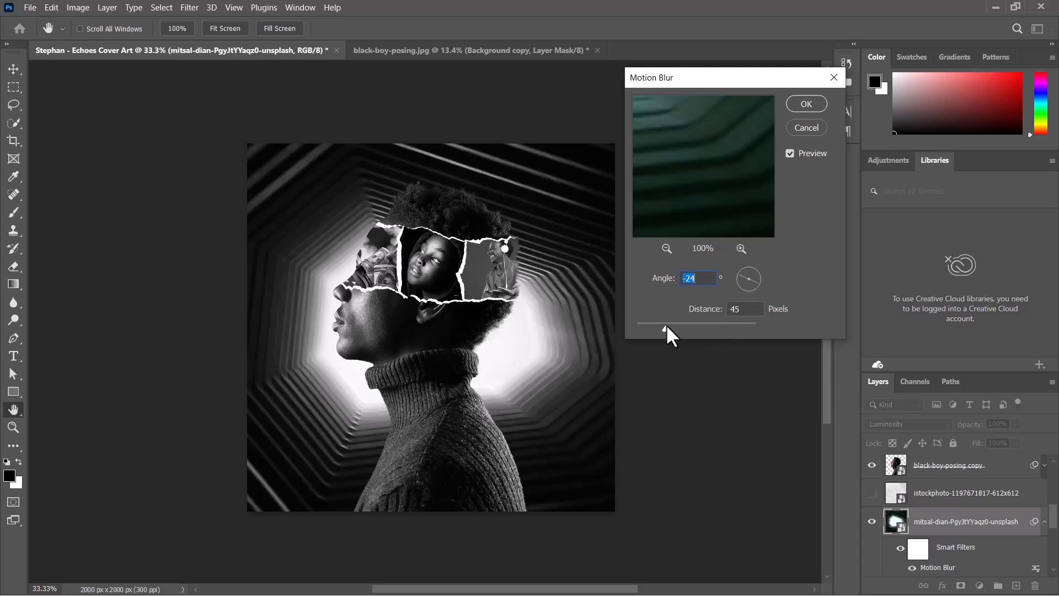
{"action": "left_click_drag", "start_coordinate": [667, 326], "coordinate": [673, 325]}
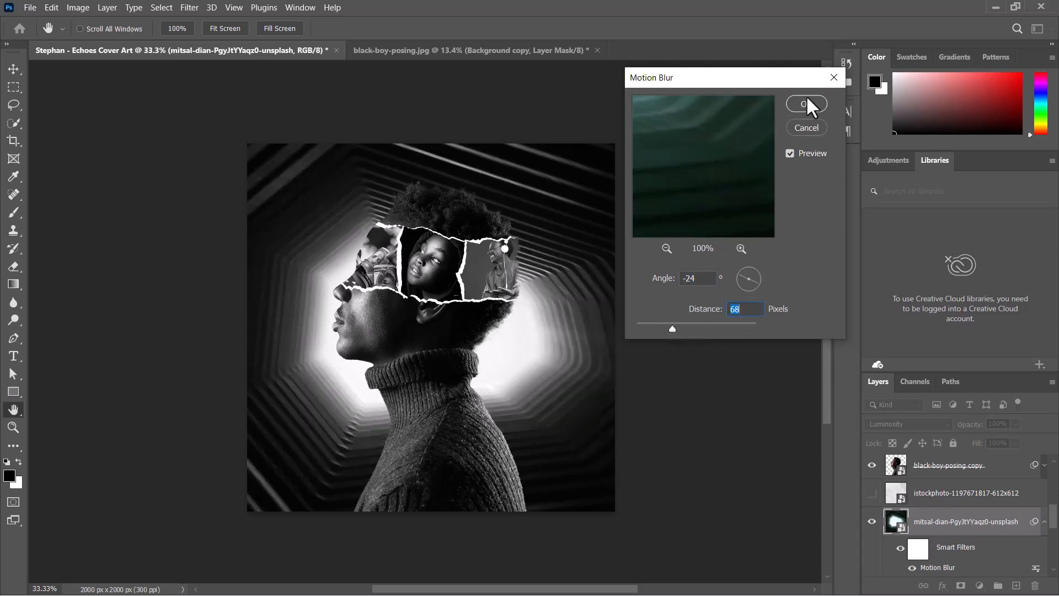
{"action": "key", "text": "Return"}
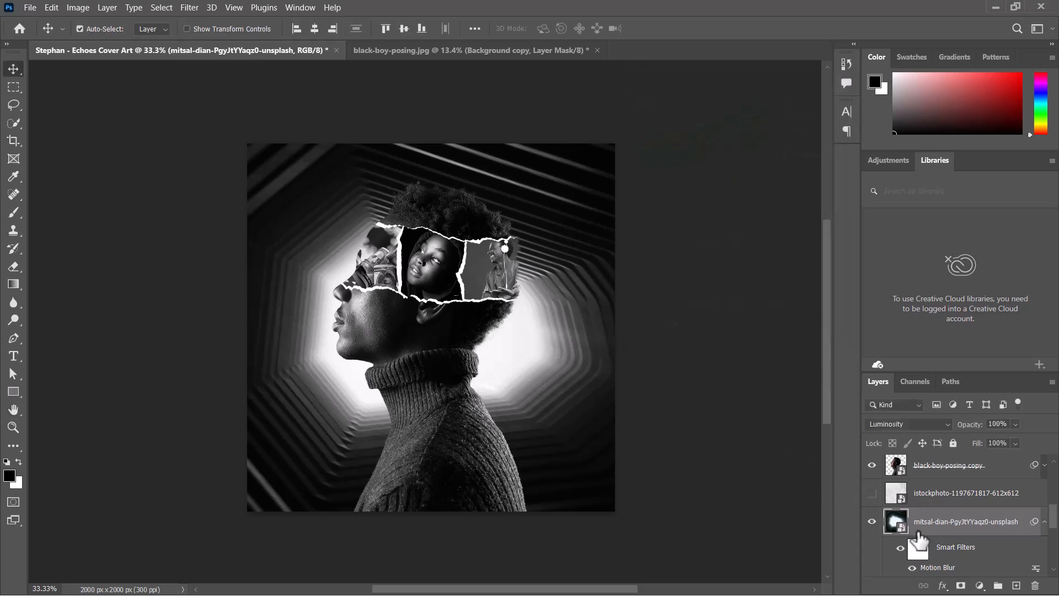
- Re-enable the tunnel photo's Gaussian Blur and set its radius to 8.0 pixels
{"action": "scroll", "coordinate": [1051, 522], "scroll_direction": "down", "scroll_amount": 3}
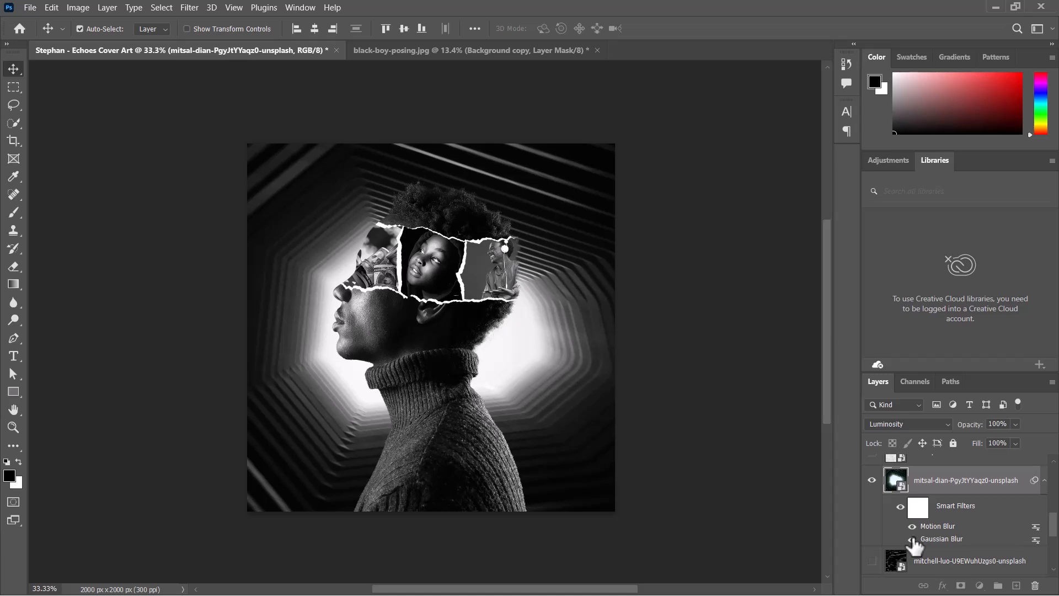
{"action": "left_click", "coordinate": [912, 539]}
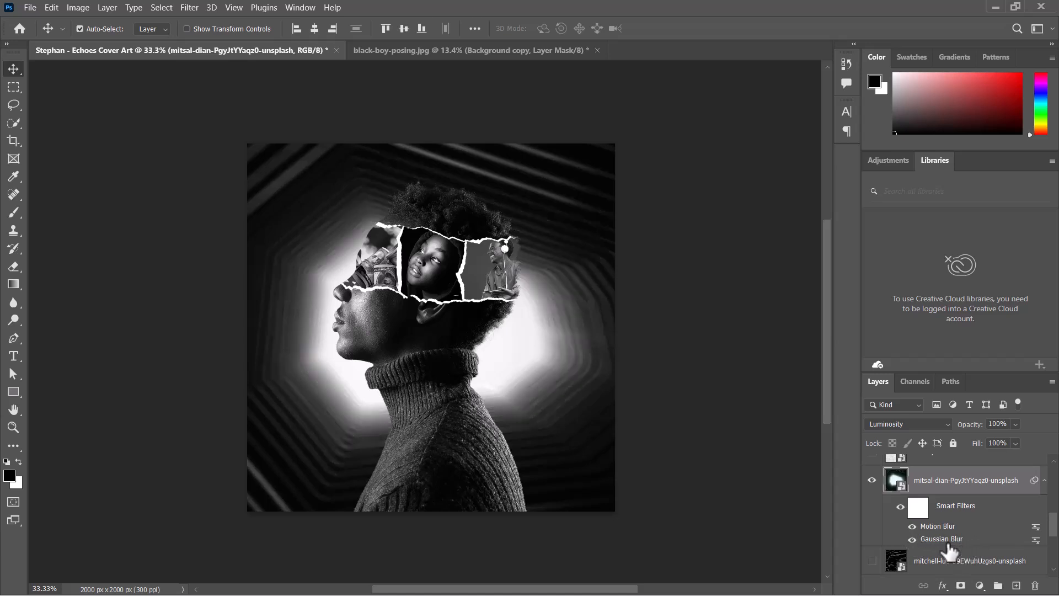
{"action": "double_click", "coordinate": [944, 539]}
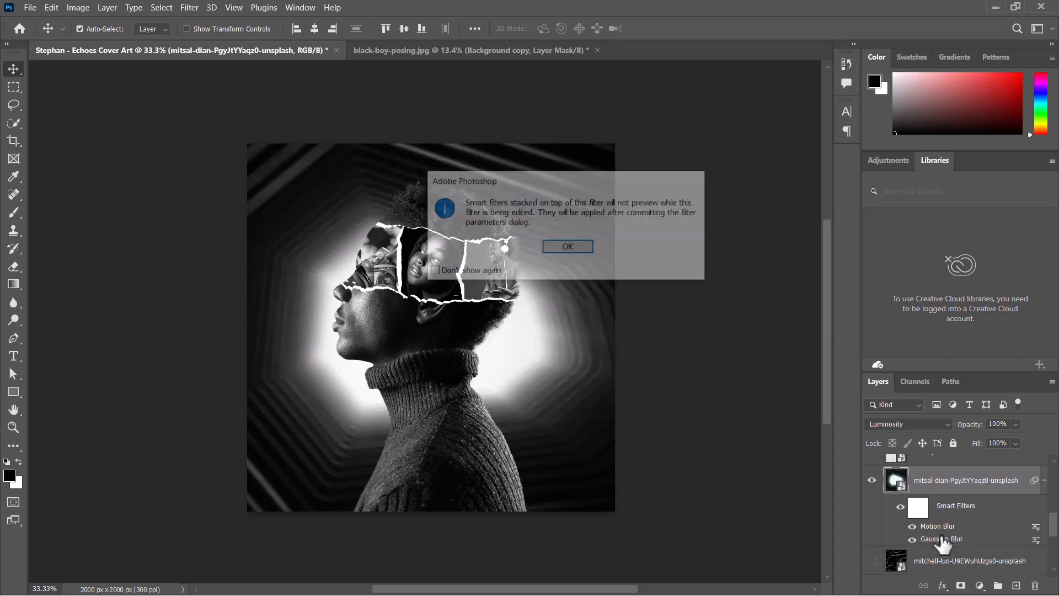
{"action": "left_click", "coordinate": [567, 250]}
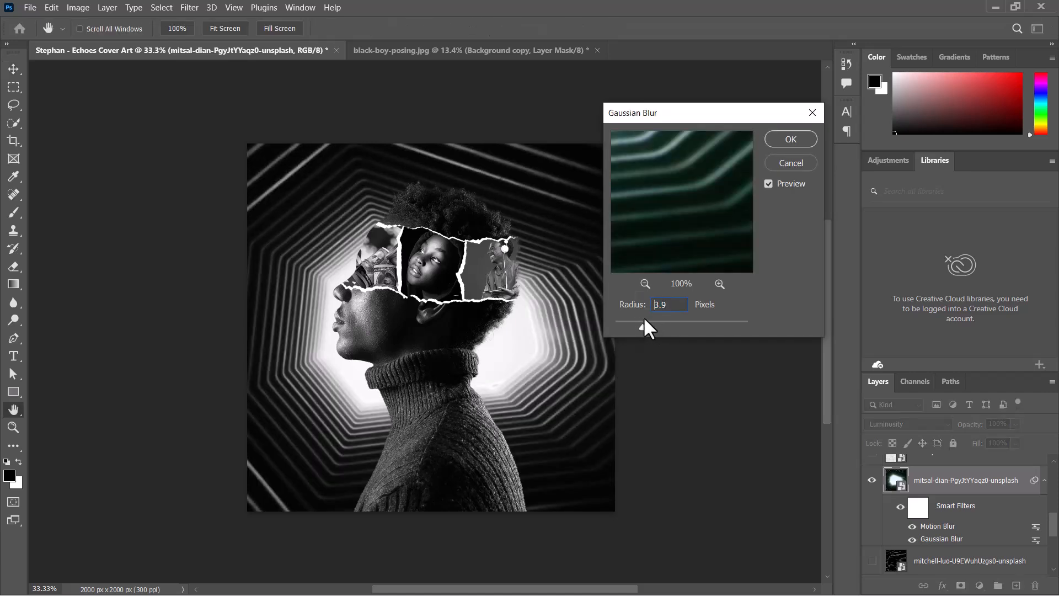
{"action": "left_click_drag", "start_coordinate": [643, 318], "coordinate": [647, 318]}
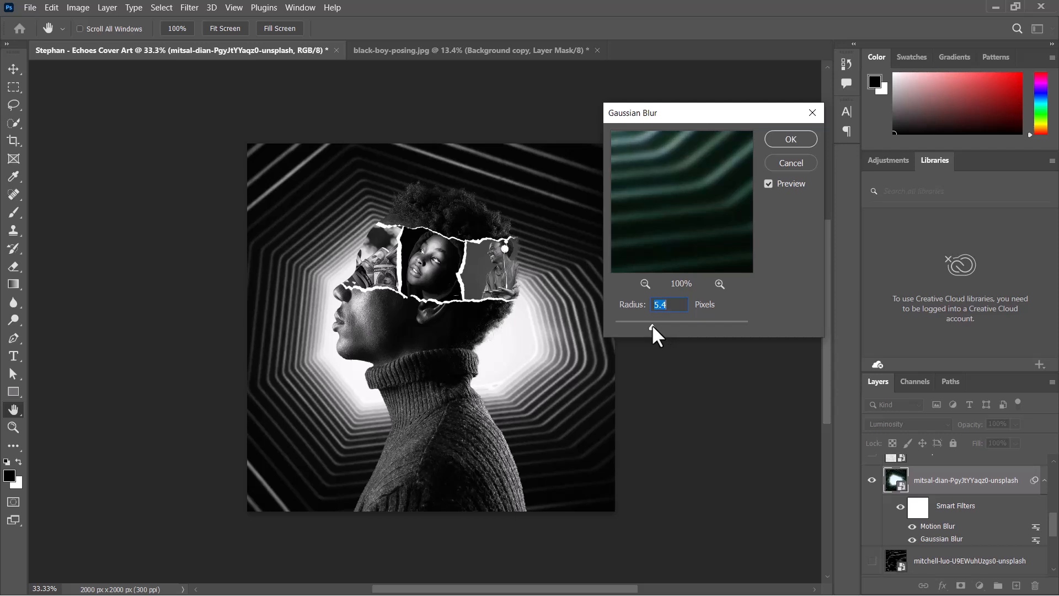
{"action": "left_click_drag", "start_coordinate": [652, 324], "coordinate": [660, 325]}
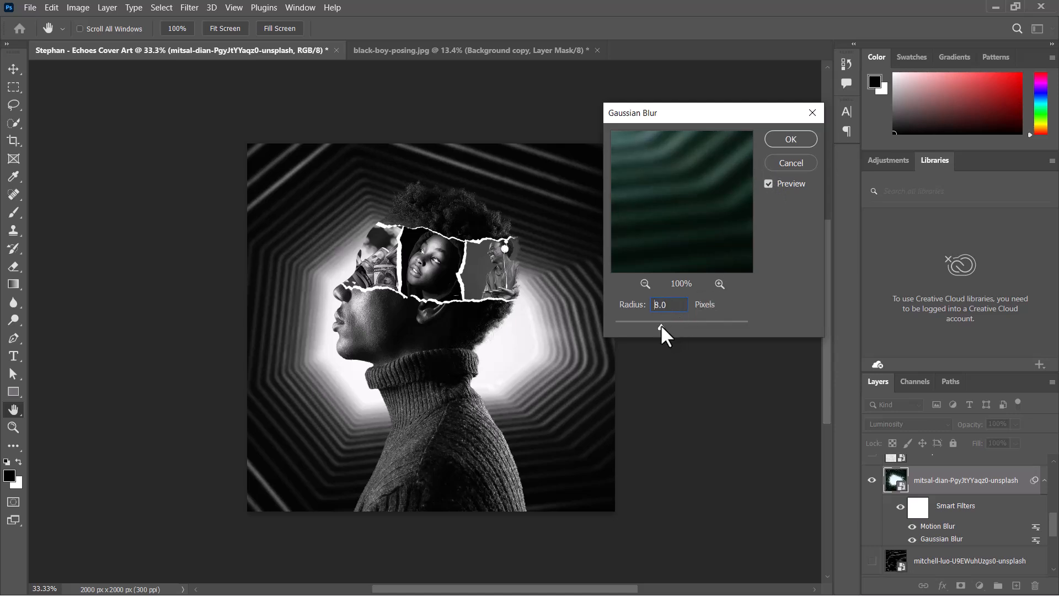
{"action": "left_click_drag", "start_coordinate": [661, 324], "coordinate": [660, 324]}
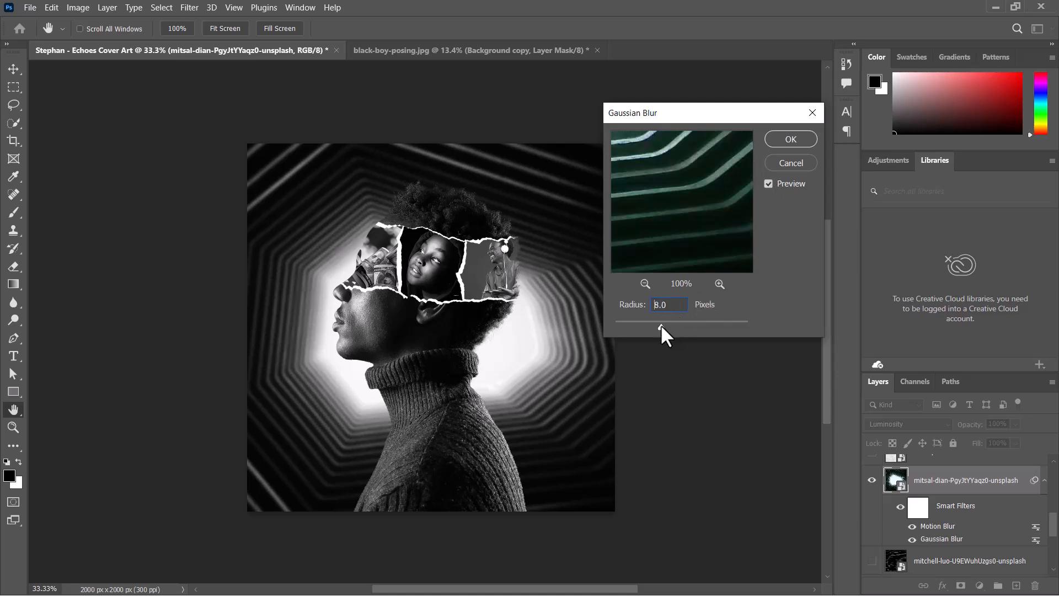
{"action": "left_click", "coordinate": [798, 145]}
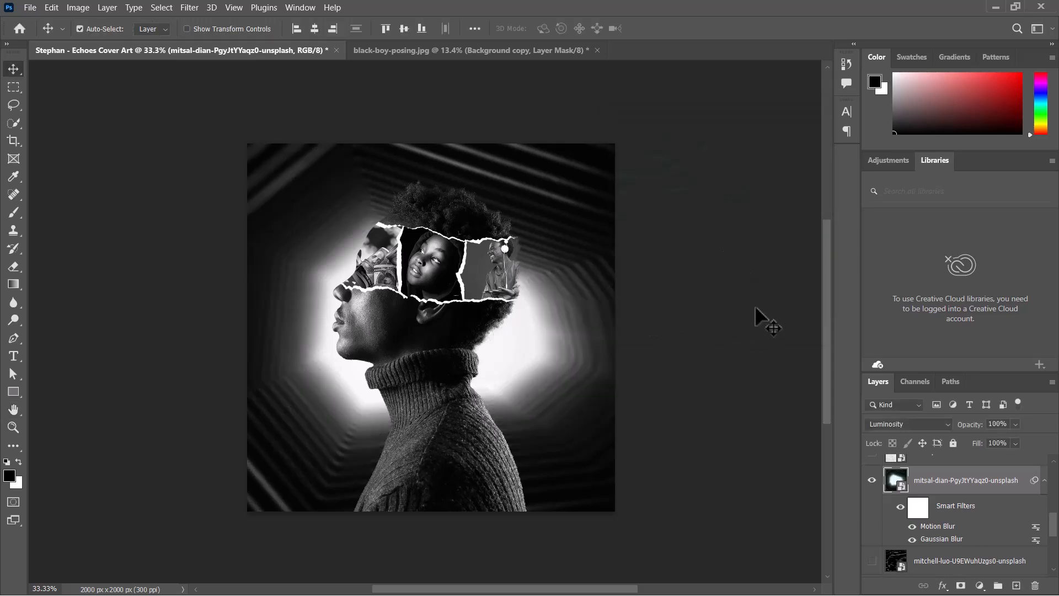
- Compare the collage with the Brightness/Contrast and Black & White adjustment layers toggled off and on
{"action": "key", "text": "ctrl+minus"}
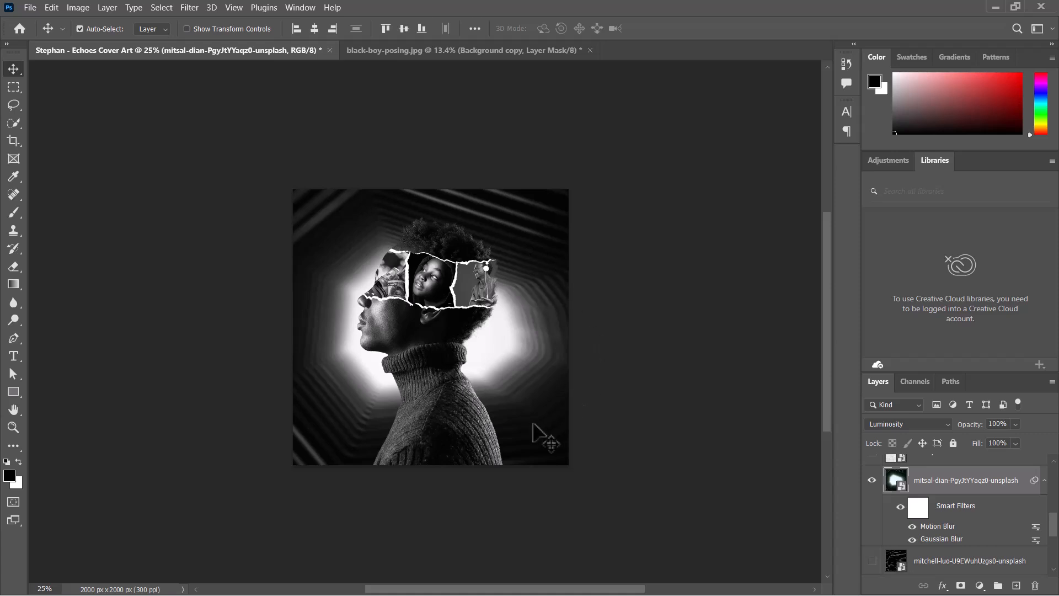
{"action": "left_click", "coordinate": [1044, 480]}
{"action": "scroll", "coordinate": [1052, 510], "scroll_direction": "up", "scroll_amount": 3}
{"action": "scroll", "coordinate": [1053, 504], "scroll_direction": "up", "scroll_amount": 2}
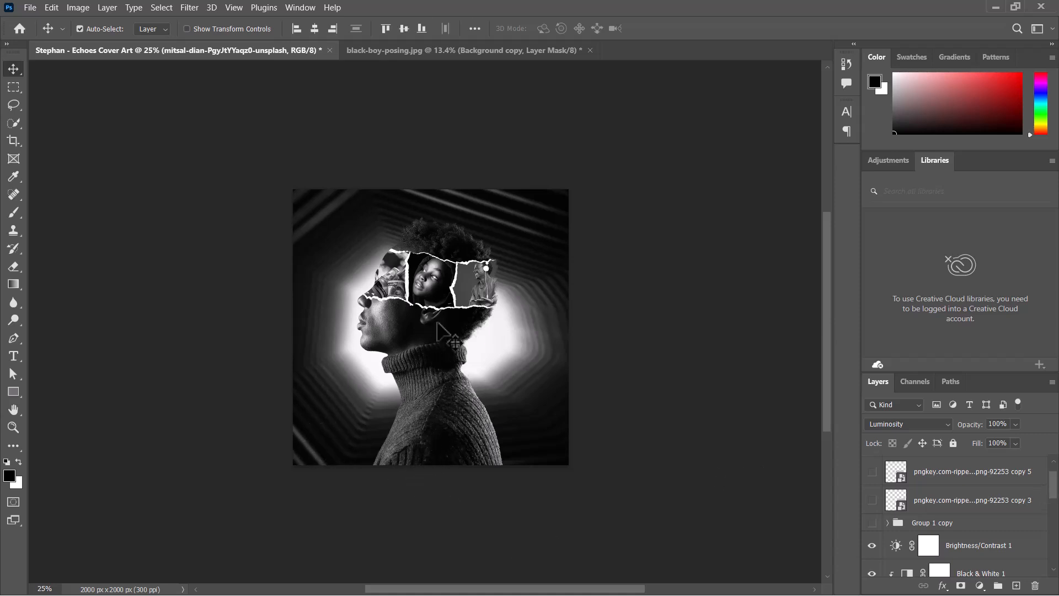
{"action": "left_click", "coordinate": [976, 549]}
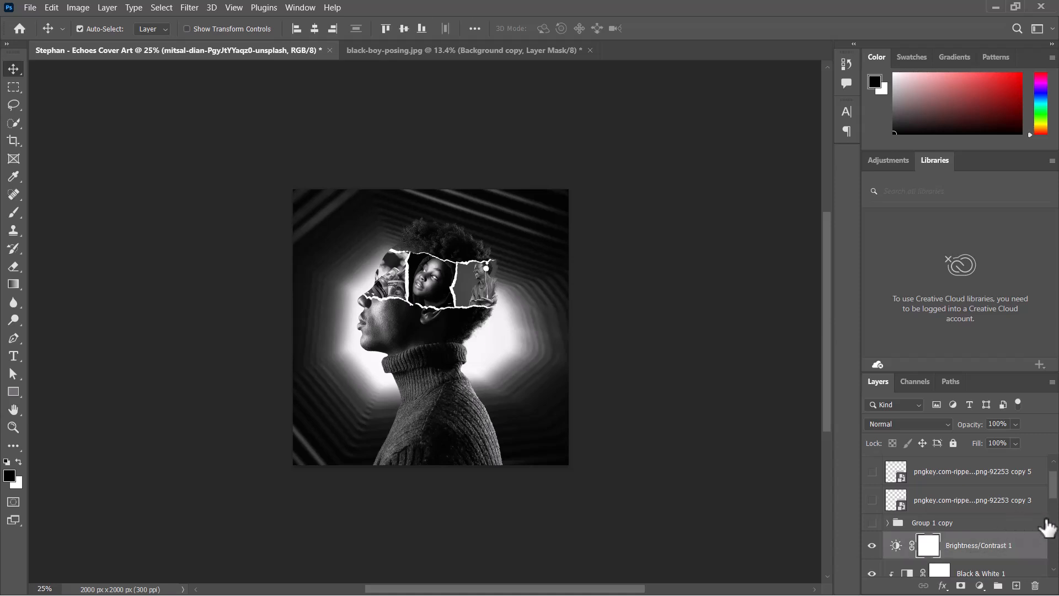
{"action": "mouse_move", "coordinate": [1053, 491]}
{"action": "left_mouse_down"}
{"action": "mouse_move", "coordinate": [1053, 521]}
{"action": "mouse_move", "coordinate": [1044, 501]}
{"action": "left_mouse_up"}
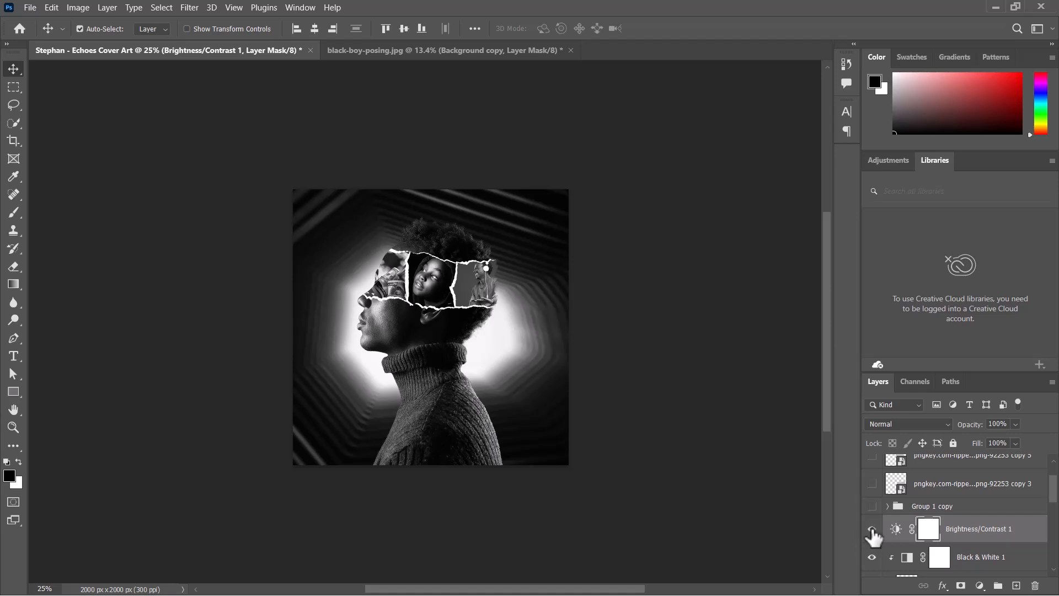
{"action": "scroll", "coordinate": [1055, 501], "scroll_direction": "down", "scroll_amount": 1}
{"action": "scroll", "coordinate": [1055, 501], "scroll_direction": "down", "scroll_amount": 1}
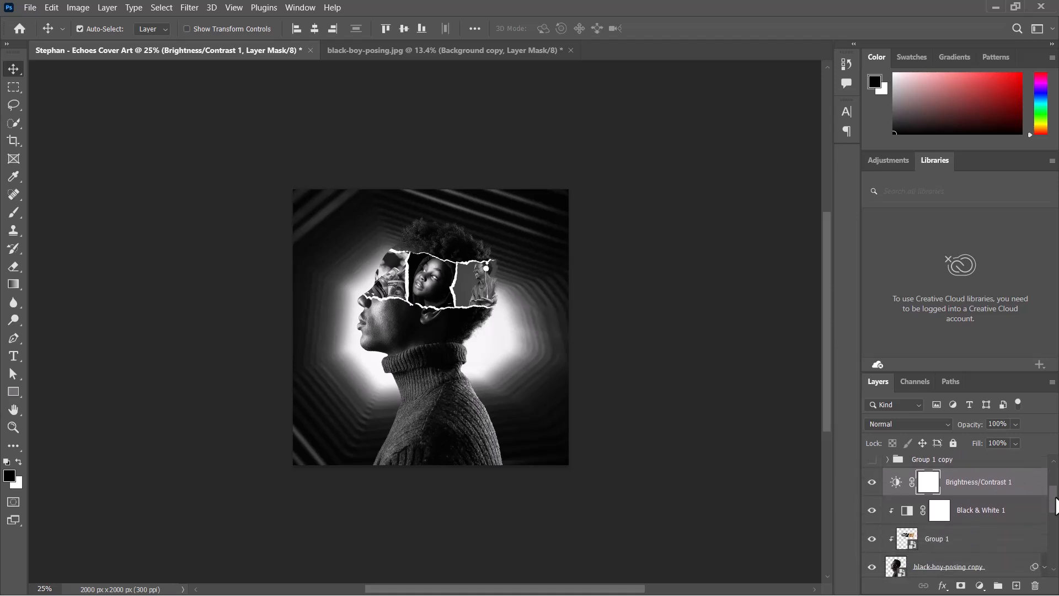
{"action": "left_click", "coordinate": [873, 511]}
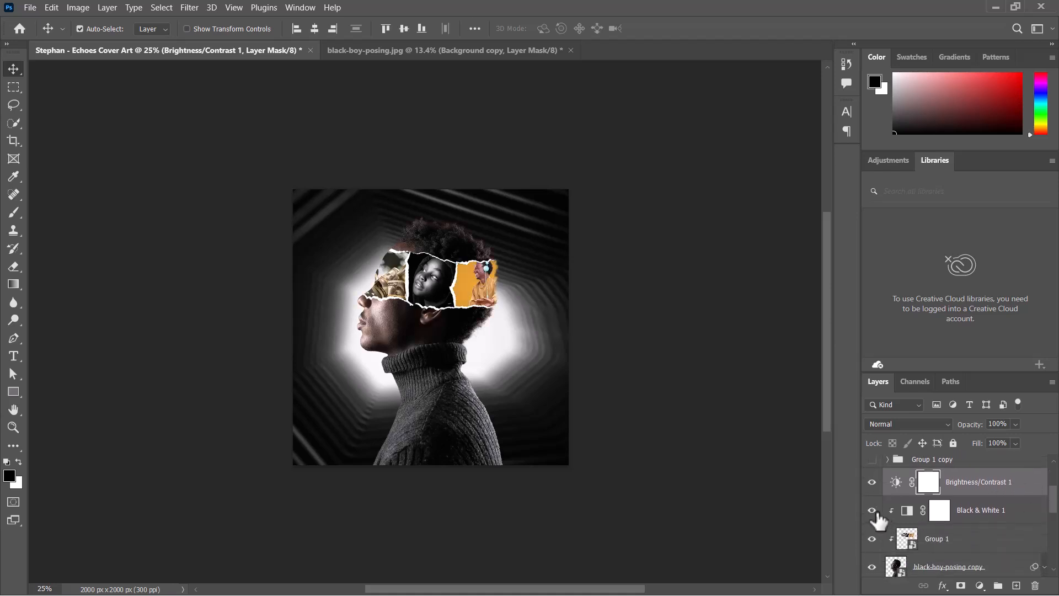
{"action": "left_click", "coordinate": [872, 511]}
{"action": "left_click", "coordinate": [872, 482]}
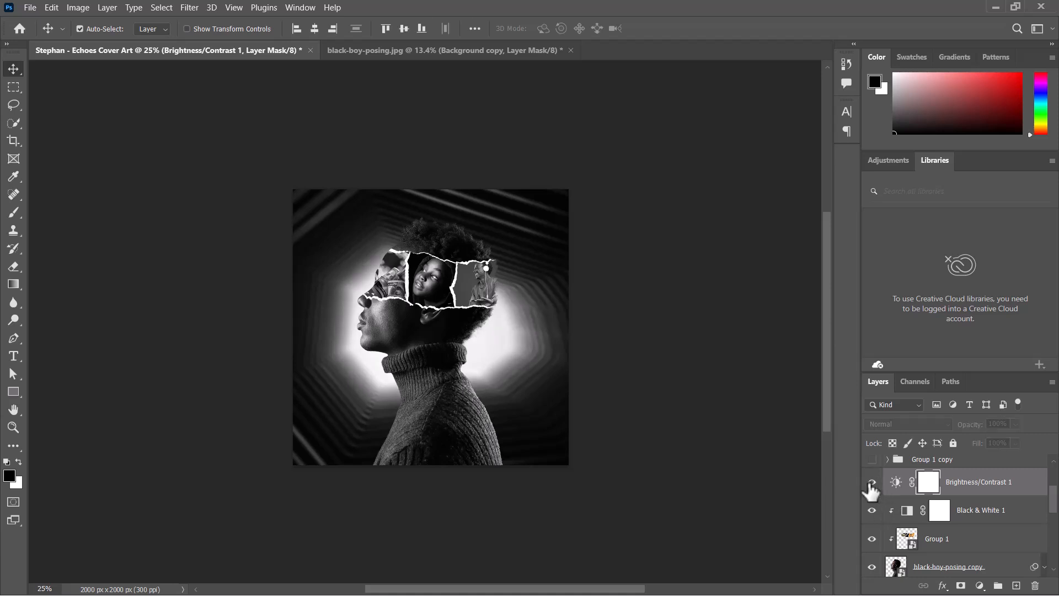
{"action": "left_click", "coordinate": [871, 483]}
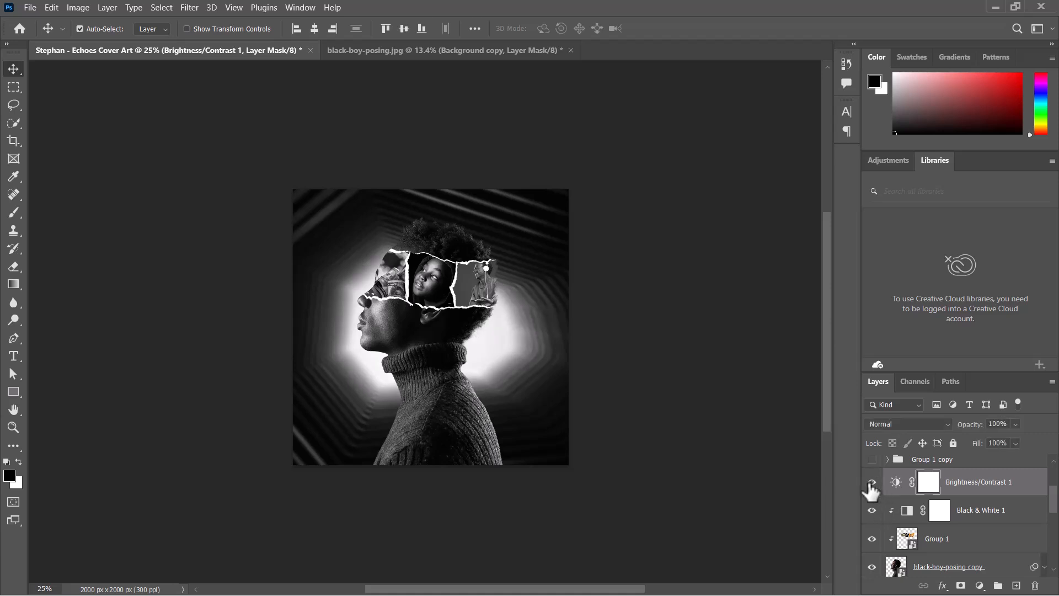
- Add a black Solid Color fill layer above the Black & White adjustment layer
{"action": "left_click", "coordinate": [989, 512]}
{"action": "left_click", "coordinate": [960, 484]}
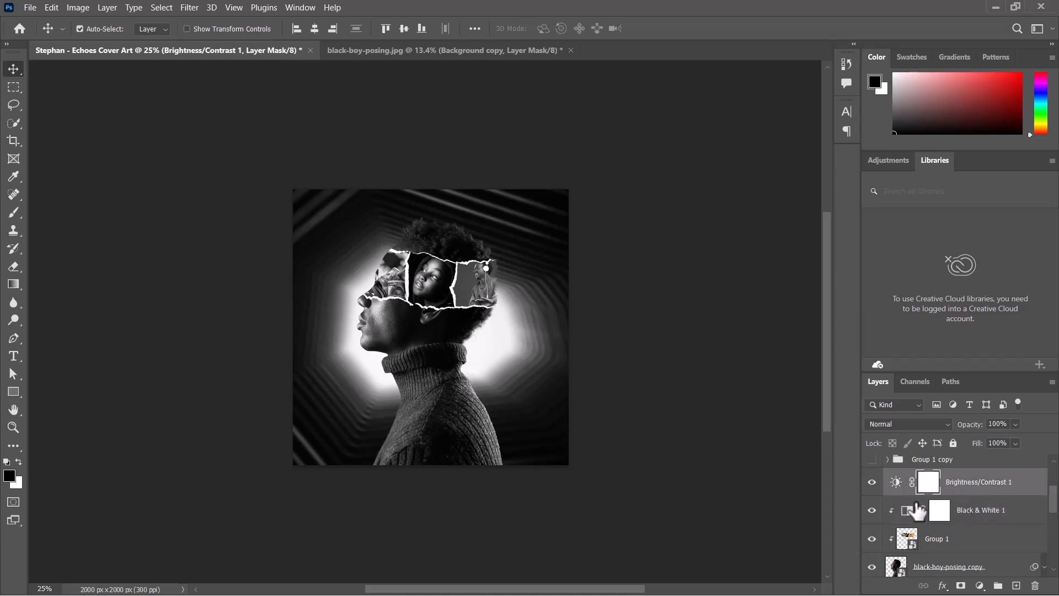
{"action": "left_click", "coordinate": [979, 509]}
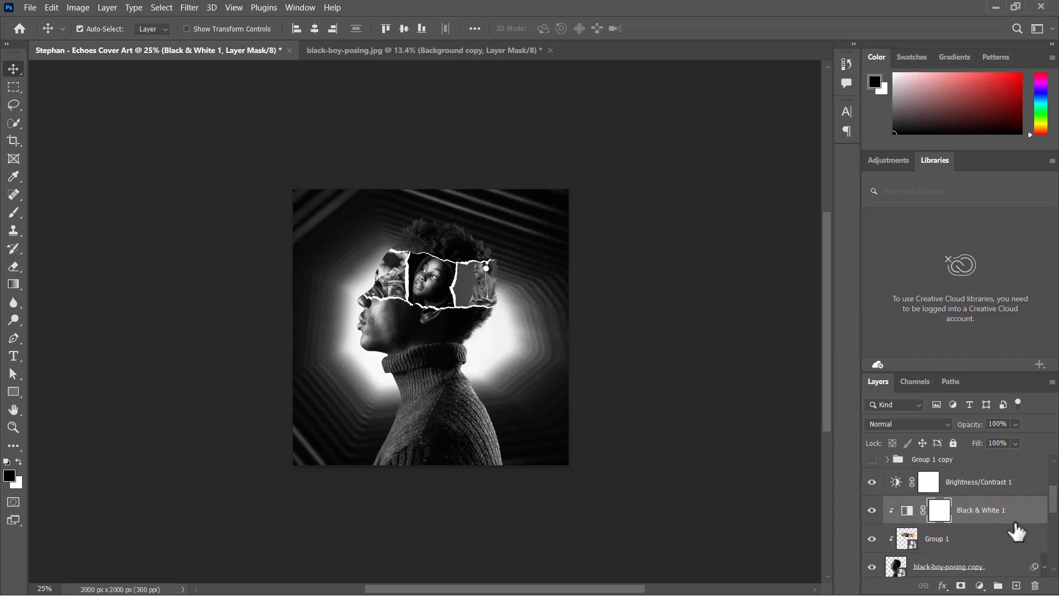
{"action": "left_click", "coordinate": [980, 586]}
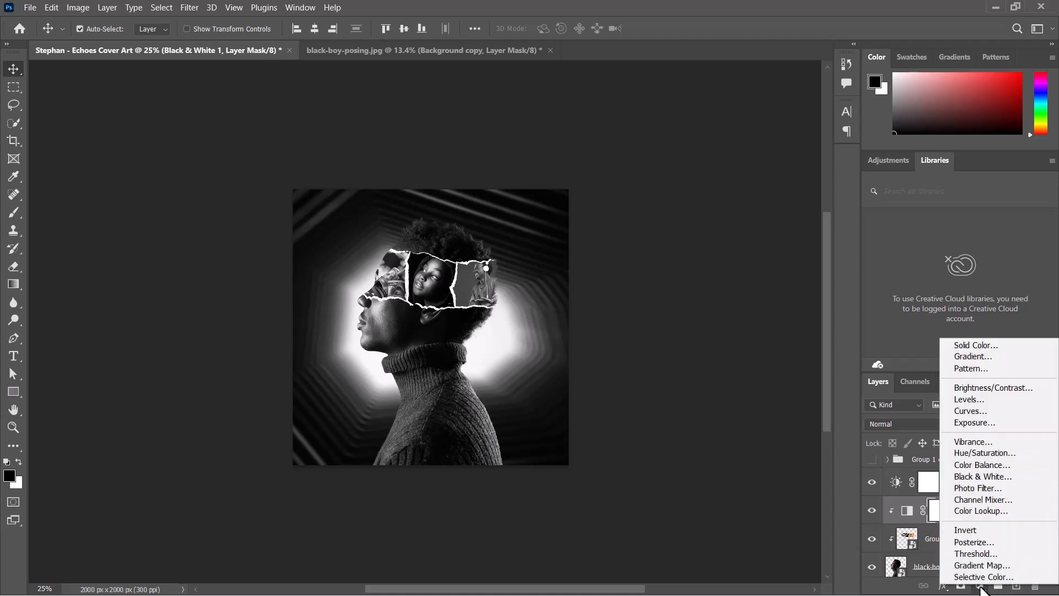
{"action": "left_click", "coordinate": [978, 345]}
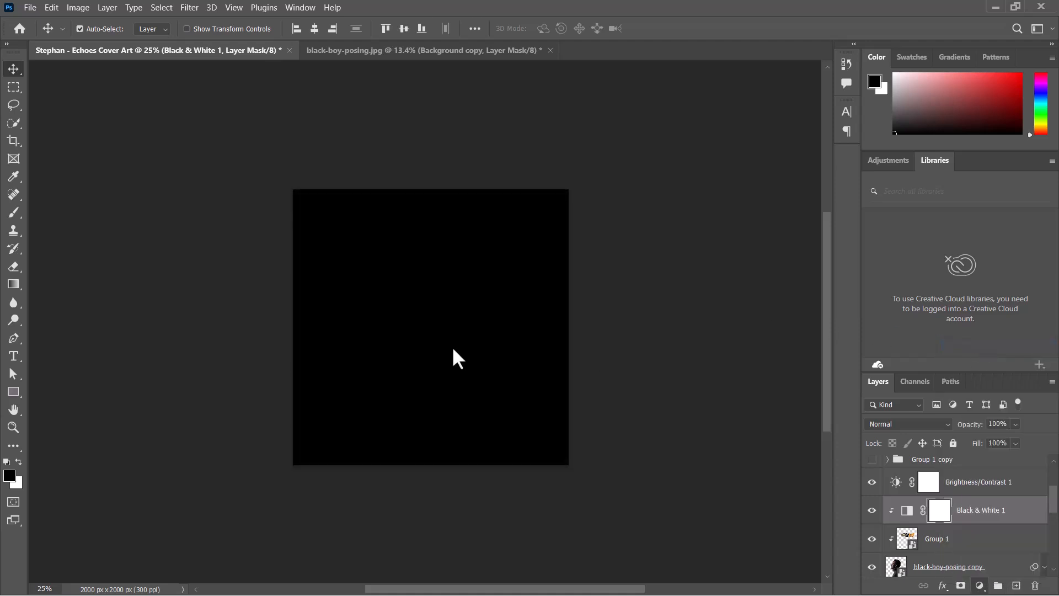
{"action": "left_click", "coordinate": [921, 115]}
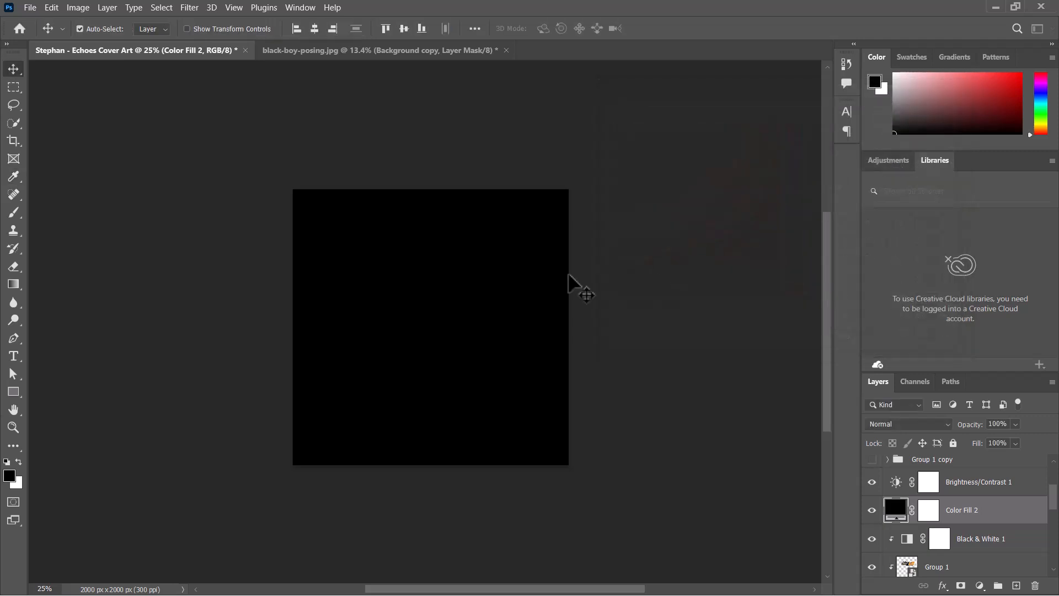
- Draw black-to-white gradients on the fill layer's mask so the black fill only darkens the lower part of the canvas
{"action": "left_click", "coordinate": [14, 284]}
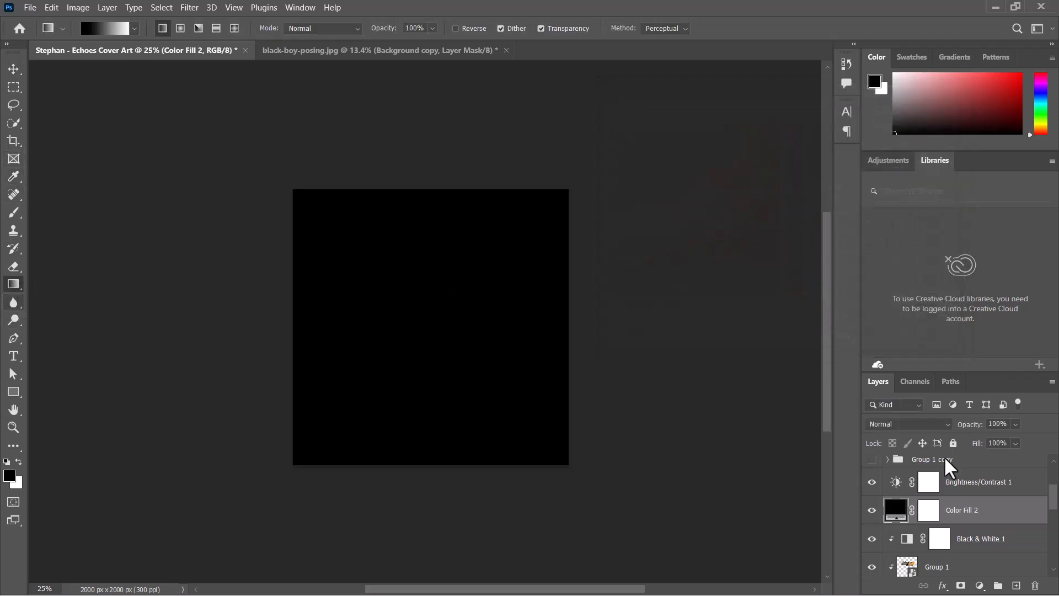
{"action": "left_click", "coordinate": [933, 516]}
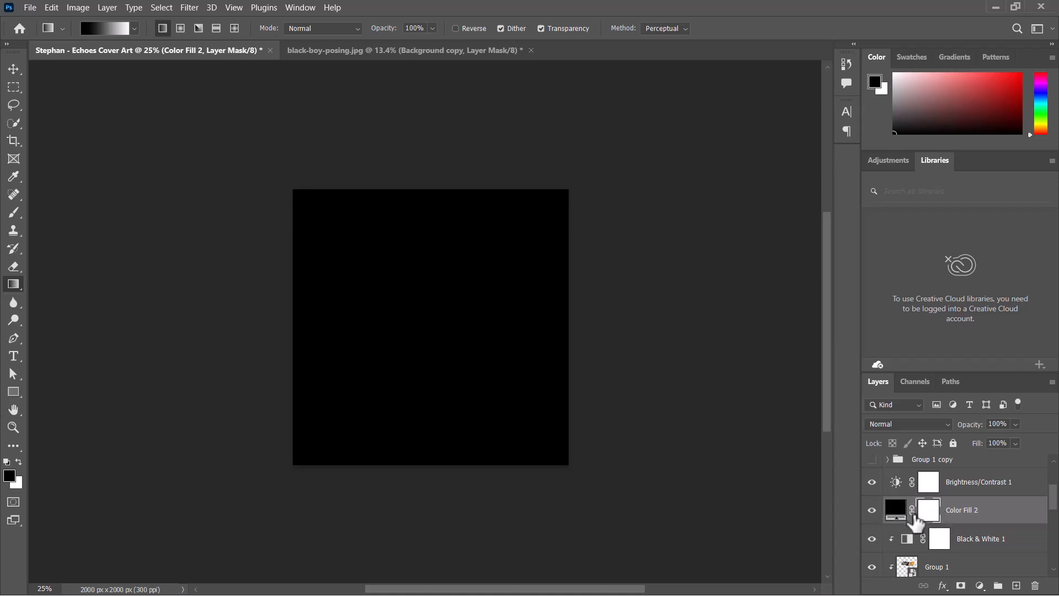
{"action": "left_click", "coordinate": [896, 510]}
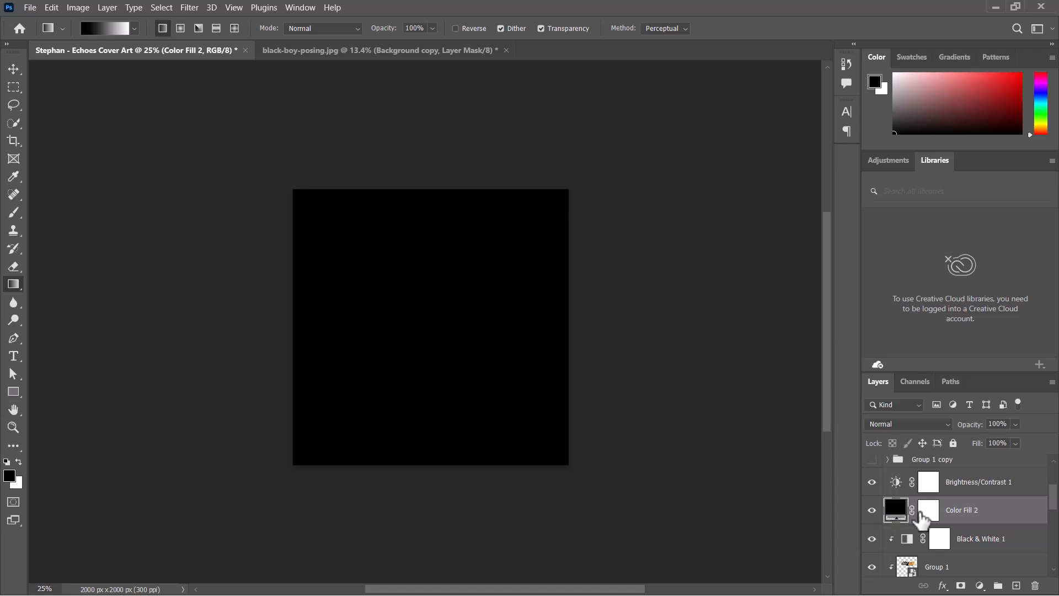
{"action": "left_click", "coordinate": [941, 516]}
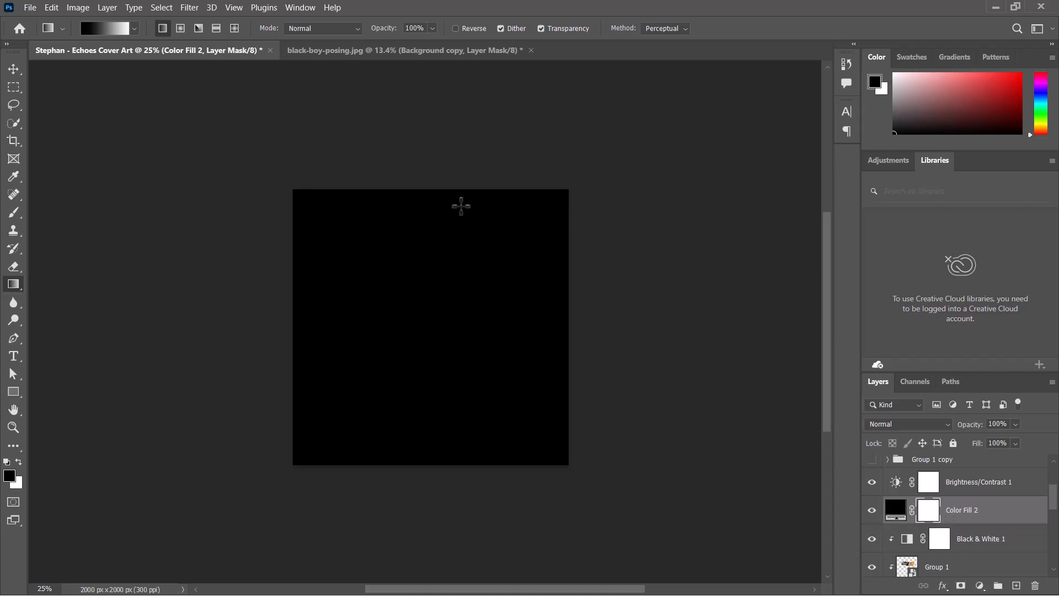
{"action": "left_click_drag", "start_coordinate": [458, 210], "coordinate": [400, 403]}
{"action": "left_click_drag", "start_coordinate": [457, 200], "coordinate": [389, 433]}
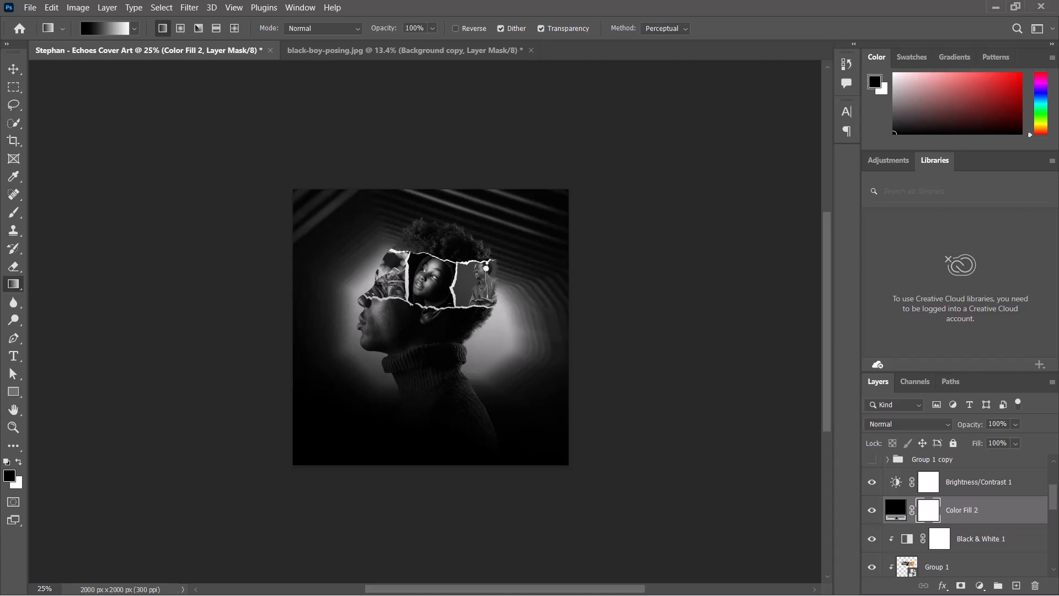
{"action": "left_click_drag", "start_coordinate": [386, 287], "coordinate": [379, 407]}
{"action": "left_click_drag", "start_coordinate": [424, 334], "coordinate": [411, 438]}
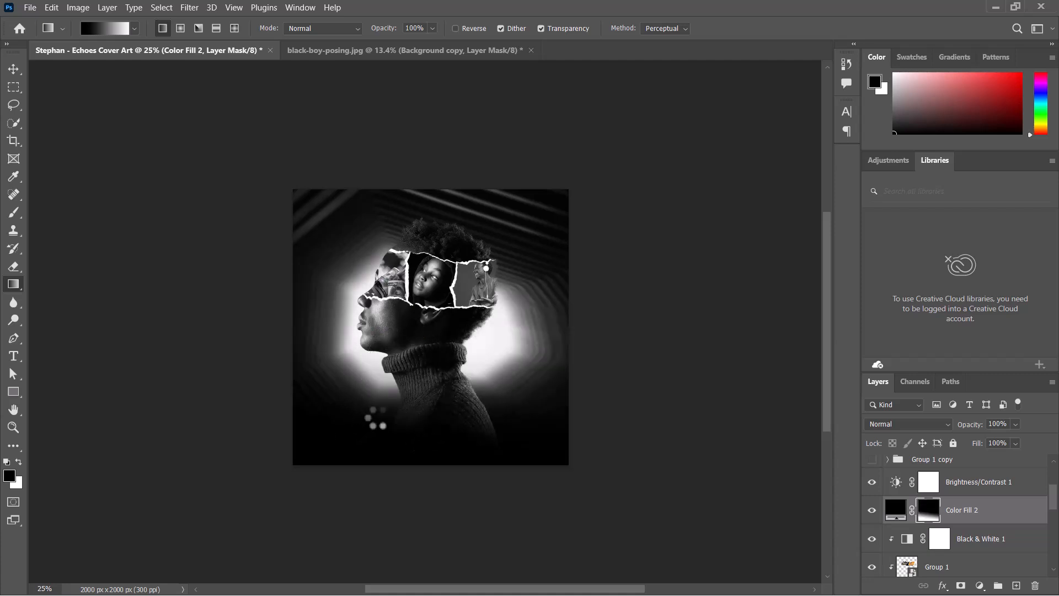
{"action": "left_click_drag", "start_coordinate": [356, 340], "coordinate": [380, 420]}
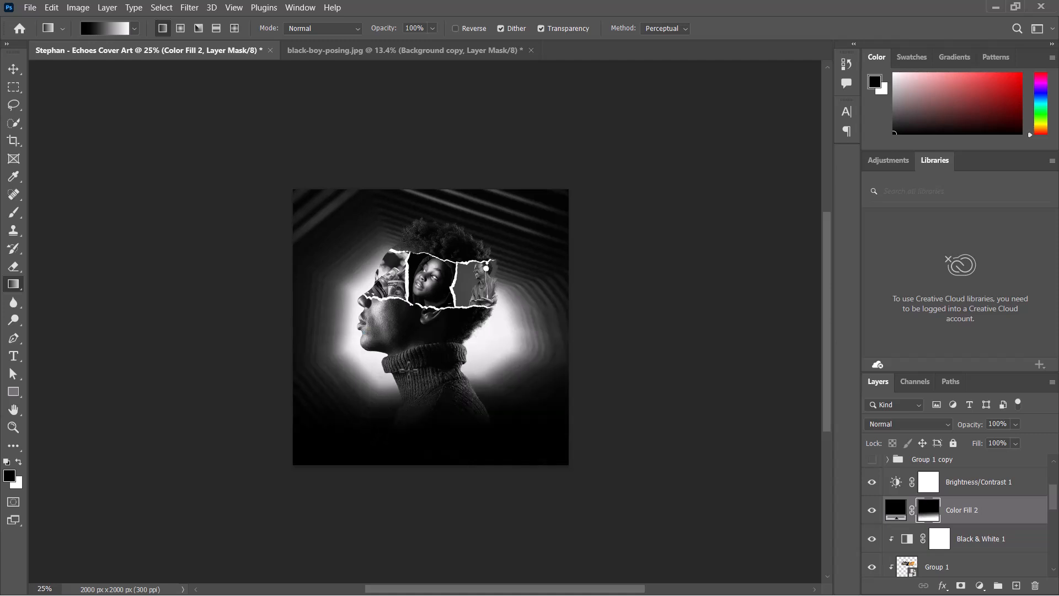
{"action": "key", "text": "ctrl+plus"}
{"action": "left_click_drag", "start_coordinate": [458, 298], "coordinate": [319, 554]}
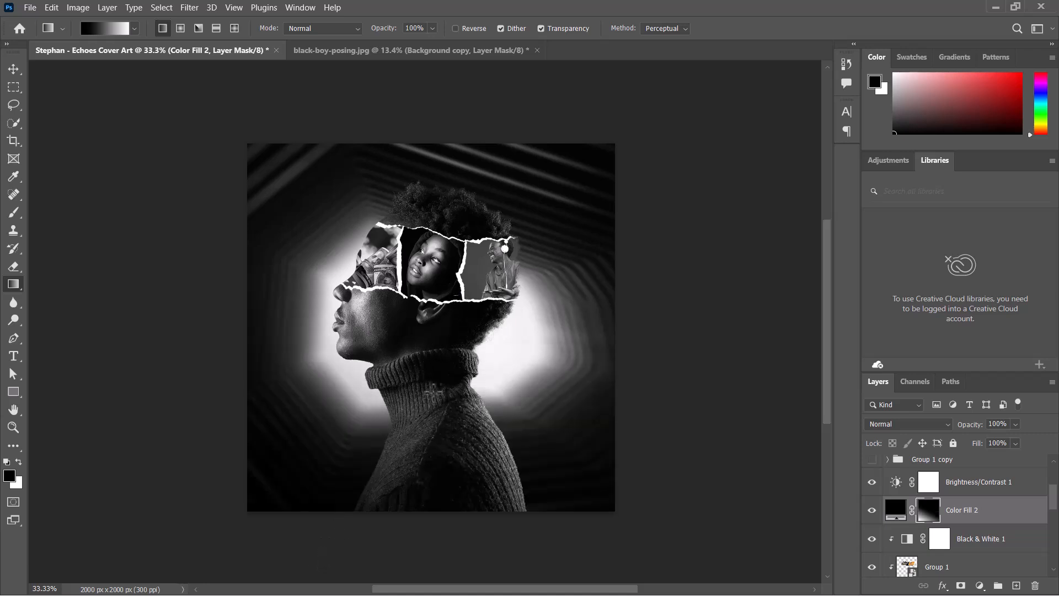
{"action": "key", "text": "ctrl+z"}
{"action": "left_click_drag", "start_coordinate": [462, 330], "coordinate": [412, 450]}
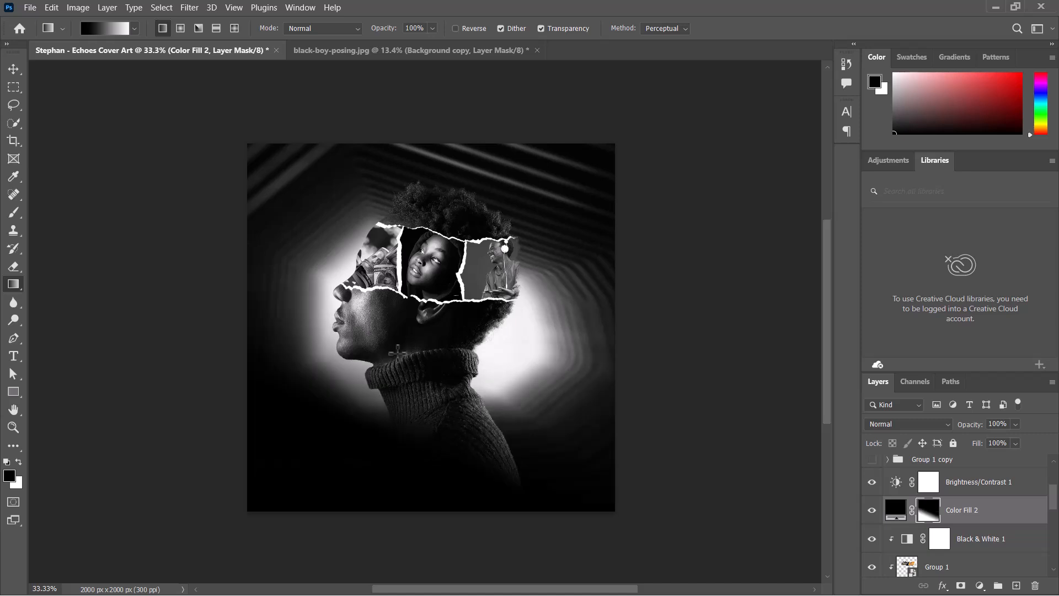
- Redraw vertical black-to-white gradients on the Color Fill 2 mask to refine how far the darkening reaches up the canvas
{"action": "left_click_drag", "start_coordinate": [398, 351], "coordinate": [395, 453]}
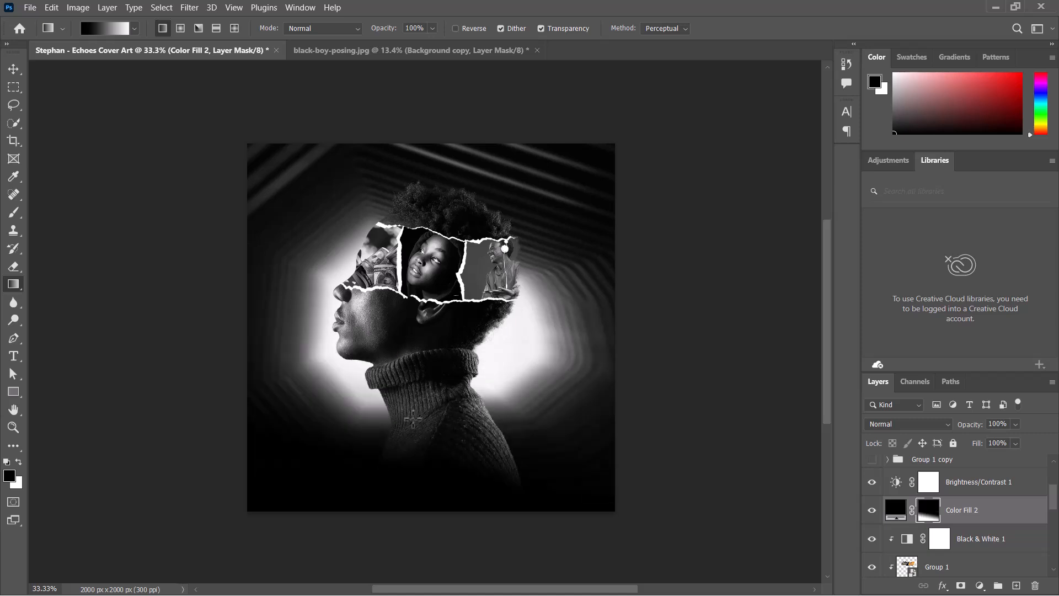
{"action": "left_click_drag", "start_coordinate": [400, 360], "coordinate": [377, 508]}
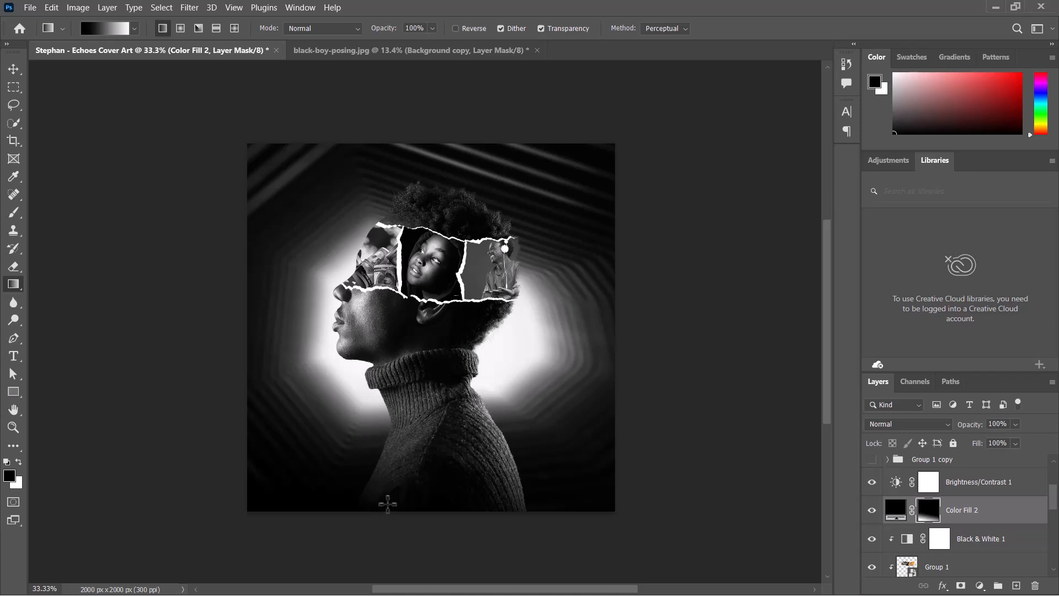
{"action": "left_click_drag", "start_coordinate": [419, 391], "coordinate": [401, 486]}
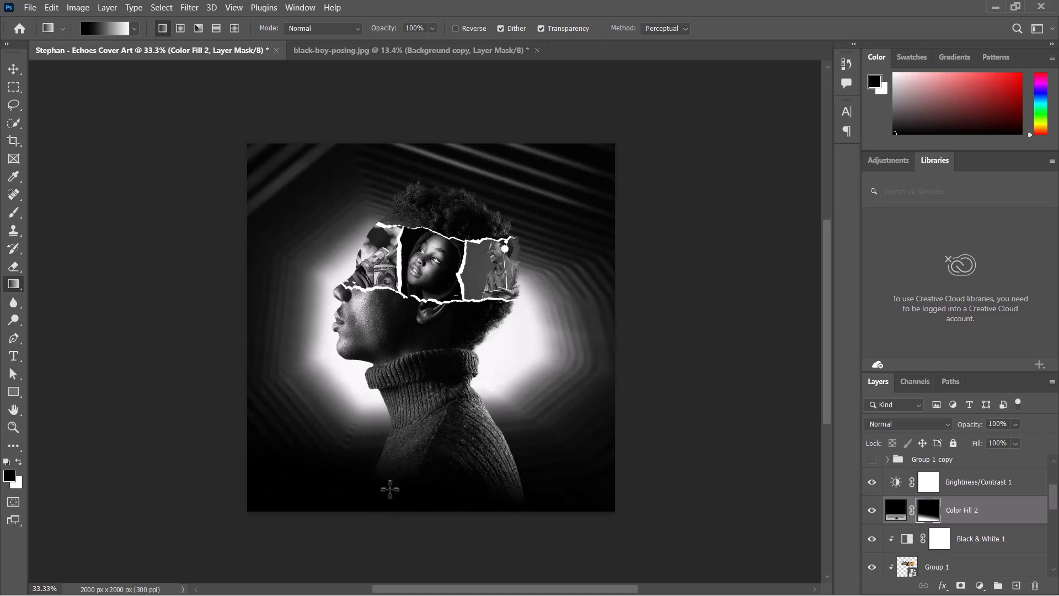
{"action": "left_click_drag", "start_coordinate": [420, 343], "coordinate": [414, 488]}
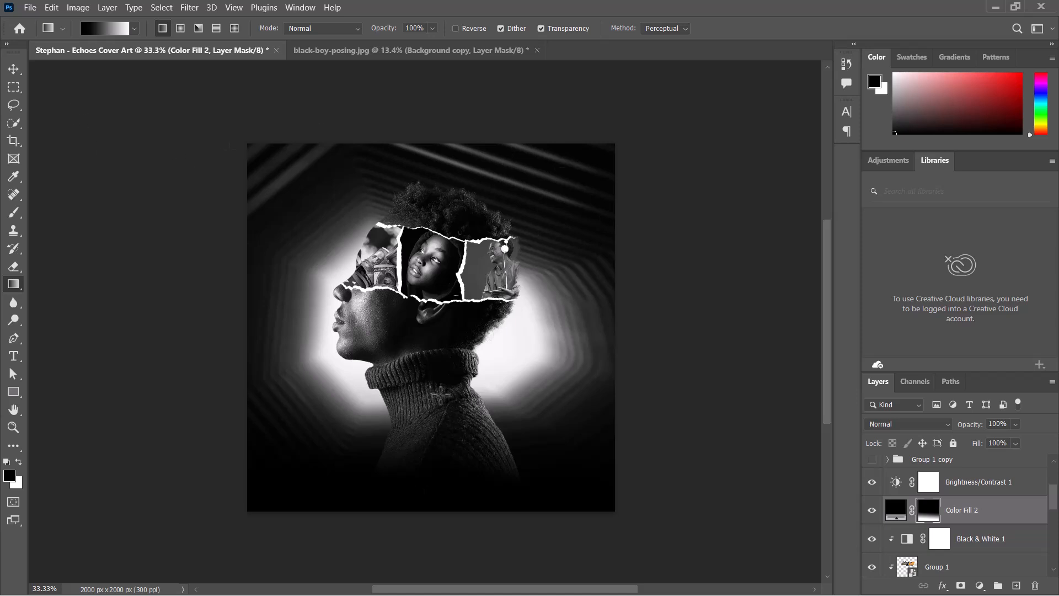
{"action": "left_click_drag", "start_coordinate": [440, 396], "coordinate": [441, 564]}
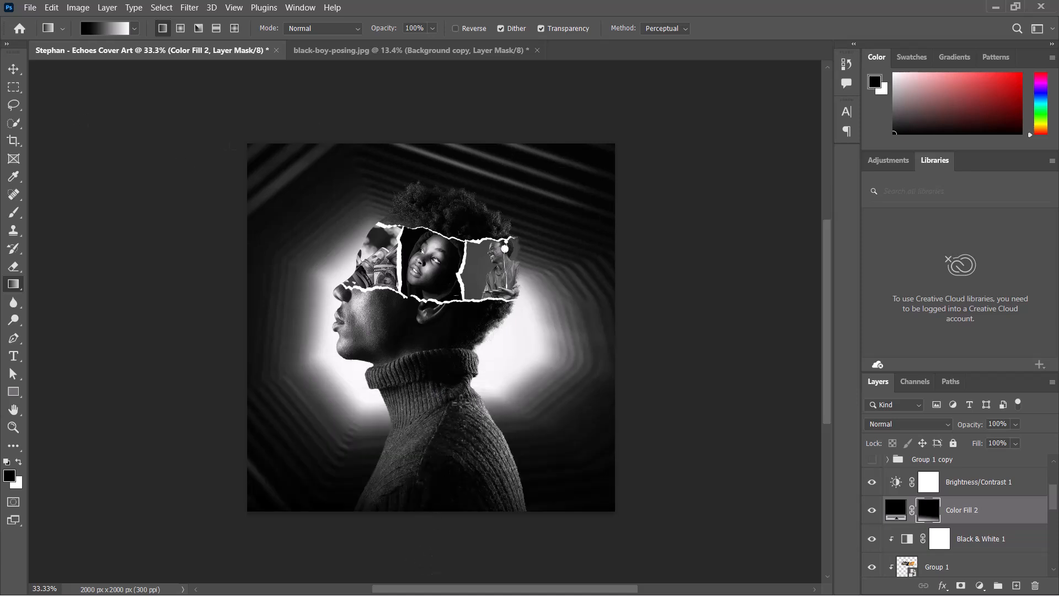
{"action": "left_click_drag", "start_coordinate": [455, 396], "coordinate": [419, 480]}
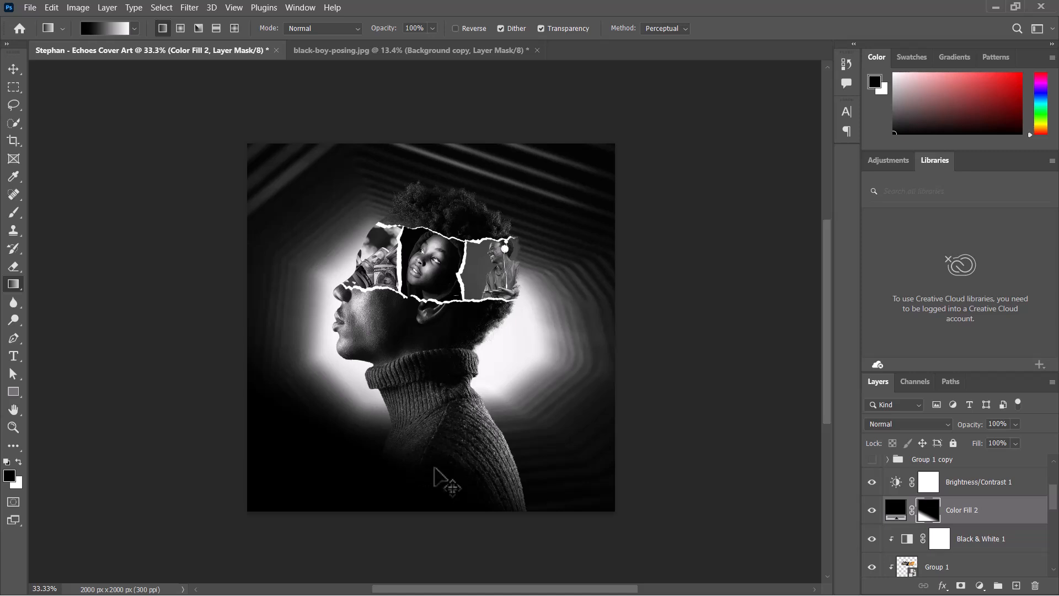
{"action": "left_click_drag", "start_coordinate": [442, 384], "coordinate": [439, 465]}
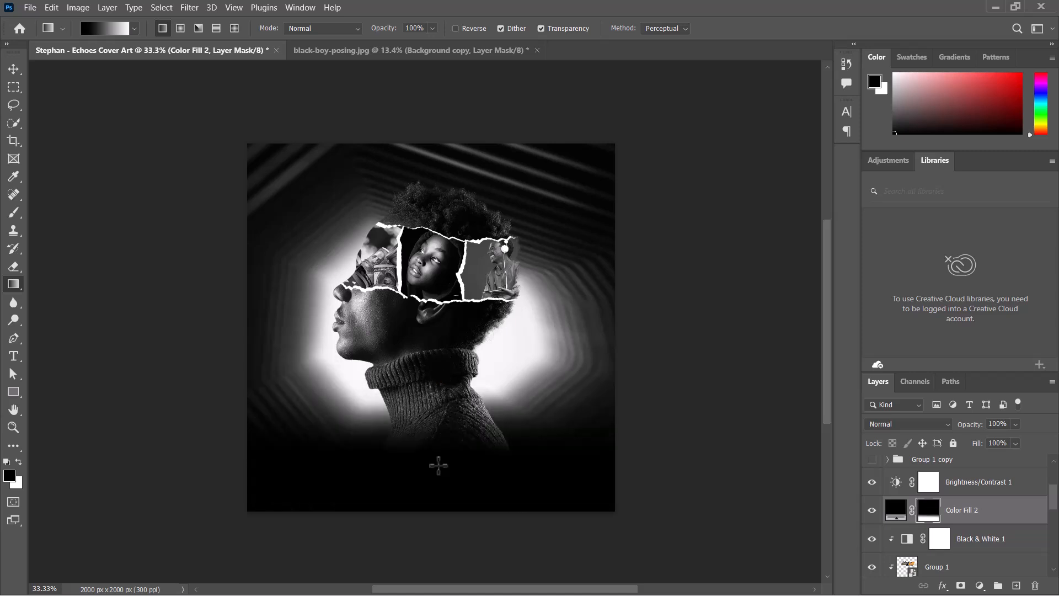
{"action": "left_click_drag", "start_coordinate": [465, 359], "coordinate": [436, 498]}
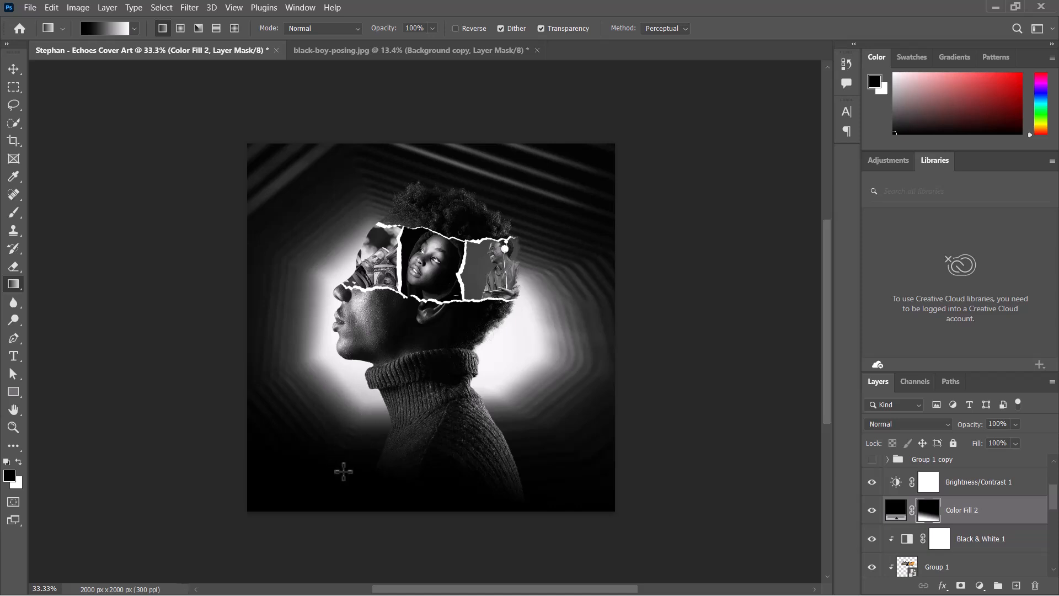
{"action": "left_click_drag", "start_coordinate": [436, 331], "coordinate": [435, 511]}
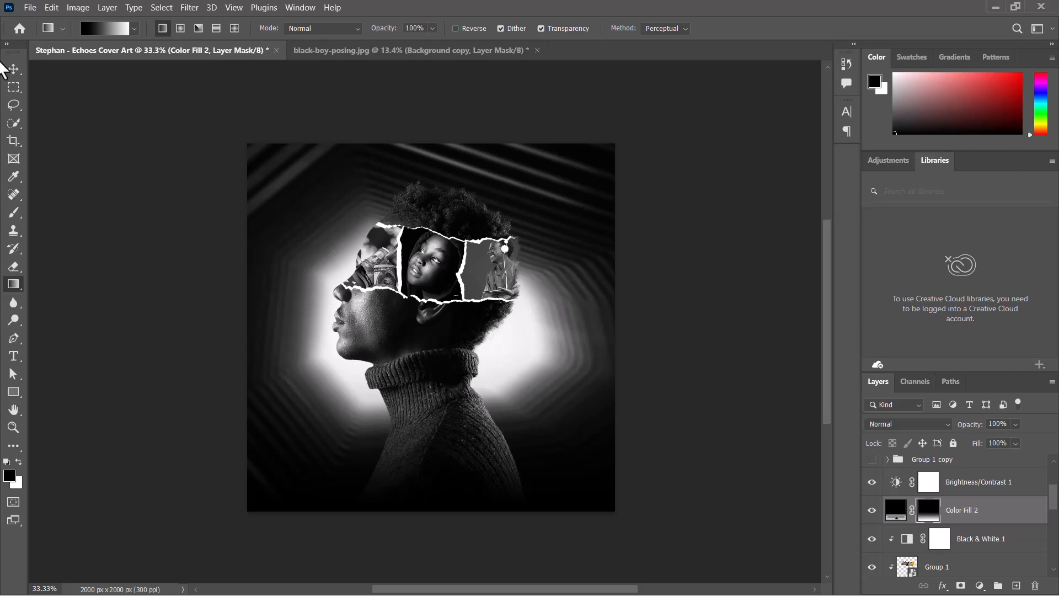
- Compare the composition with the Color Fill 2 layer hidden and shown
{"action": "left_click", "coordinate": [14, 68]}
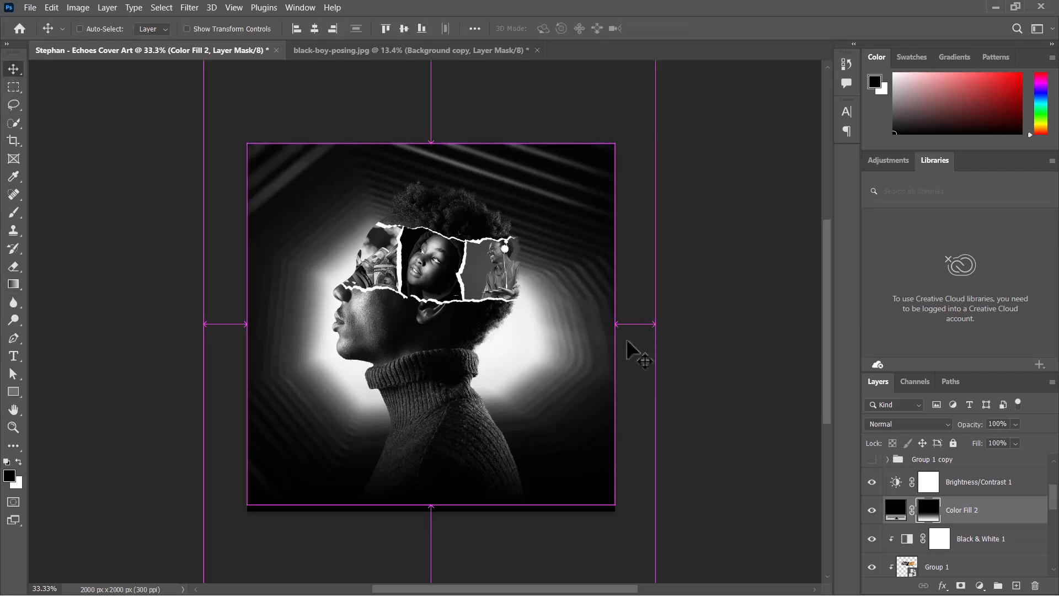
{"action": "key", "text": "ctrl+plus"}
{"action": "key", "text": "ctrl+minus"}
{"action": "key", "text": "ctrl+minus"}
{"action": "key", "text": "ctrl+plus"}
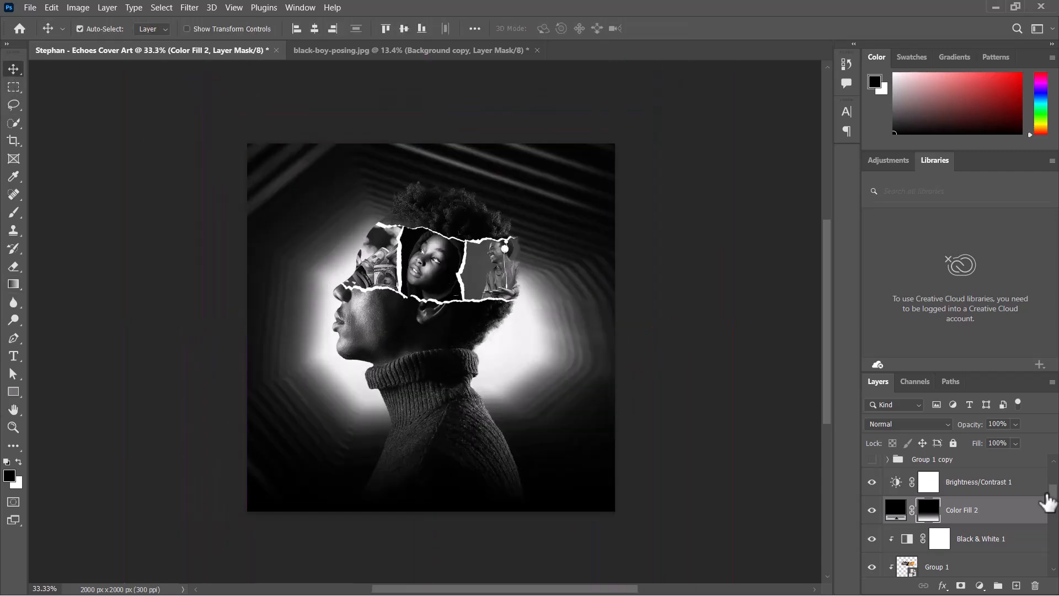
{"action": "left_click", "coordinate": [1011, 514]}
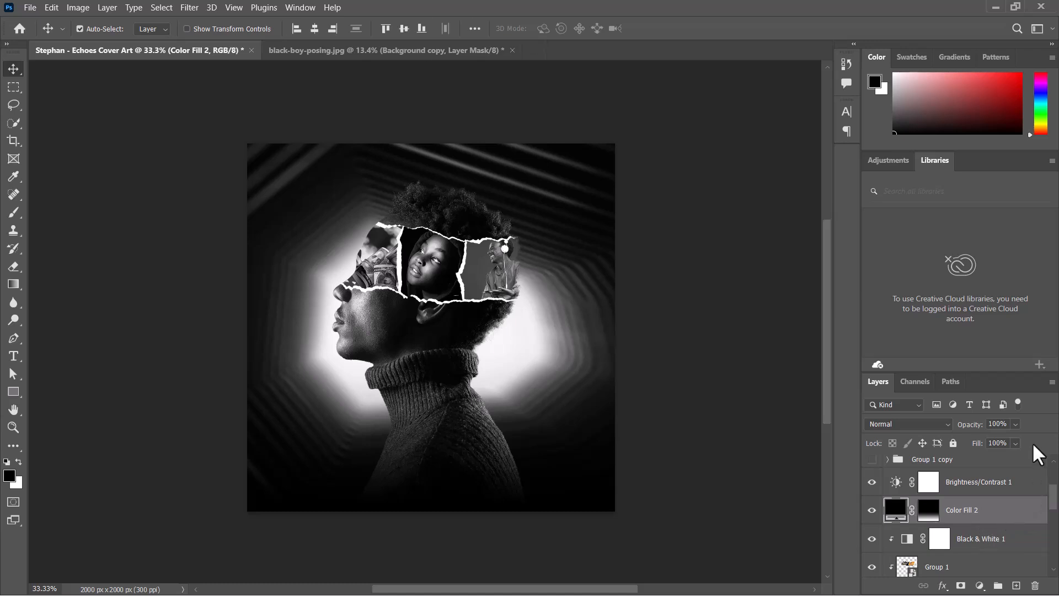
{"action": "left_click", "coordinate": [872, 510]}
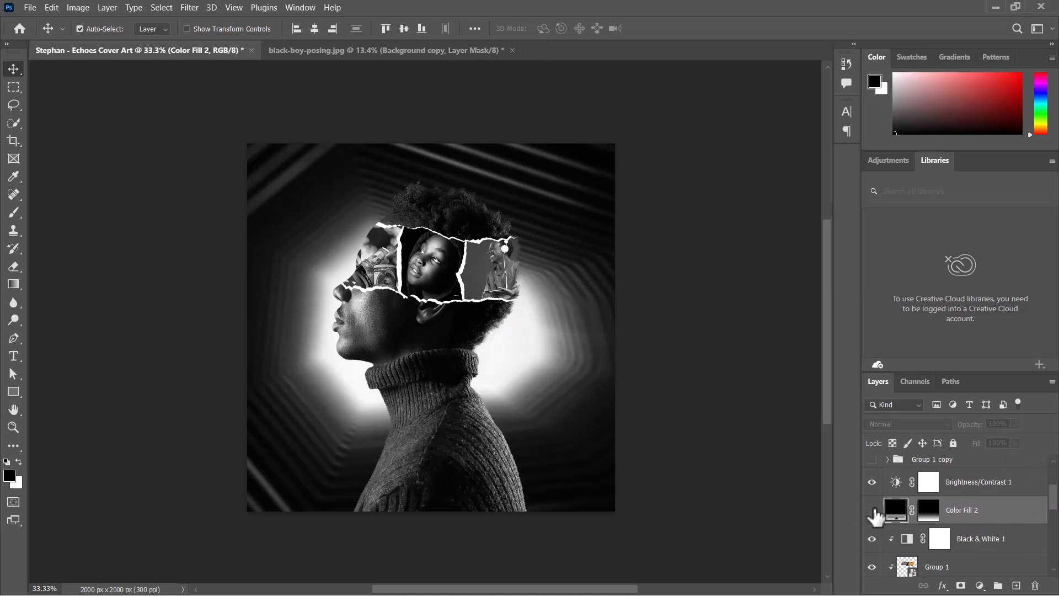
{"action": "left_click", "coordinate": [872, 511]}
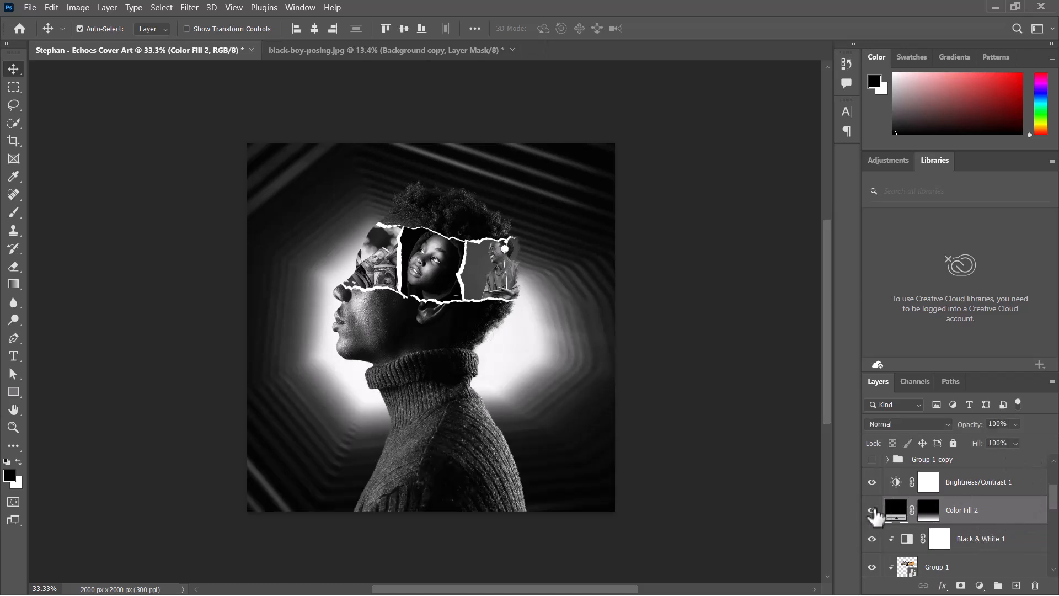
- Lower the Color Fill 2 layer's fill to 60%
{"action": "right_click", "coordinate": [1005, 514]}
{"action": "key", "text": "Escape"}
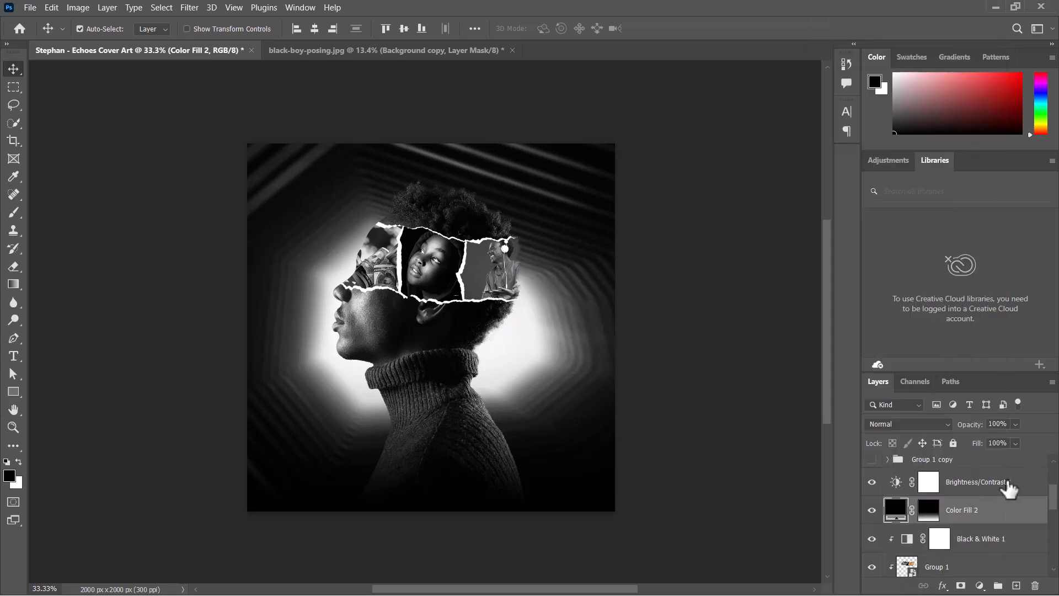
{"action": "left_click_drag", "start_coordinate": [1015, 444], "coordinate": [1005, 472]}
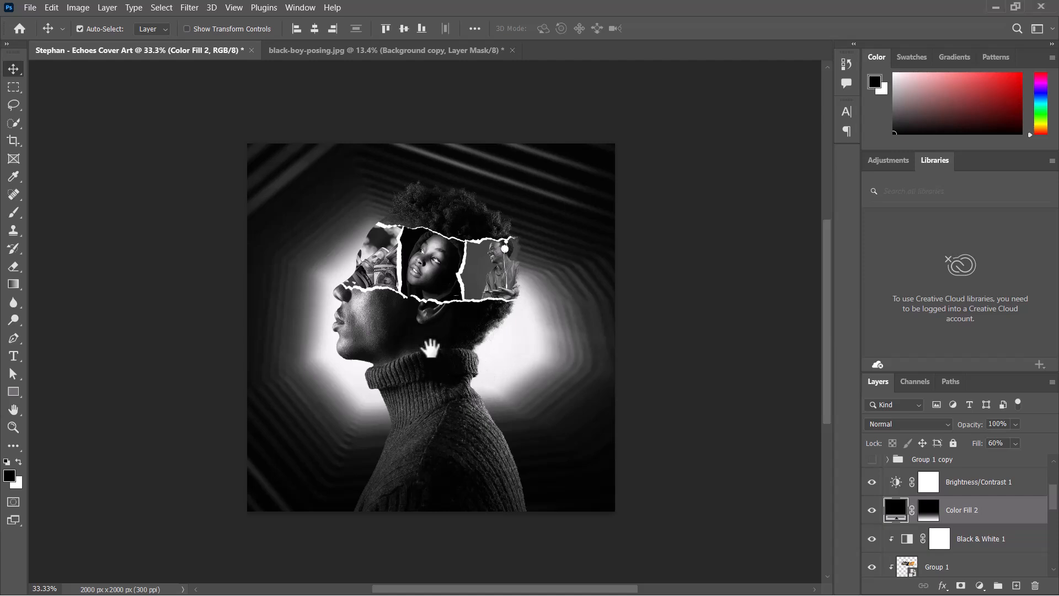
{"action": "mouse_move", "coordinate": [432, 355]}
{"action": "left_mouse_down"}
{"action": "mouse_move", "coordinate": [440, 336]}
{"action": "mouse_move", "coordinate": [446, 347]}
{"action": "mouse_move", "coordinate": [427, 351]}
{"action": "left_mouse_up"}
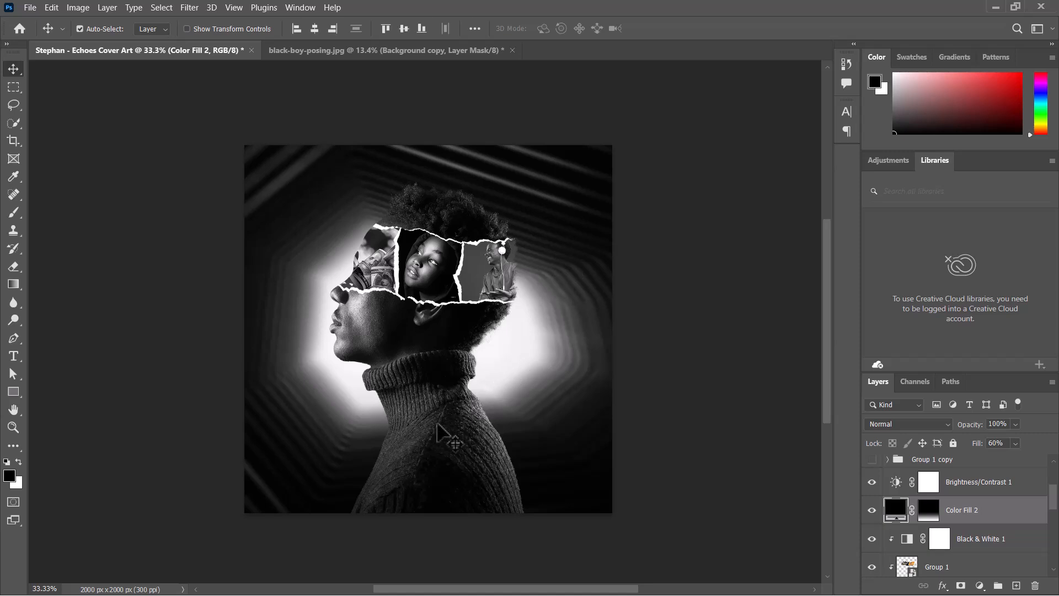
{"action": "left_click_drag", "start_coordinate": [425, 349], "coordinate": [438, 359]}
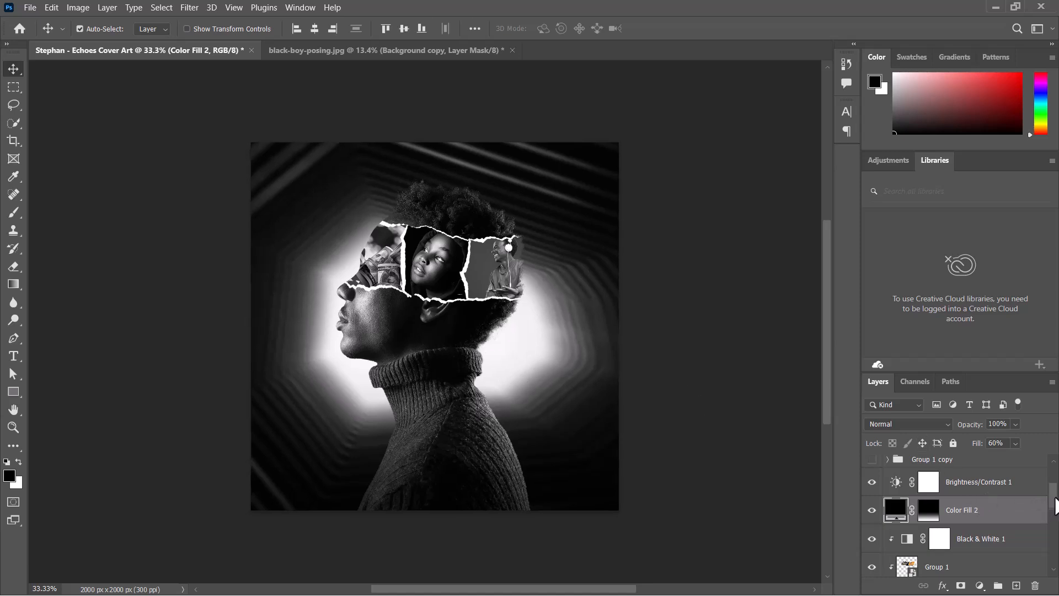
{"action": "scroll", "coordinate": [1053, 497], "scroll_direction": "up", "scroll_amount": 3}
{"action": "scroll", "coordinate": [1055, 495], "scroll_direction": "down", "scroll_amount": 1}
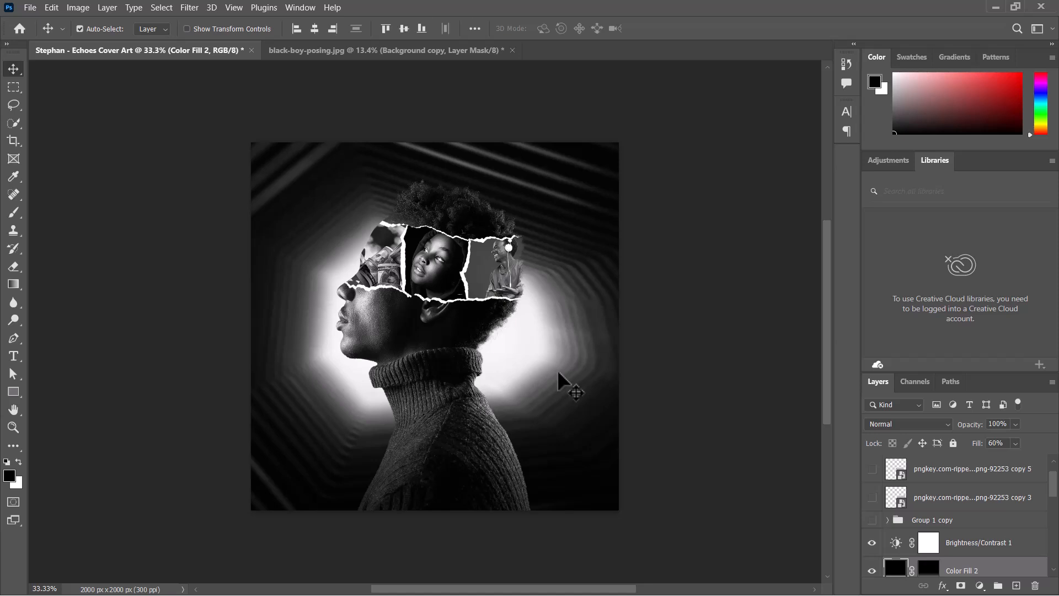
{"action": "left_click_drag", "start_coordinate": [482, 341], "coordinate": [490, 327]}
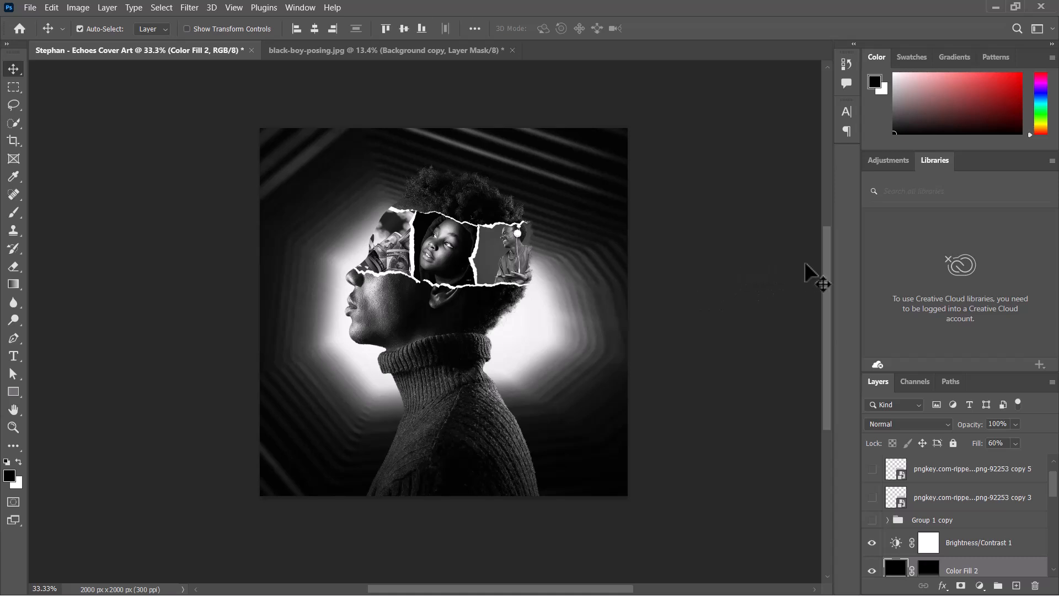
- Above the Brightness/Contrast 1 layer, add a Space Grotesk Bold text layer reading ECHOES near the canvas's lower left
{"action": "left_click", "coordinate": [974, 543]}
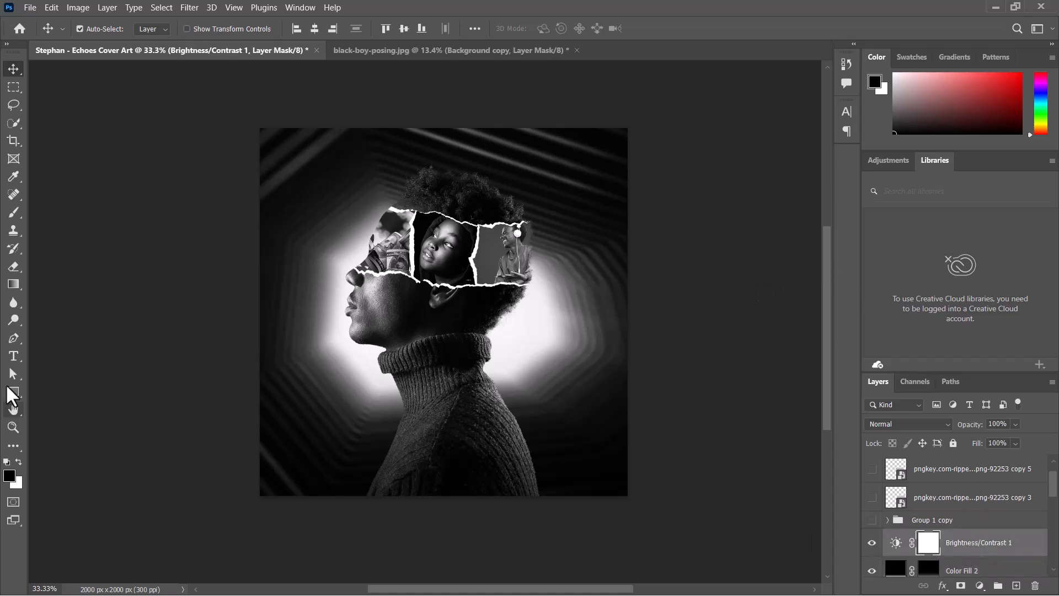
{"action": "key", "text": "super"}
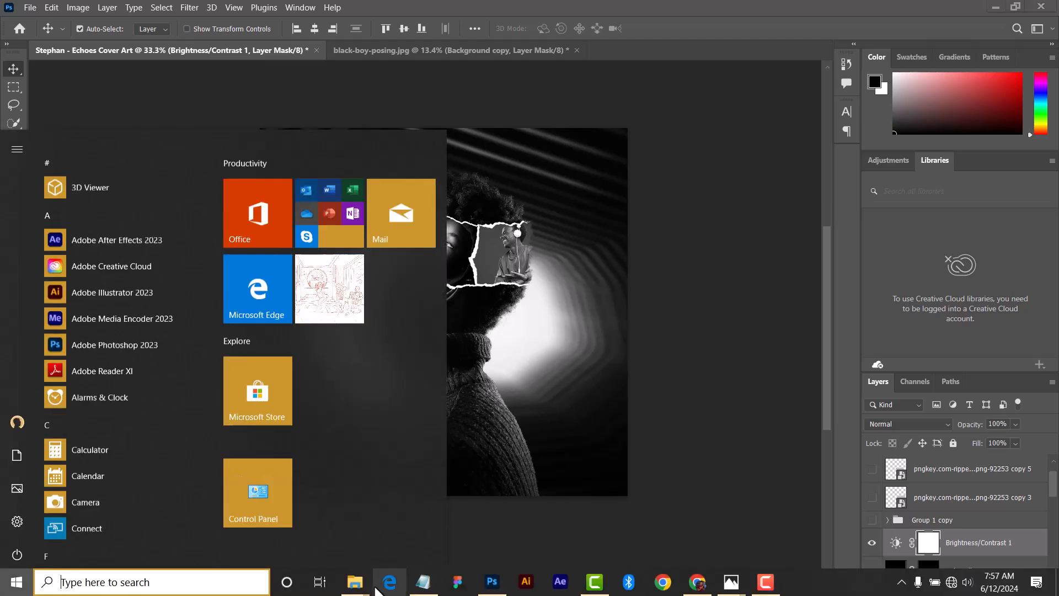
{"action": "left_click", "coordinate": [421, 583]}
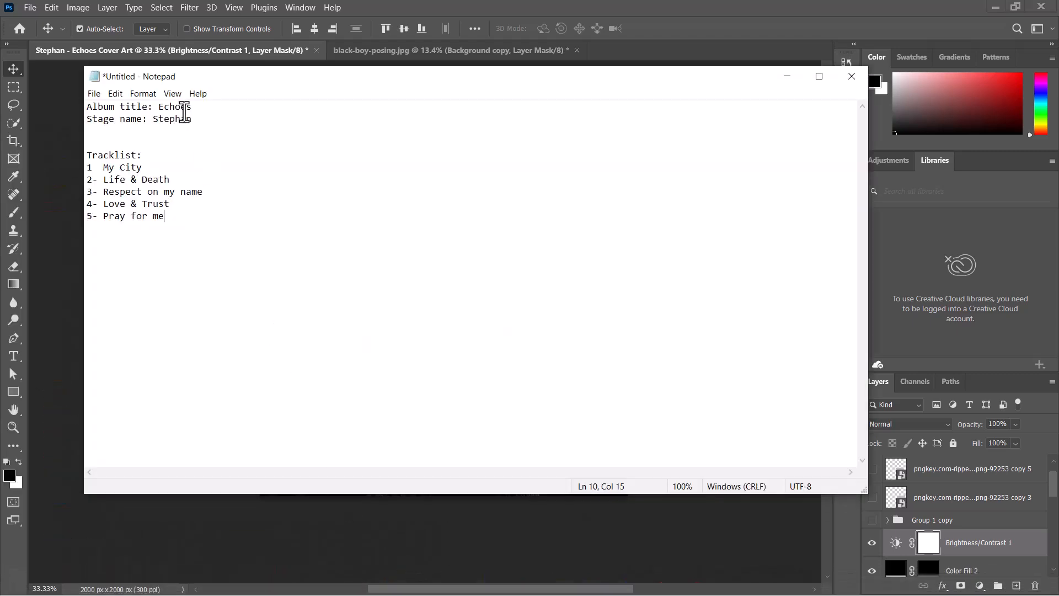
{"action": "left_click_drag", "start_coordinate": [193, 106], "coordinate": [158, 108]}
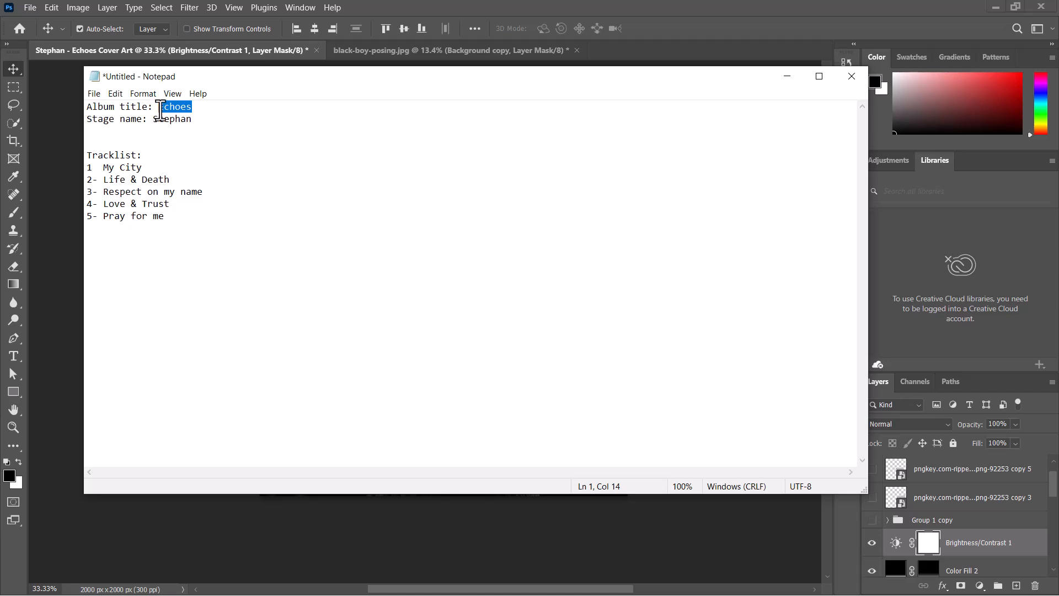
{"action": "left_click", "coordinate": [787, 76]}
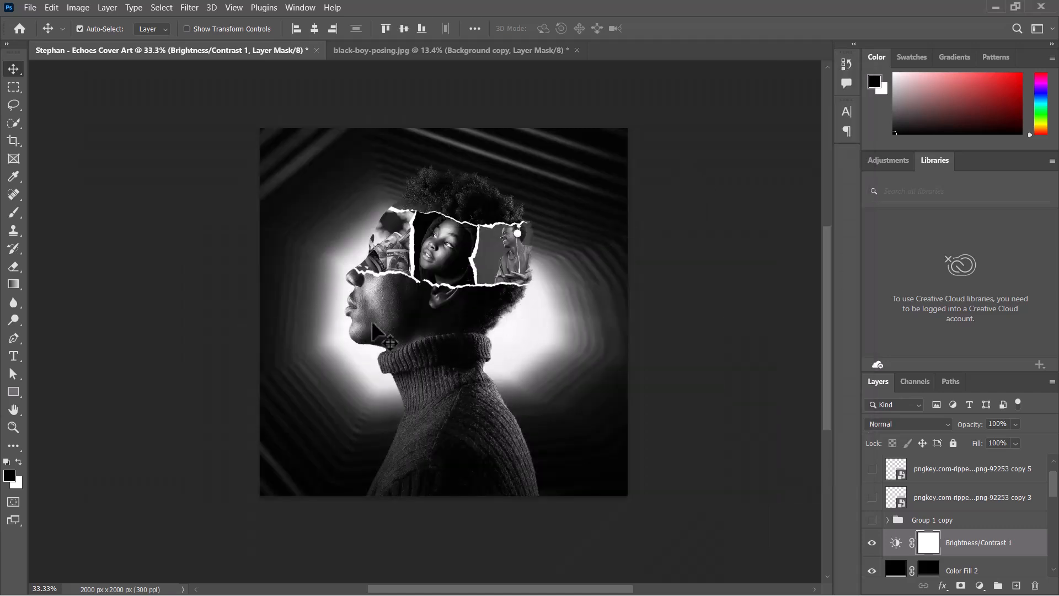
{"action": "left_click", "coordinate": [13, 356]}
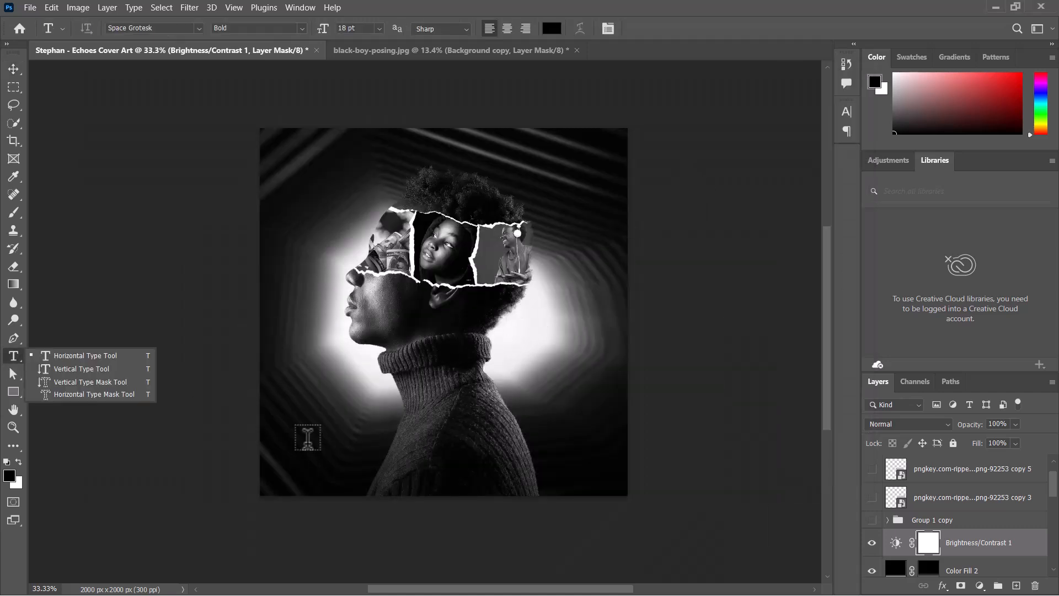
{"action": "left_click", "coordinate": [102, 361]}
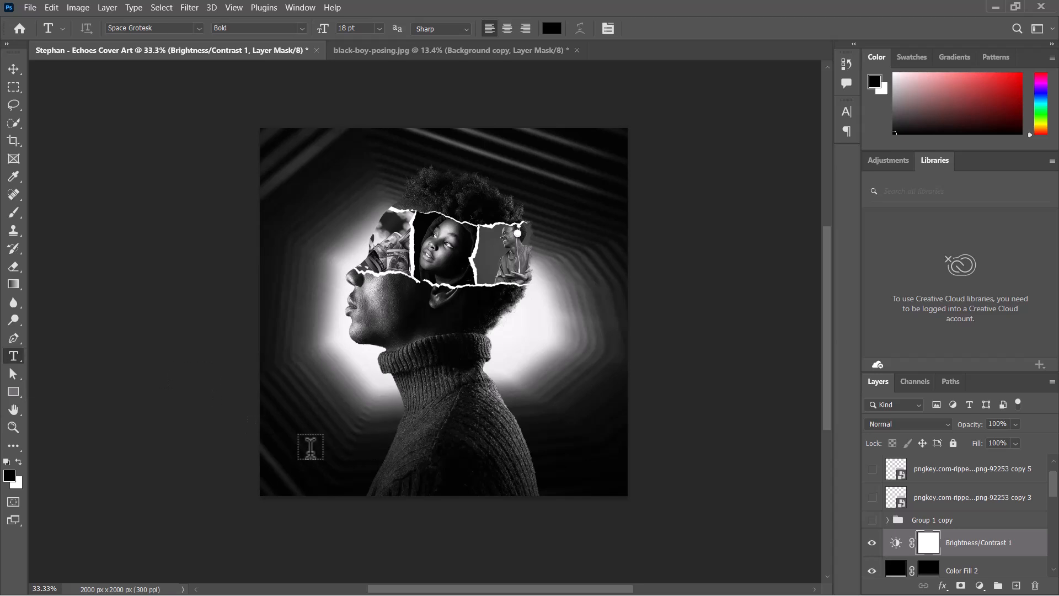
{"action": "left_click", "coordinate": [418, 451]}
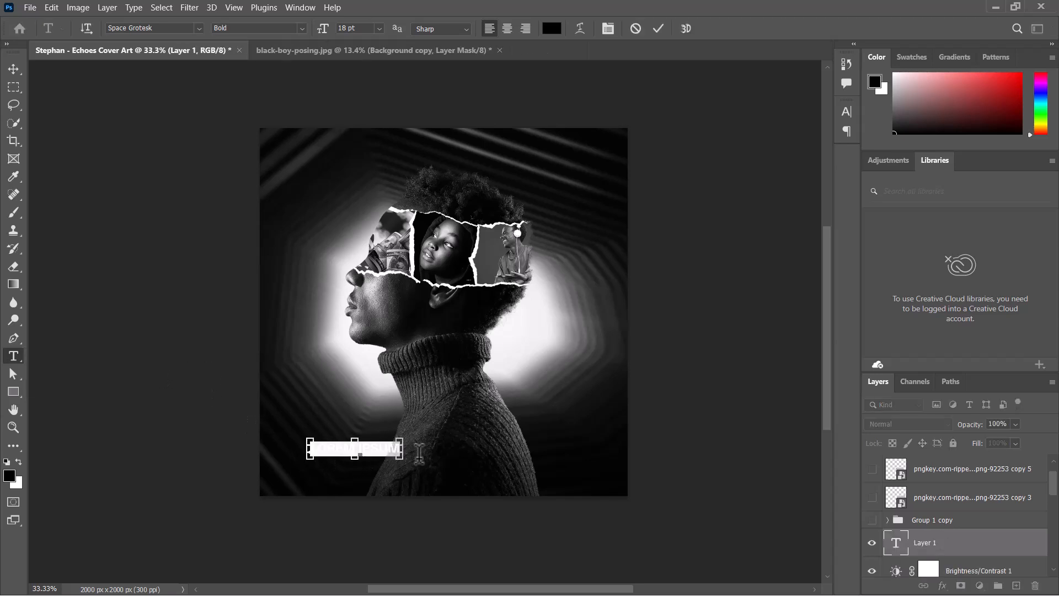
{"action": "type", "text": "ECHOES"}
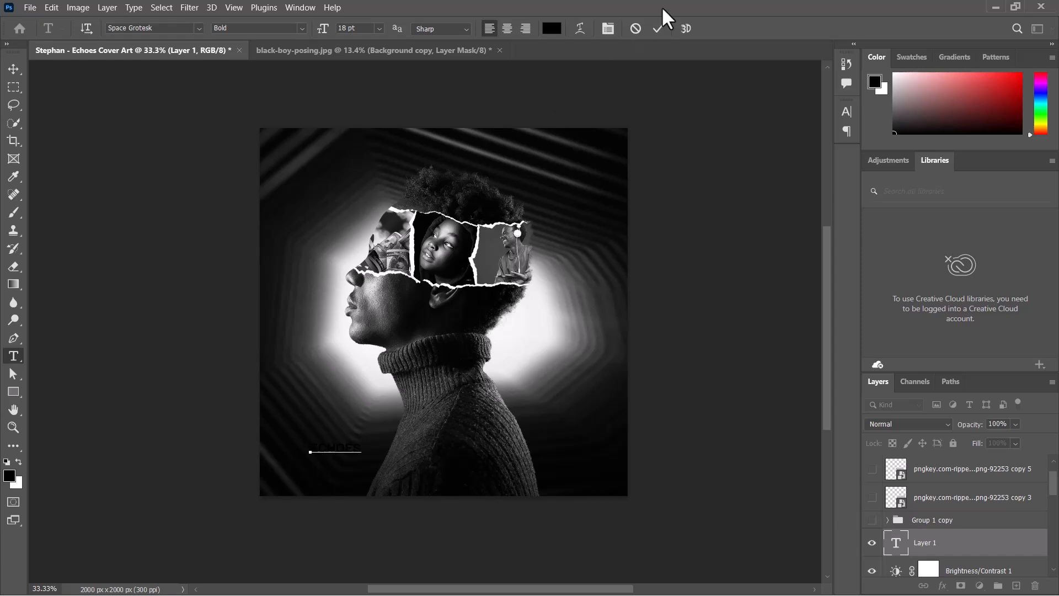
- Set the ECHOES text colour to white and its font size to 36 pt
{"action": "left_click", "coordinate": [13, 69]}
{"action": "left_click", "coordinate": [846, 111]}
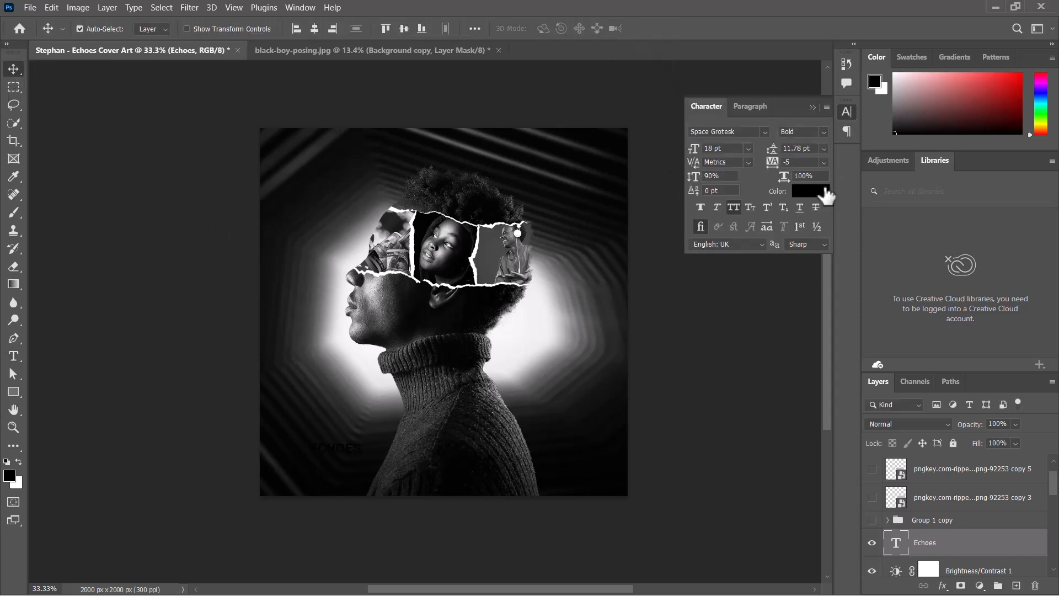
{"action": "left_click", "coordinate": [817, 187]}
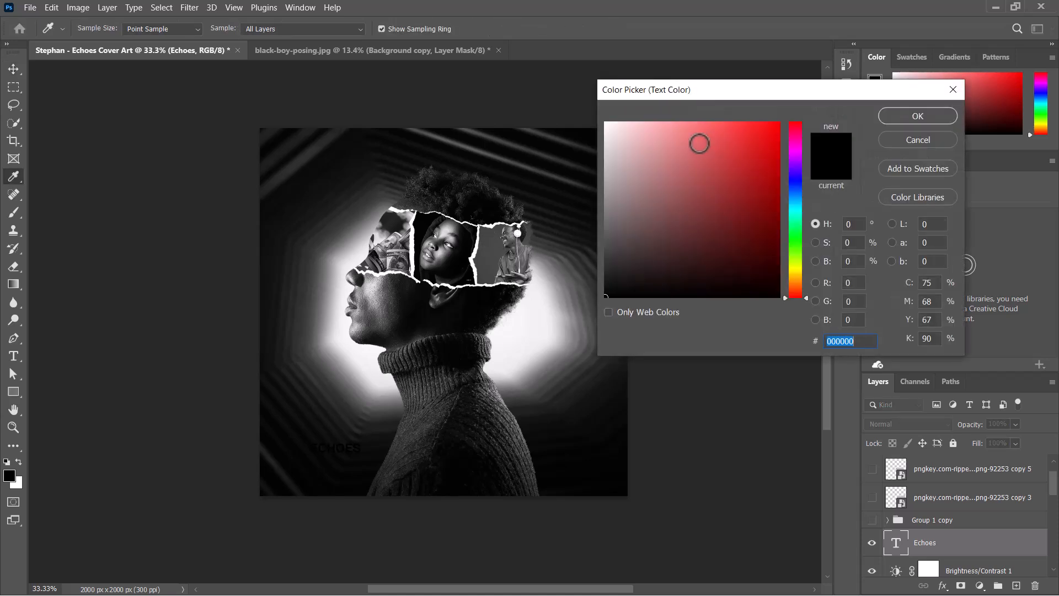
{"action": "left_click", "coordinate": [606, 122]}
{"action": "left_click", "coordinate": [895, 117]}
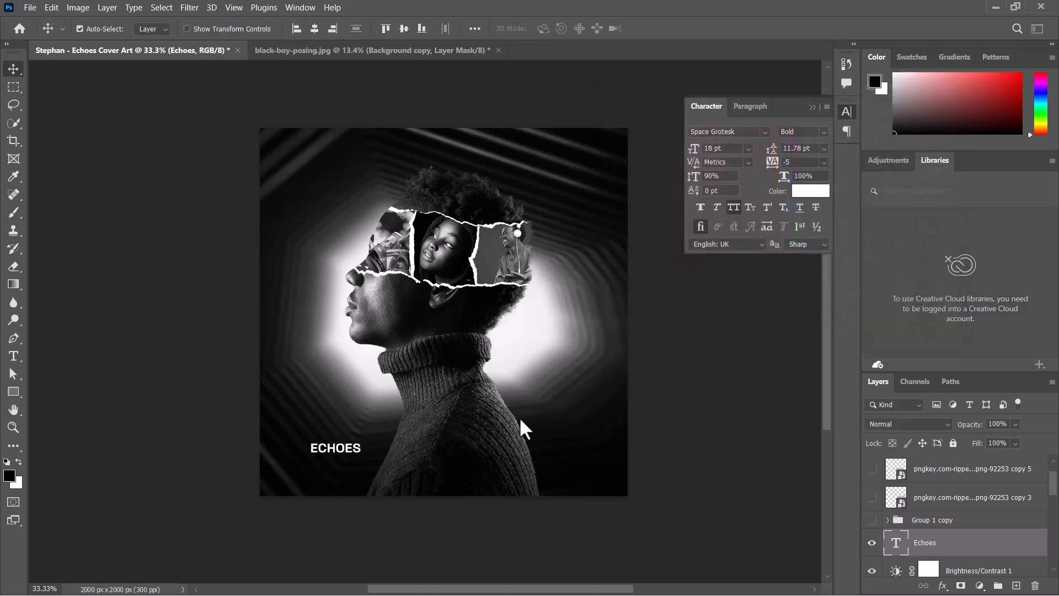
{"action": "left_click", "coordinate": [748, 148]}
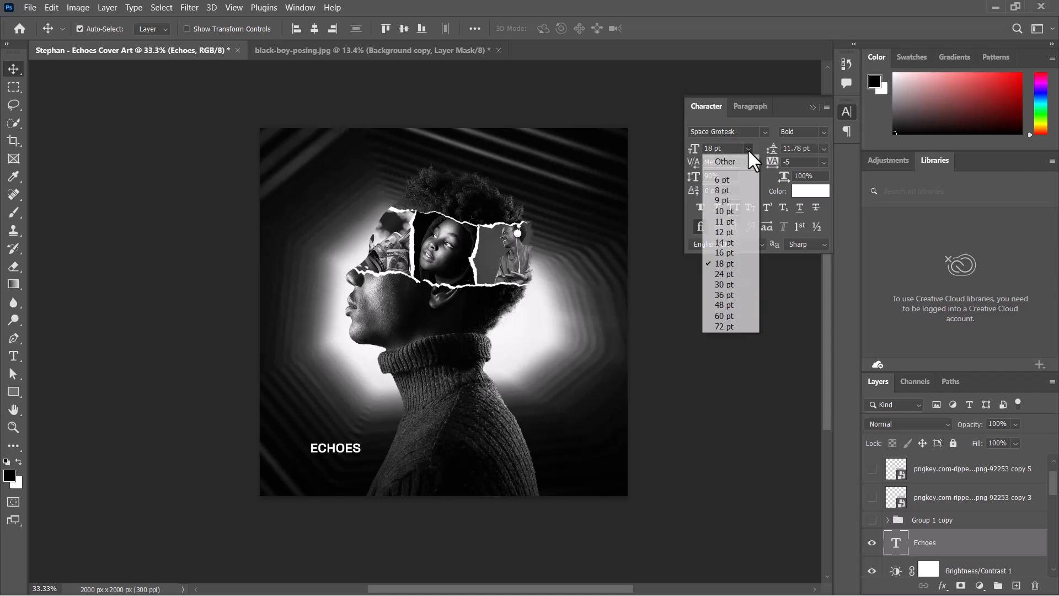
{"action": "left_click", "coordinate": [723, 294]}
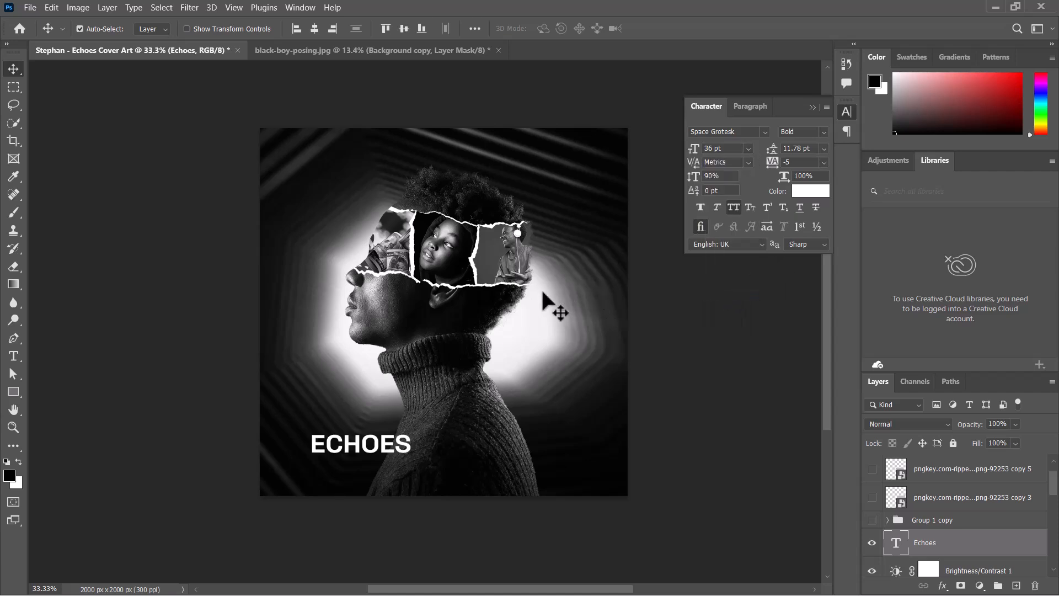
- Move the ECHOES title to the upper right area of the canvas, above the man's head
{"action": "left_click_drag", "start_coordinate": [358, 450], "coordinate": [332, 470]}
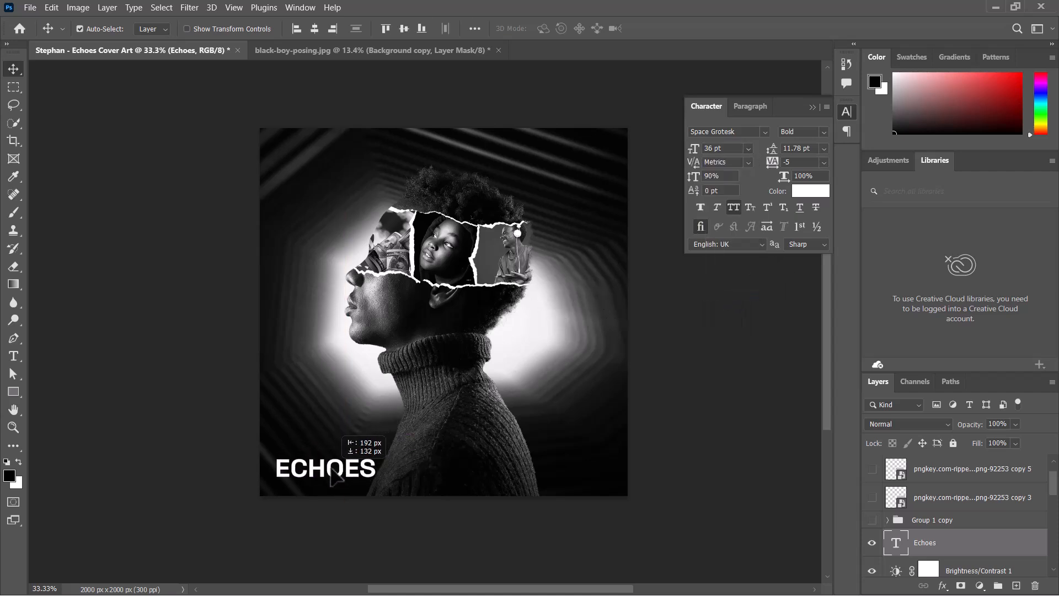
{"action": "left_click_drag", "start_coordinate": [353, 429], "coordinate": [354, 433]}
{"action": "left_click_drag", "start_coordinate": [330, 469], "coordinate": [533, 163]}
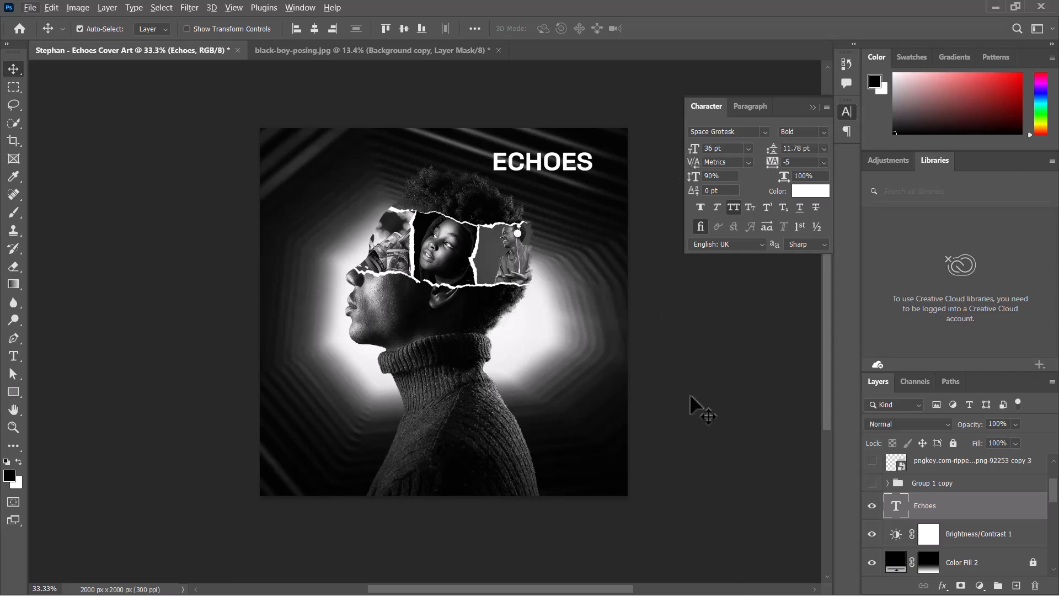
- Open the TRIPOLAR reference cover in Photos for comparison, then switch back to Photoshop
{"action": "key", "text": "super"}
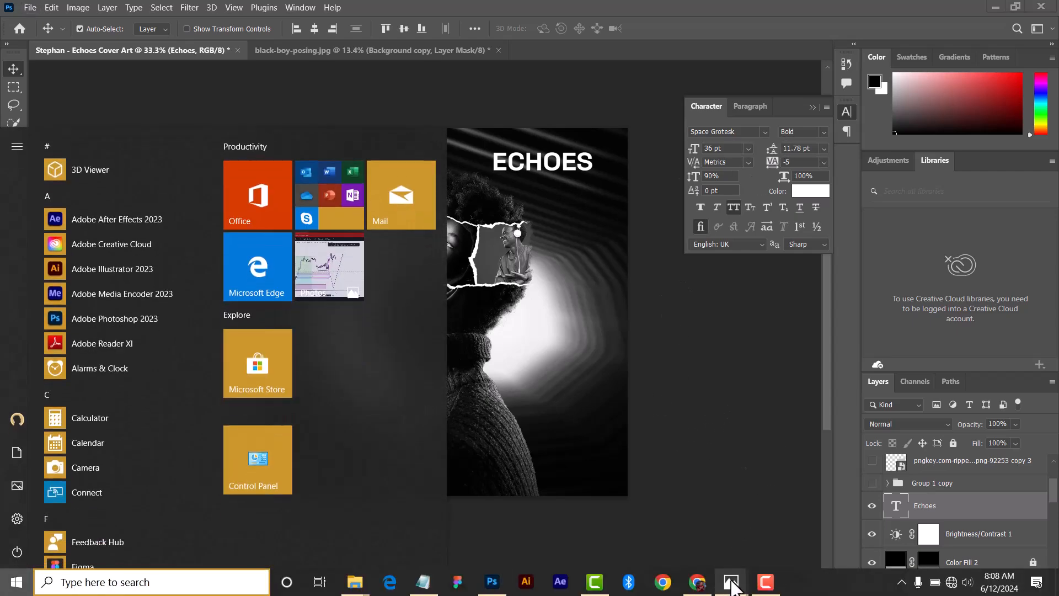
{"action": "mouse_move", "coordinate": [726, 583]}
{"action": "left_click", "coordinate": [687, 524]}
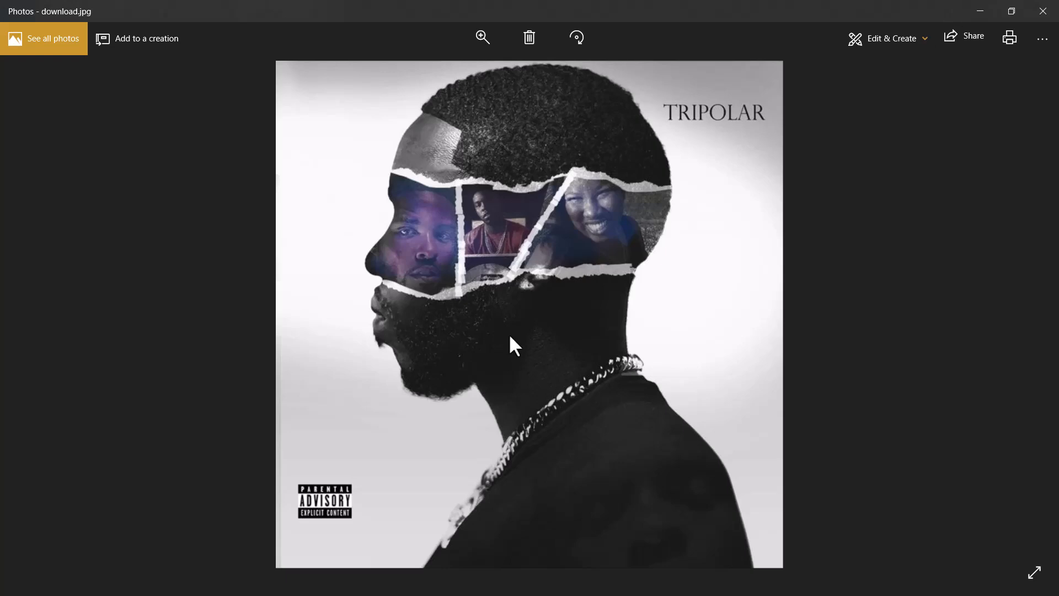
{"action": "key", "text": "super"}
{"action": "left_click", "coordinate": [492, 581]}
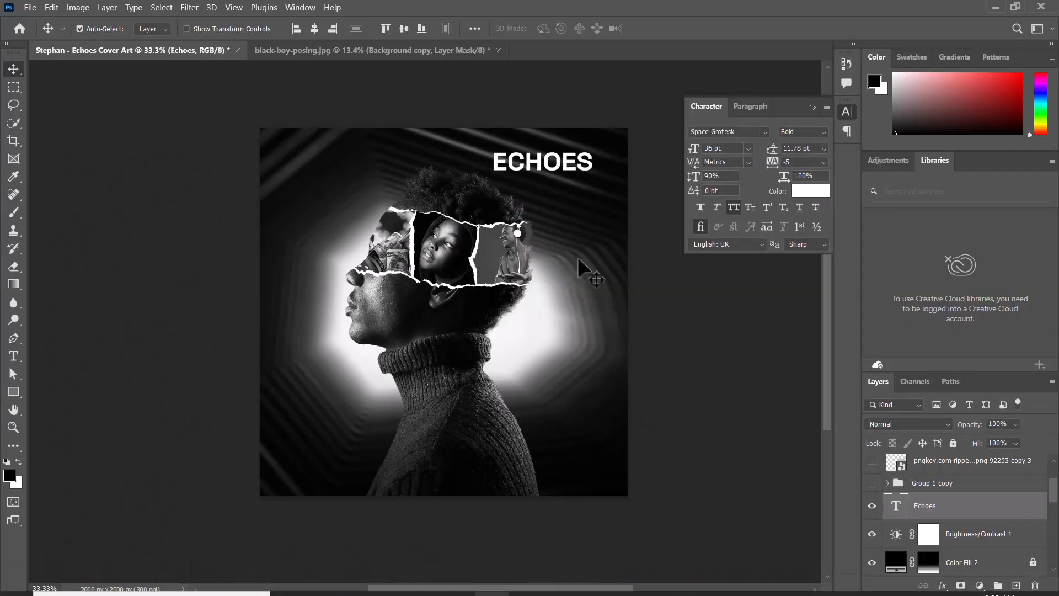
- Nudge the ECHOES title slightly up and to the right
{"action": "left_click_drag", "start_coordinate": [544, 168], "coordinate": [553, 159]}
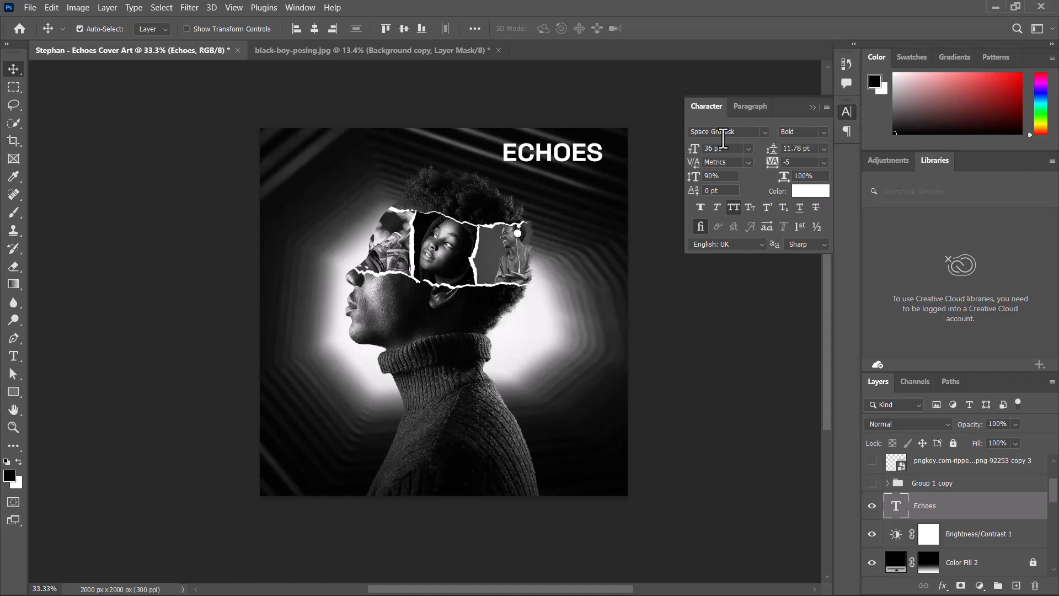
{"action": "left_click", "coordinate": [765, 132]}
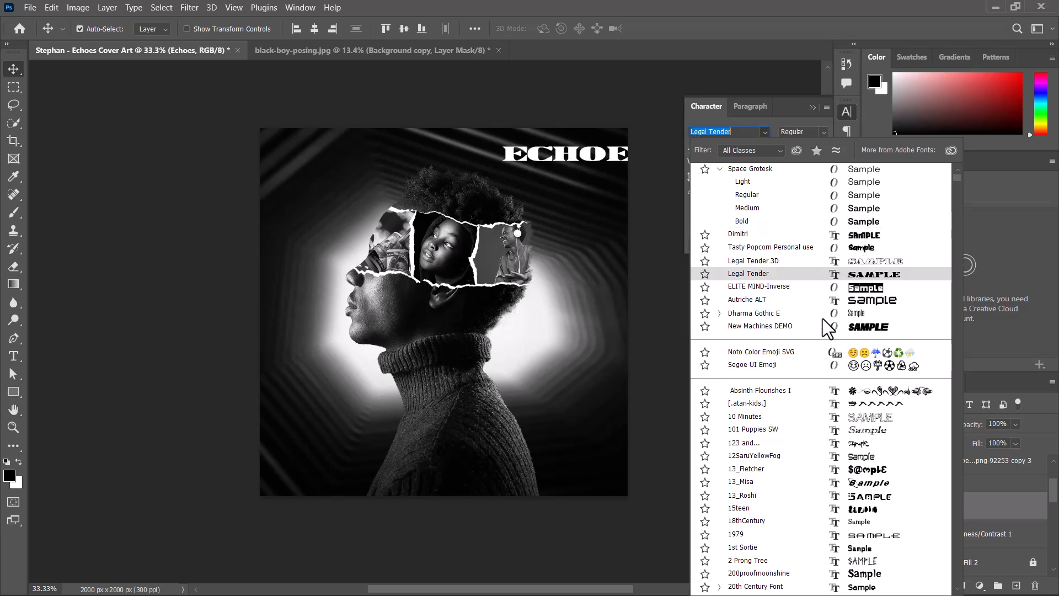
{"action": "key", "text": "Escape"}
{"action": "left_click", "coordinate": [968, 507]}
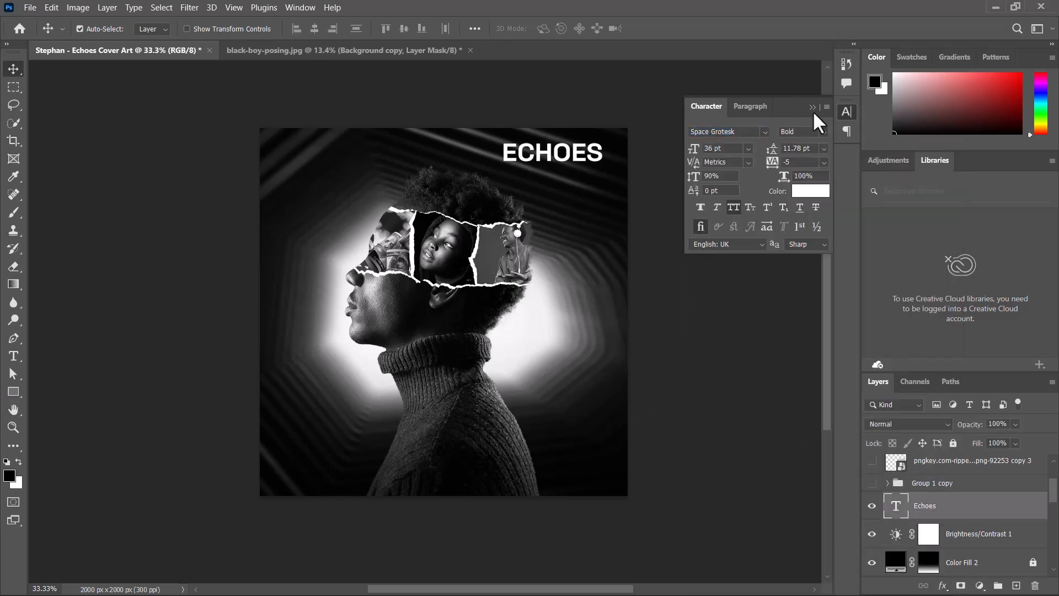
- Duplicate the ECHOES title, restyle the copy in the Dactylographe font, and move it to the canvas's lower left corner
{"action": "key", "text": "ctrl+j"}
{"action": "left_click", "coordinate": [757, 134]}
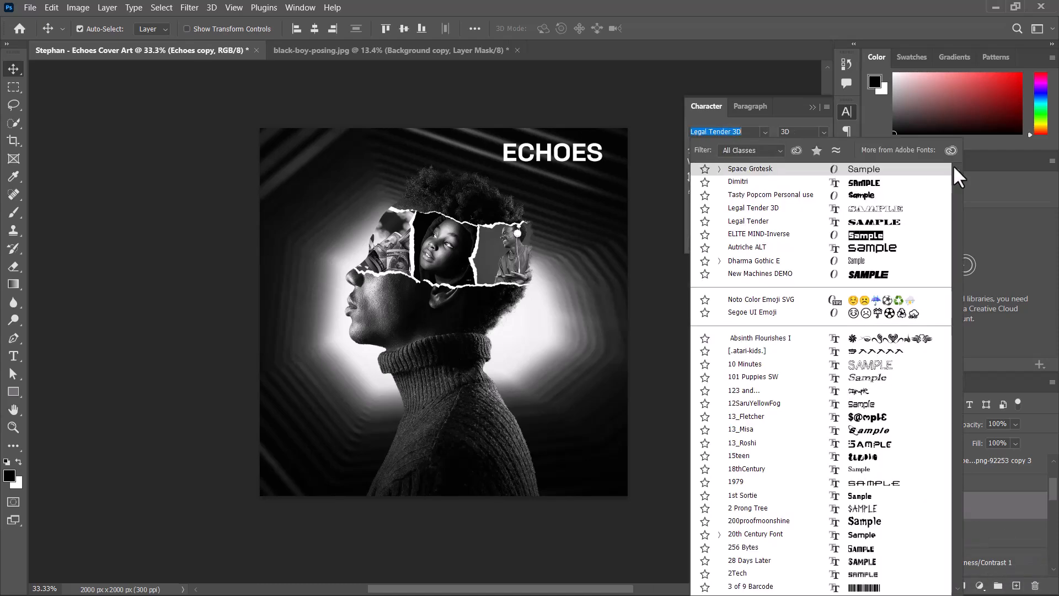
{"action": "left_click_drag", "start_coordinate": [952, 165], "coordinate": [954, 204]}
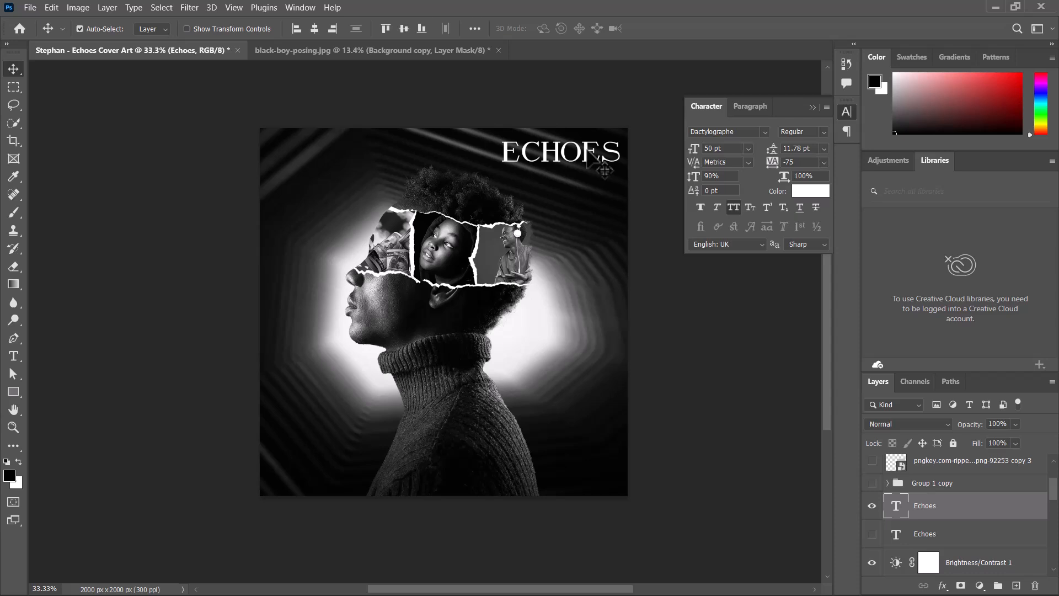
{"action": "left_click_drag", "start_coordinate": [588, 154], "coordinate": [366, 475]}
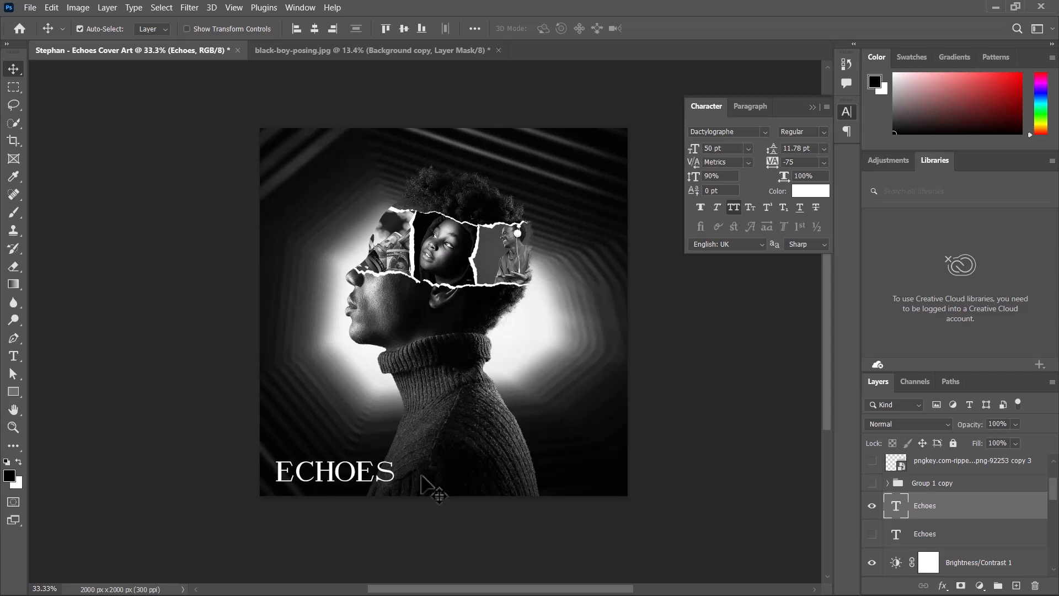
- Nudge the Dactylographe ECHOES copy into place in small steps near the lower left edge
{"action": "key", "text": "Down"}
{"action": "key", "text": "Down"}
{"action": "key", "text": "Down"}
{"action": "key", "text": "Down"}
{"action": "key", "text": "Down"}
{"action": "key", "text": "Down"}
{"action": "key", "text": "Right"}
{"action": "key", "text": "Right"}
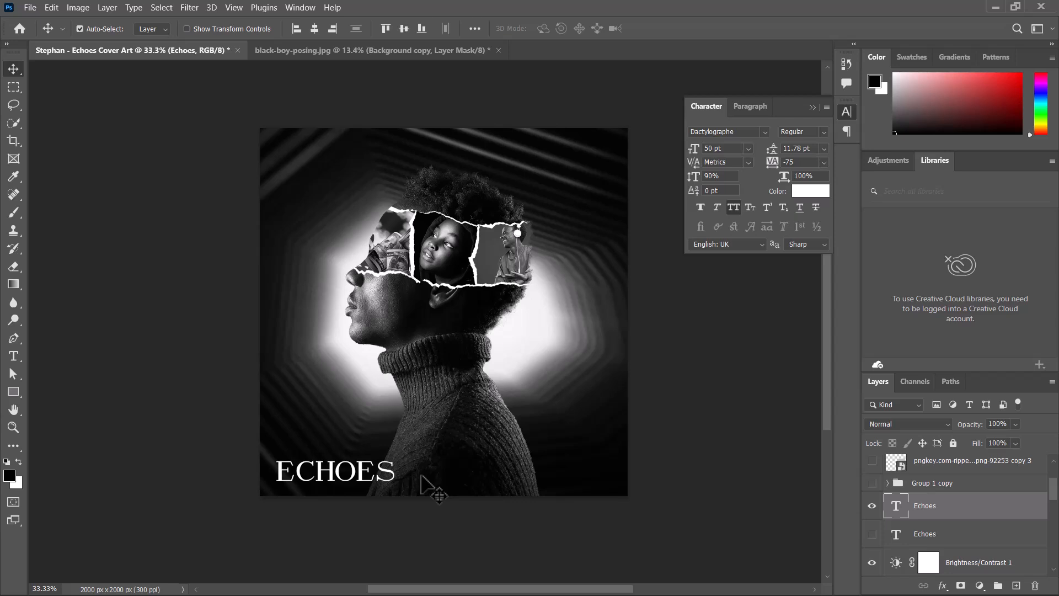
{"action": "key", "text": "Up"}
{"action": "key", "text": "Up"}
{"action": "key", "text": "Up"}
{"action": "key", "text": "Up"}
{"action": "key", "text": "Up"}
{"action": "key", "text": "Up"}
{"action": "key", "text": "Up"}
{"action": "key", "text": "Up"}
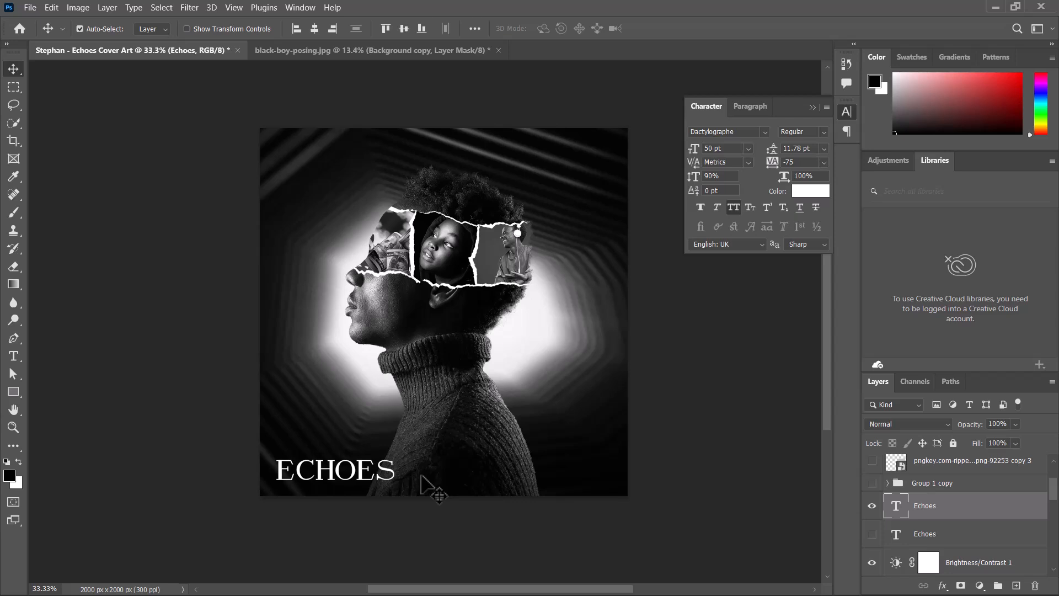
{"action": "key", "text": "Right"}
{"action": "key", "text": "Right"}
{"action": "key", "text": "Right"}
{"action": "key", "text": "Right"}
{"action": "key", "text": "Right"}
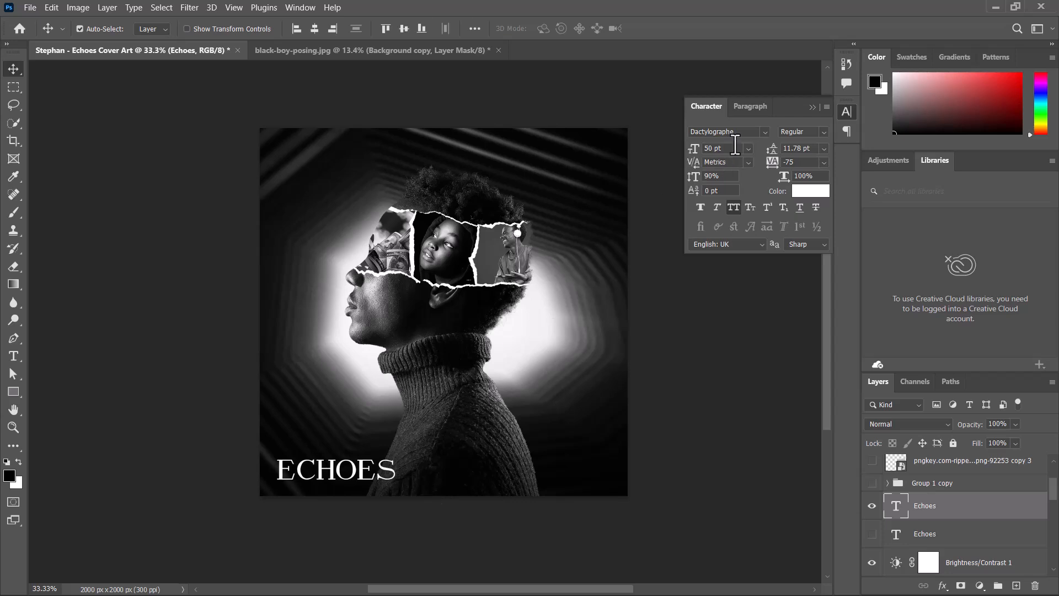
- Set the Dactylographe ECHOES copy's font size to 55 pt and nudge it back into the lower left corner
{"action": "left_click", "coordinate": [748, 149]}
{"action": "left_click", "coordinate": [718, 310]}
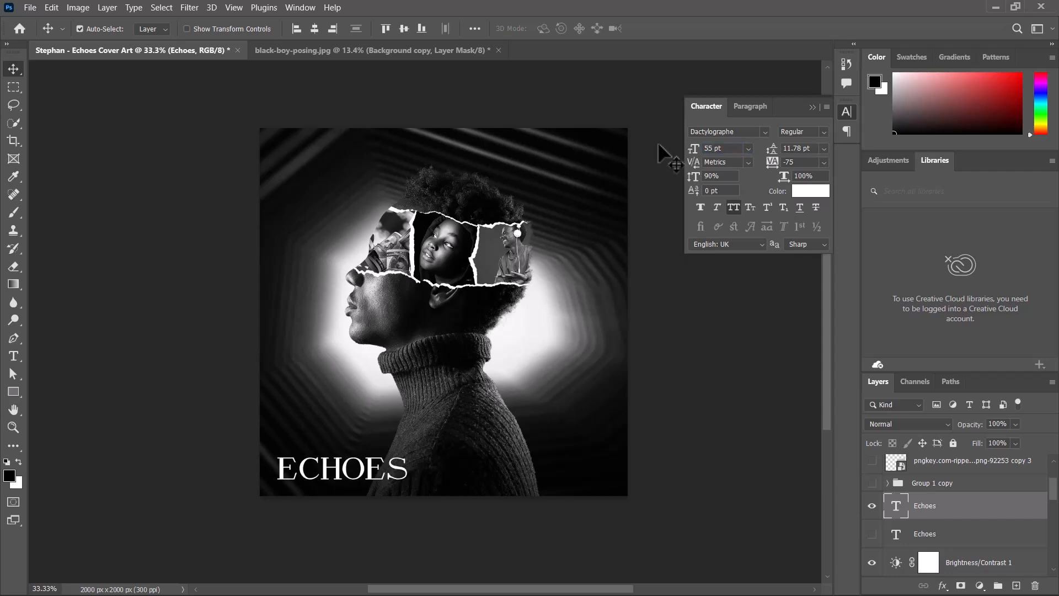
{"action": "key", "text": "Down"}
{"action": "key", "text": "Down"}
{"action": "key", "text": "Down"}
{"action": "key", "text": "Right"}
{"action": "key", "text": "Right"}
{"action": "key", "text": "Down"}
{"action": "key", "text": "Down"}
{"action": "key", "text": "Down"}
{"action": "key", "text": "Down"}
{"action": "key", "text": "Down"}
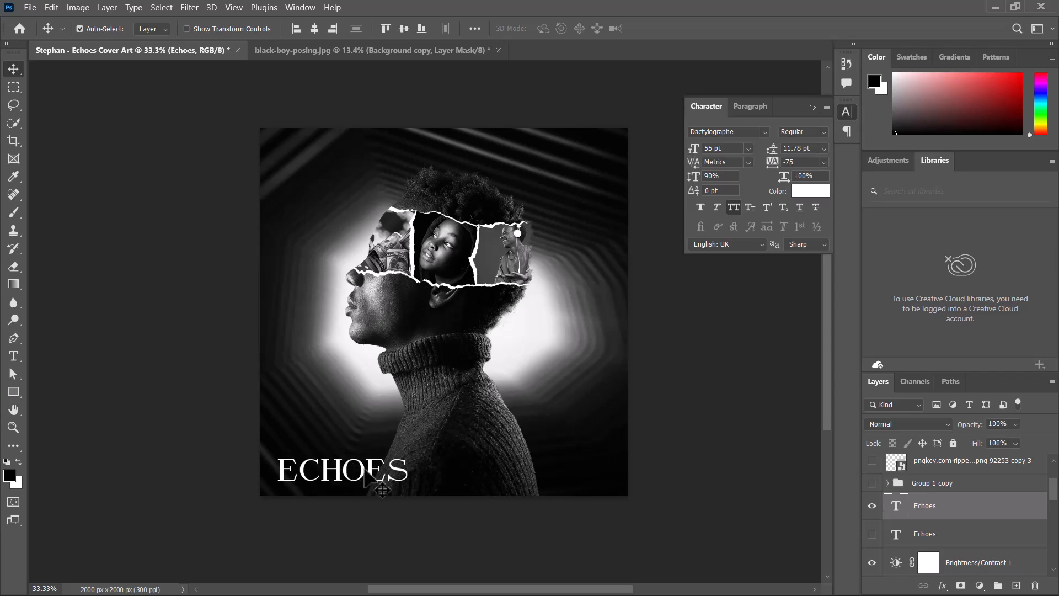
{"action": "mouse_move", "coordinate": [355, 468]}
{"action": "left_mouse_down"}
{"action": "mouse_move", "coordinate": [331, 350]}
{"action": "mouse_move", "coordinate": [366, 148]}
{"action": "mouse_move", "coordinate": [567, 153]}
{"action": "mouse_move", "coordinate": [400, 373]}
{"action": "mouse_move", "coordinate": [353, 484]}
{"action": "mouse_move", "coordinate": [364, 479]}
{"action": "left_mouse_up"}
- Show the original Space Grotesk ECHOES layer again and move it to the canvas's lower right corner
{"action": "left_click", "coordinate": [928, 537]}
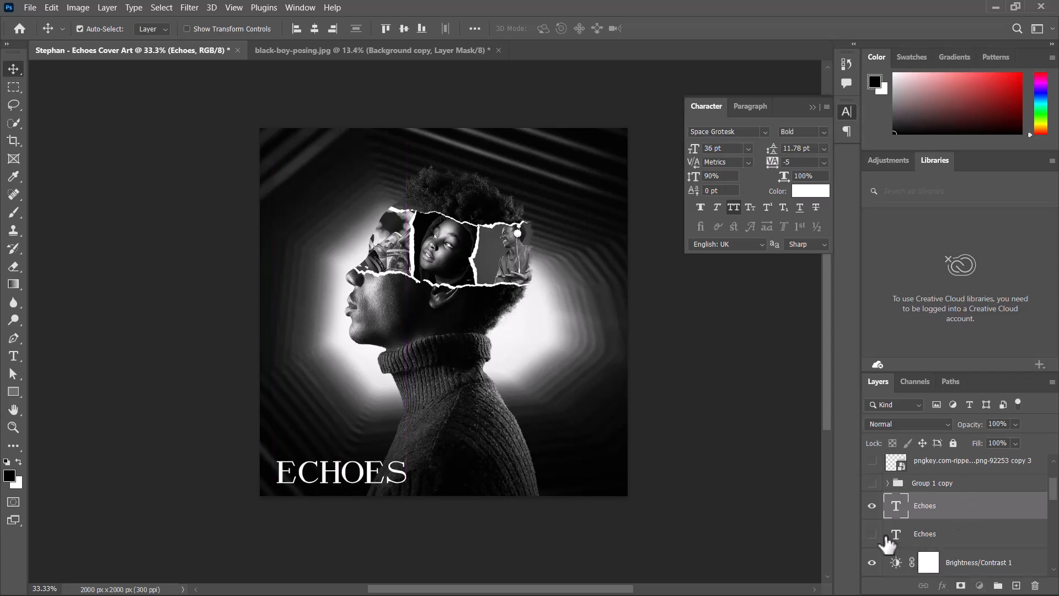
{"action": "left_click", "coordinate": [872, 534]}
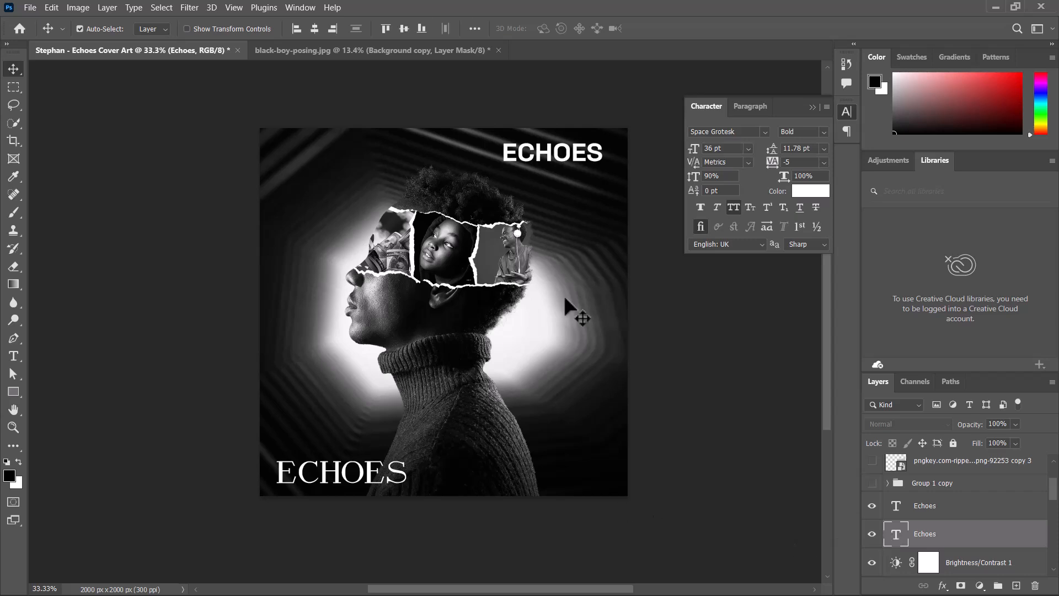
{"action": "left_click_drag", "start_coordinate": [549, 140], "coordinate": [553, 432]}
- Look up the artist's stage name in the Notepad notes, then return to Photoshop
{"action": "key", "text": "super"}
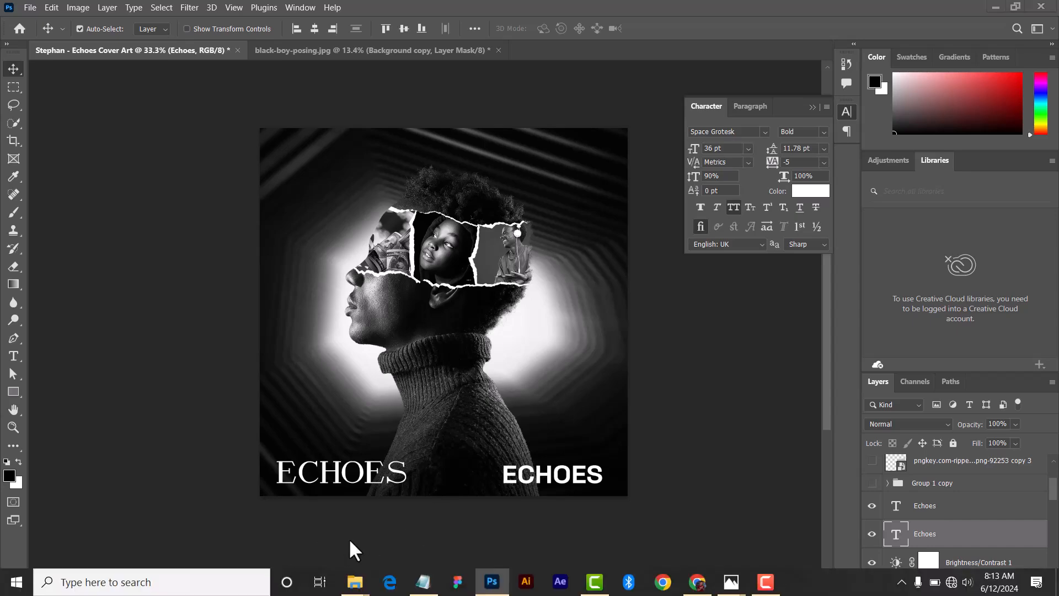
{"action": "left_click", "coordinate": [424, 585]}
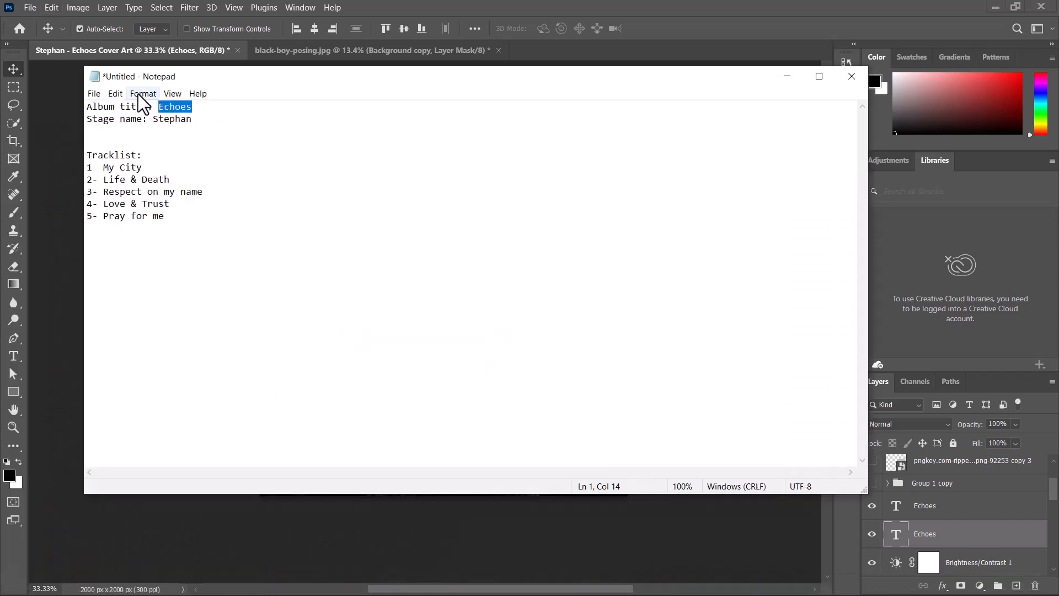
{"action": "left_click_drag", "start_coordinate": [154, 119], "coordinate": [184, 123]}
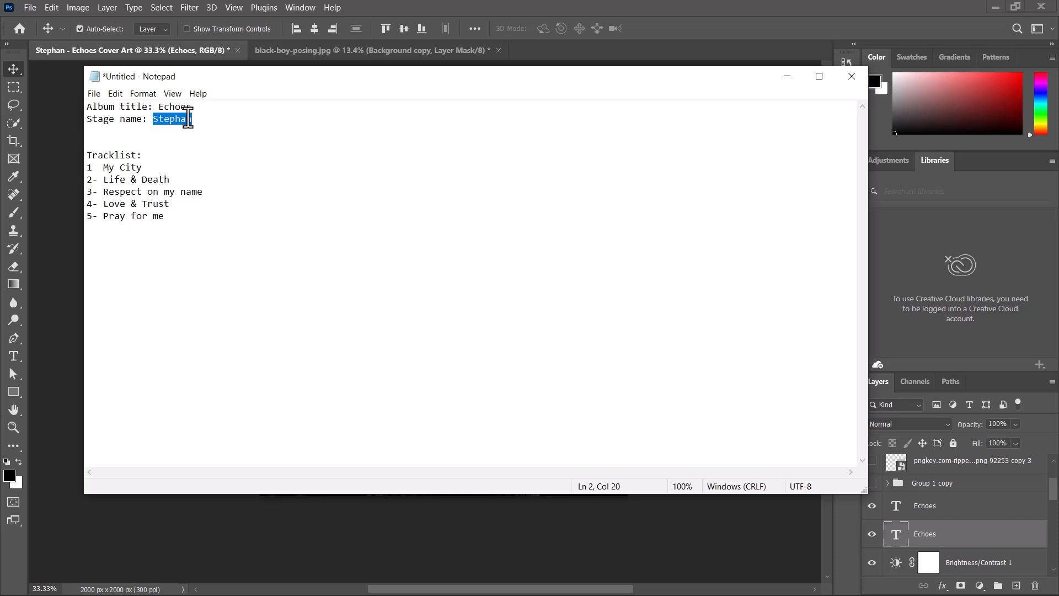
{"action": "key", "text": "super"}
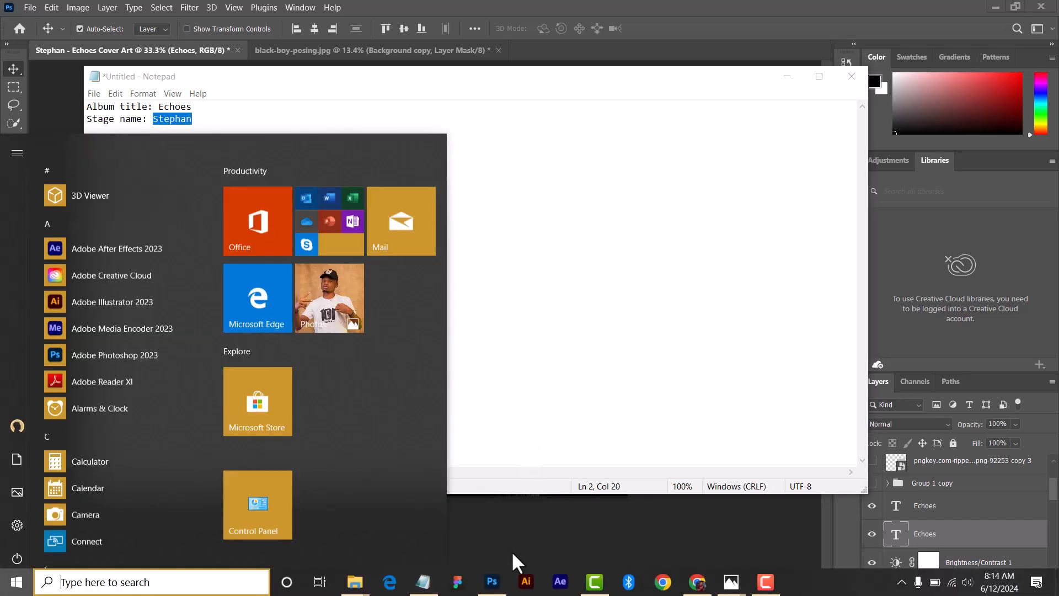
{"action": "left_click", "coordinate": [513, 585]}
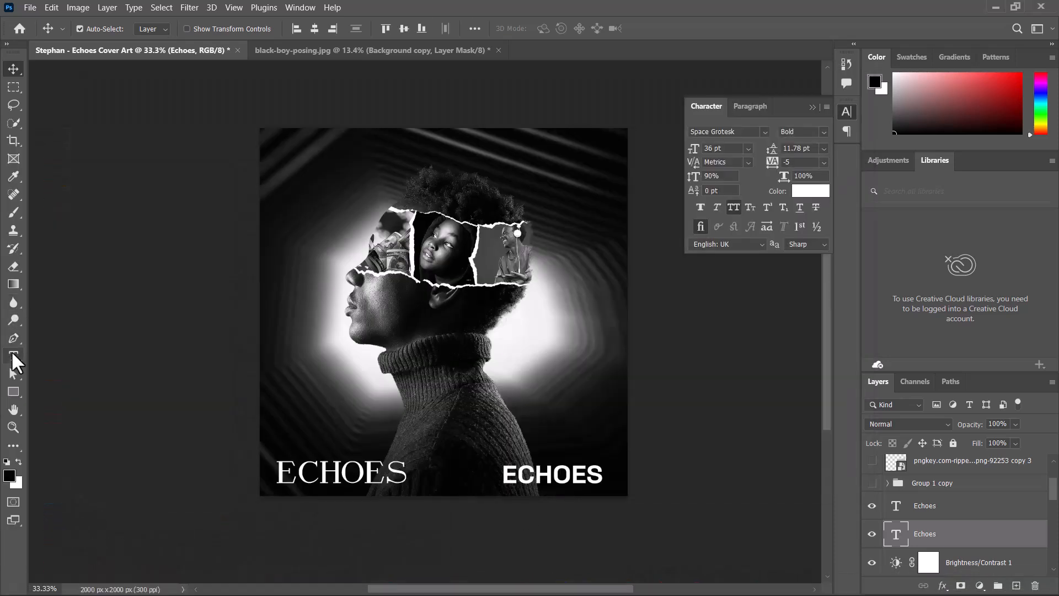
- Replace the lower-right ECHOES text with the artist's stage name in capitals and commit the edit
{"action": "left_click", "coordinate": [13, 356]}
{"action": "left_click_drag", "start_coordinate": [505, 472], "coordinate": [604, 468]}
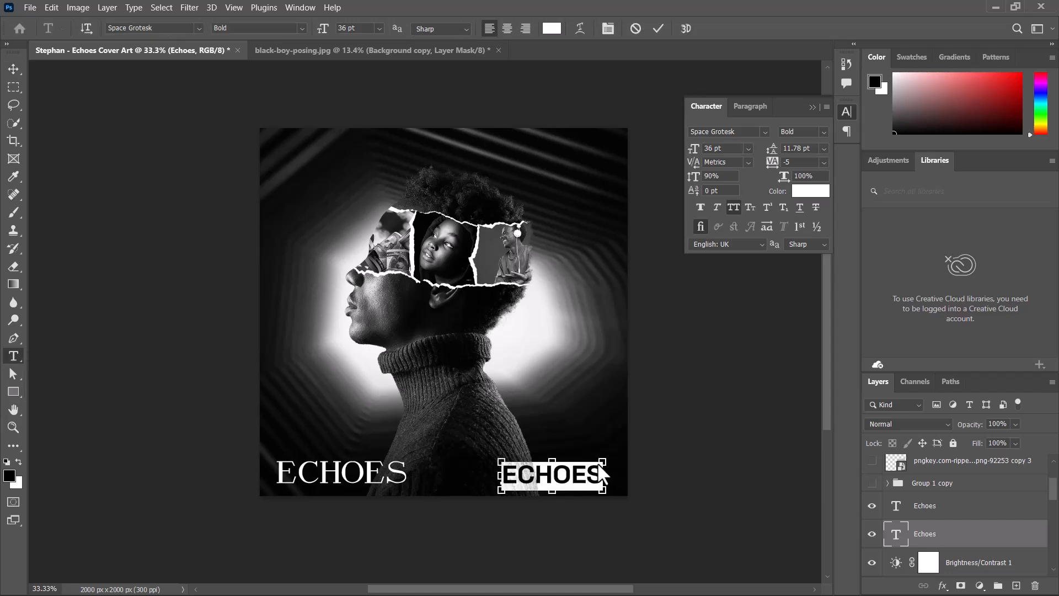
{"action": "type", "text": "STEPHAN"}
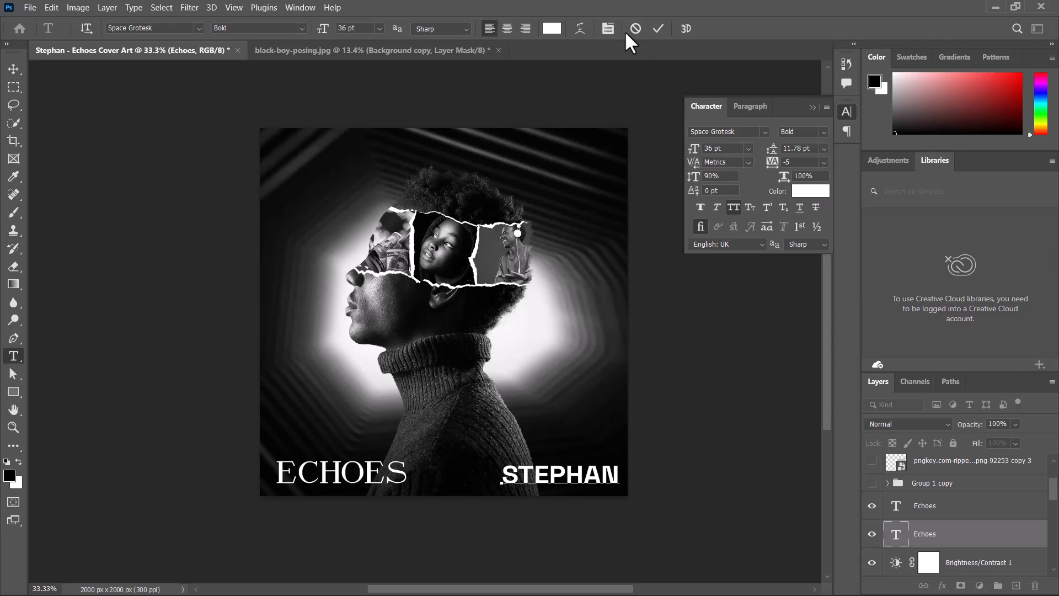
{"action": "left_click", "coordinate": [12, 65]}
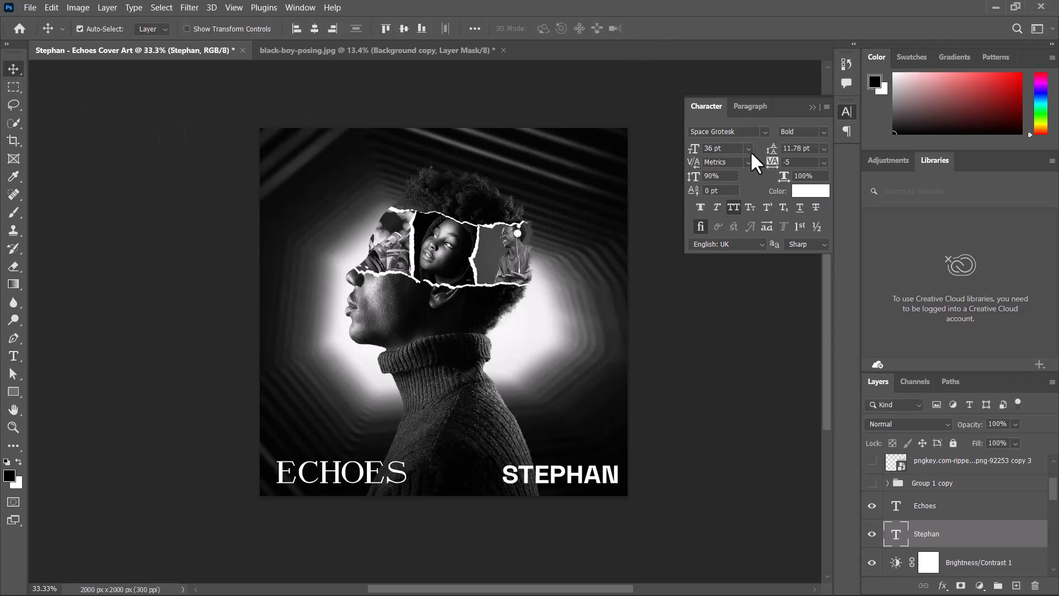
{"action": "left_click", "coordinate": [748, 148]}
{"action": "left_click", "coordinate": [746, 144]}
{"action": "left_click", "coordinate": [764, 131]}
{"action": "scroll", "coordinate": [785, 248], "scroll_direction": "up", "scroll_amount": 10}
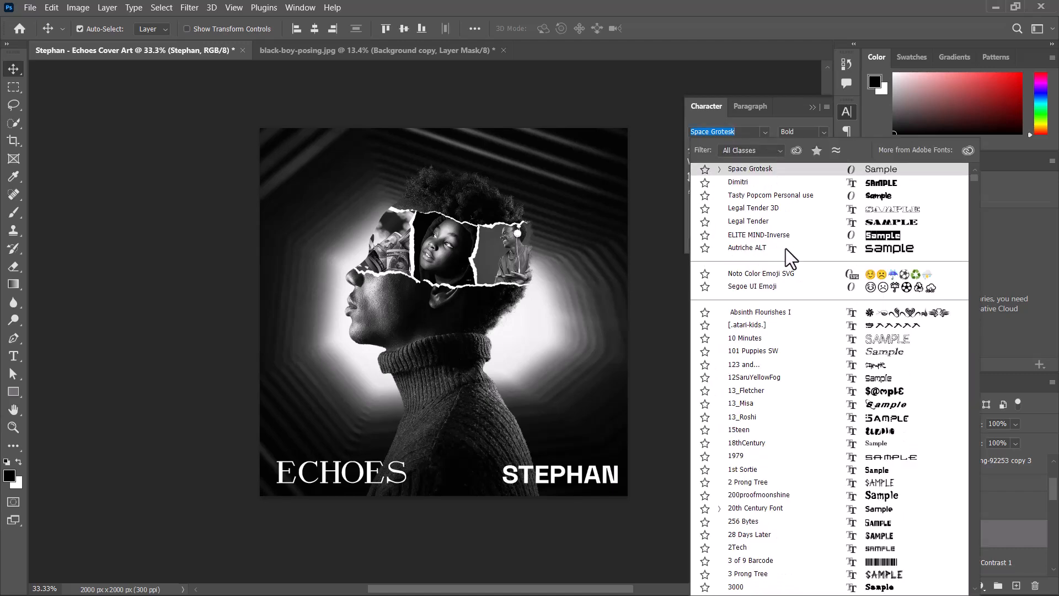
{"action": "scroll", "coordinate": [975, 177], "scroll_direction": "up", "scroll_amount": 1}
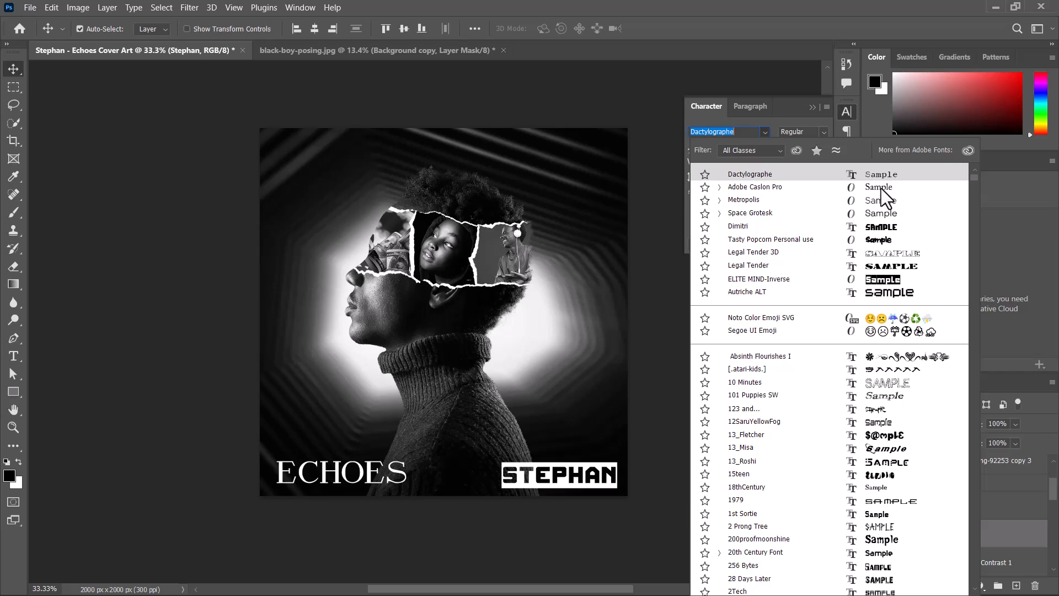
{"action": "key", "text": "Down"}
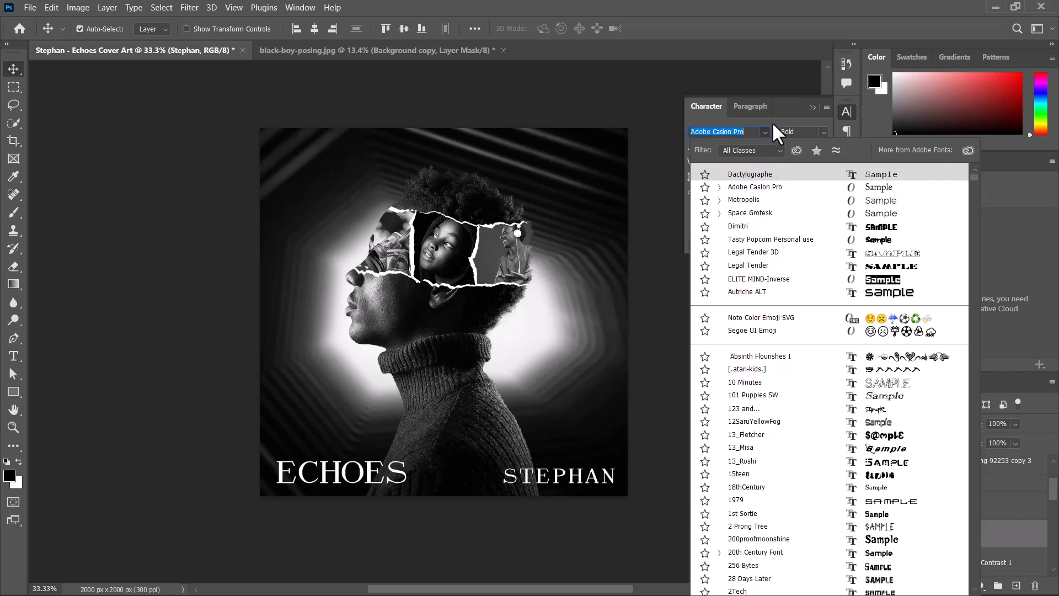
{"action": "left_click", "coordinate": [785, 112]}
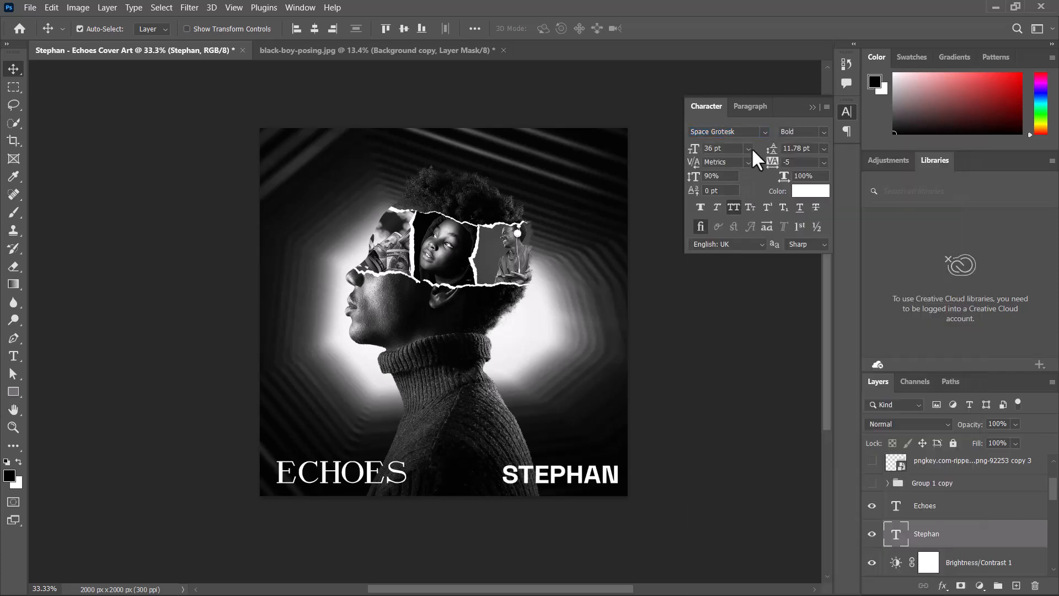
- Set the stage-name text to 18 pt and reposition it in the canvas's lower right corner
{"action": "left_click", "coordinate": [748, 149]}
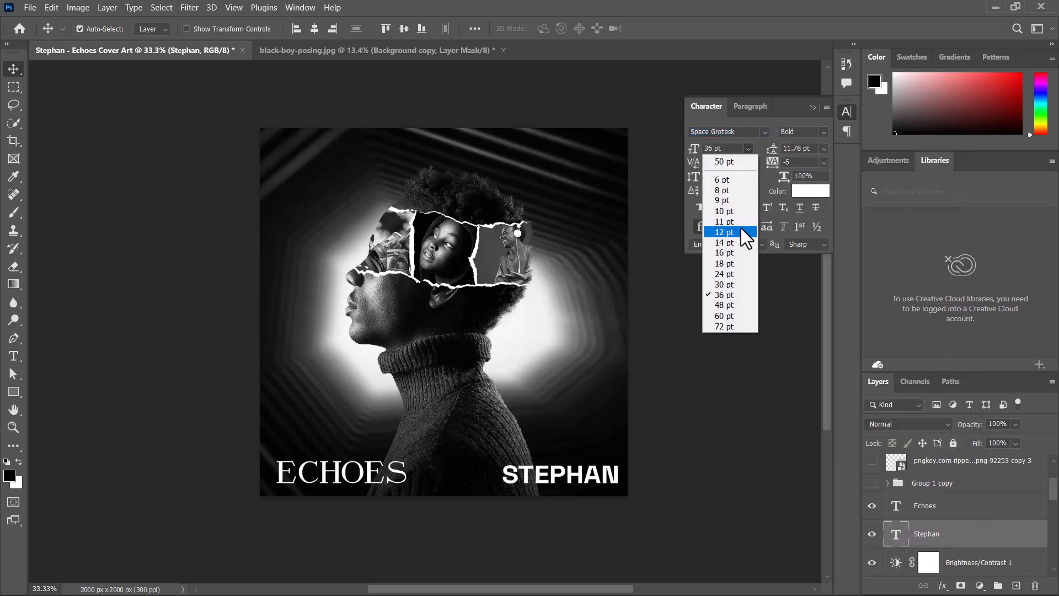
{"action": "left_click", "coordinate": [728, 264]}
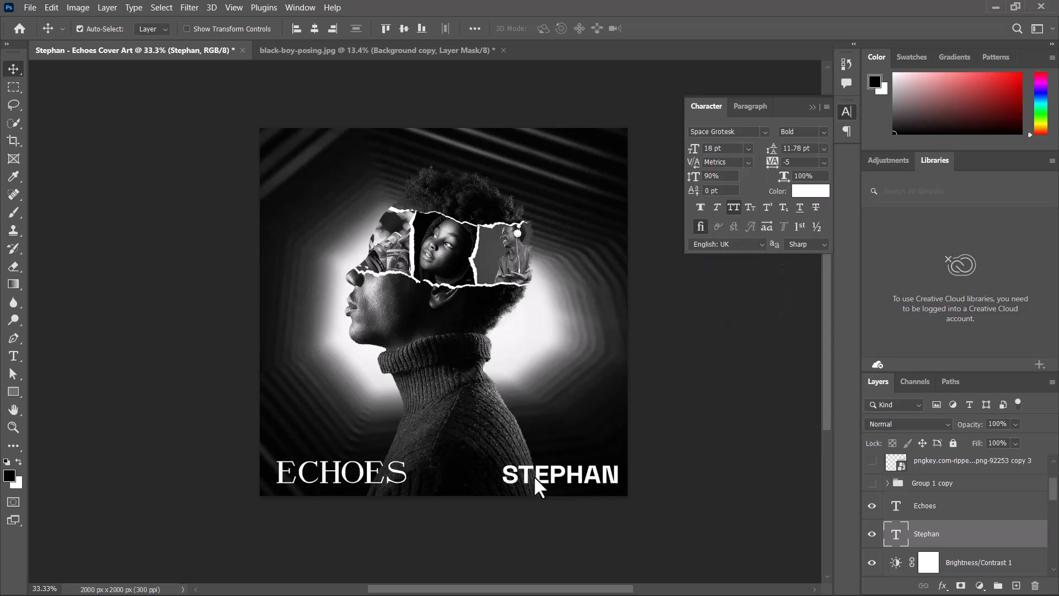
{"action": "left_click_drag", "start_coordinate": [551, 486], "coordinate": [595, 479]}
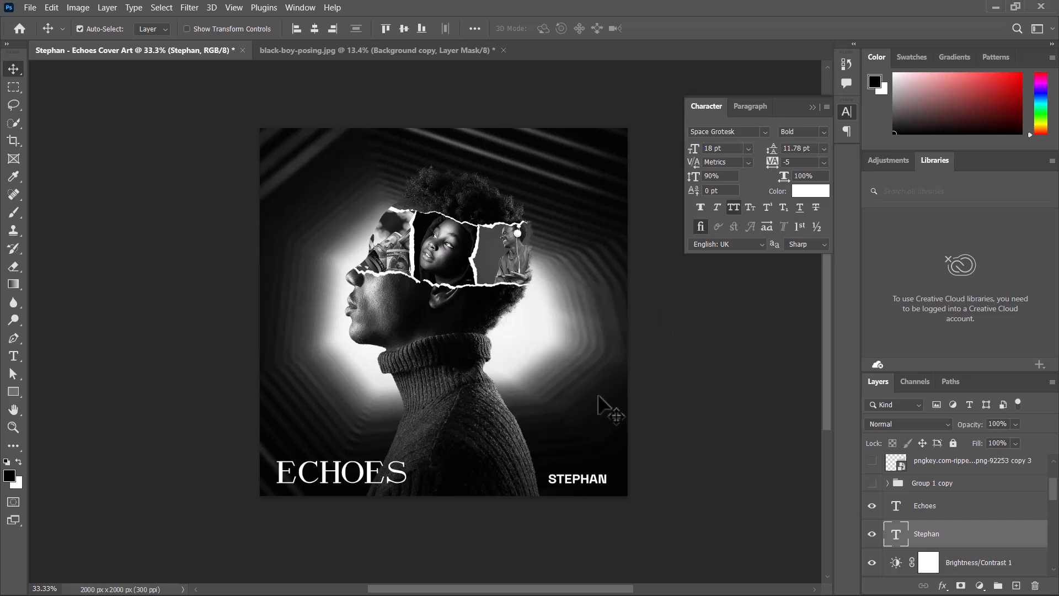
{"action": "left_click_drag", "start_coordinate": [573, 479], "coordinate": [650, 430]}
{"action": "left_click_drag", "start_coordinate": [532, 480], "coordinate": [586, 477]}
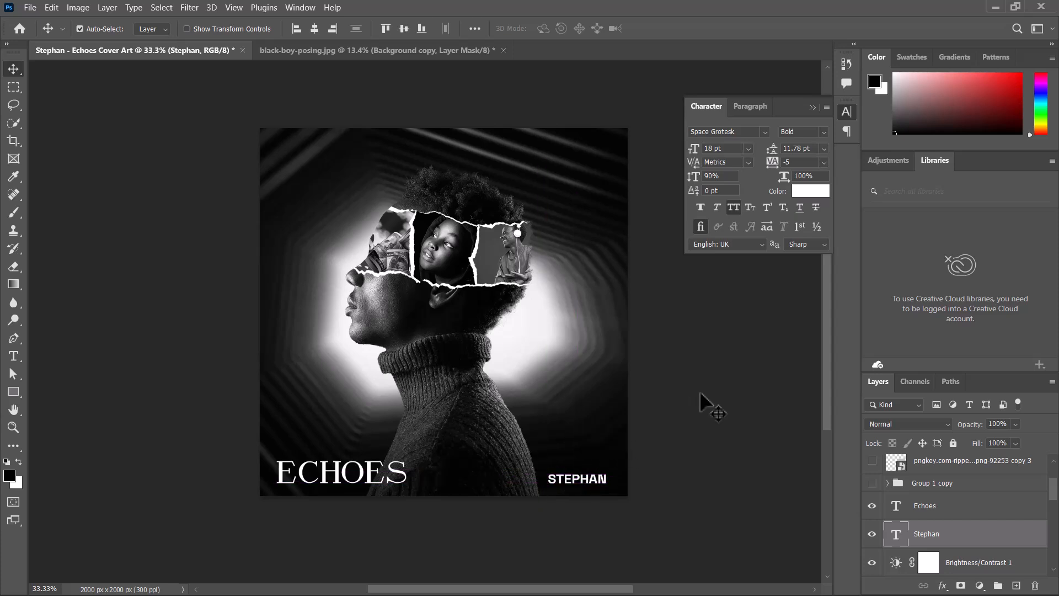
{"action": "left_click", "coordinate": [699, 390]}
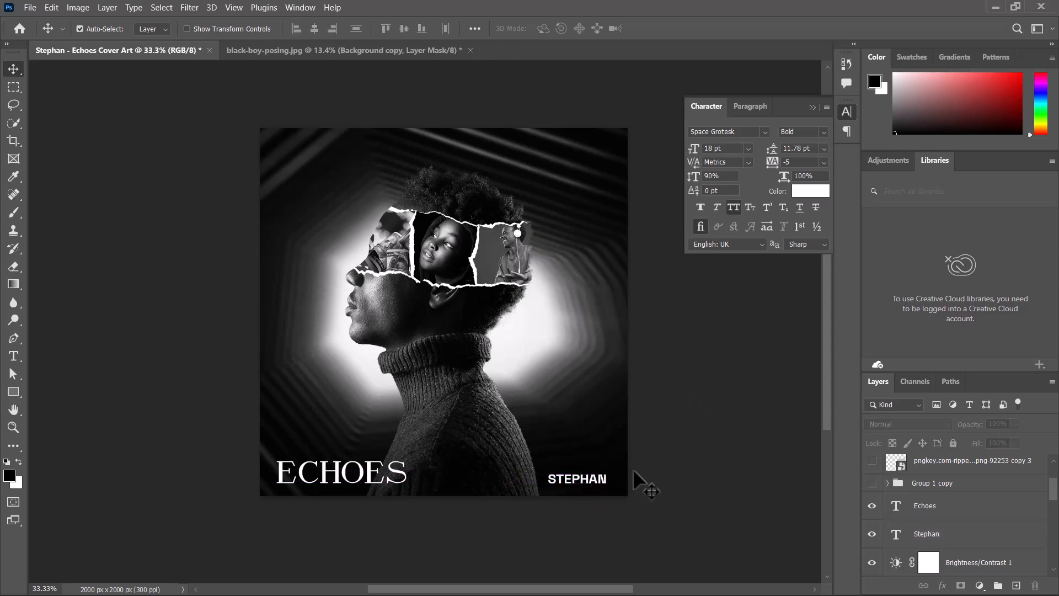
- Select both the stage-name and Dactylographe ECHOES layers and nudge them upward together
{"action": "left_click", "coordinate": [596, 479]}
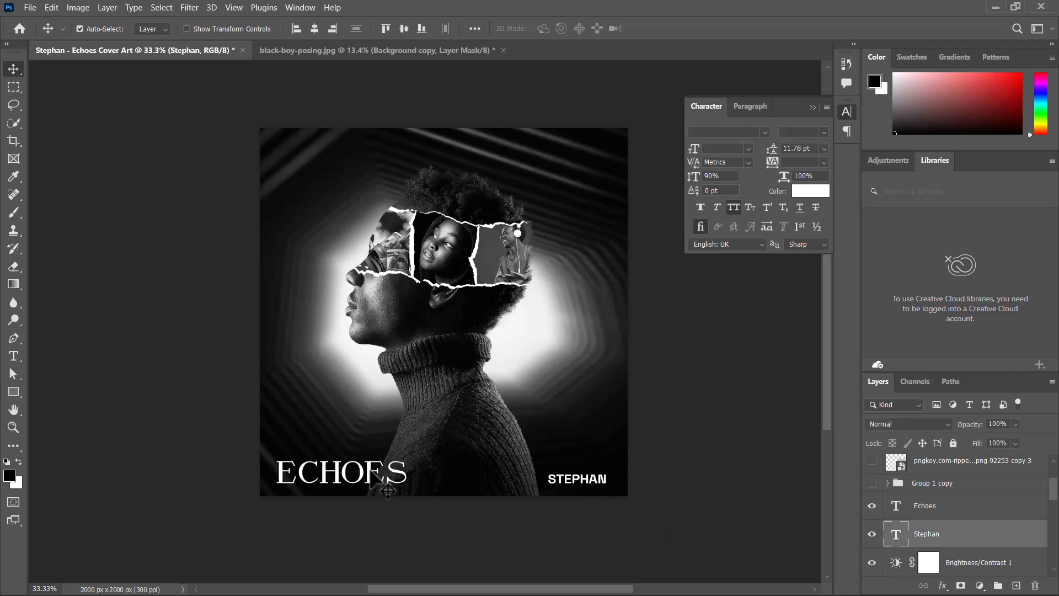
{"action": "left_click", "coordinate": [388, 490], "text": "shift"}
{"action": "key", "text": "shift+Up"}
{"action": "key", "text": "shift+Up"}
{"action": "key", "text": "shift+Up"}
{"action": "key", "text": "shift+Up"}
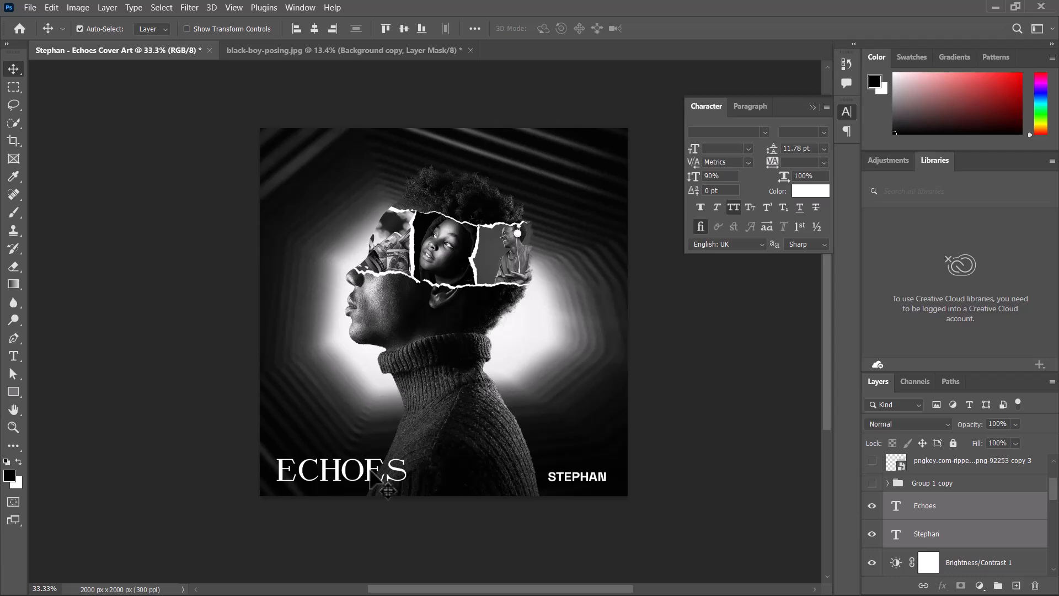
- Nudge the two selected text layers further upward in larger increments, backing off by one
{"action": "key", "text": "shift+Up"}
{"action": "key", "text": "shift+Up"}
{"action": "key", "text": "shift+Up"}
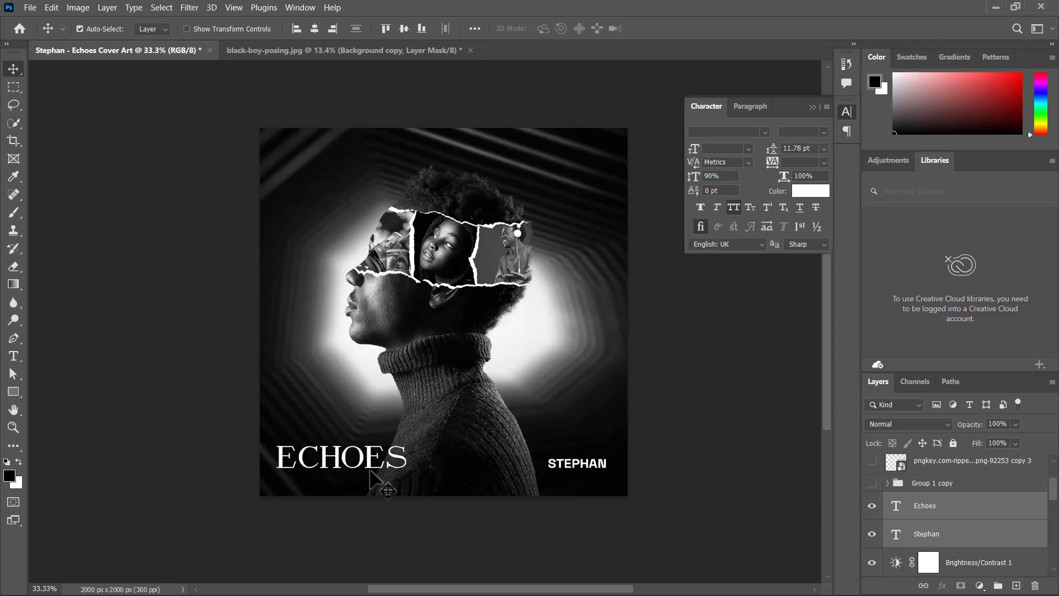
{"action": "key", "text": "shift+Down"}
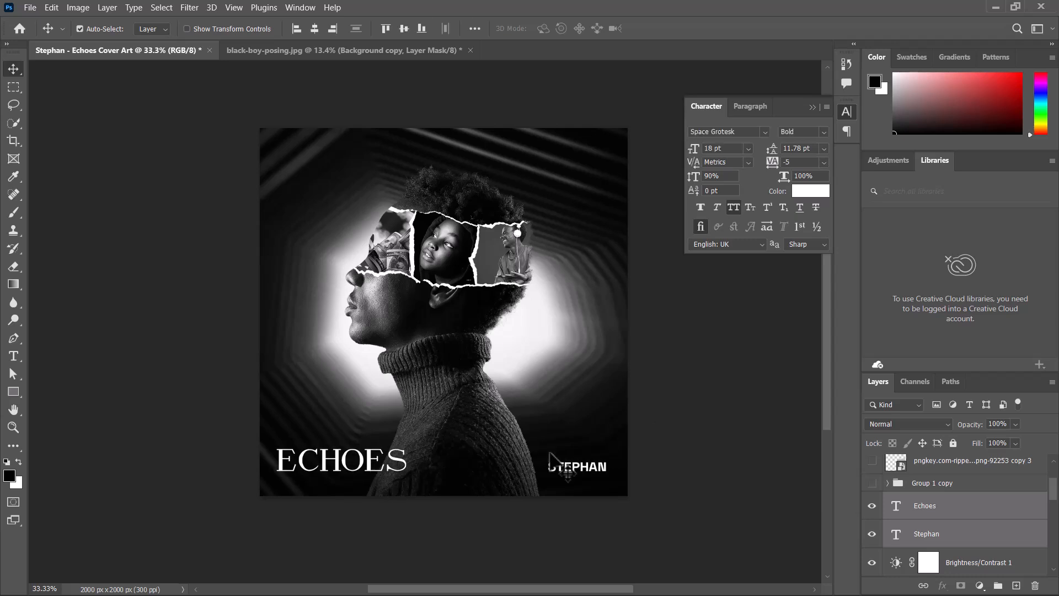
- Select only the ECHOES title and nudge it slightly to the right
{"action": "left_click", "coordinate": [254, 485]}
{"action": "left_click", "coordinate": [325, 462]}
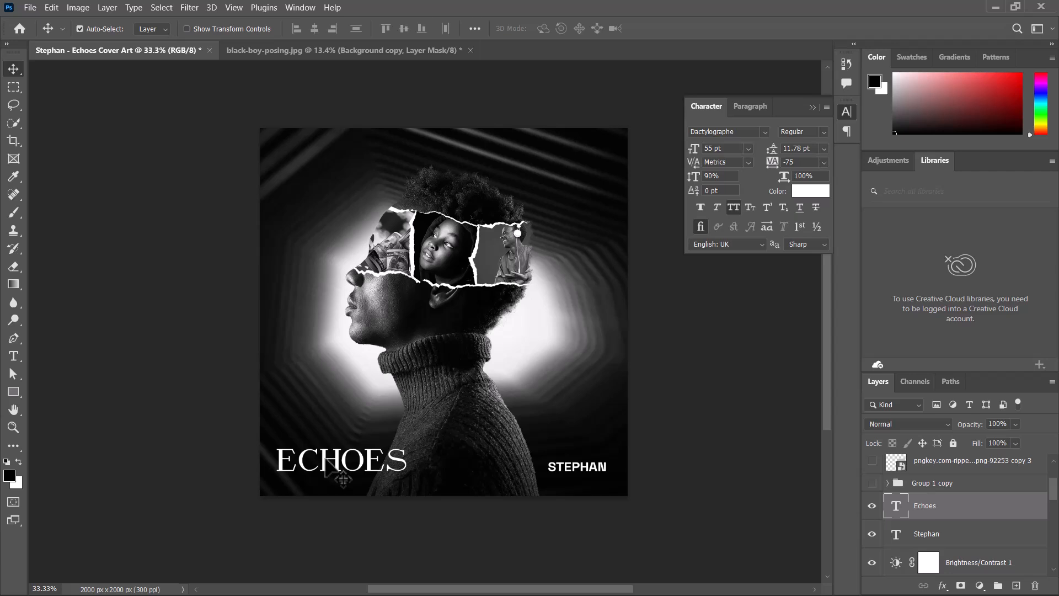
{"action": "key", "text": "shift+Right"}
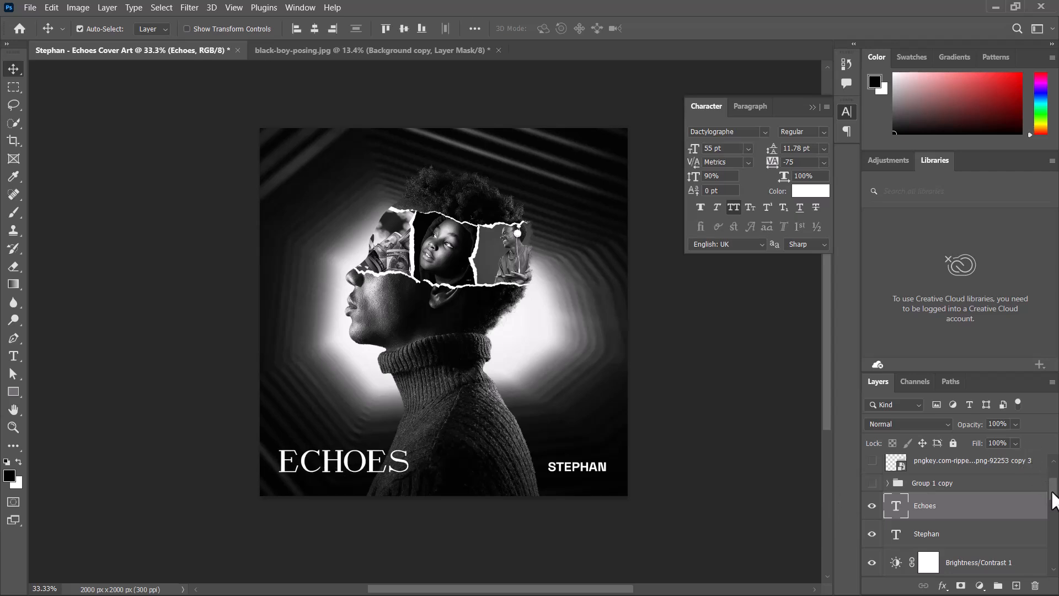
- Add vertical guides at the left edge of ECHOES and right edge of the stage name, plus horizontal guides near the bottom and top
{"action": "left_click_drag", "start_coordinate": [1054, 494], "coordinate": [1055, 479]}
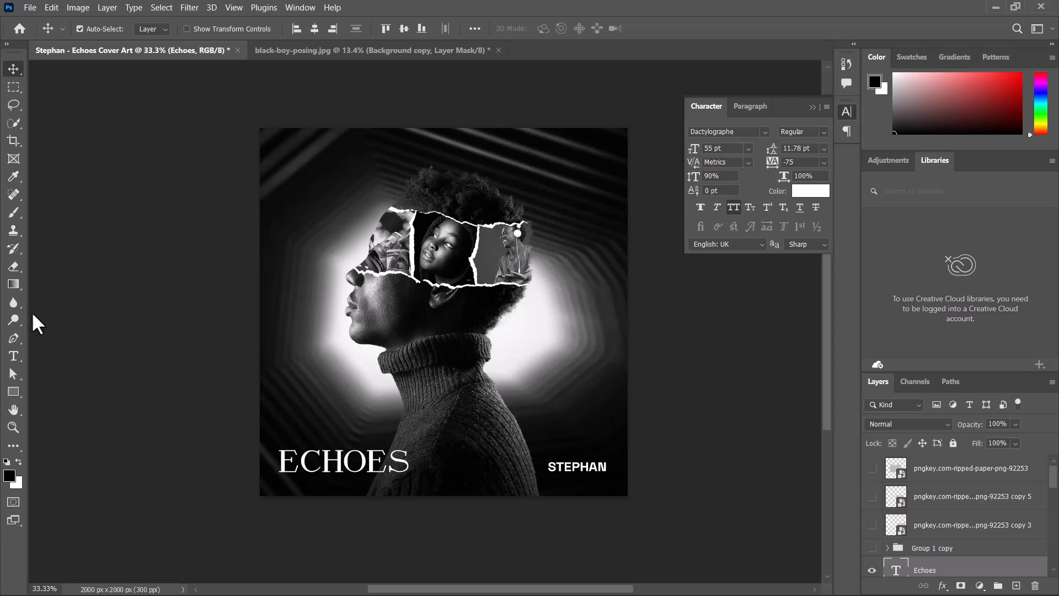
{"action": "left_click_drag", "start_coordinate": [33, 311], "coordinate": [274, 366]}
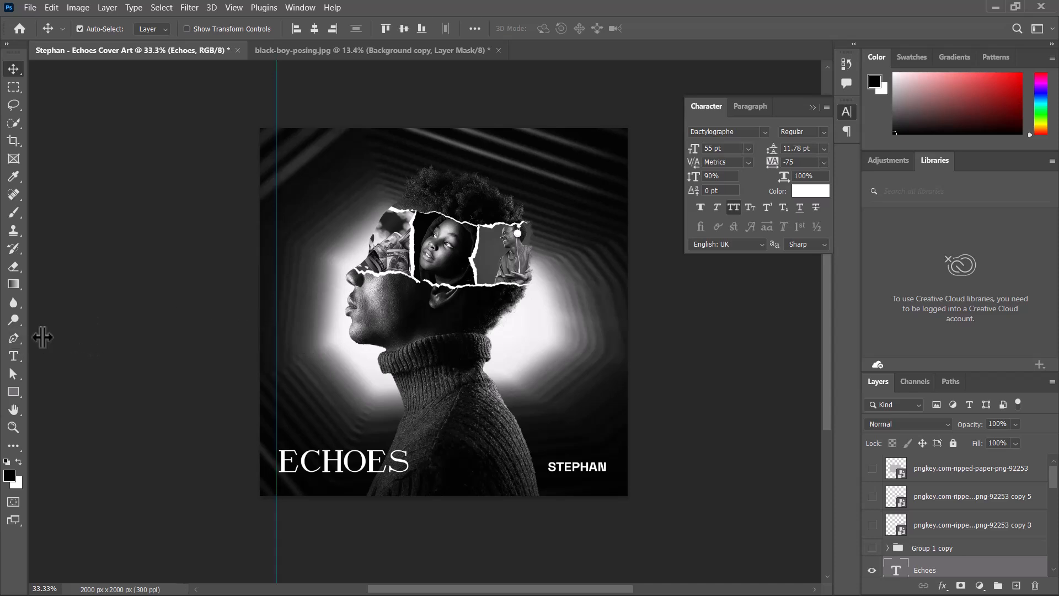
{"action": "left_click_drag", "start_coordinate": [37, 333], "coordinate": [609, 403]}
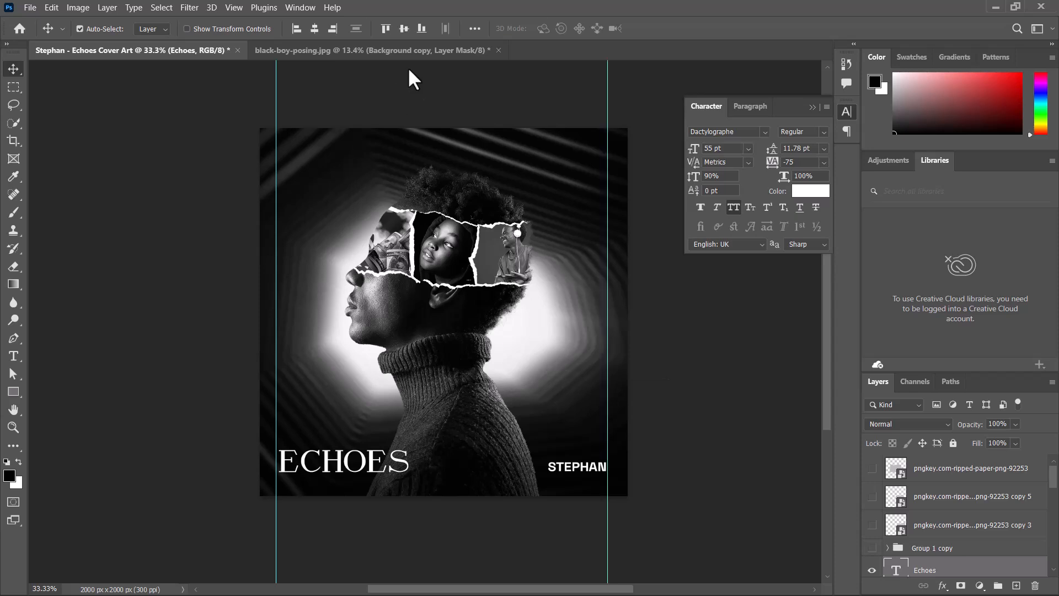
{"action": "left_click_drag", "start_coordinate": [409, 68], "coordinate": [423, 477]}
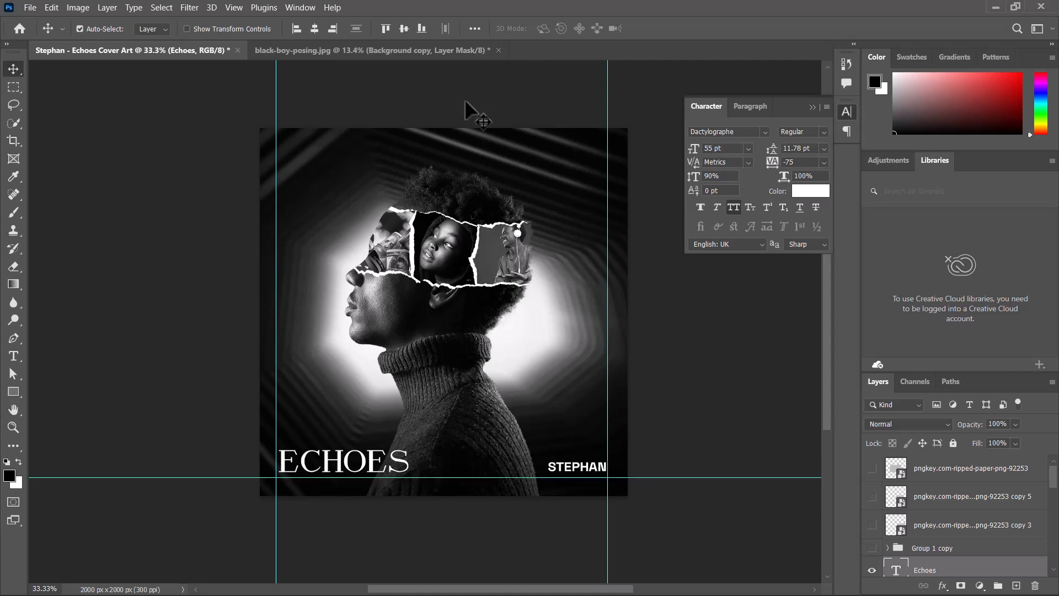
{"action": "left_click_drag", "start_coordinate": [466, 64], "coordinate": [491, 145]}
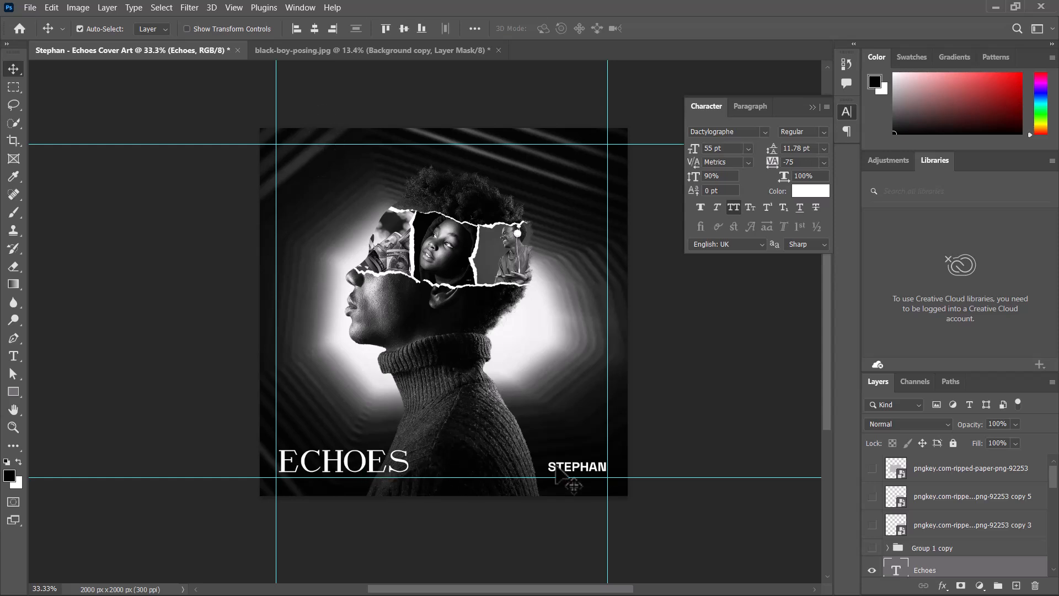
- Select the stage-name text and nudge it down to sit on the lower guide
{"action": "left_click", "coordinate": [580, 468]}
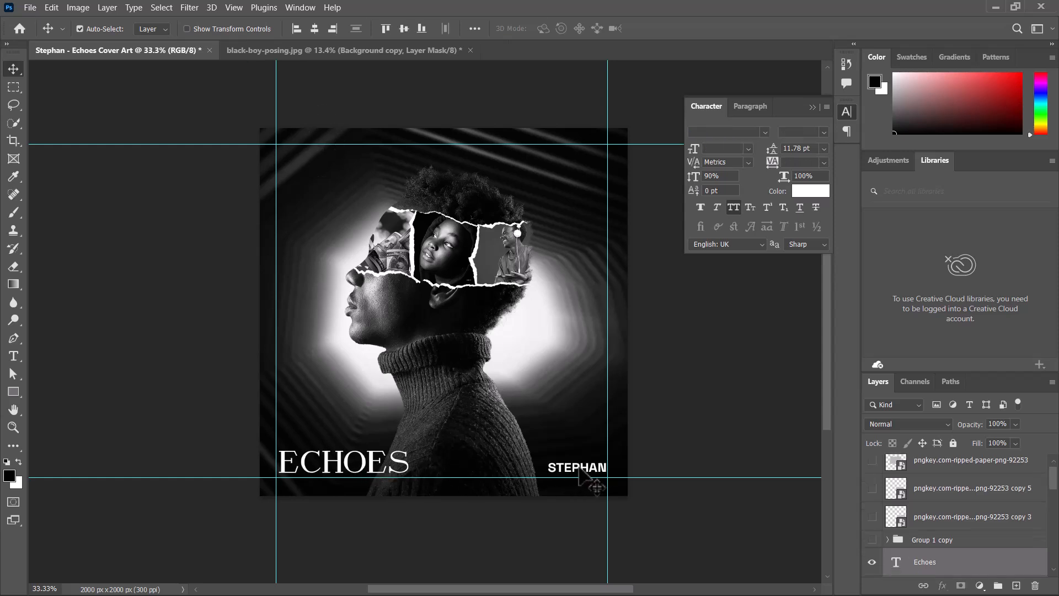
{"action": "key", "text": "Down"}
{"action": "key", "text": "Down"}
{"action": "key", "text": "Down"}
{"action": "key", "text": "Down"}
{"action": "key", "text": "Down"}
{"action": "key", "text": "Down"}
{"action": "key", "text": "Down"}
{"action": "key", "text": "Down"}
{"action": "key", "text": "Down"}
{"action": "key", "text": "Down"}
{"action": "key", "text": "Down"}
{"action": "key", "text": "Down"}
{"action": "key", "text": "Down"}
{"action": "key", "text": "Down"}
{"action": "key", "text": "Down"}
{"action": "key", "text": "Down"}
{"action": "key", "text": "Down"}
{"action": "key", "text": "Down"}
{"action": "key", "text": "Down"}
{"action": "key", "text": "Down"}
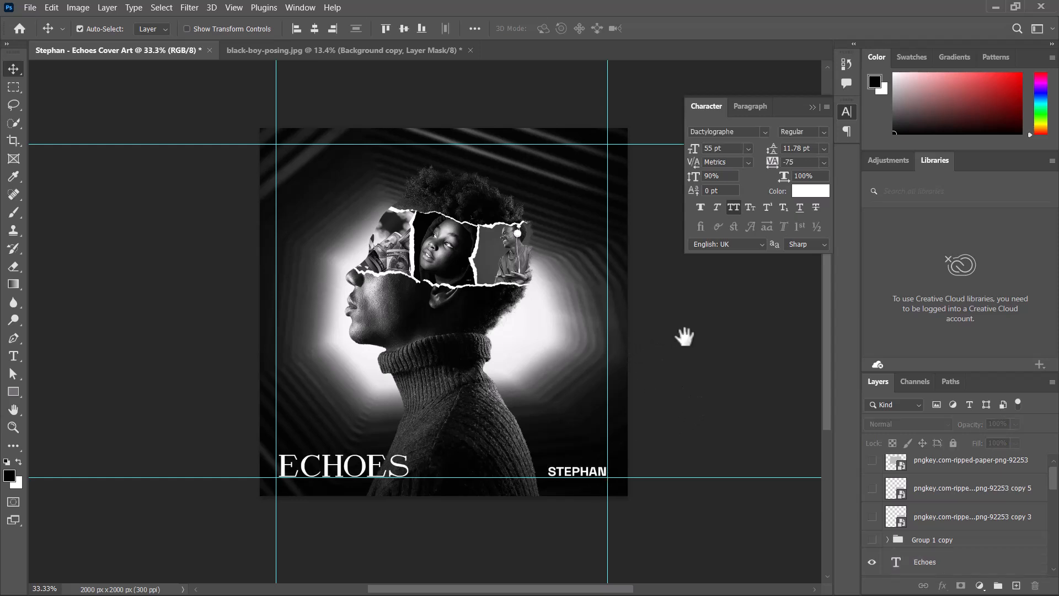
{"action": "left_click_drag", "start_coordinate": [686, 336], "coordinate": [663, 340]}
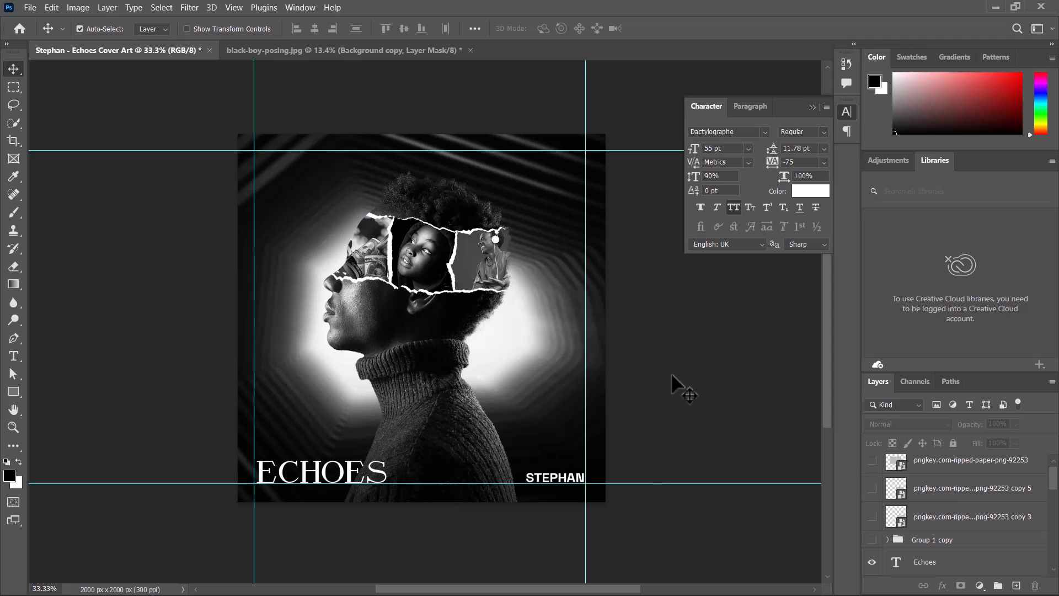
- Delete the unused hidden image layers mitchell-luo, jazmin-quaynor, Infinite Glare, image-from-rawpixel and istockphoto
{"action": "left_click_drag", "start_coordinate": [520, 350], "coordinate": [502, 347]}
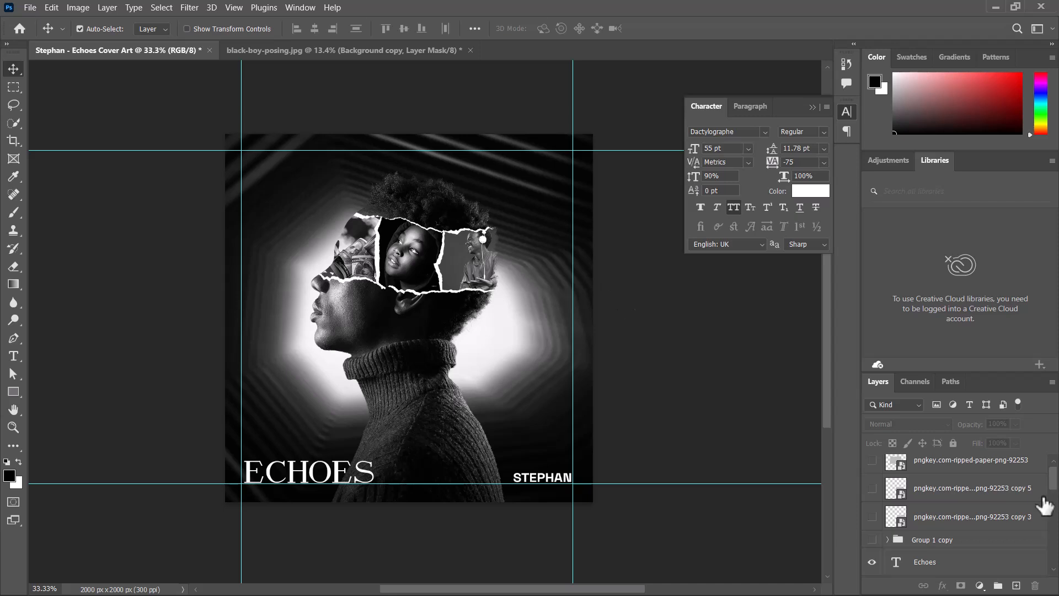
{"action": "left_click_drag", "start_coordinate": [1053, 479], "coordinate": [1055, 477]}
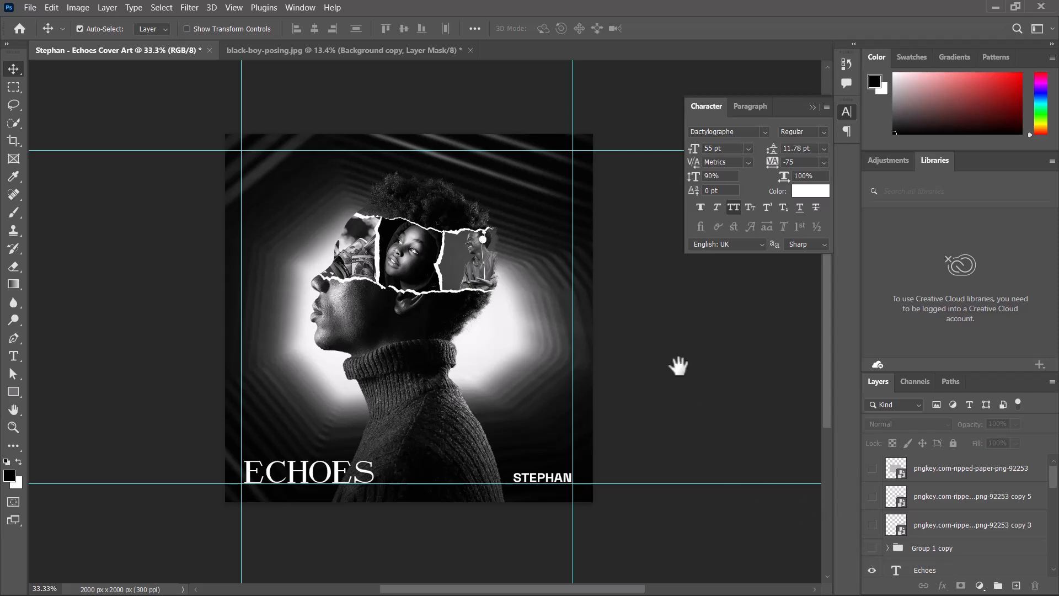
{"action": "left_click_drag", "start_coordinate": [679, 365], "coordinate": [574, 366]}
{"action": "key", "text": "ctrl+minus"}
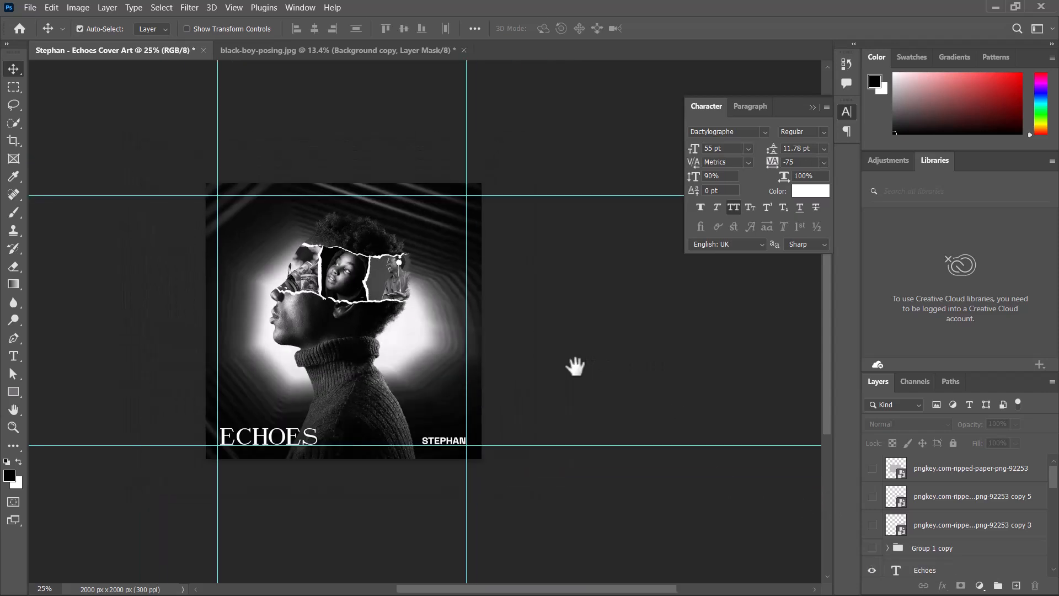
{"action": "left_click_drag", "start_coordinate": [495, 288], "coordinate": [447, 288]}
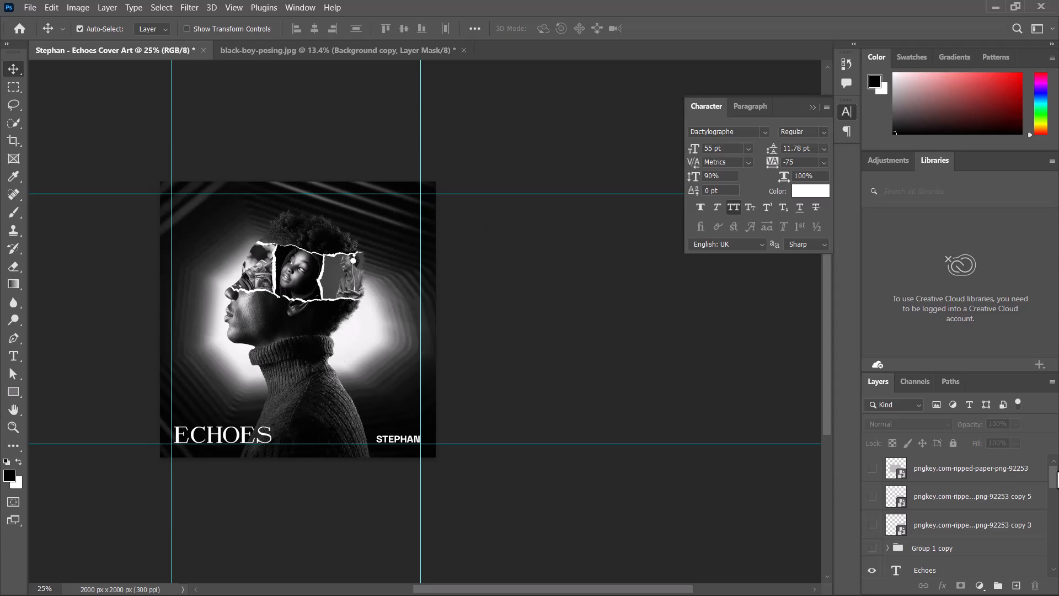
{"action": "scroll", "coordinate": [1056, 491], "scroll_direction": "down", "scroll_amount": 10}
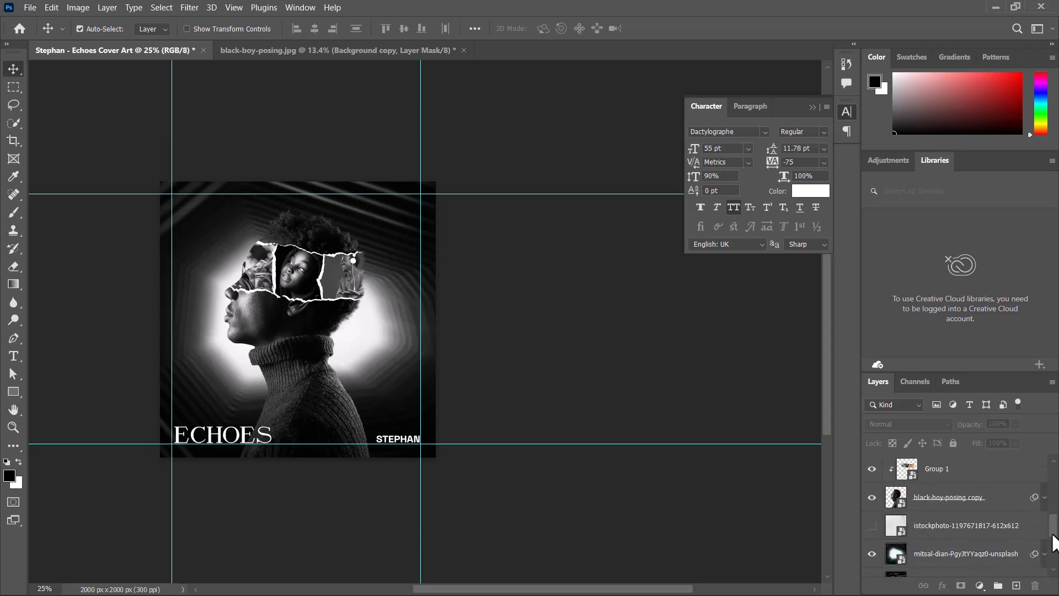
{"action": "scroll", "coordinate": [981, 518], "scroll_direction": "up", "scroll_amount": 1}
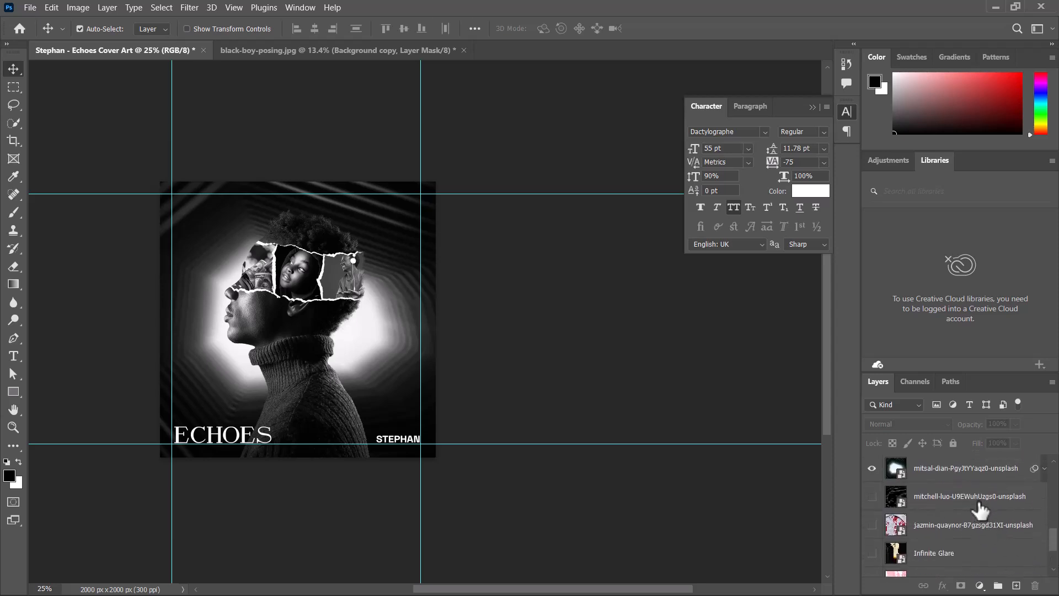
{"action": "left_click", "coordinate": [982, 499]}
{"action": "scroll", "coordinate": [1057, 552], "scroll_direction": "down", "scroll_amount": 2}
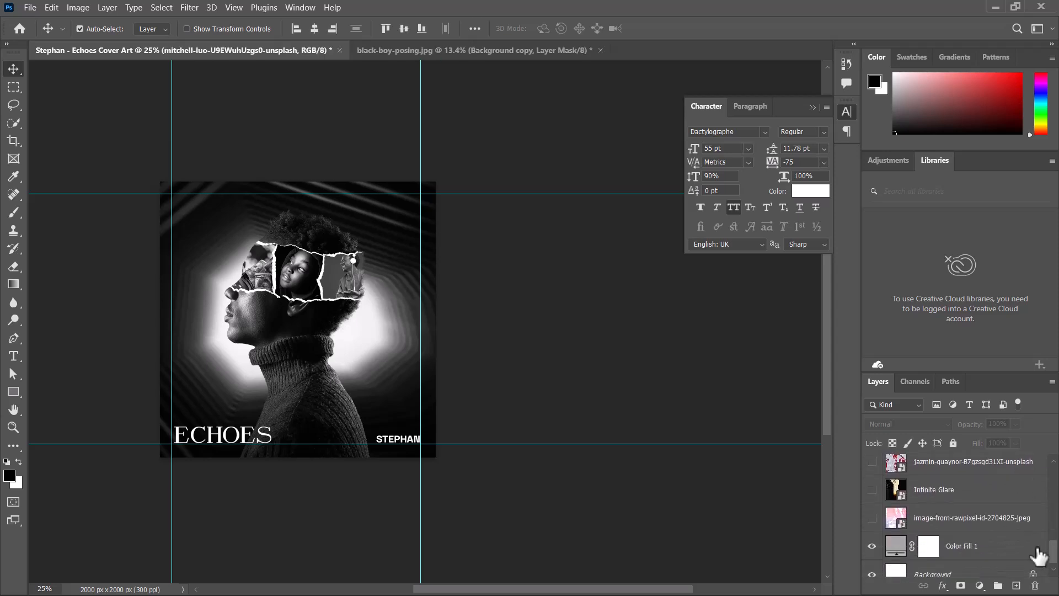
{"action": "left_click", "coordinate": [965, 519], "text": "shift"}
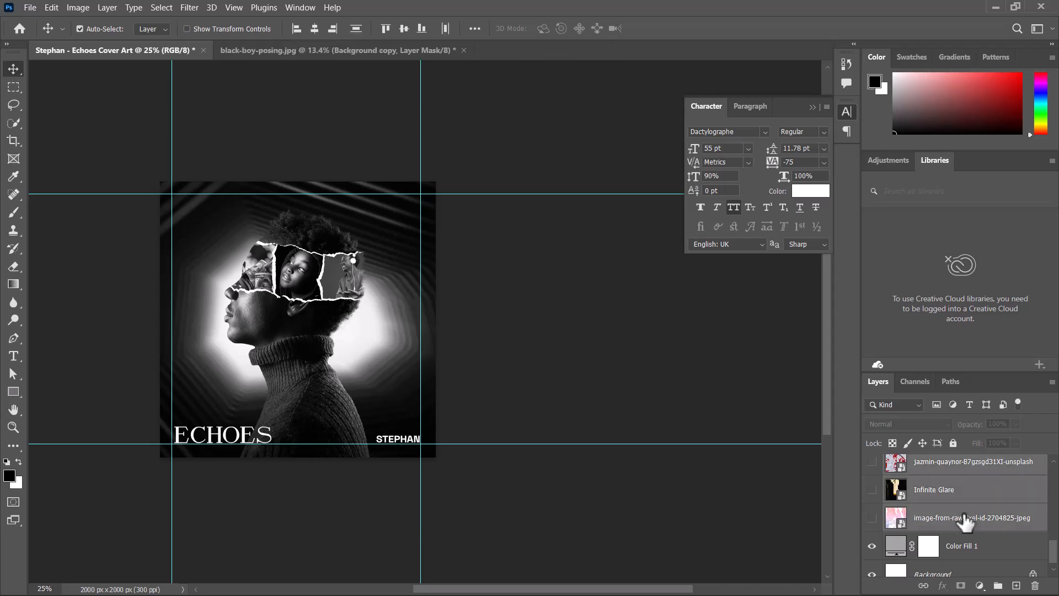
{"action": "key", "text": "Delete"}
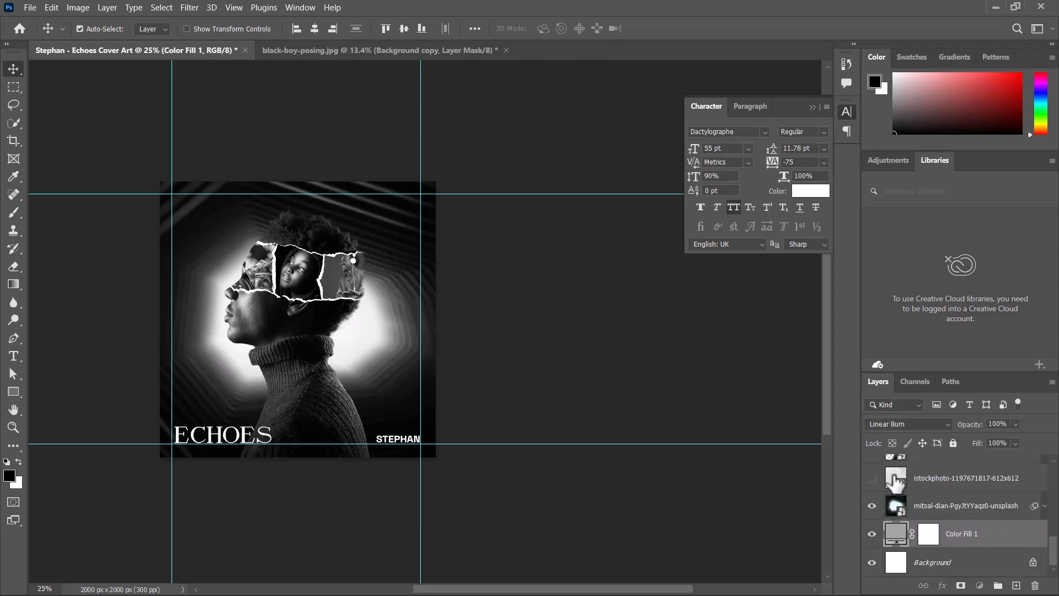
{"action": "left_click", "coordinate": [894, 478]}
{"action": "key", "text": "Delete"}
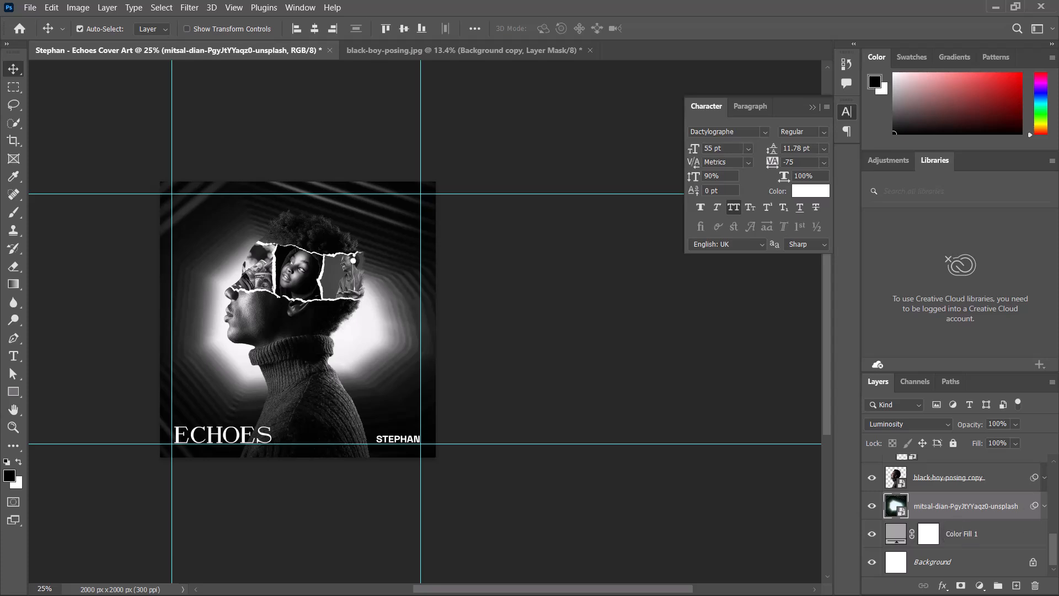
- Check the hidden ripped-paper copies and Group 1 copy, then delete those leftover layers
{"action": "left_click_drag", "start_coordinate": [1057, 557], "coordinate": [1056, 480]}
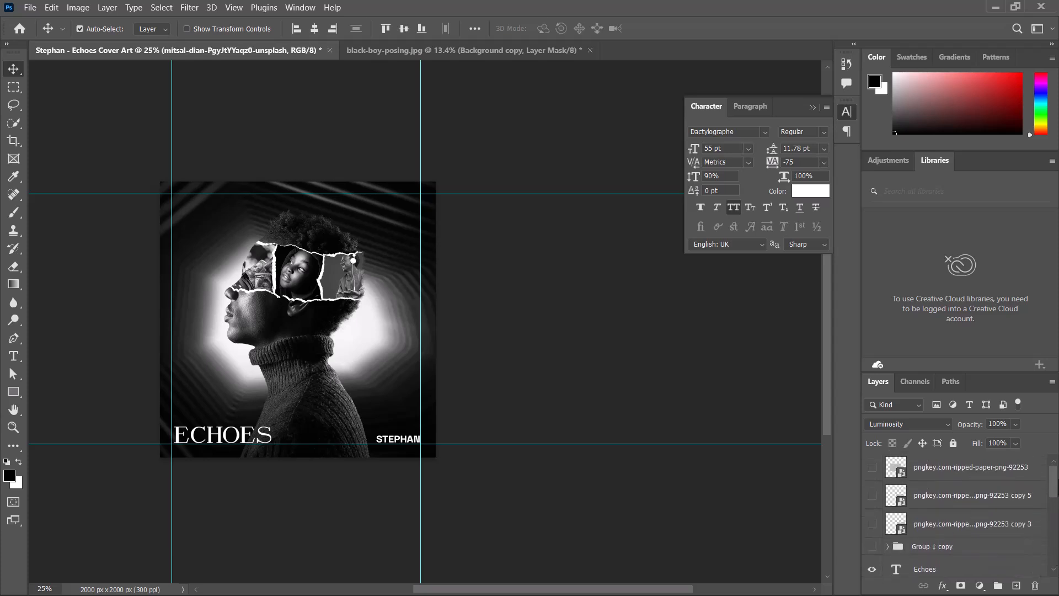
{"action": "left_click", "coordinate": [872, 547]}
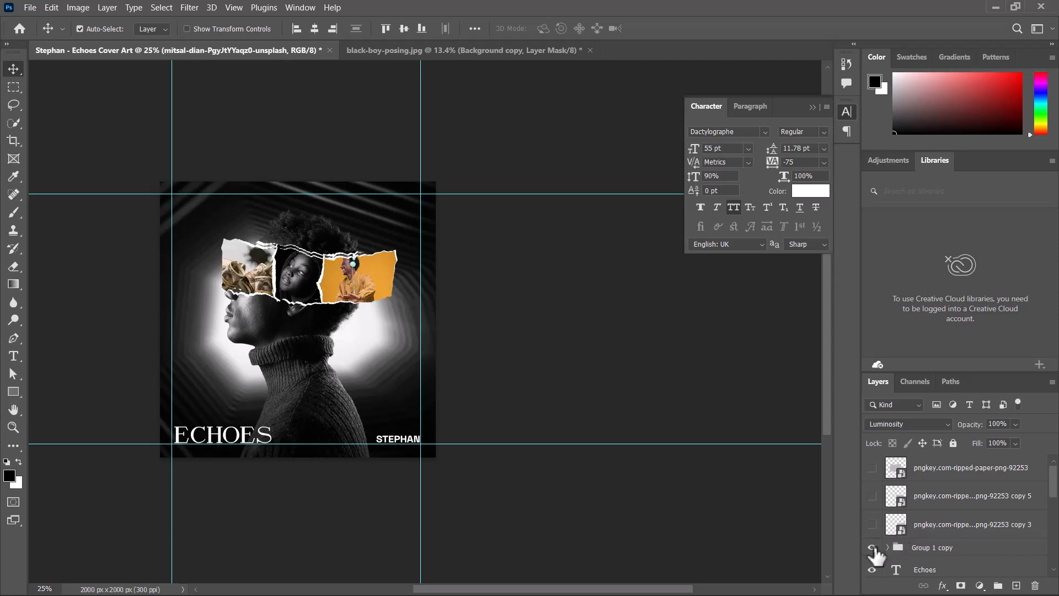
{"action": "left_click", "coordinate": [872, 548]}
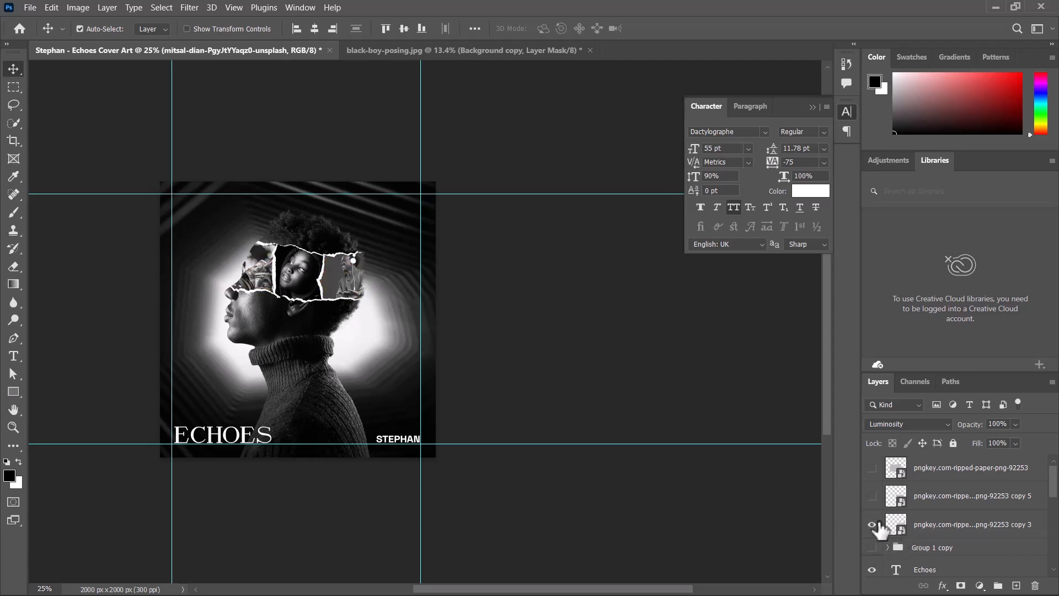
{"action": "left_click", "coordinate": [872, 524]}
{"action": "left_click", "coordinate": [872, 496]}
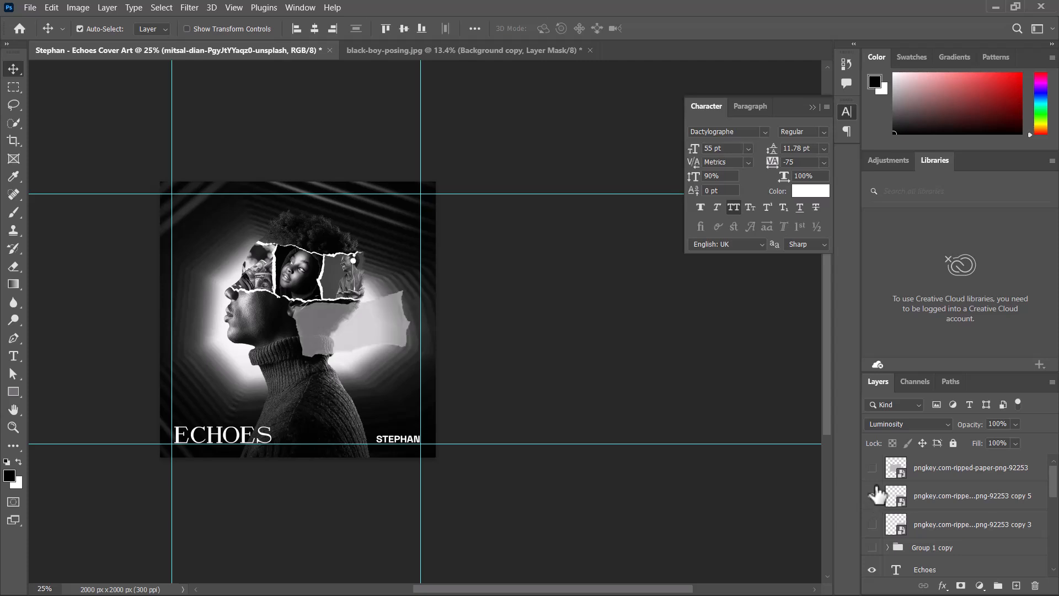
{"action": "left_click", "coordinate": [874, 495]}
{"action": "left_click", "coordinate": [872, 468]}
{"action": "left_click", "coordinate": [944, 469]}
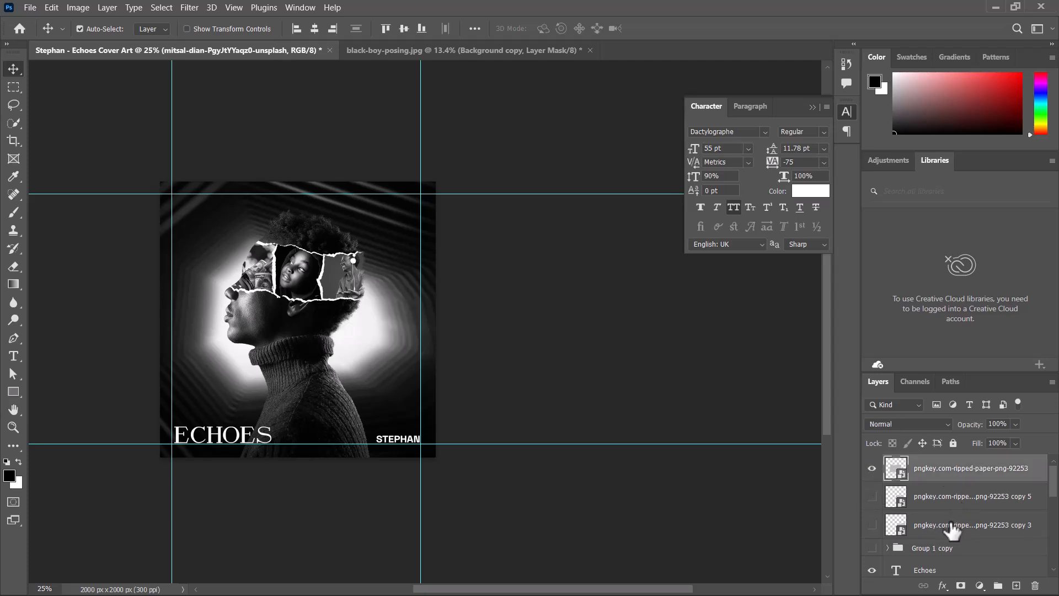
{"action": "left_click", "coordinate": [948, 549], "text": "shift"}
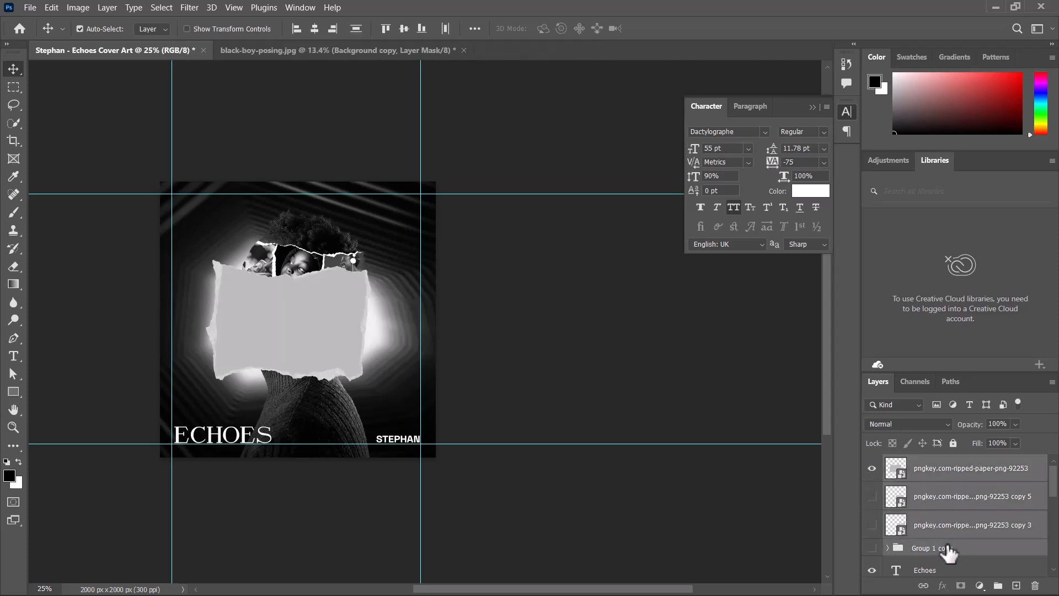
{"action": "key", "text": "Delete"}
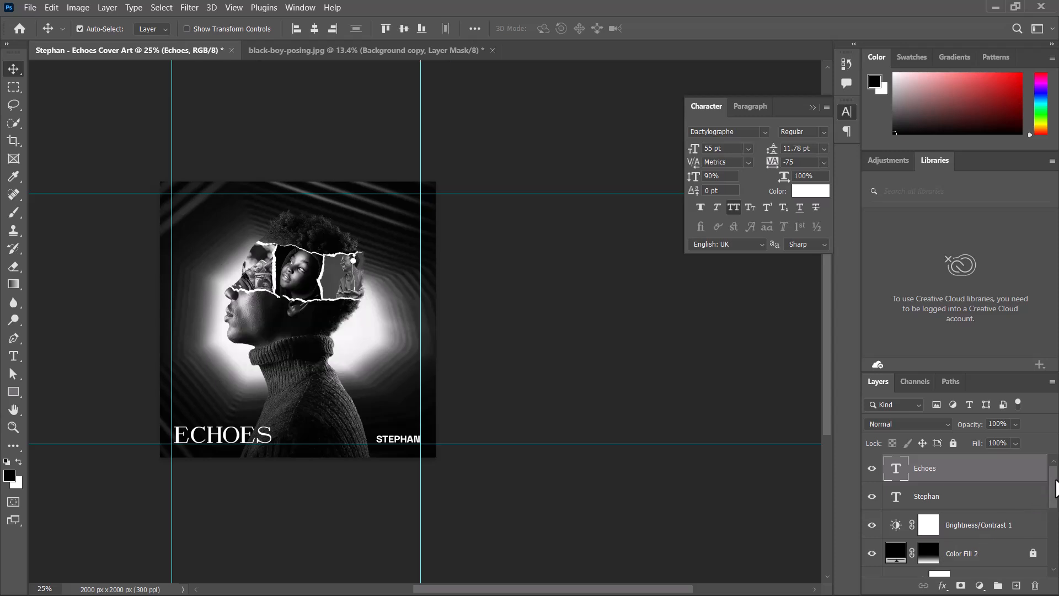
{"action": "mouse_move", "coordinate": [1055, 497]}
{"action": "left_mouse_down"}
{"action": "mouse_move", "coordinate": [1052, 507]}
{"action": "mouse_move", "coordinate": [1051, 478]}
{"action": "left_mouse_up"}
{"action": "key", "text": "ctrl+plus"}
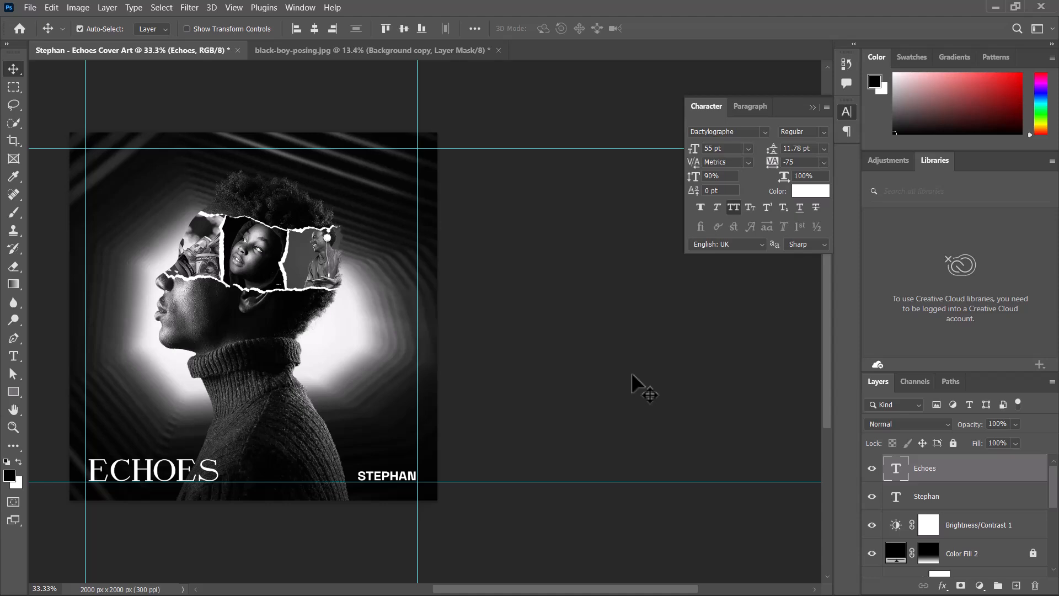
{"action": "left_click_drag", "start_coordinate": [270, 348], "coordinate": [379, 351]}
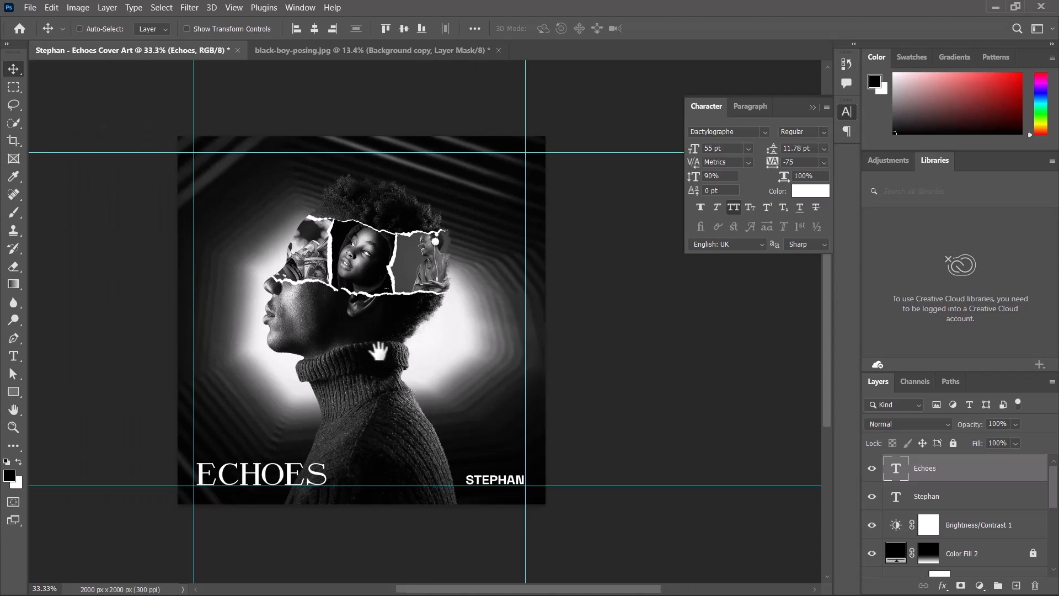
{"action": "key", "text": "ctrl+plus"}
{"action": "key", "text": "ctrl+minus"}
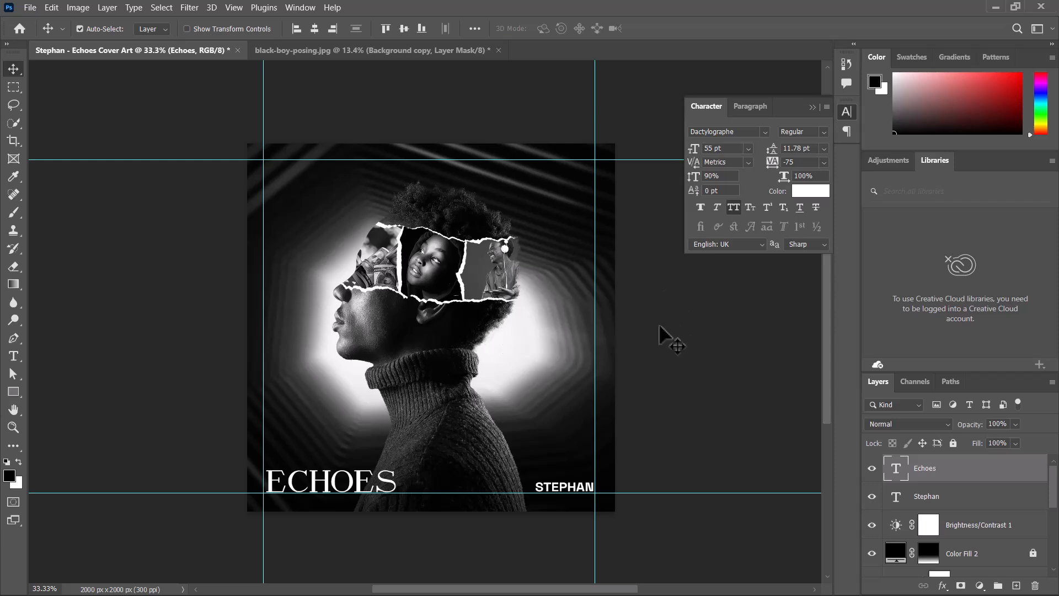
- Move the Brightness/Contrast 1 adjustment layer above the Echoes and Stephan text layers
{"action": "left_click", "coordinate": [976, 528]}
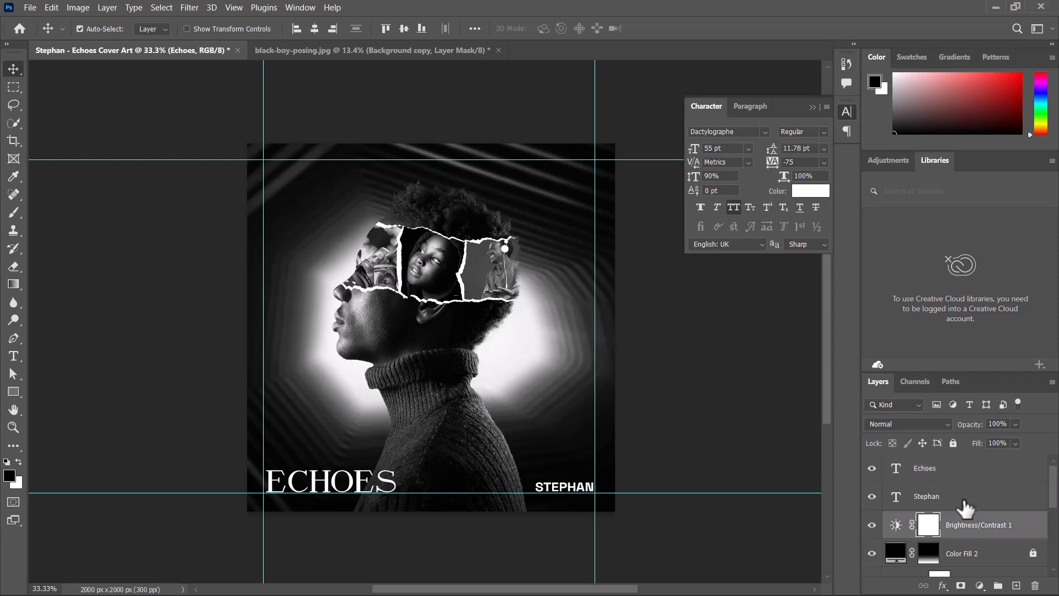
{"action": "left_click", "coordinate": [956, 499], "text": "shift"}
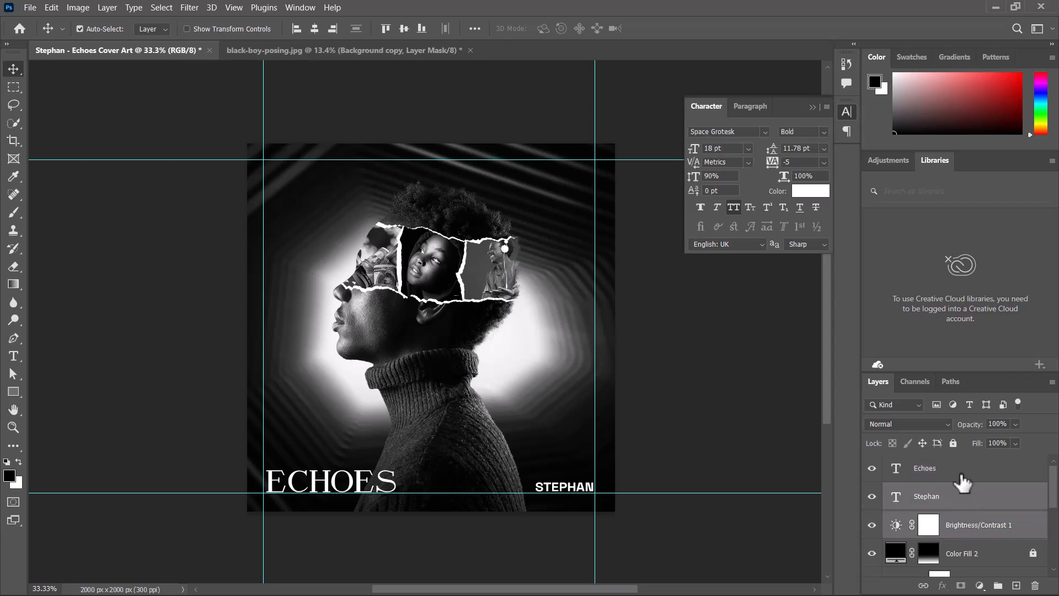
{"action": "left_click", "coordinate": [967, 473]}
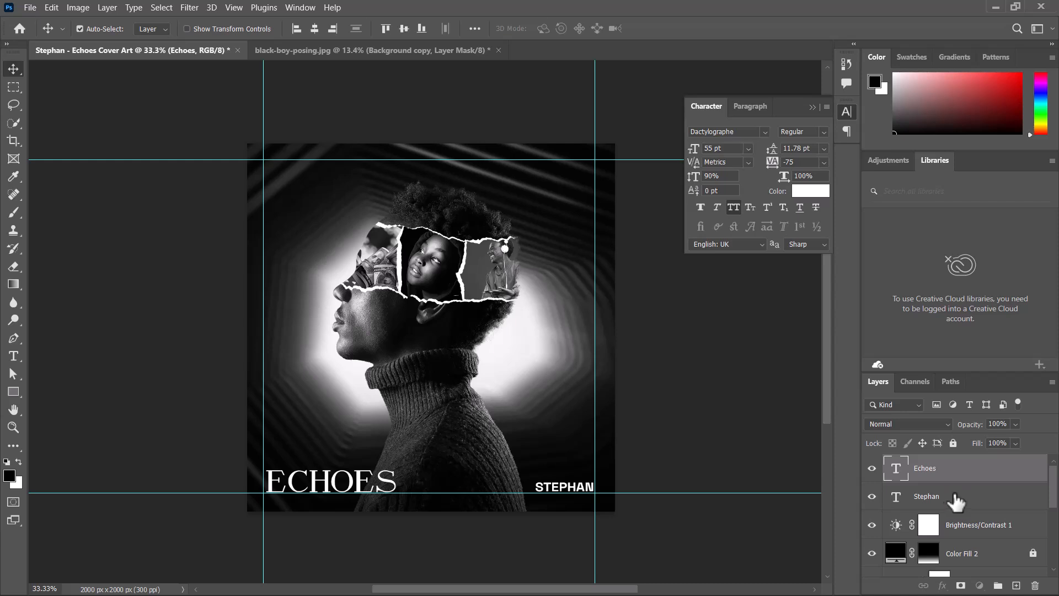
{"action": "left_click", "coordinate": [957, 499], "text": "shift"}
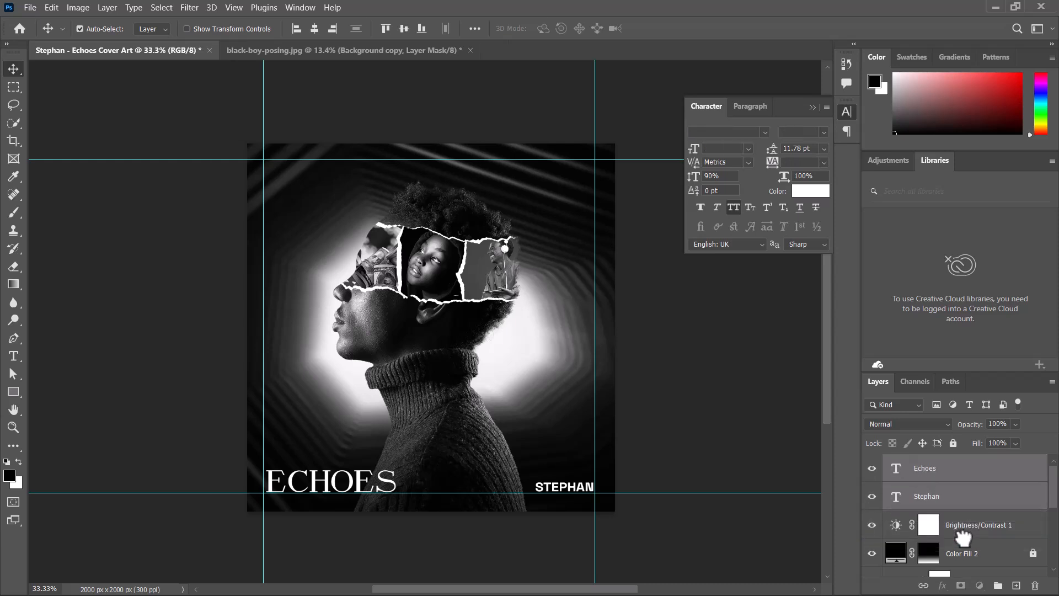
{"action": "left_click_drag", "start_coordinate": [961, 531], "coordinate": [969, 477]}
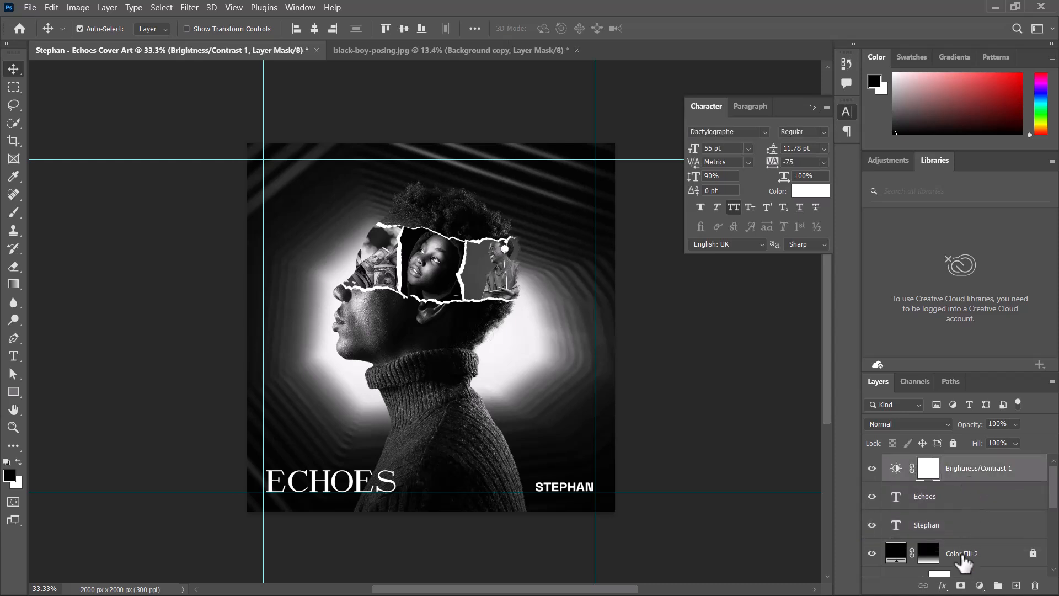
- Add a Color Balance adjustment layer and shift the midtone sliders slightly toward blue
{"action": "left_click", "coordinate": [979, 586]}
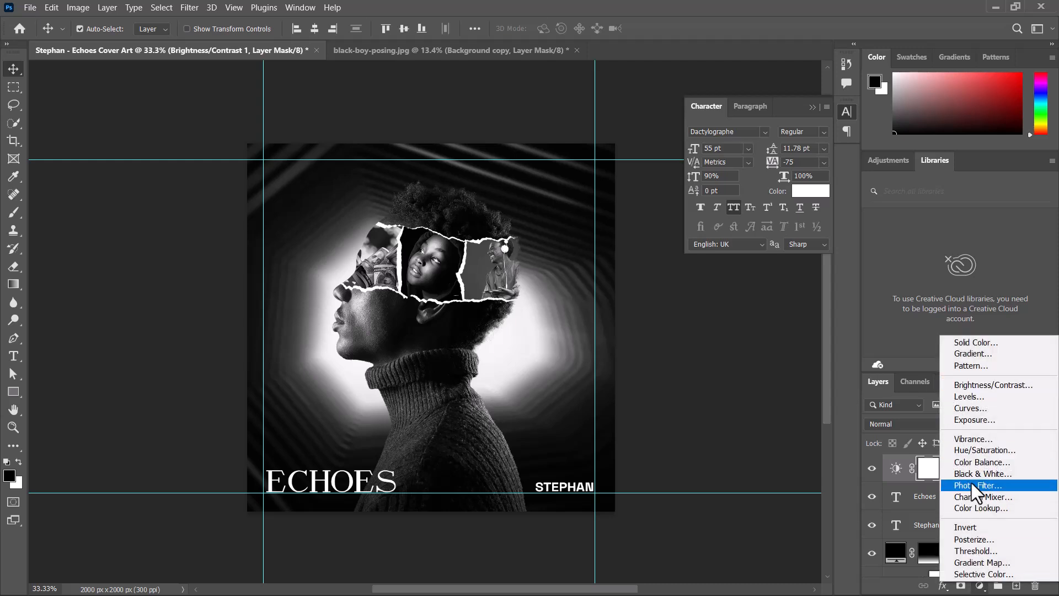
{"action": "left_click", "coordinate": [984, 460]}
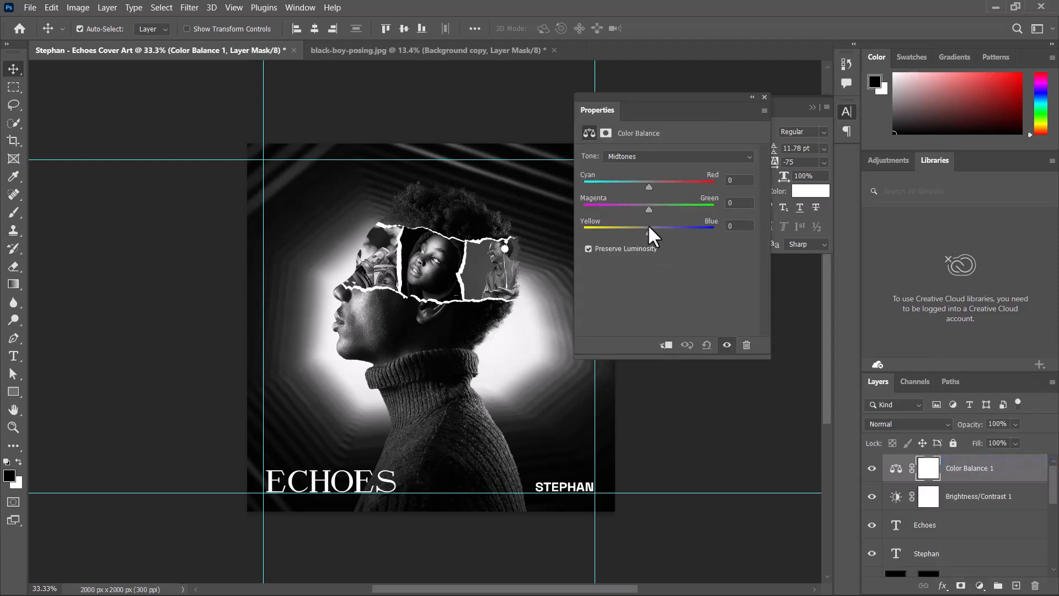
{"action": "left_click_drag", "start_coordinate": [649, 231], "coordinate": [656, 230]}
{"action": "left_click_drag", "start_coordinate": [619, 205], "coordinate": [634, 206]}
{"action": "left_click_drag", "start_coordinate": [655, 232], "coordinate": [655, 231]}
{"action": "left_click_drag", "start_coordinate": [647, 184], "coordinate": [647, 184]}
{"action": "left_click", "coordinate": [764, 97]}
- Toggle the Color Balance layer on and off to compare the tint, and close the Character panel
{"action": "left_click", "coordinate": [873, 466]}
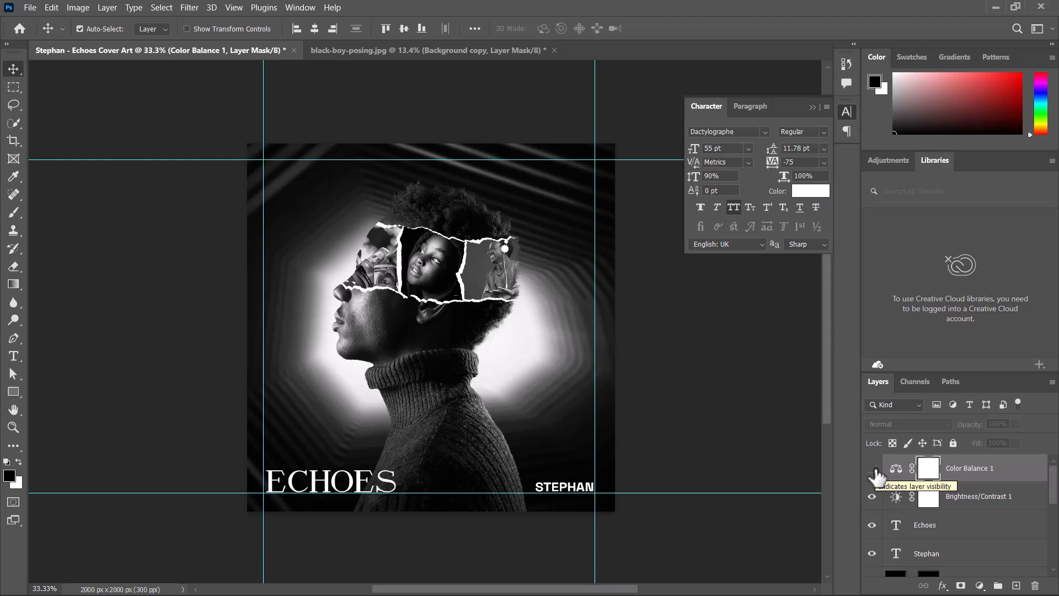
{"action": "left_click", "coordinate": [873, 468]}
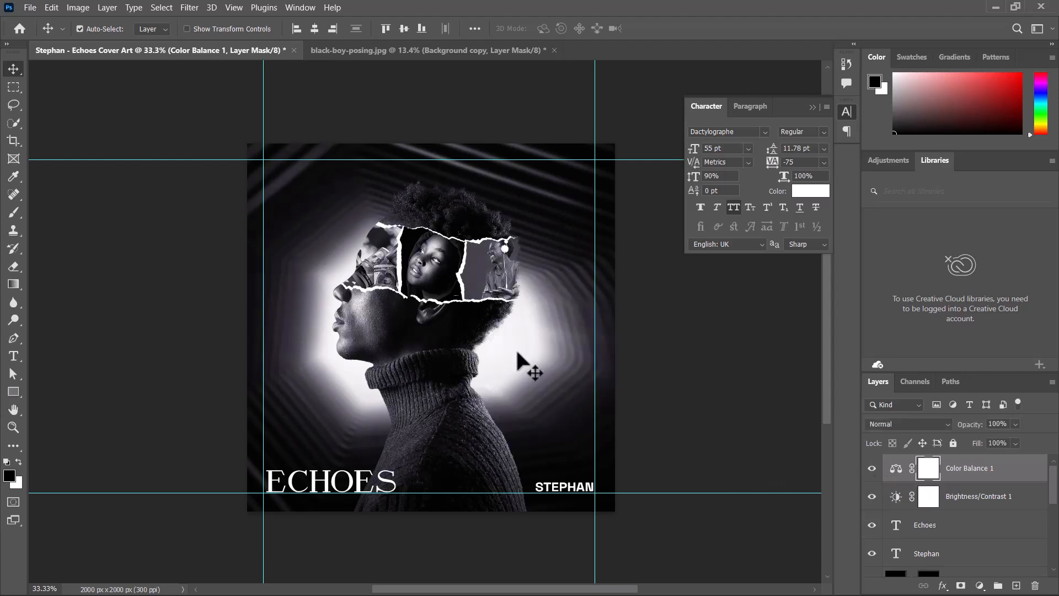
{"action": "key", "text": "ctrl+minus"}
{"action": "key", "text": "ctrl+plus"}
{"action": "key", "text": "ctrl+plus"}
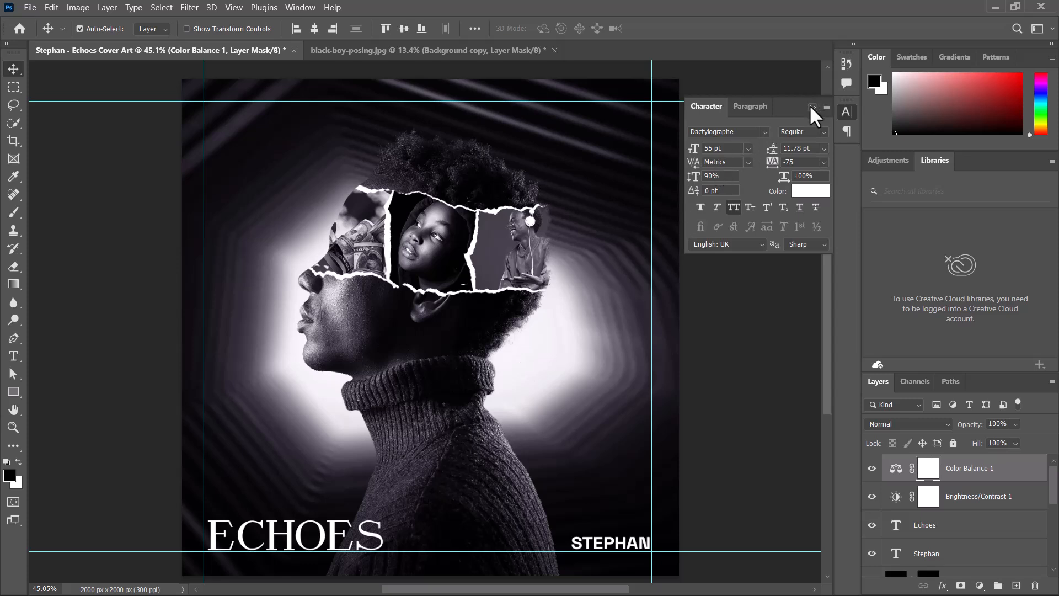
{"action": "left_click", "coordinate": [812, 107]}
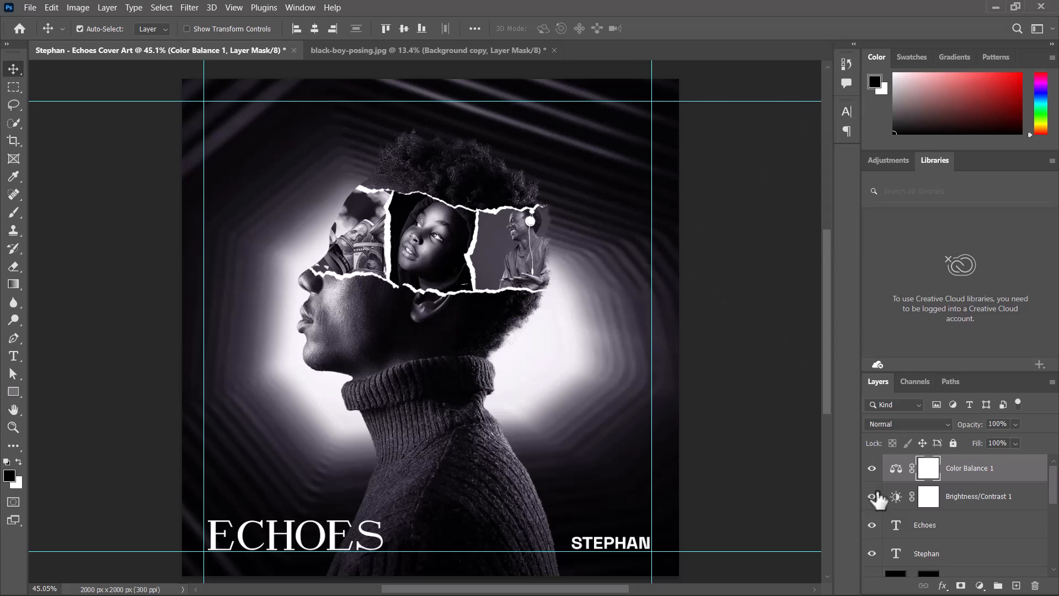
{"action": "left_click", "coordinate": [871, 468]}
{"action": "left_click", "coordinate": [871, 469]}
{"action": "key", "text": "ctrl+minus"}
{"action": "key", "text": "ctrl+plus"}
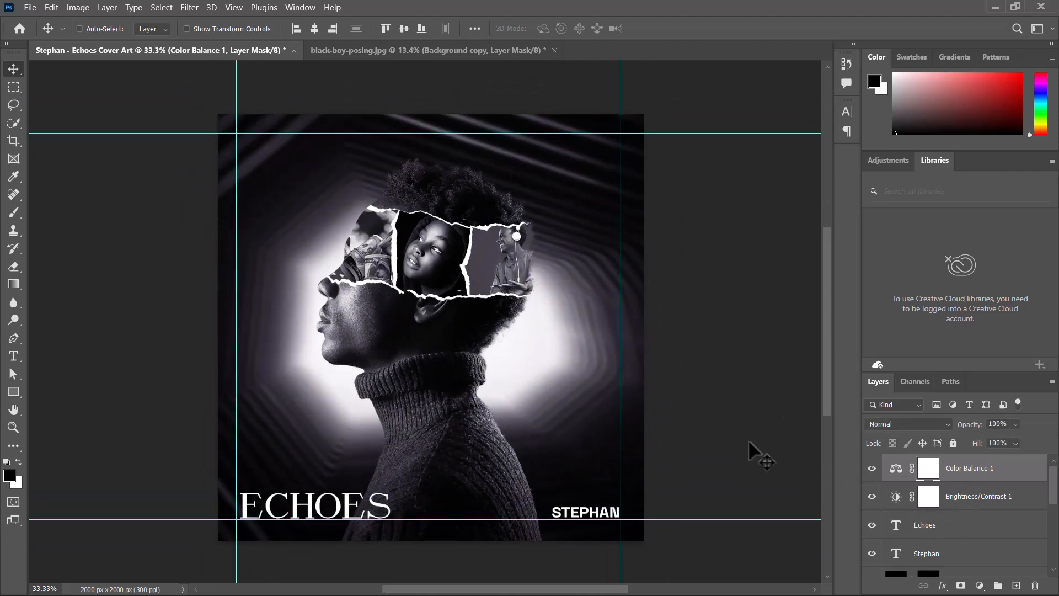
{"action": "key", "text": "ctrl+minus"}
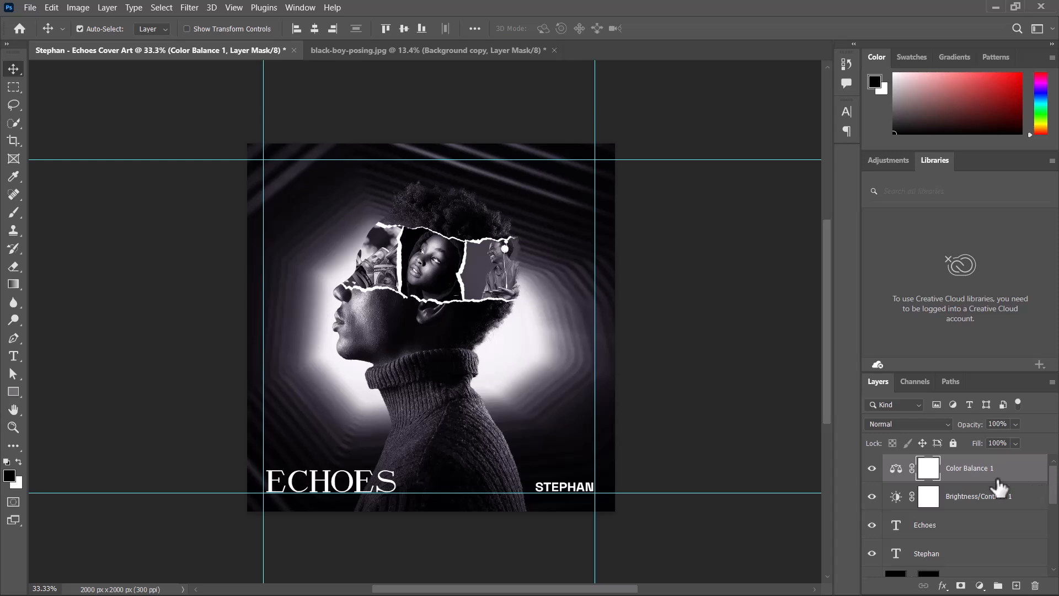
- Add a new empty layer above the Color Balance 1 adjustment layer
{"action": "left_click", "coordinate": [1016, 586]}
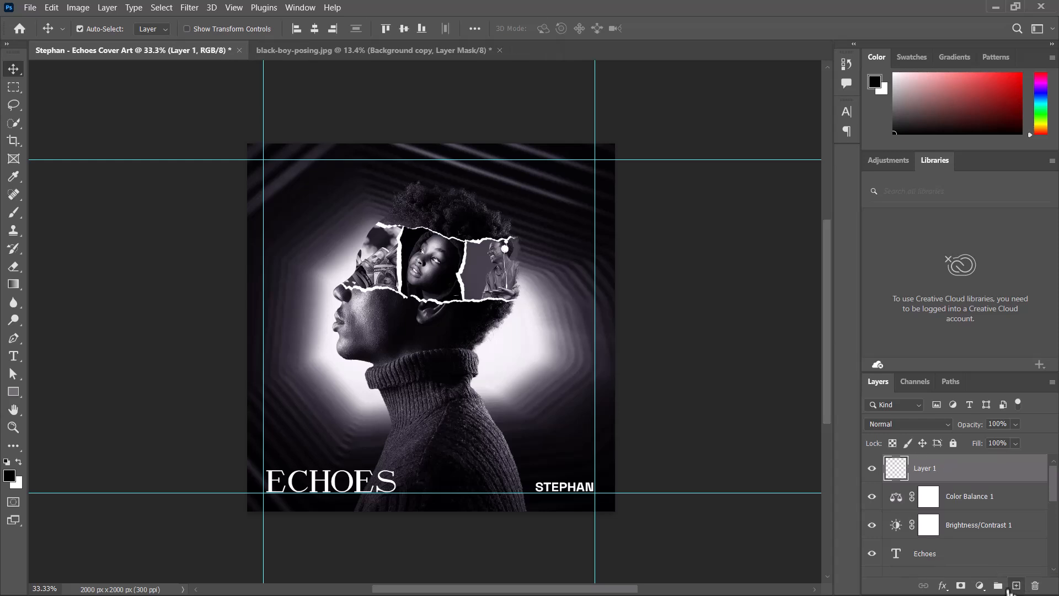
{"action": "right_click", "coordinate": [944, 469]}
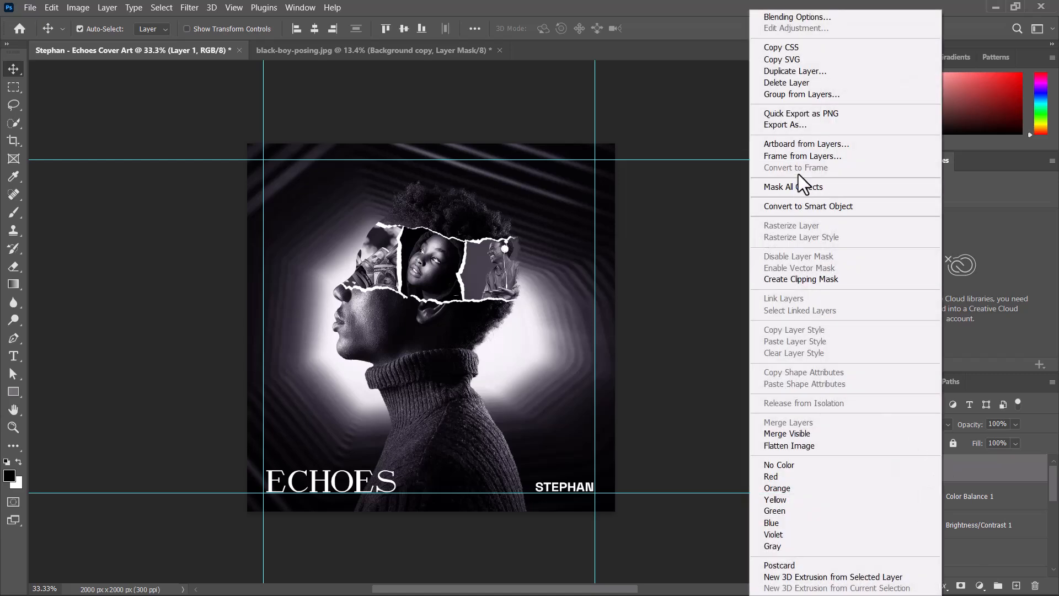
{"action": "left_click", "coordinate": [797, 143]}
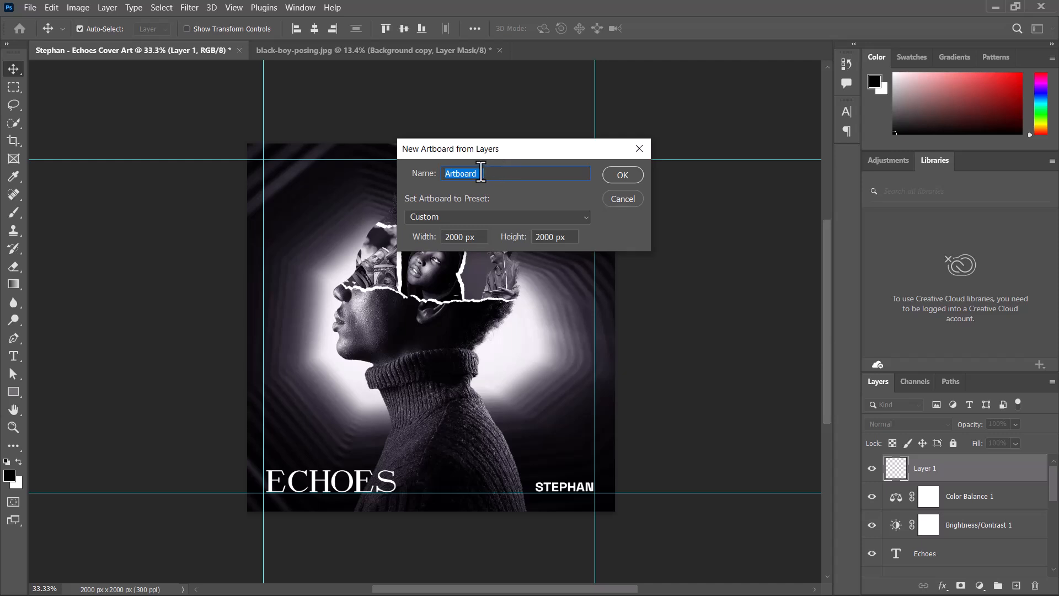
{"action": "type", "text": "Front Cove"}
{"action": "key", "text": "Return"}
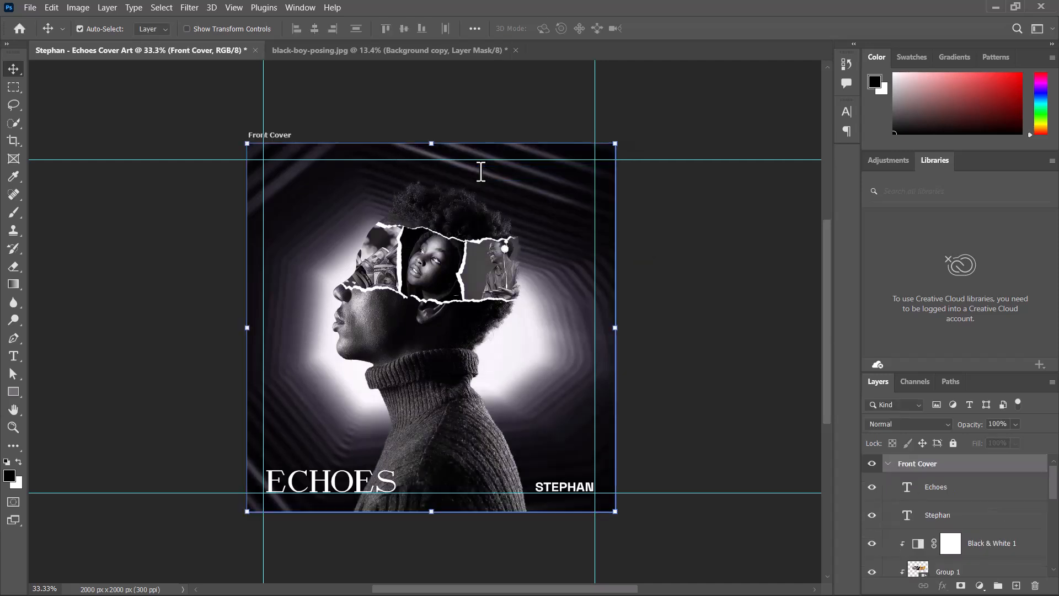
{"action": "key", "text": "ctrl+minus"}
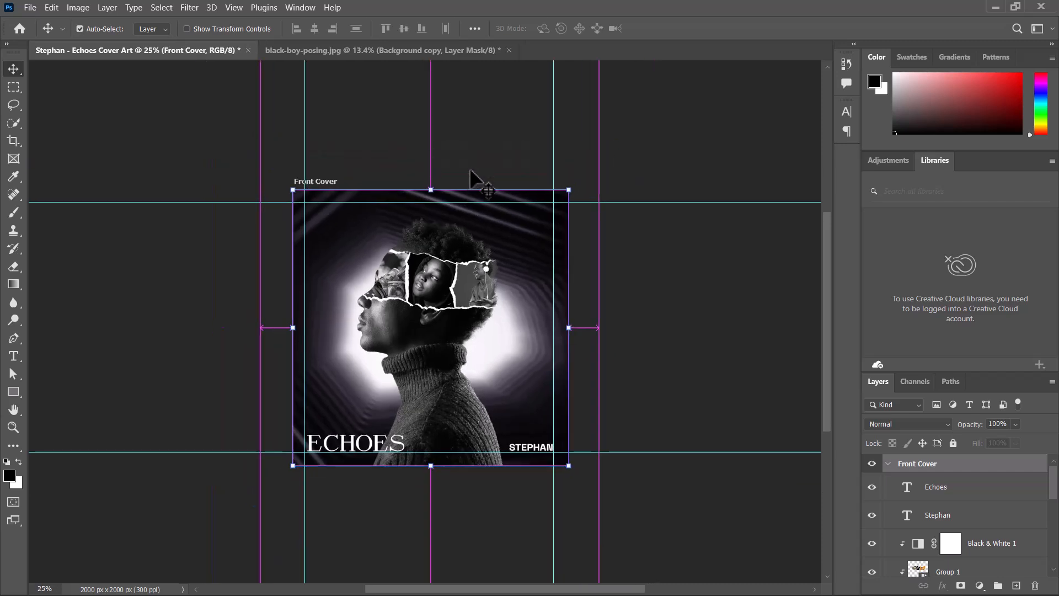
{"action": "left_click", "coordinate": [887, 464]}
{"action": "left_click", "coordinate": [872, 465]}
{"action": "left_click", "coordinate": [872, 465]}
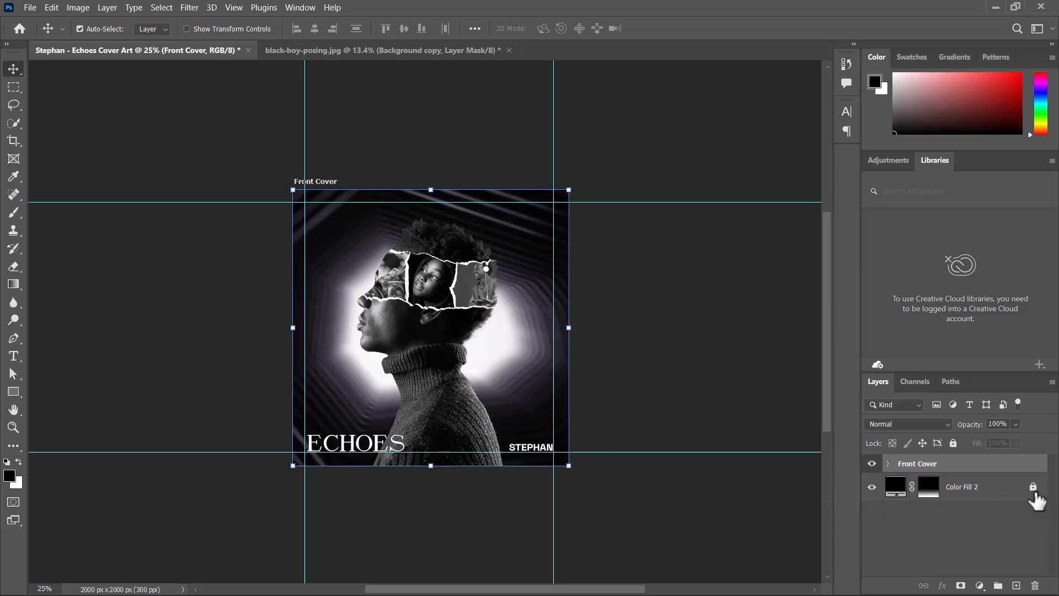
{"action": "key", "text": "ctrl+comma"}
{"action": "key", "text": "ctrl+comma"}
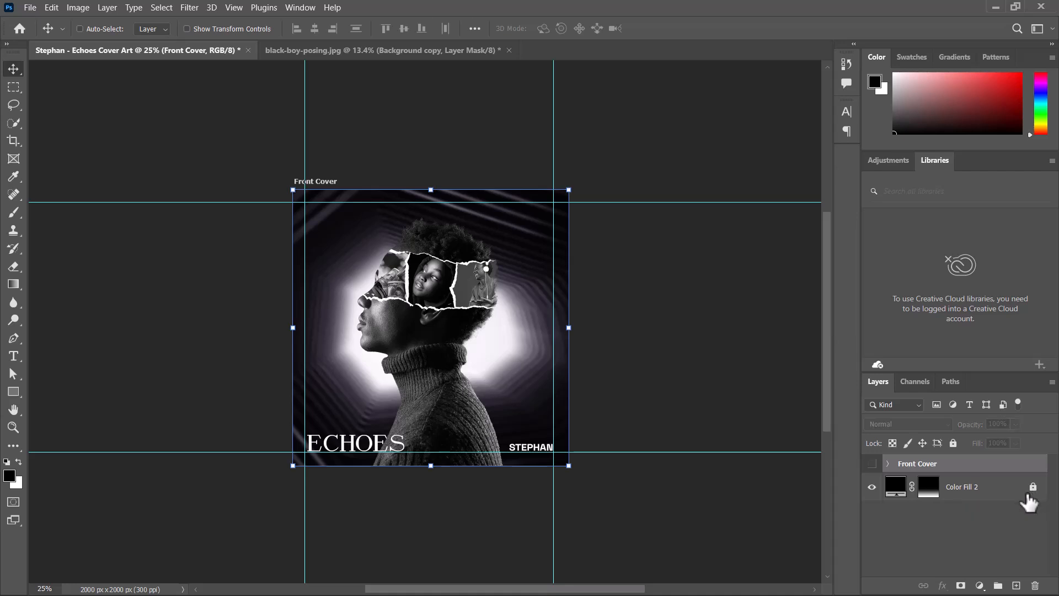
{"action": "key", "text": "ctrl+z"}
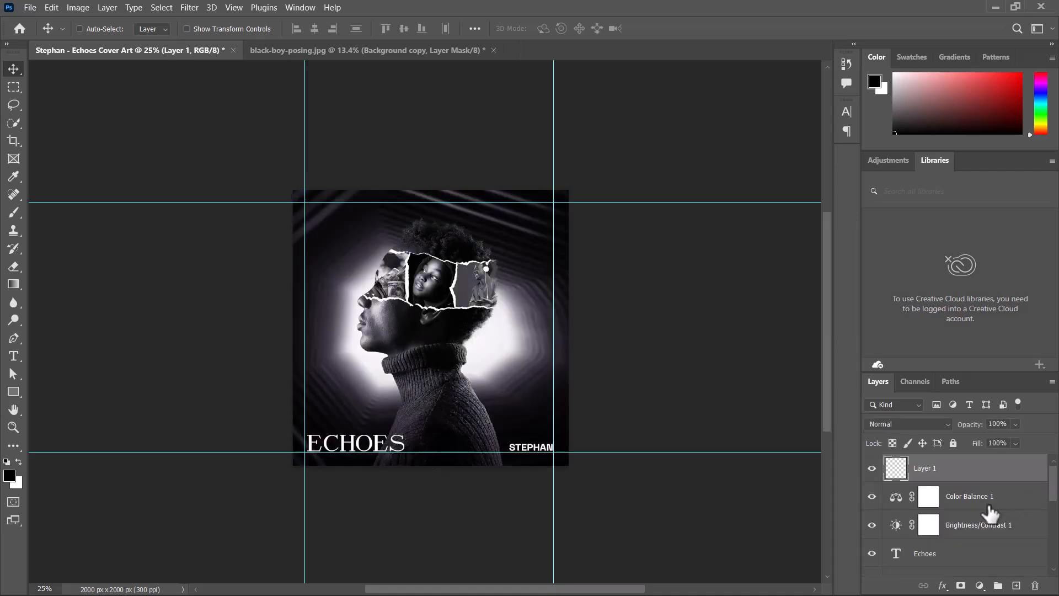
- Create an artboard named Front Cover from the layers
{"action": "left_click_drag", "start_coordinate": [1052, 494], "coordinate": [1029, 483]}
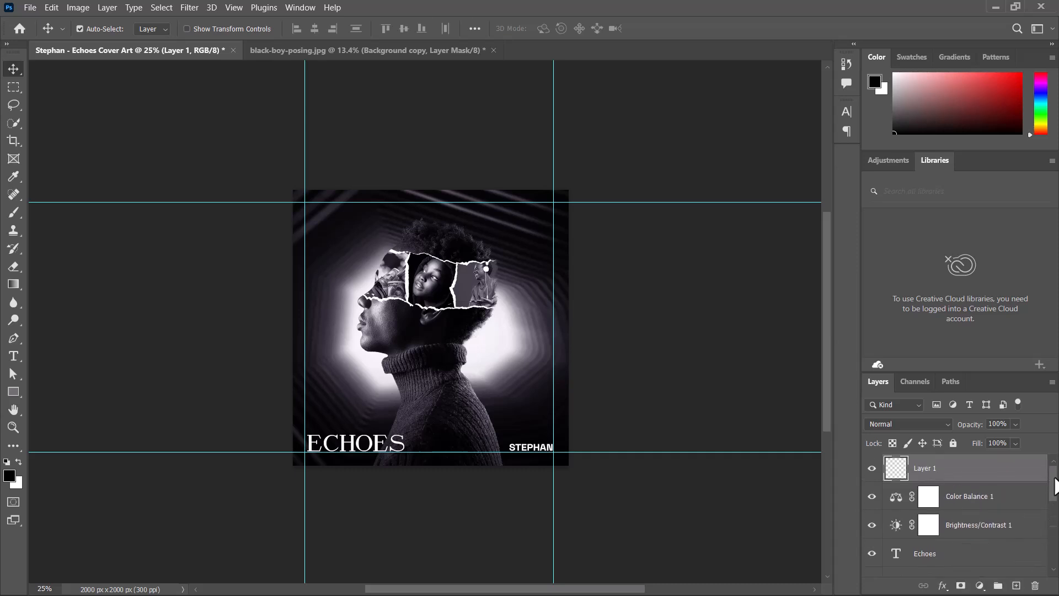
{"action": "right_click", "coordinate": [979, 476]}
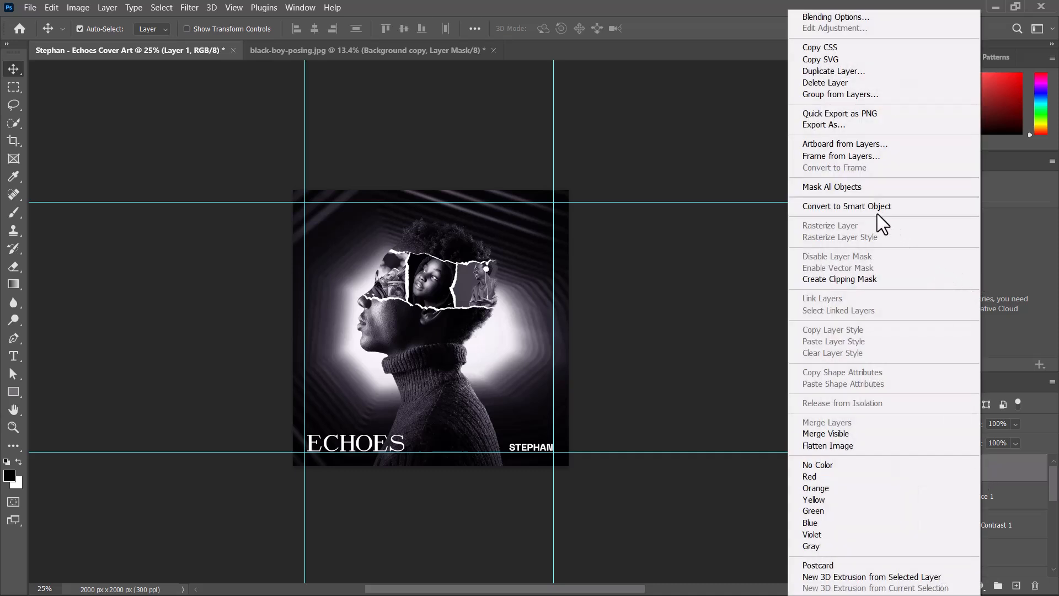
{"action": "left_click", "coordinate": [827, 144]}
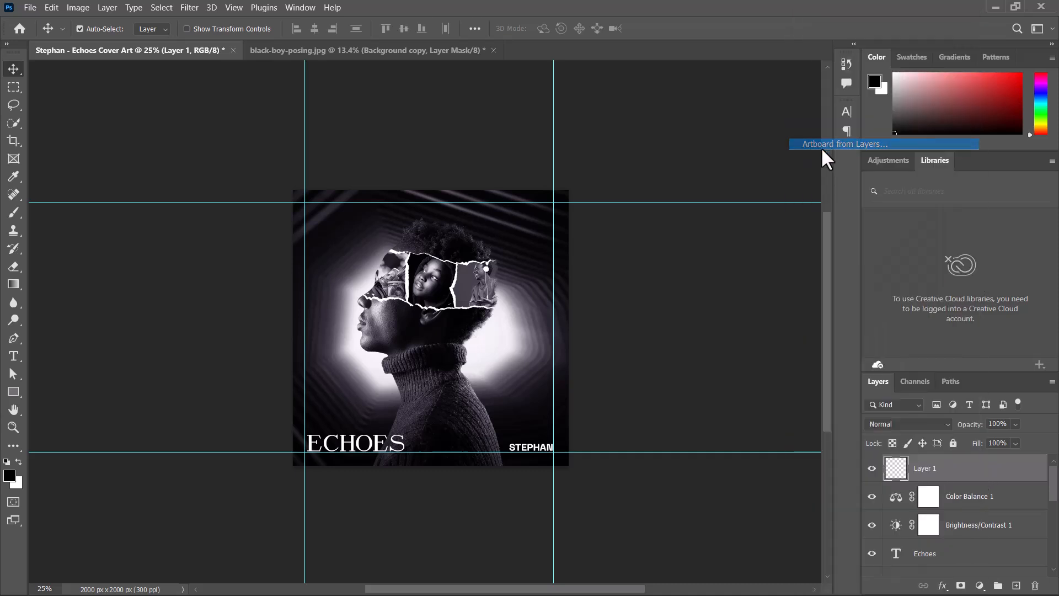
{"action": "type", "text": "Front Cover"}
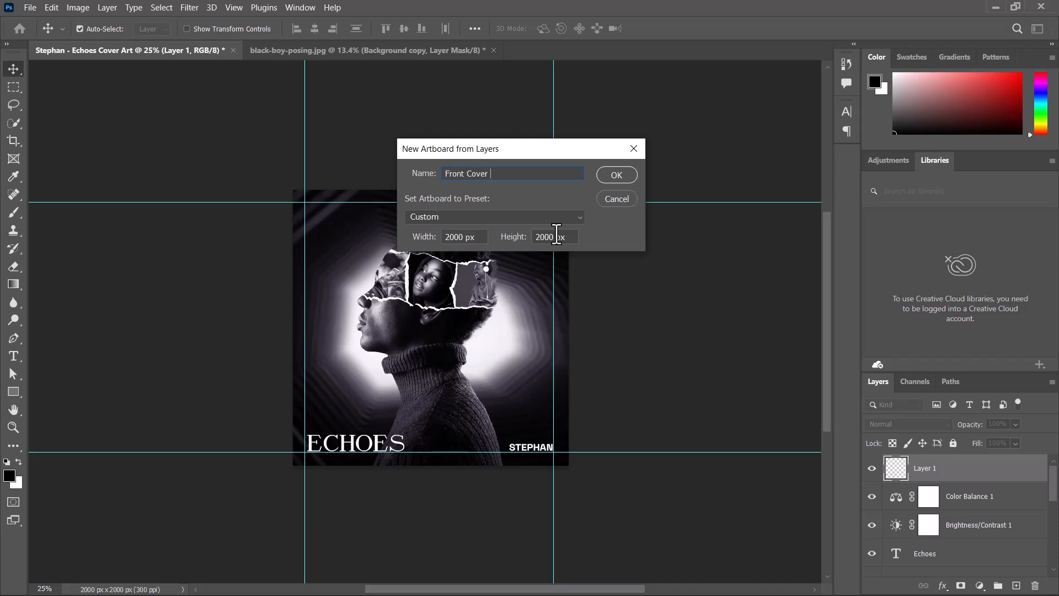
{"action": "key", "text": "Return"}
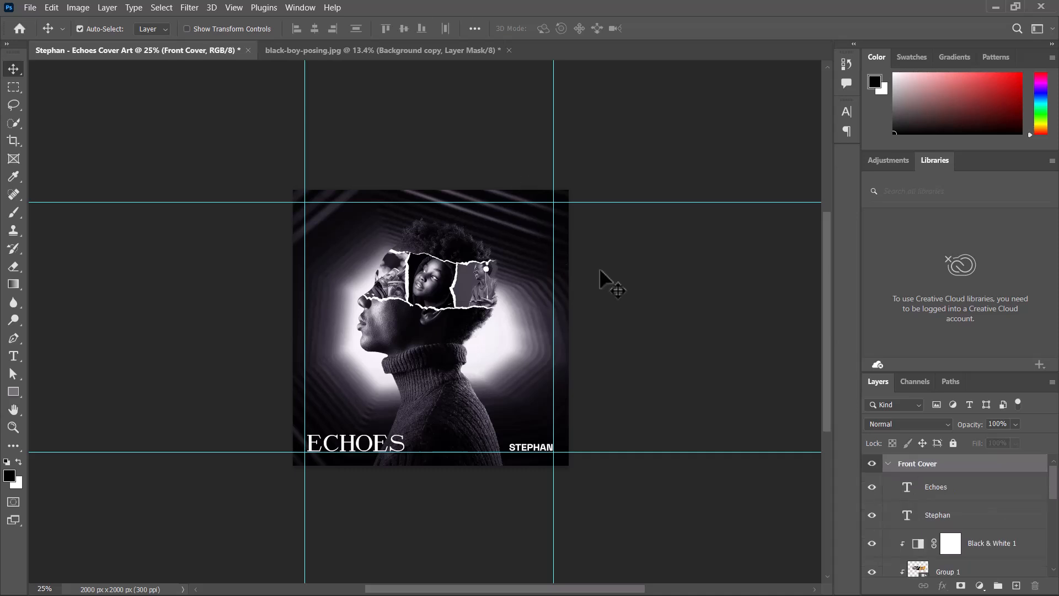
- Move the Color Fill 2 vignette layer into the Front Cover artboard, just below the Stephan text layer
{"action": "left_click", "coordinate": [888, 464]}
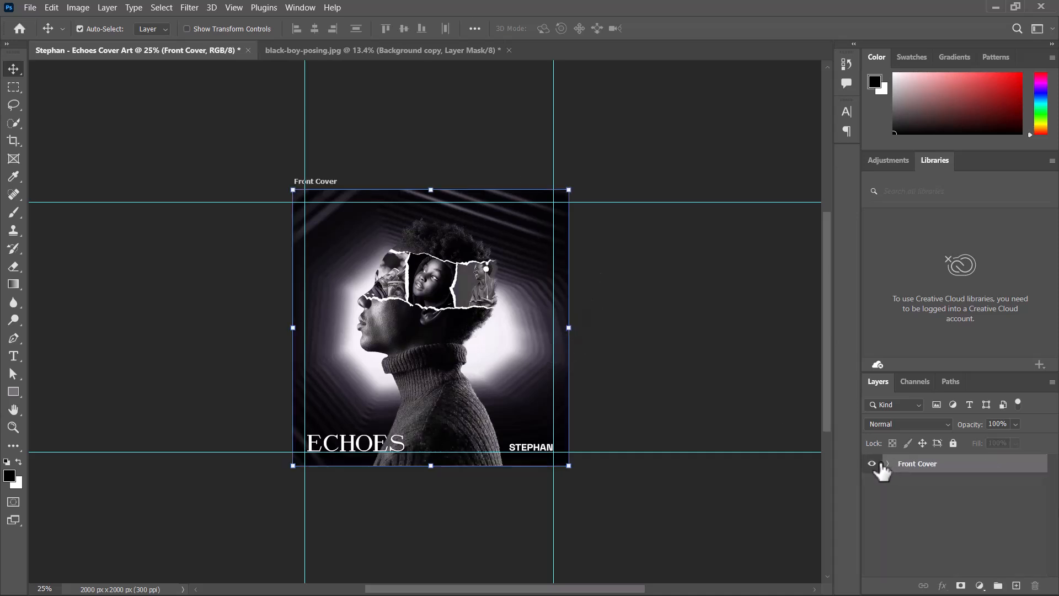
{"action": "left_click", "coordinate": [873, 464]}
{"action": "left_click", "coordinate": [872, 464]}
{"action": "key", "text": "ctrl+plus"}
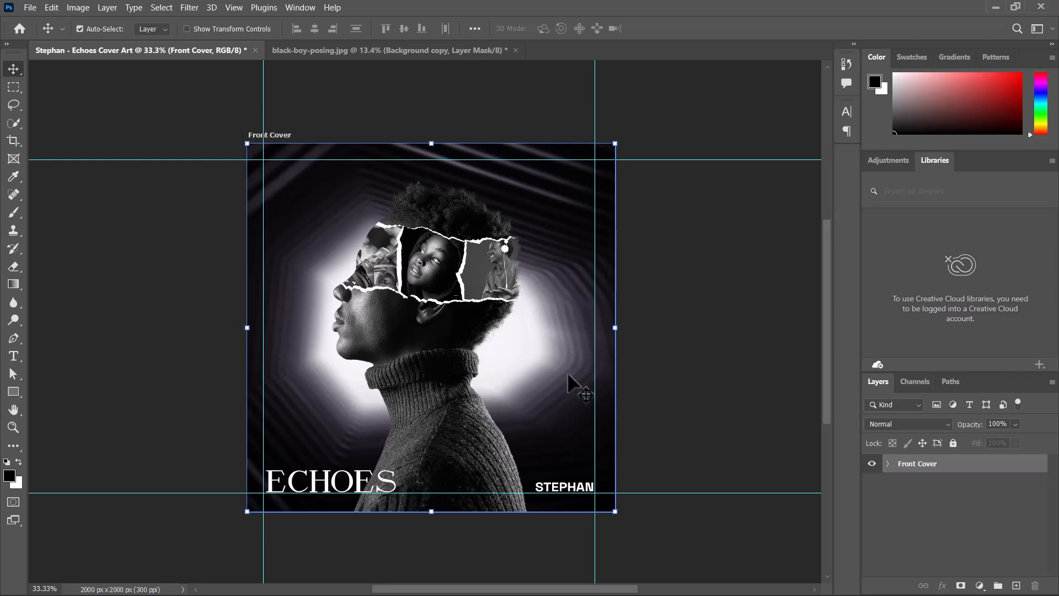
{"action": "left_click", "coordinate": [888, 465]}
{"action": "left_click_drag", "start_coordinate": [1055, 475], "coordinate": [1055, 536]}
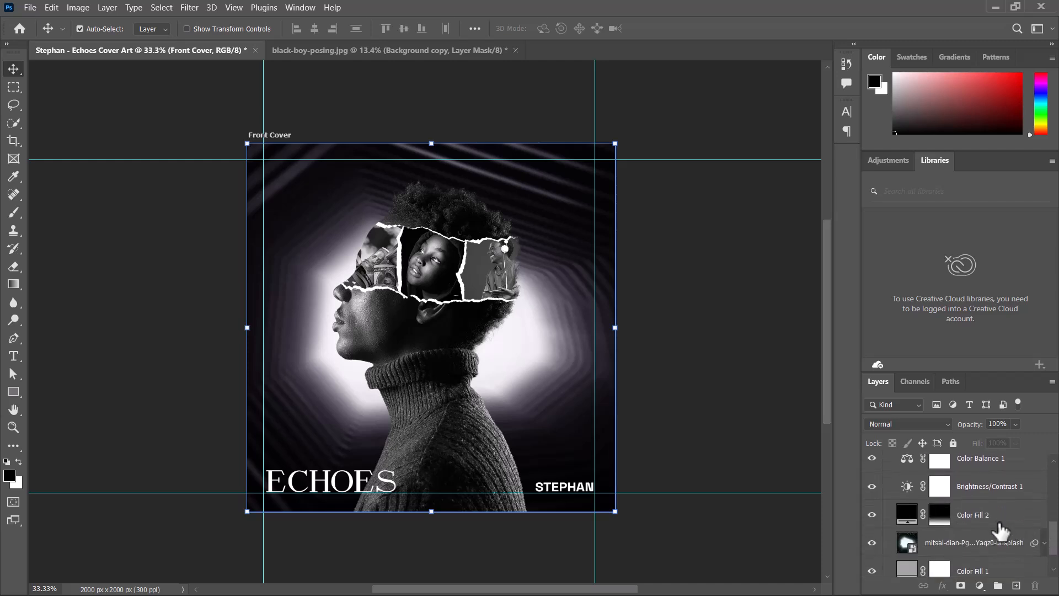
{"action": "left_click", "coordinate": [1017, 535]}
{"action": "scroll", "coordinate": [1018, 538], "scroll_direction": "up", "scroll_amount": 1}
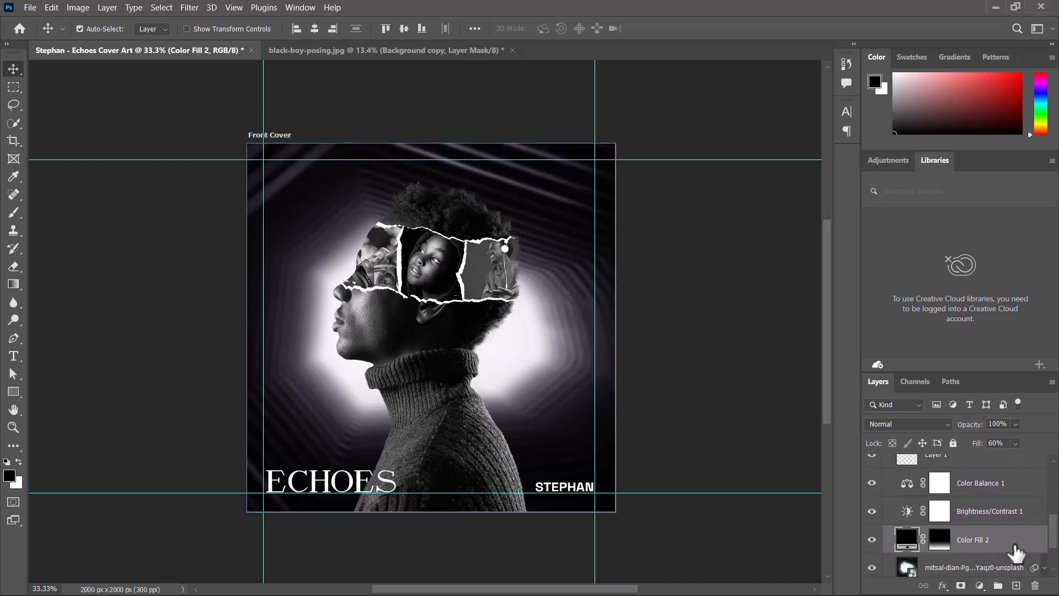
{"action": "left_click_drag", "start_coordinate": [1015, 551], "coordinate": [993, 480]}
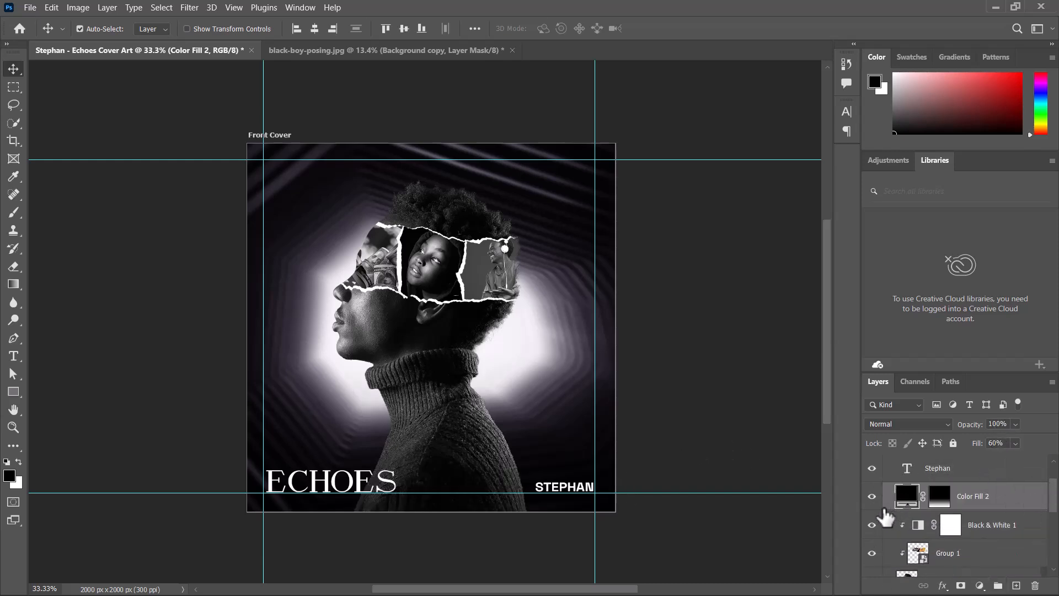
- Toggle the Black & White 1 and Color Fill 2 layers off and on to compare the look
{"action": "left_click", "coordinate": [871, 524]}
{"action": "left_click", "coordinate": [872, 524]}
{"action": "left_click", "coordinate": [871, 496]}
{"action": "left_click", "coordinate": [872, 496]}
{"action": "key", "text": "ctrl+minus"}
{"action": "key", "text": "ctrl+plus"}
{"action": "key", "text": "ctrl+plus"}
{"action": "key", "text": "ctrl+minus"}
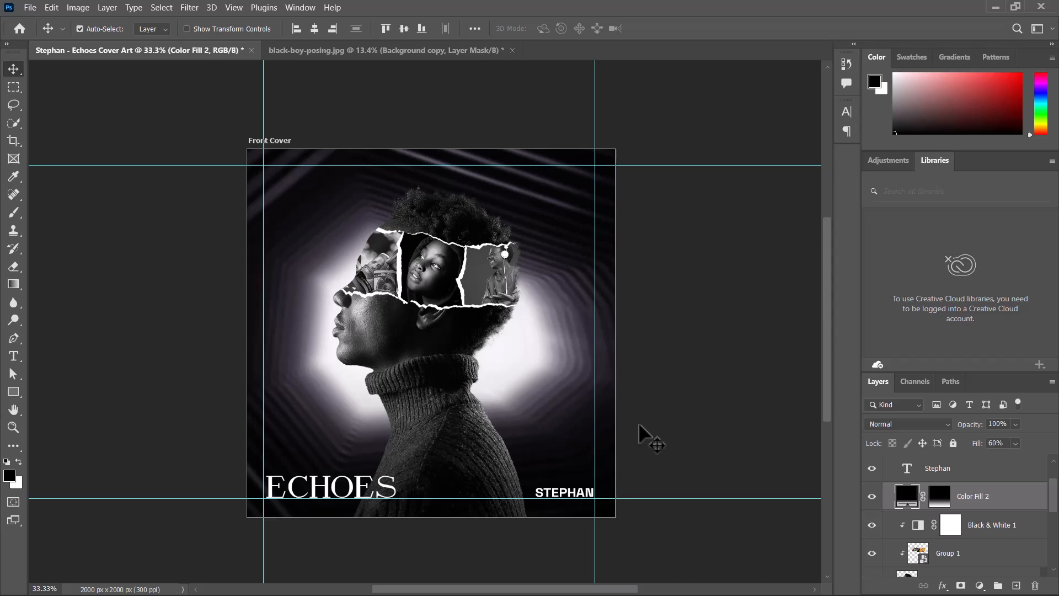
- Collapse the Front Cover artboard and duplicate it into a second artboard beside the original
{"action": "left_click_drag", "start_coordinate": [651, 438], "coordinate": [461, 386]}
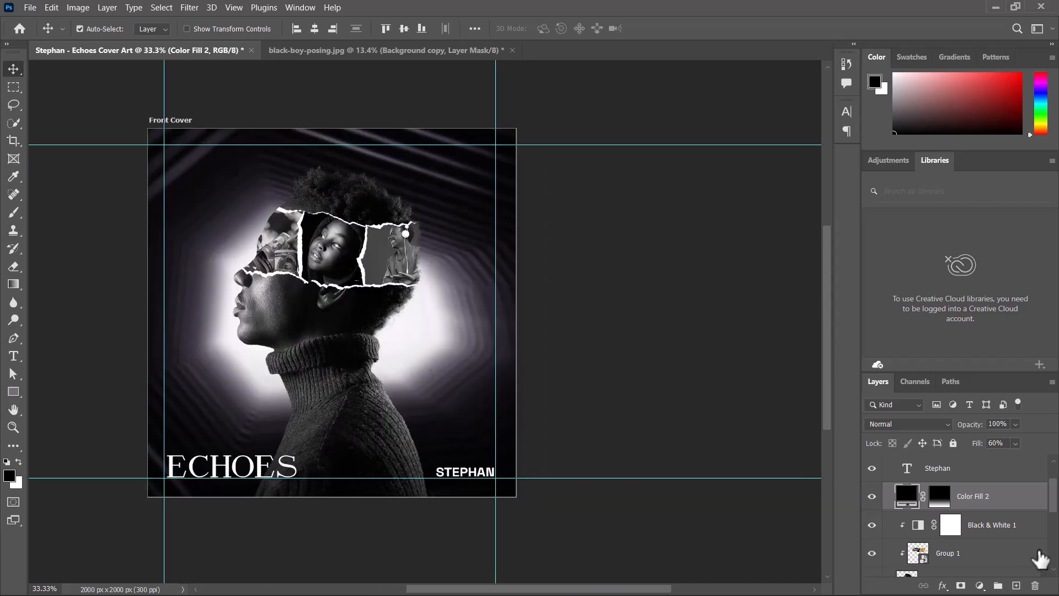
{"action": "scroll", "coordinate": [905, 518], "scroll_direction": "up", "scroll_amount": 2}
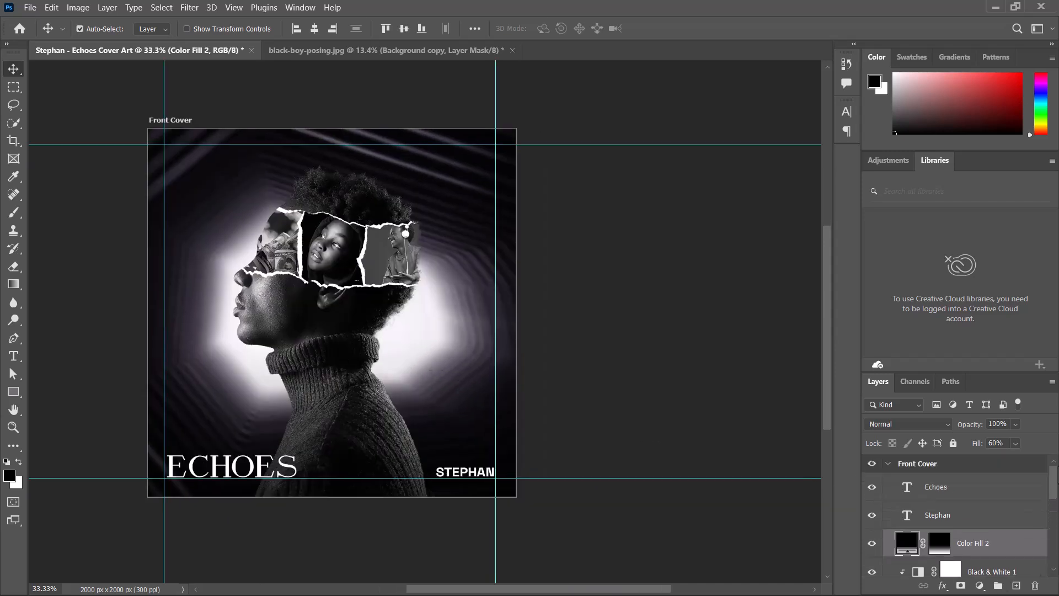
{"action": "left_click", "coordinate": [889, 465]}
{"action": "left_click", "coordinate": [889, 467]}
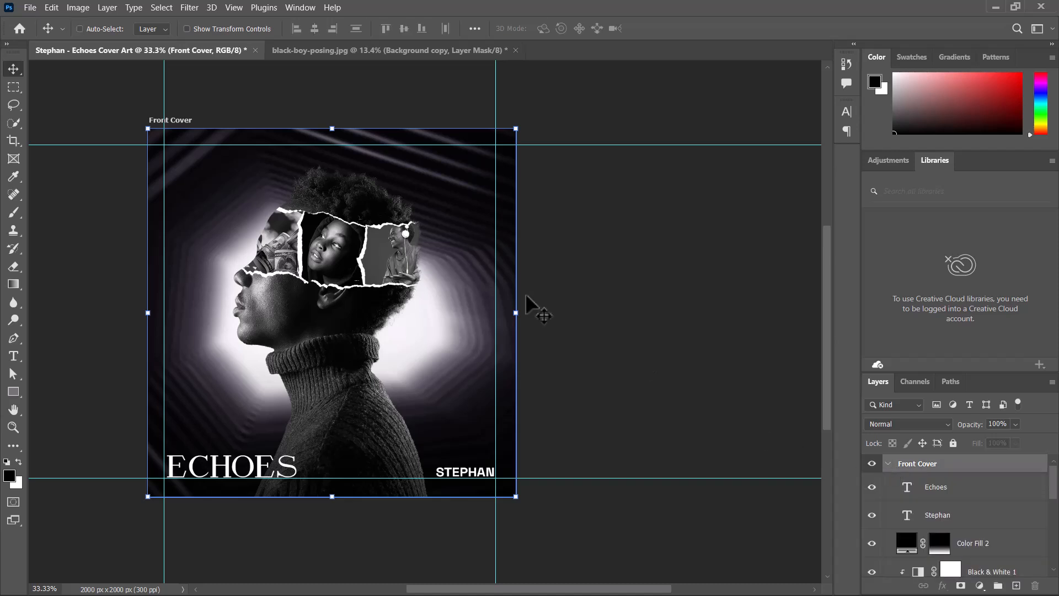
{"action": "key", "text": "ctrl+minus"}
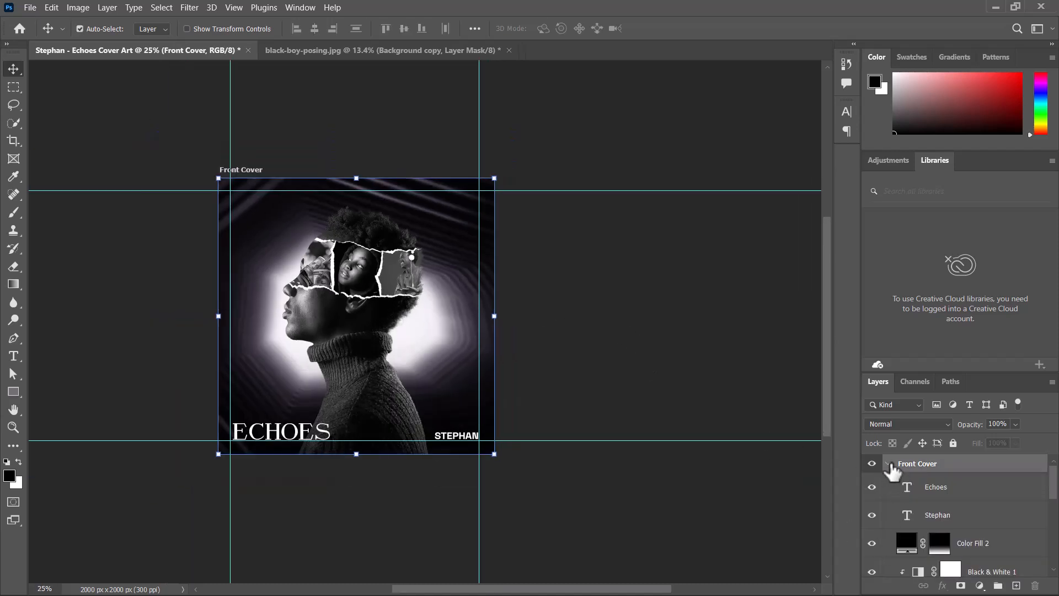
{"action": "left_click", "coordinate": [888, 465]}
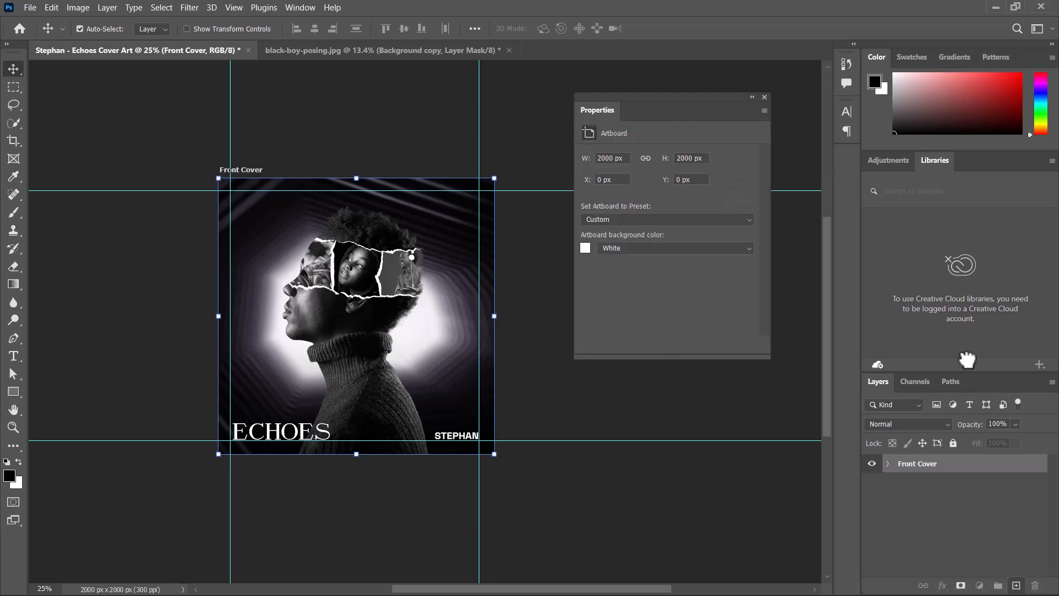
{"action": "key", "text": "ctrl+j"}
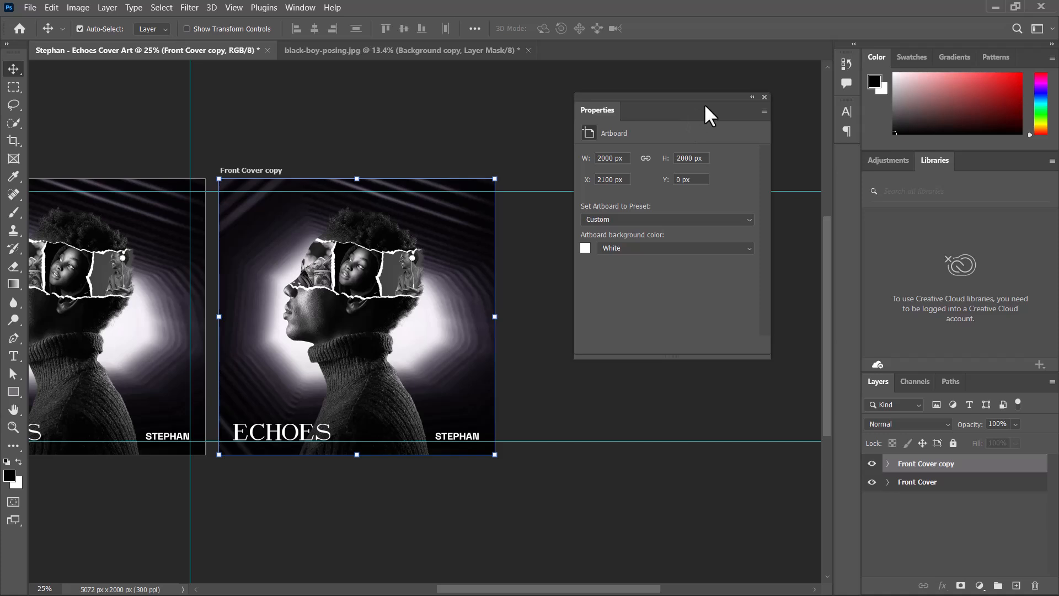
{"action": "left_click", "coordinate": [752, 98]}
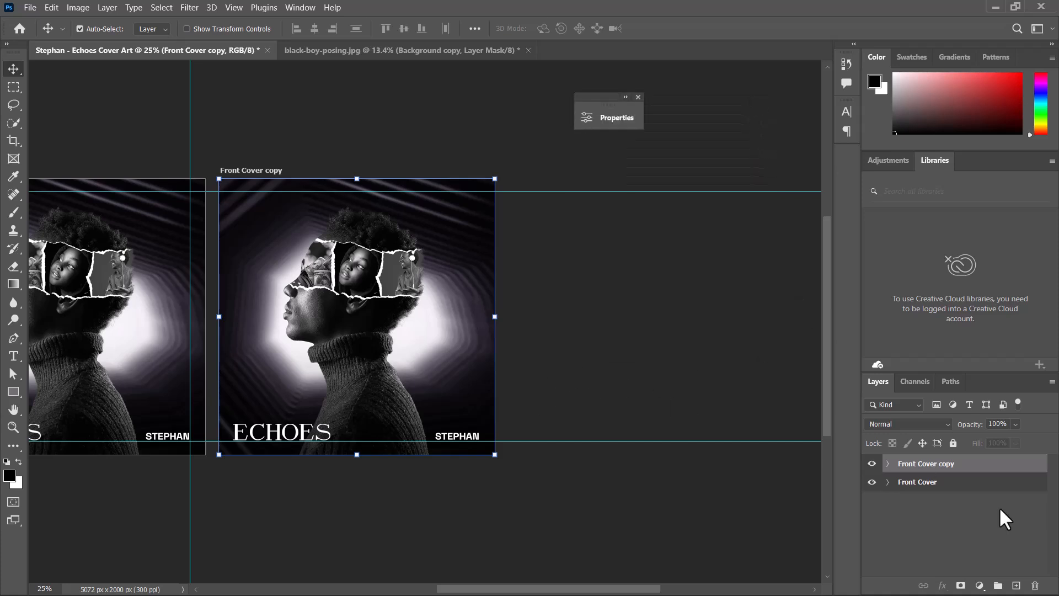
- Rename the duplicated artboard to Back Cover
{"action": "double_click", "coordinate": [938, 464]}
{"action": "double_click", "coordinate": [939, 463]}
{"action": "key", "text": "Return"}
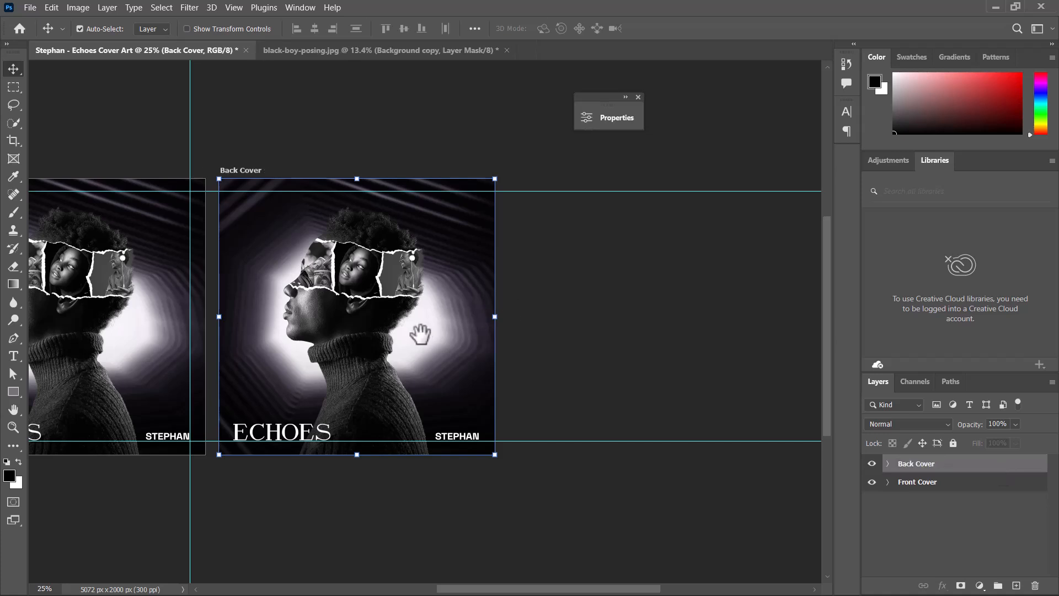
- Group the back cover's man photo, collage group and Black & White layer into a new group
{"action": "left_click_drag", "start_coordinate": [416, 333], "coordinate": [481, 322]}
{"action": "left_click", "coordinate": [650, 300]}
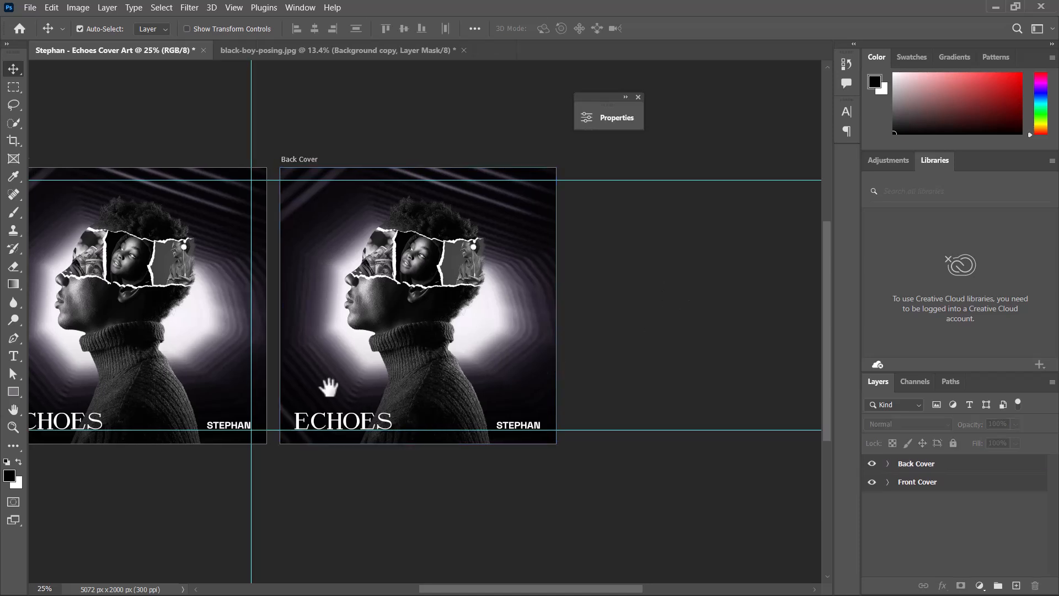
{"action": "left_click_drag", "start_coordinate": [329, 383], "coordinate": [435, 384]}
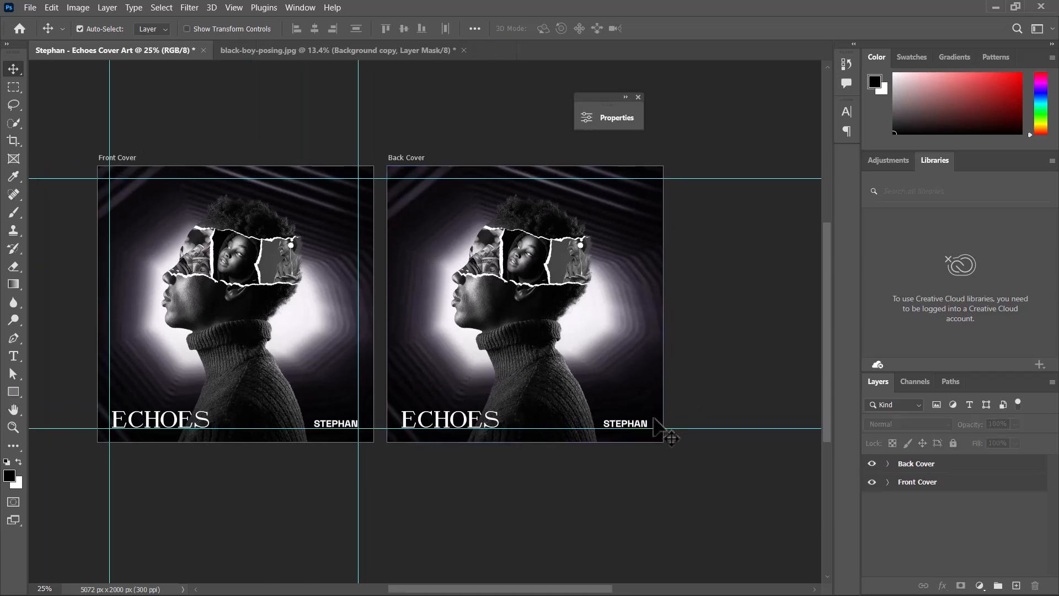
{"action": "left_click", "coordinate": [510, 303]}
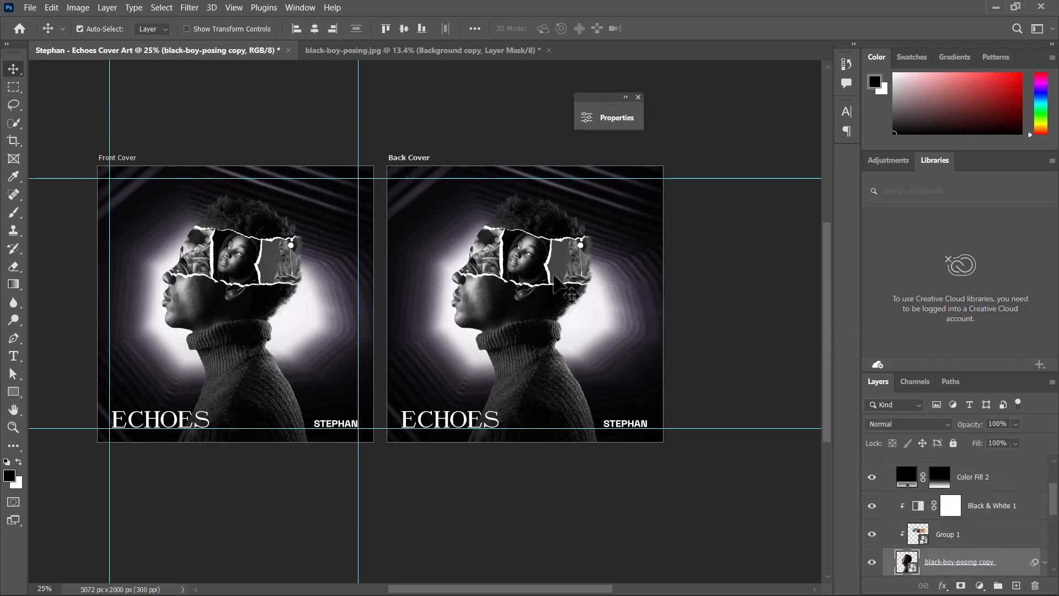
{"action": "left_click", "coordinate": [626, 335]}
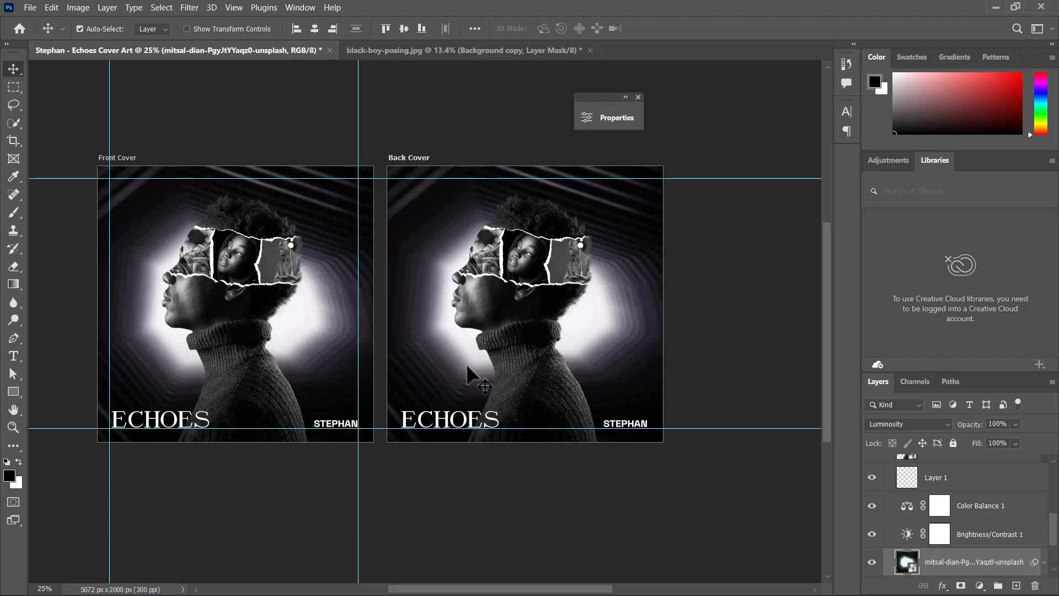
{"action": "key", "text": "ctrl+plus"}
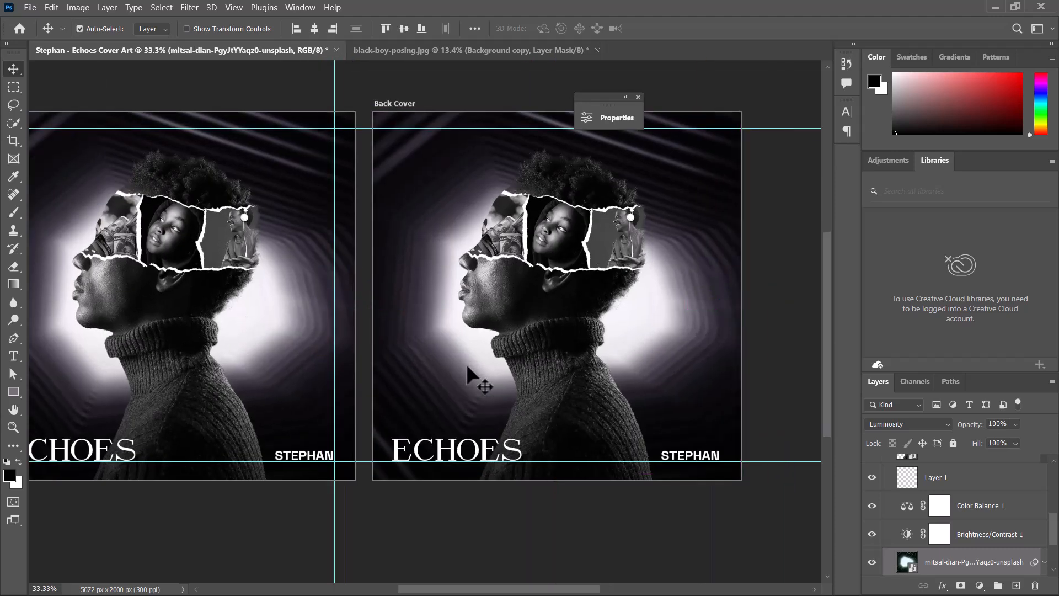
{"action": "left_click_drag", "start_coordinate": [596, 248], "coordinate": [568, 254]}
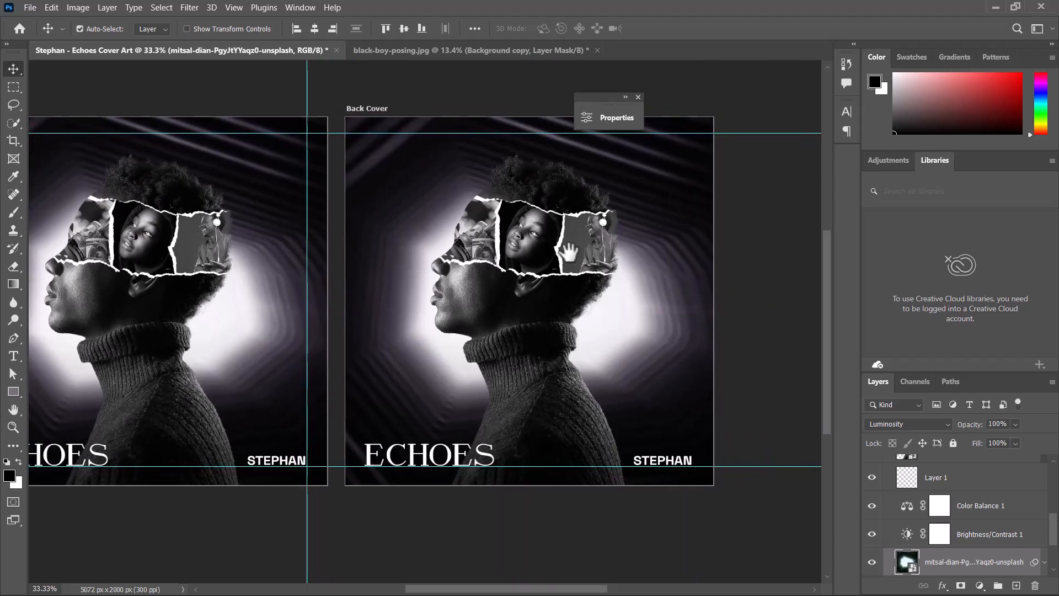
{"action": "left_click", "coordinate": [552, 352]}
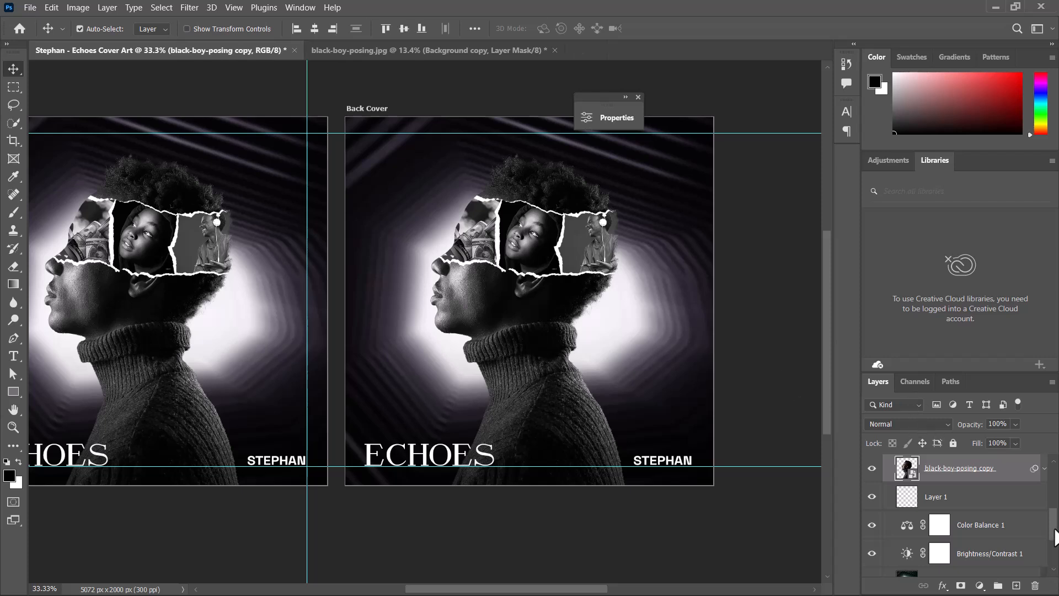
{"action": "scroll", "coordinate": [1055, 536], "scroll_direction": "up", "scroll_amount": 3}
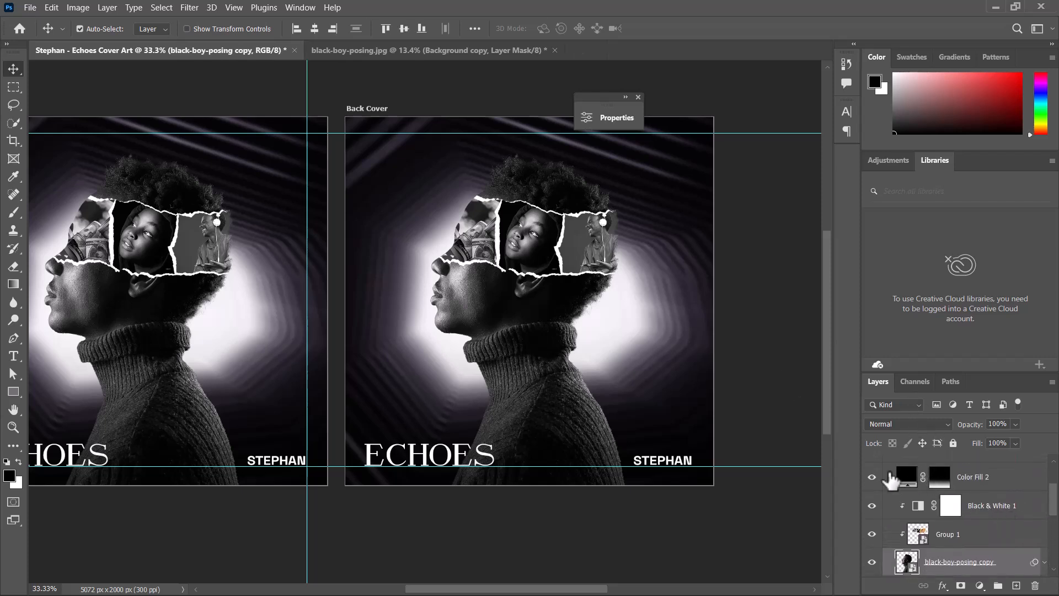
{"action": "left_click", "coordinate": [998, 514], "text": "shift"}
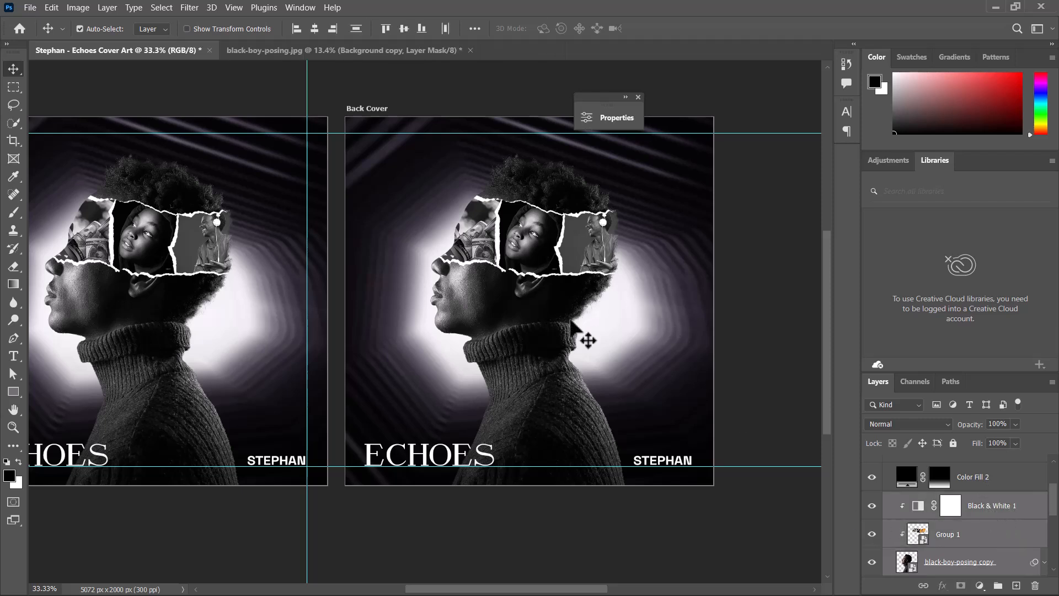
{"action": "key", "text": "ctrl+g"}
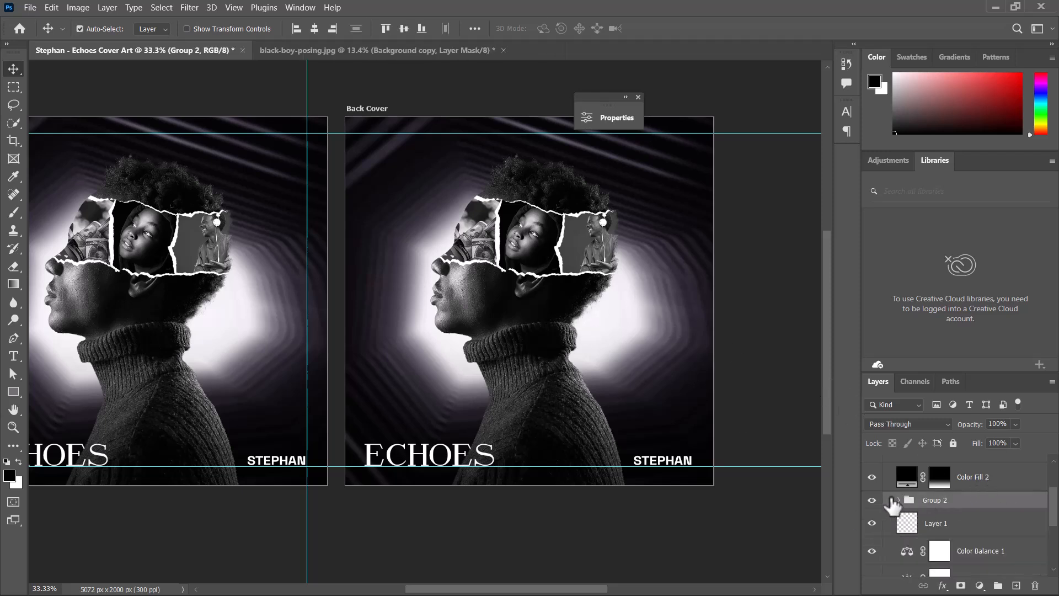
- Flip the new group horizontally and move it to the back cover's right edge
{"action": "left_click", "coordinate": [873, 500]}
{"action": "left_click", "coordinate": [872, 500]}
{"action": "key", "text": "ctrl+t"}
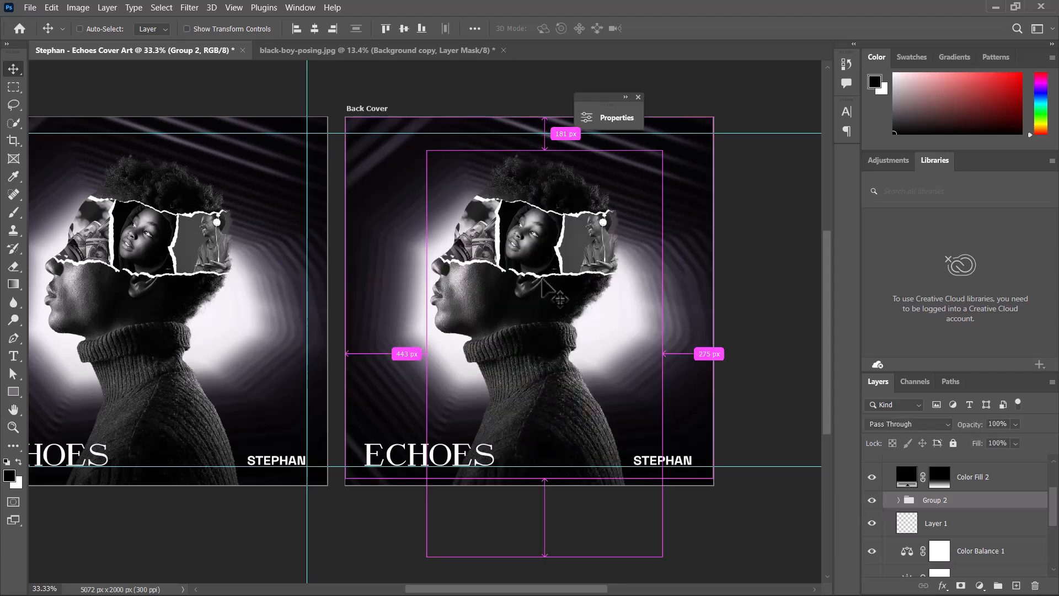
{"action": "left_click", "coordinate": [568, 249]}
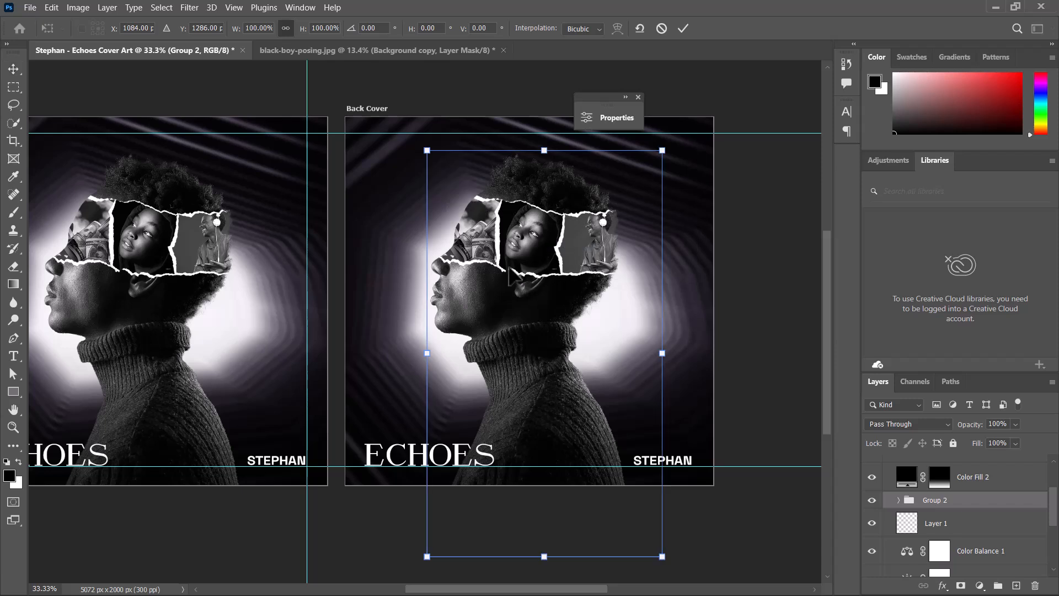
{"action": "left_click_drag", "start_coordinate": [518, 289], "coordinate": [658, 278]}
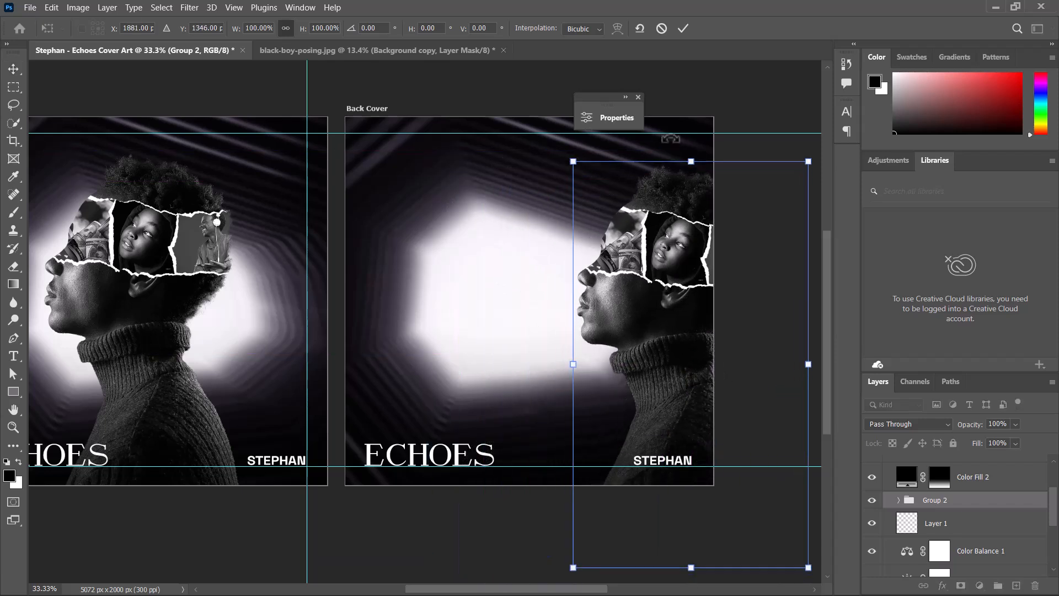
{"action": "right_click", "coordinate": [673, 291]}
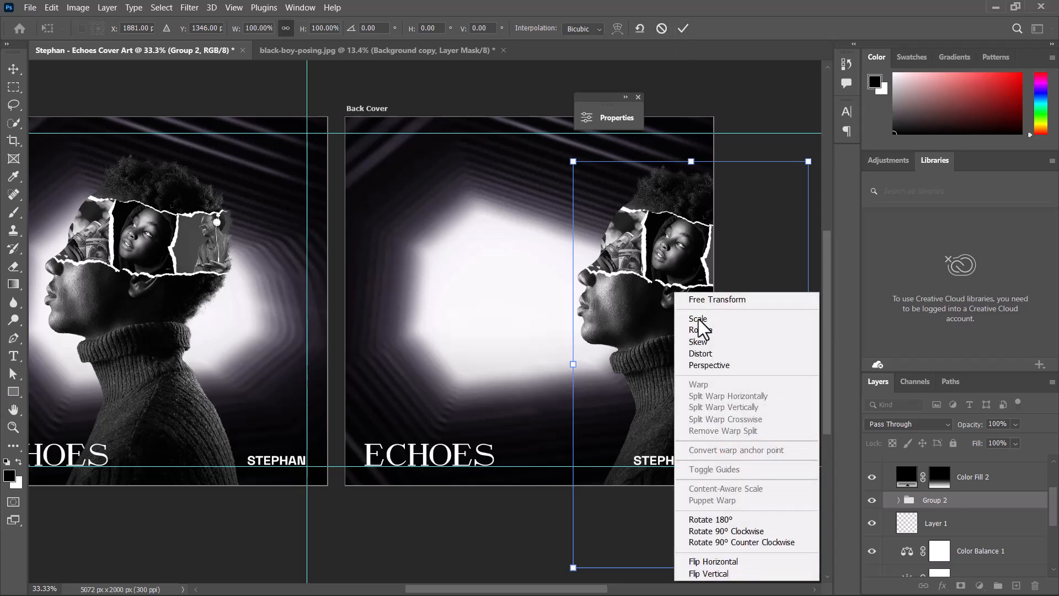
{"action": "left_click", "coordinate": [697, 561]}
{"action": "left_click_drag", "start_coordinate": [641, 327], "coordinate": [583, 346]}
{"action": "left_click_drag", "start_coordinate": [586, 350], "coordinate": [586, 319]}
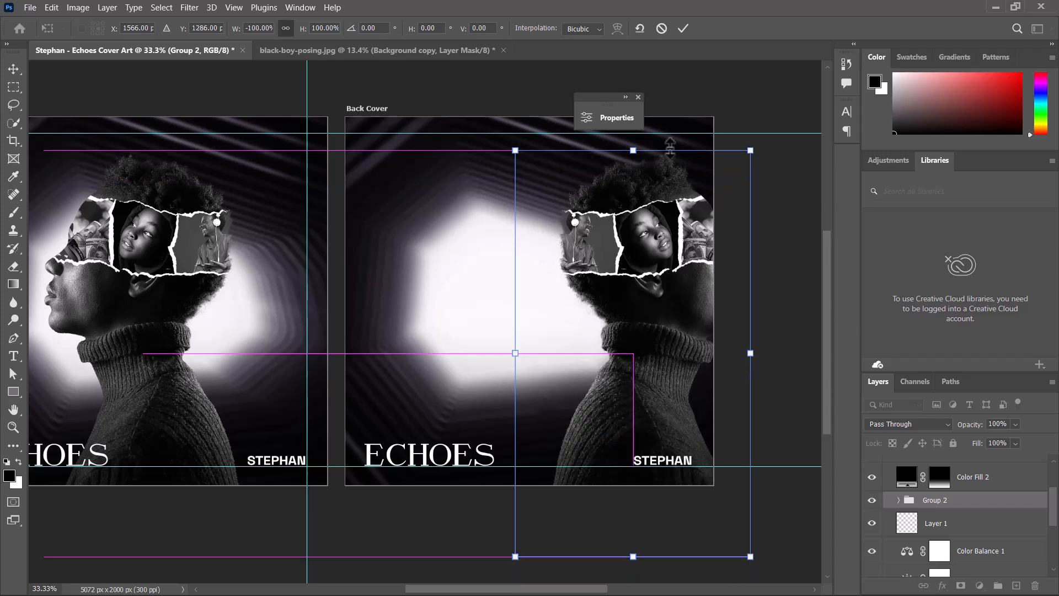
{"action": "left_click", "coordinate": [683, 29]}
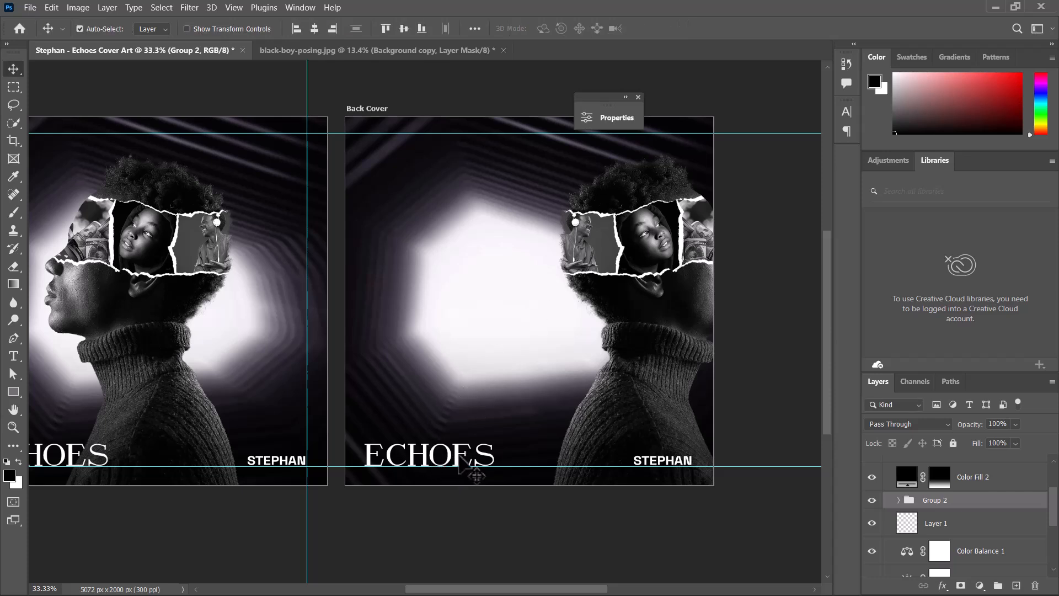
- Move the back cover's Echoes and Stephan text layers together to the top of the artboard
{"action": "left_click", "coordinate": [460, 458]}
{"action": "left_click", "coordinate": [653, 460], "text": "shift"}
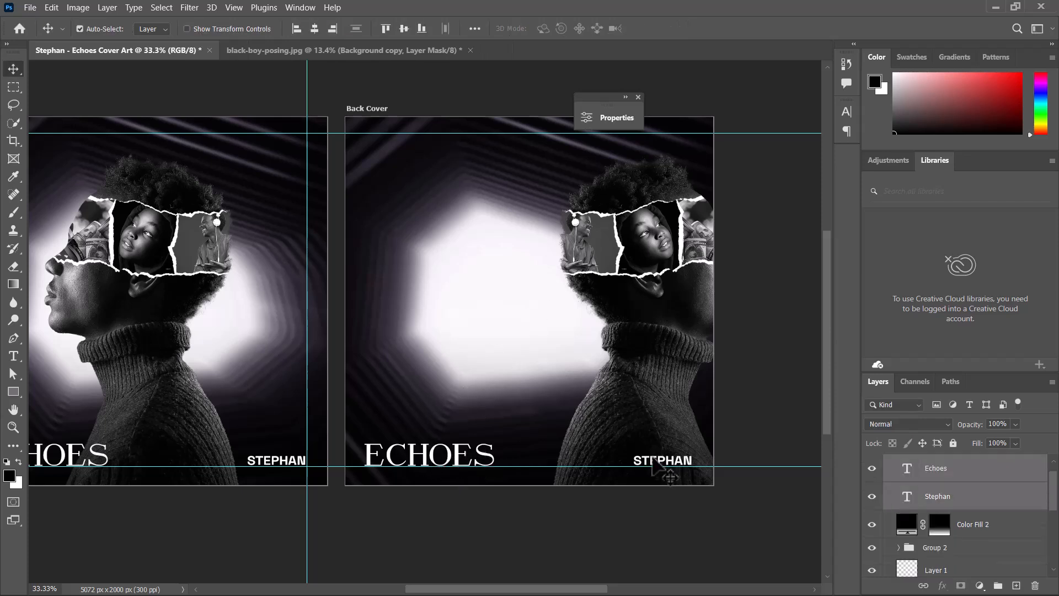
{"action": "left_click_drag", "start_coordinate": [665, 440], "coordinate": [659, 156]}
{"action": "left_click", "coordinate": [738, 218]}
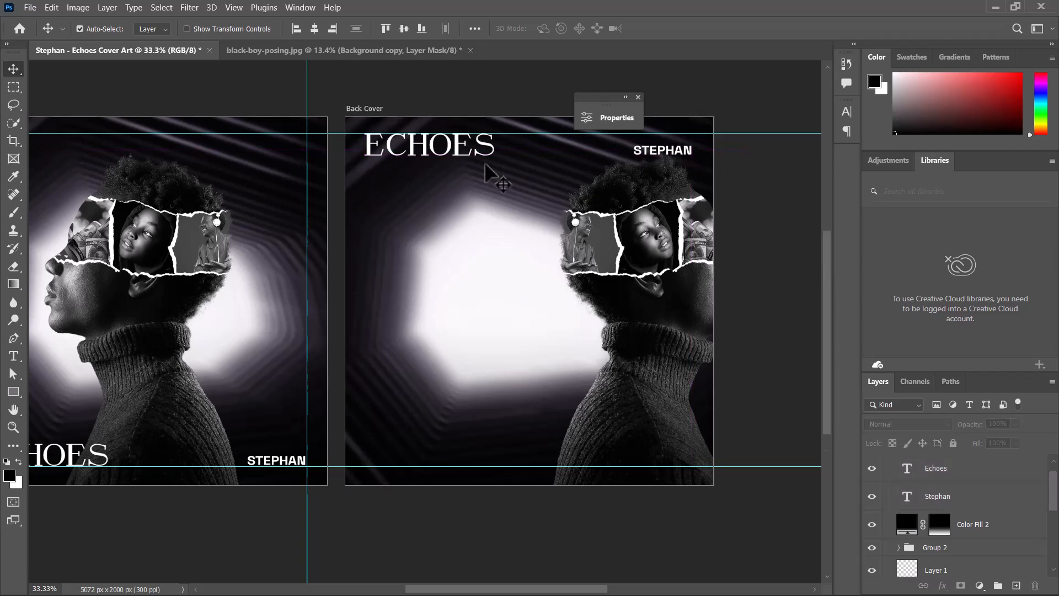
- Resize the back cover's Echoes title to 48 pt, then nudge the title and Stephan text into place
{"action": "left_click", "coordinate": [463, 150]}
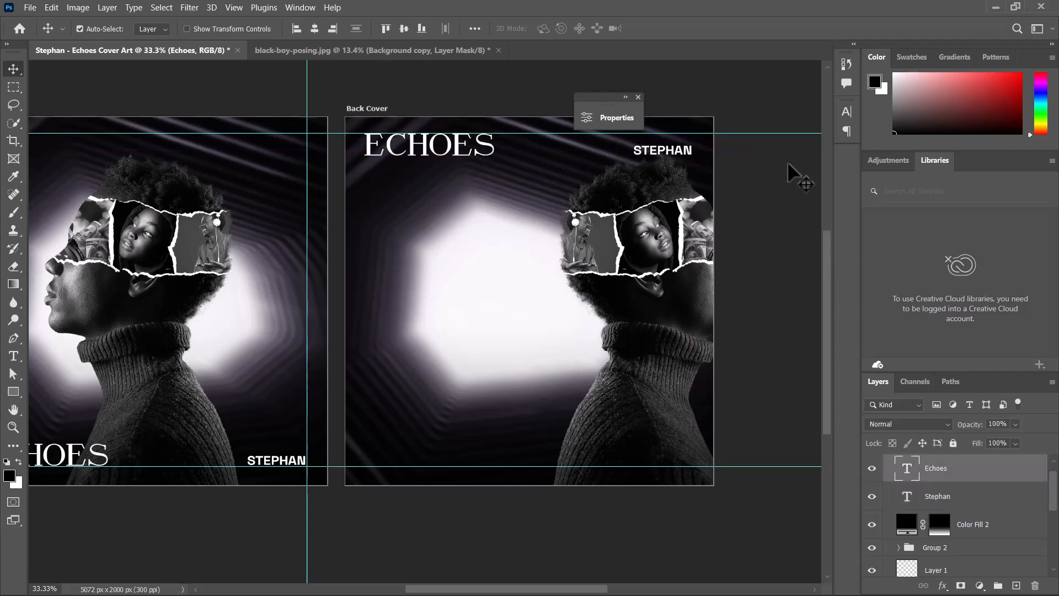
{"action": "left_click", "coordinate": [846, 113]}
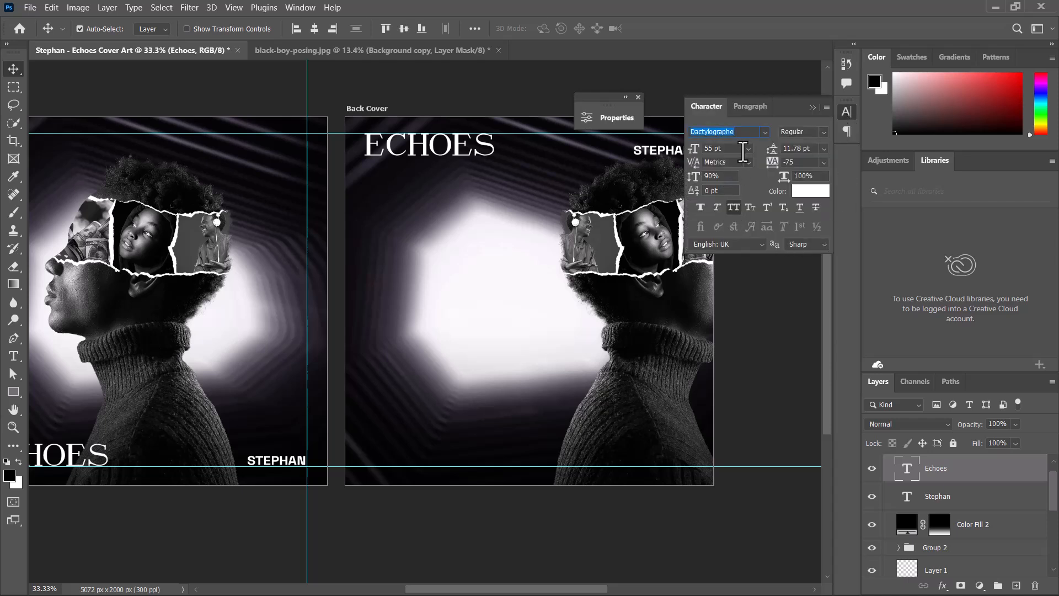
{"action": "left_click", "coordinate": [748, 149]}
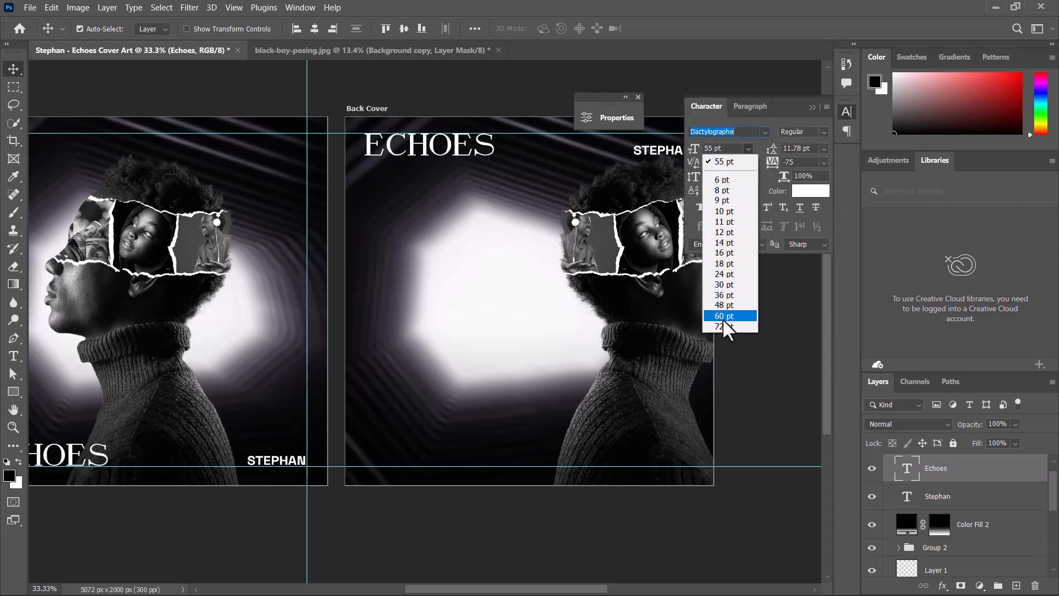
{"action": "left_click", "coordinate": [728, 298]}
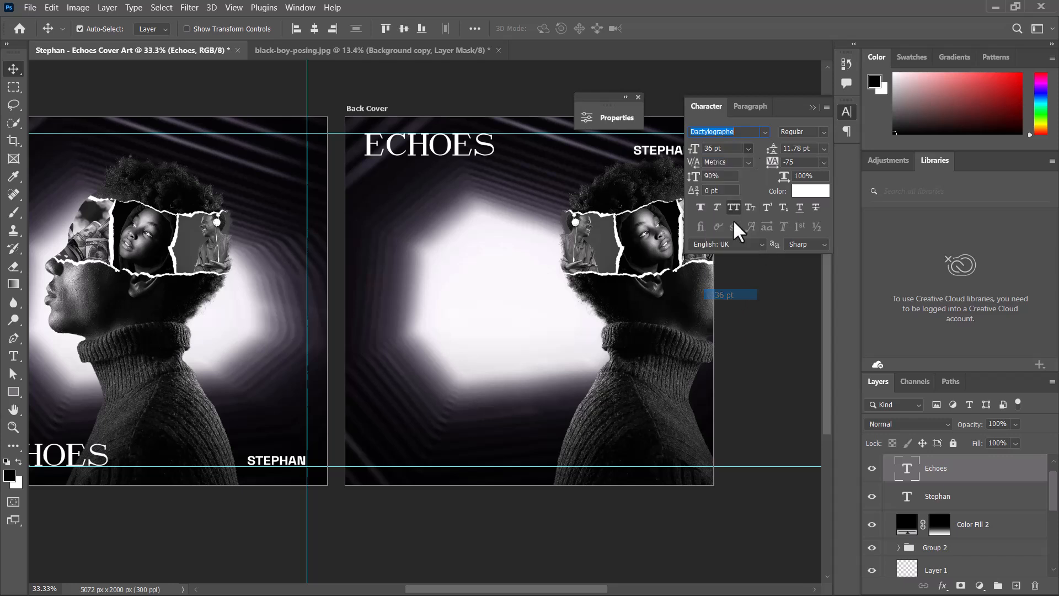
{"action": "left_click_drag", "start_coordinate": [405, 157], "coordinate": [411, 155]}
{"action": "left_click", "coordinate": [749, 148]}
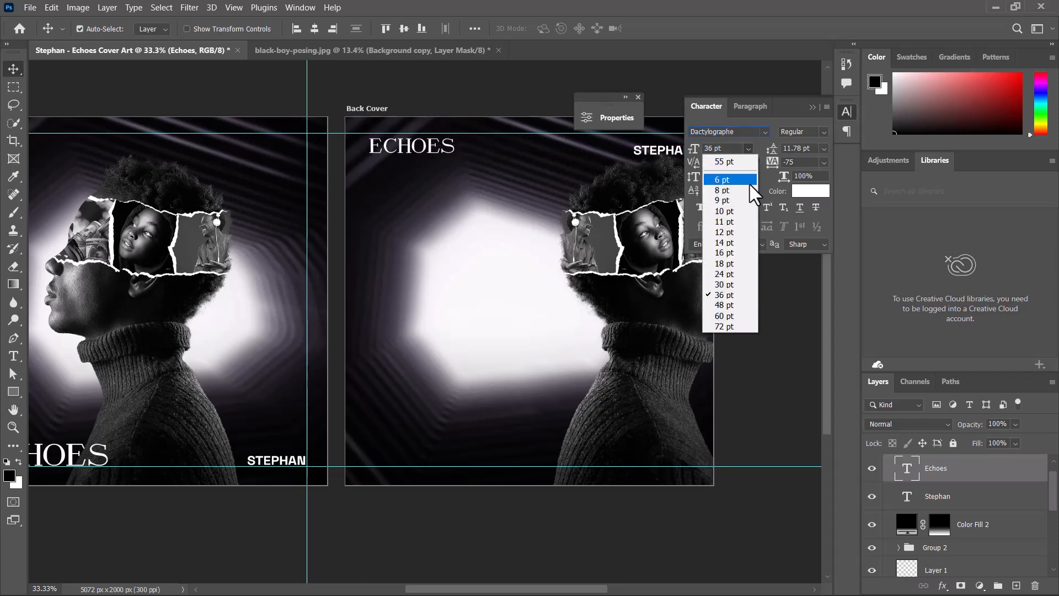
{"action": "left_click", "coordinate": [730, 301]}
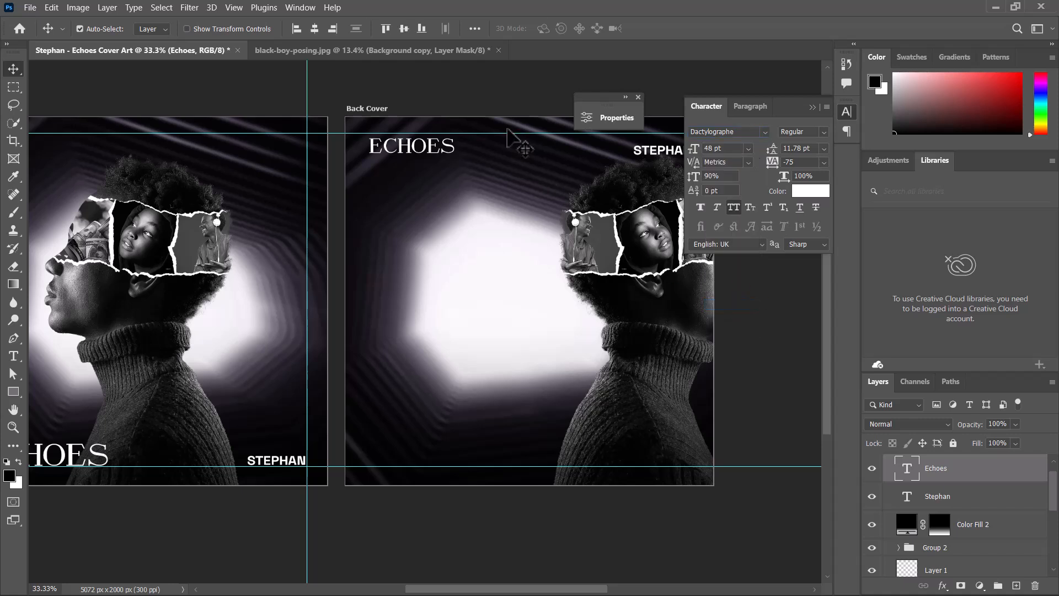
{"action": "left_click", "coordinate": [814, 107]}
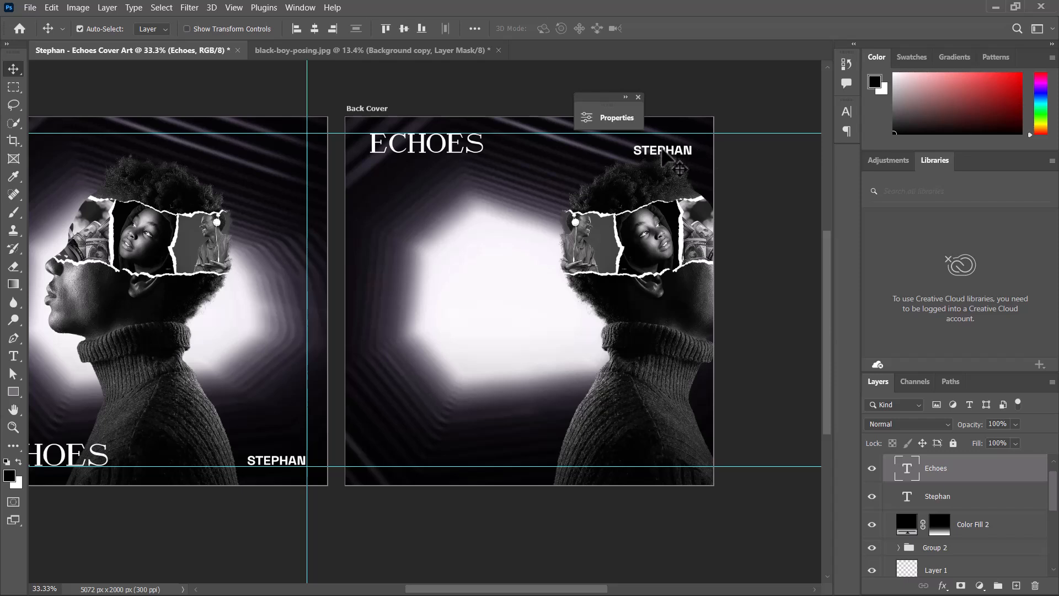
{"action": "left_click_drag", "start_coordinate": [664, 150], "coordinate": [666, 141]}
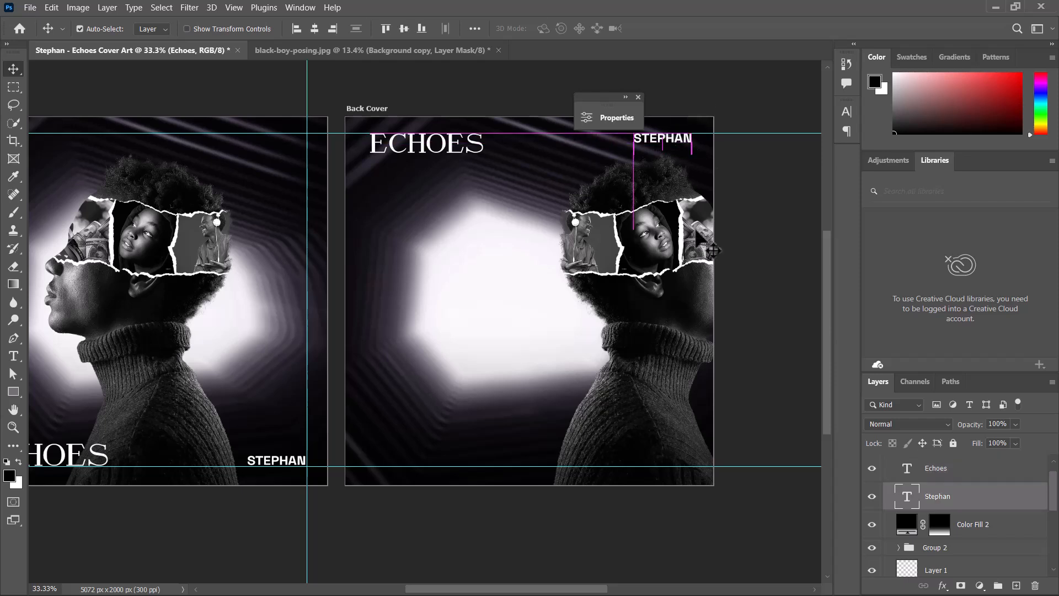
- Scale up and reposition the back cover's tunnel background photo with Free Transform, to about 27.88%
{"action": "left_click", "coordinate": [519, 307]}
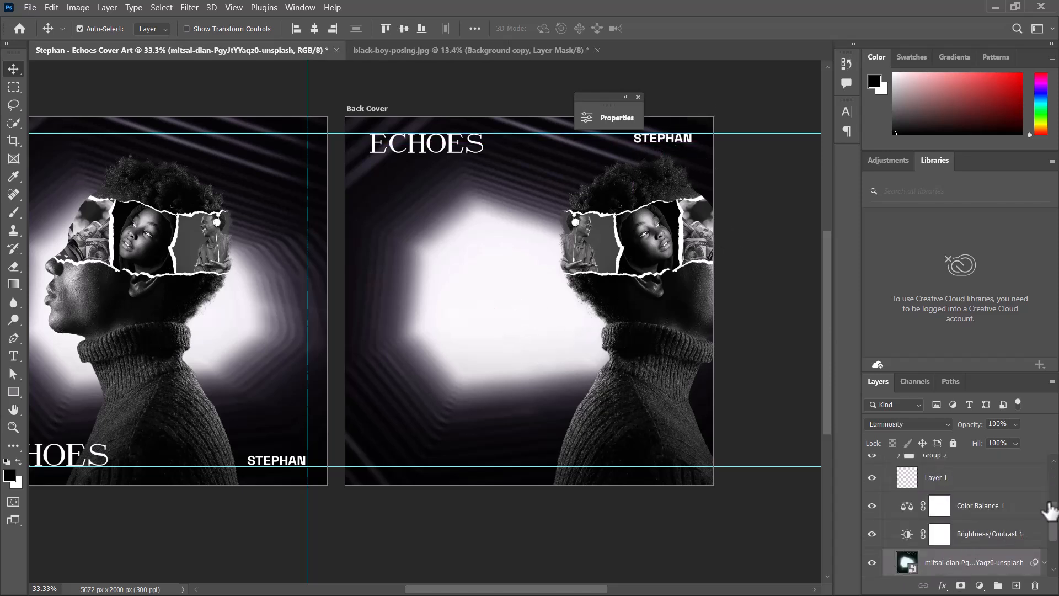
{"action": "scroll", "coordinate": [1053, 529], "scroll_direction": "down", "scroll_amount": 2}
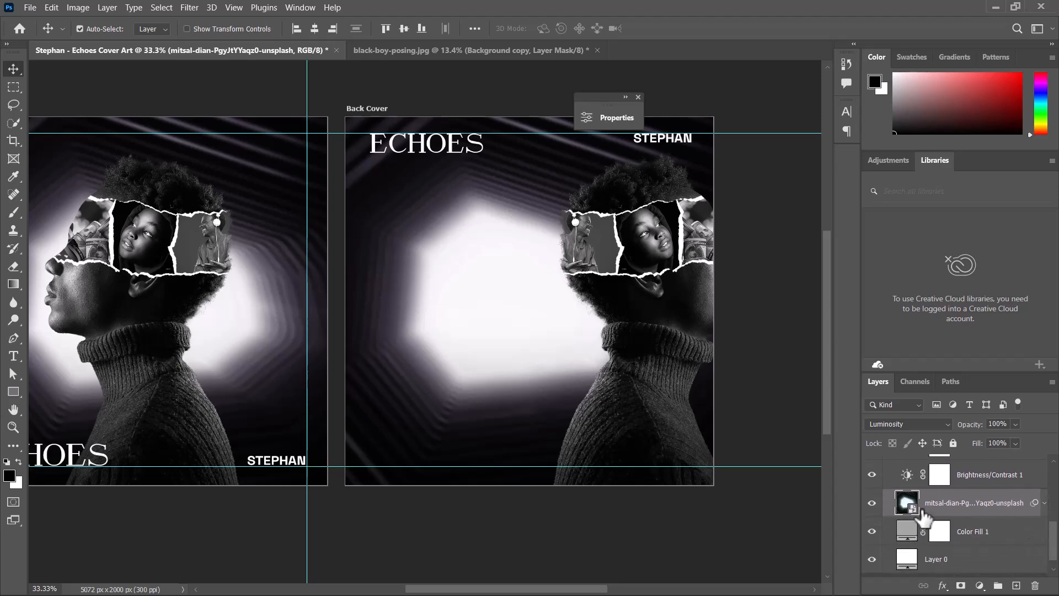
{"action": "key", "text": "ctrl+t"}
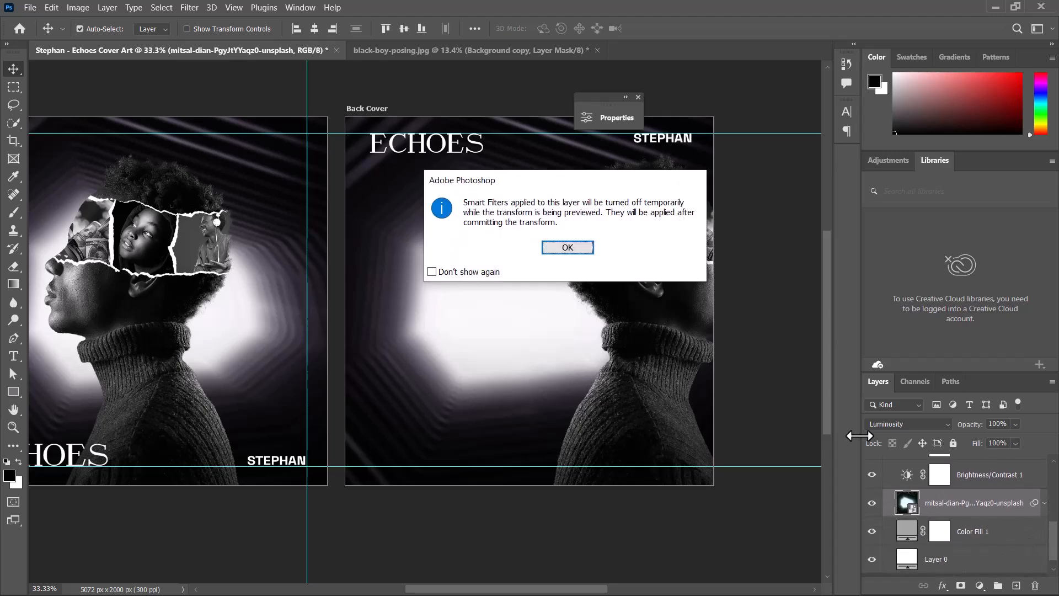
{"action": "key", "text": "Return"}
{"action": "key", "text": "ctrl+minus"}
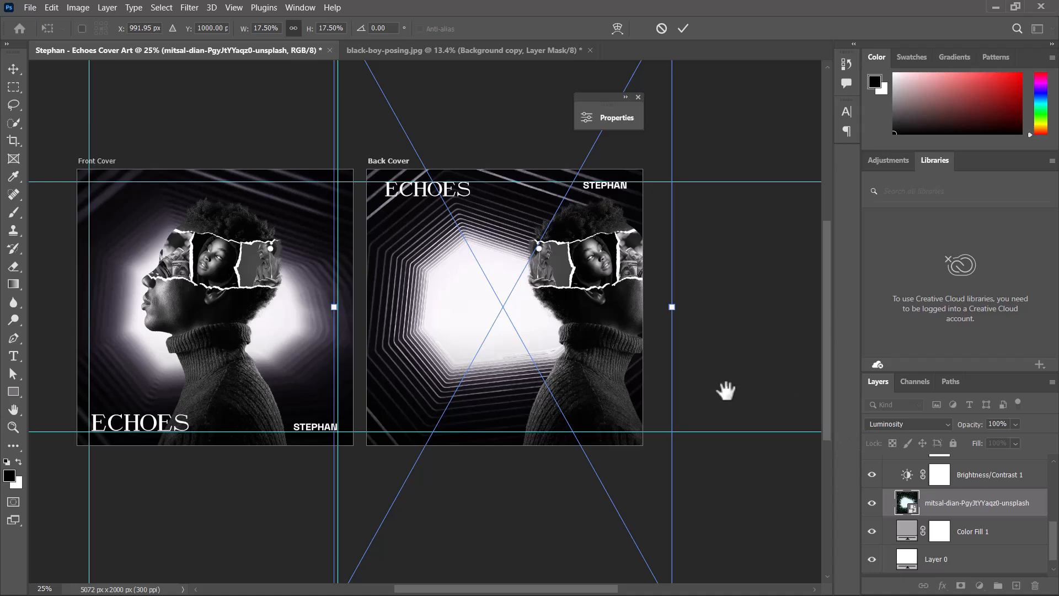
{"action": "scroll", "coordinate": [502, 314], "scroll_direction": "down", "scroll_amount": 1}
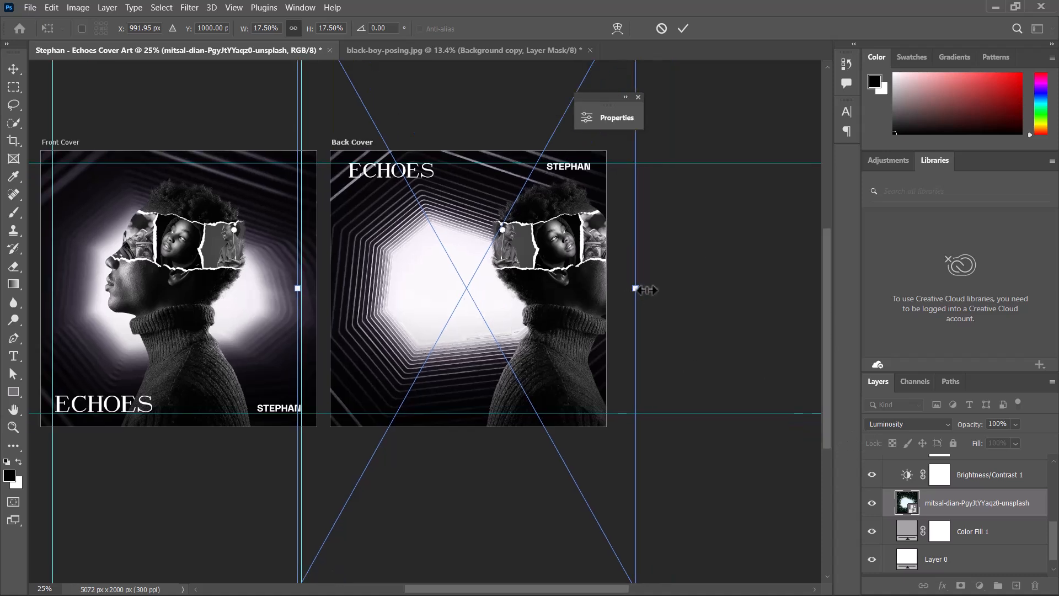
{"action": "left_click_drag", "start_coordinate": [636, 288], "coordinate": [660, 287]}
{"action": "left_click_drag", "start_coordinate": [433, 303], "coordinate": [432, 330]}
{"action": "scroll", "coordinate": [429, 328], "scroll_direction": "up", "scroll_amount": 2}
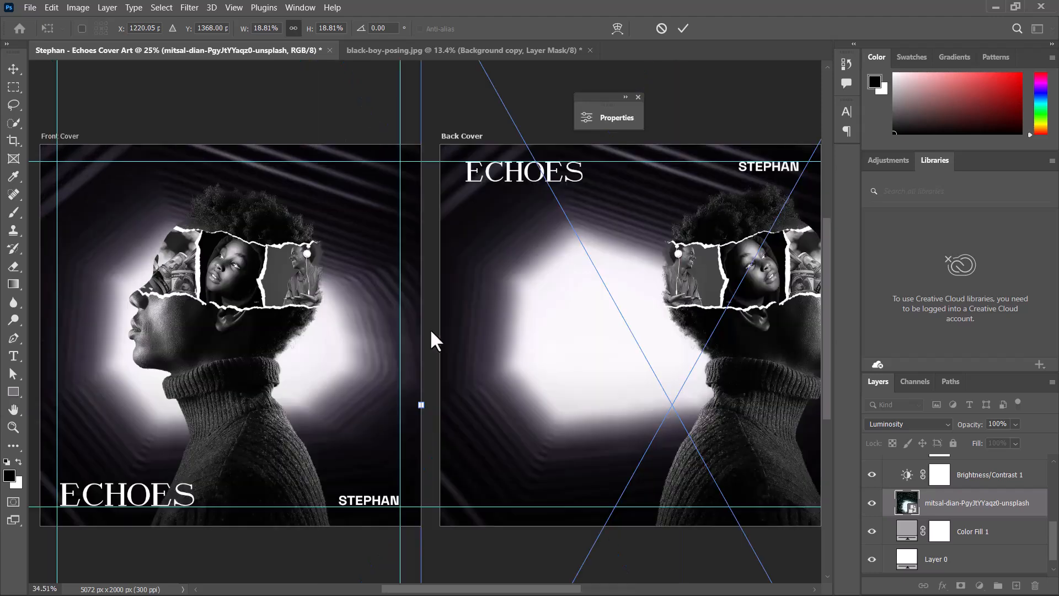
{"action": "scroll", "coordinate": [429, 329], "scroll_direction": "down", "scroll_amount": 4}
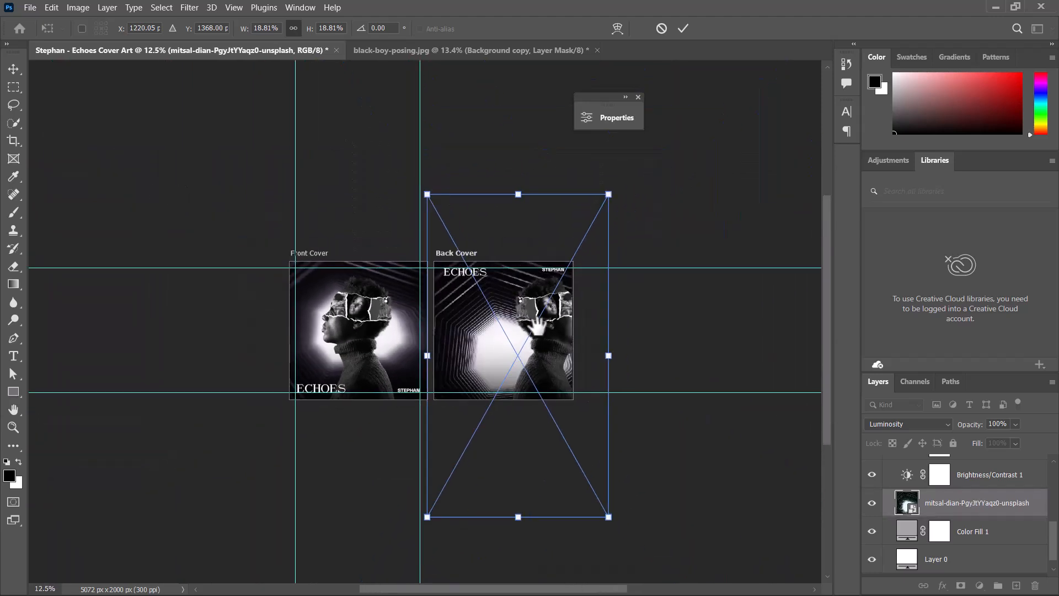
{"action": "left_click_drag", "start_coordinate": [534, 326], "coordinate": [415, 235]}
{"action": "left_click_drag", "start_coordinate": [490, 263], "coordinate": [561, 234]}
{"action": "left_click_drag", "start_coordinate": [420, 265], "coordinate": [426, 257]}
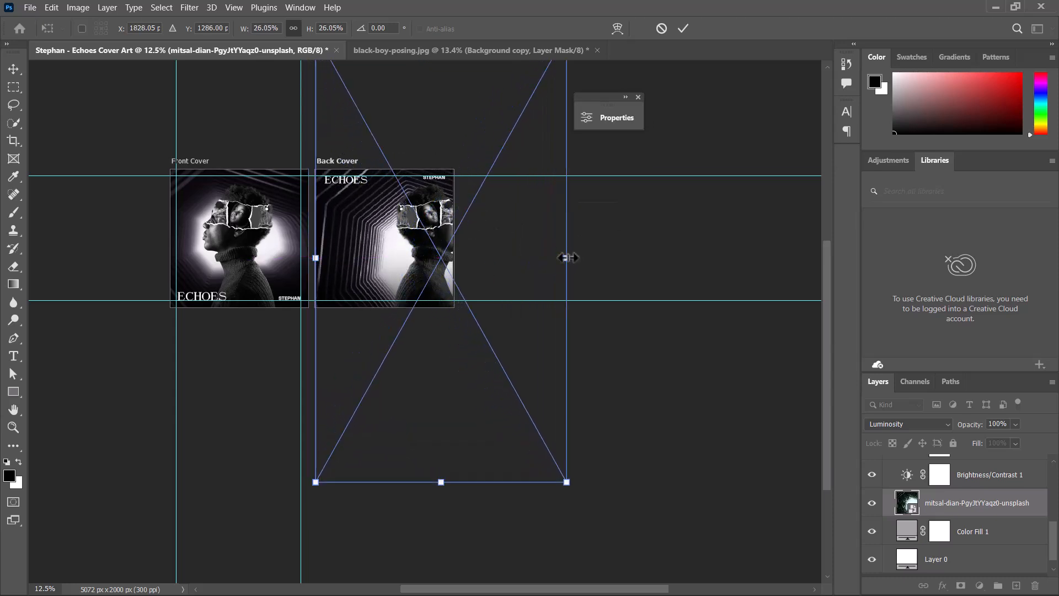
{"action": "left_click_drag", "start_coordinate": [567, 257], "coordinate": [584, 258]}
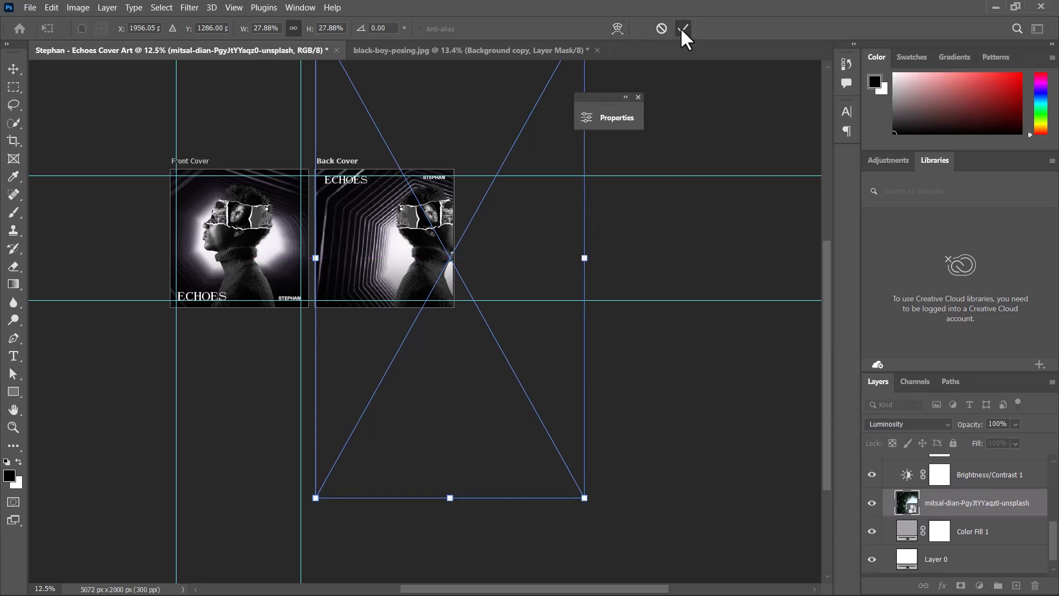
{"action": "left_click", "coordinate": [684, 29]}
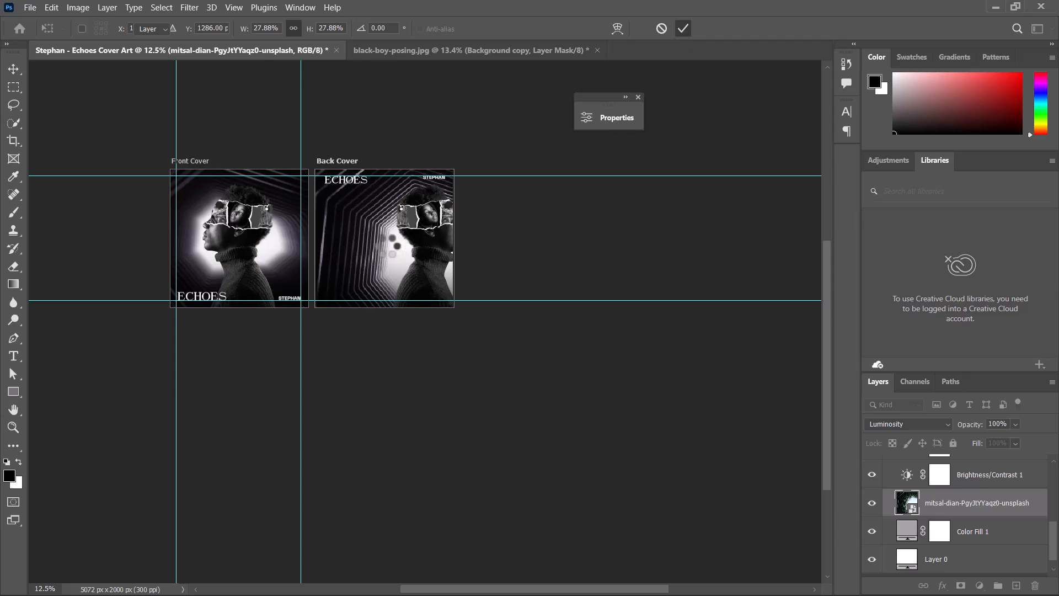
- Move the tunnel background photo down within the back cover artboard
{"action": "key", "text": "ctrl+plus"}
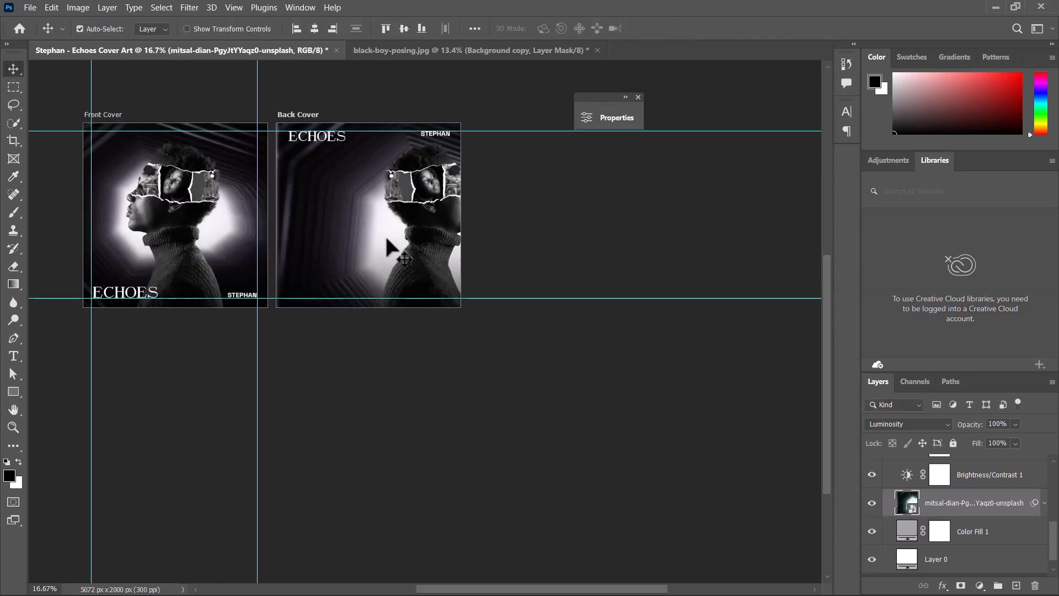
{"action": "left_click_drag", "start_coordinate": [387, 238], "coordinate": [419, 307]}
{"action": "key", "text": "ctrl+plus"}
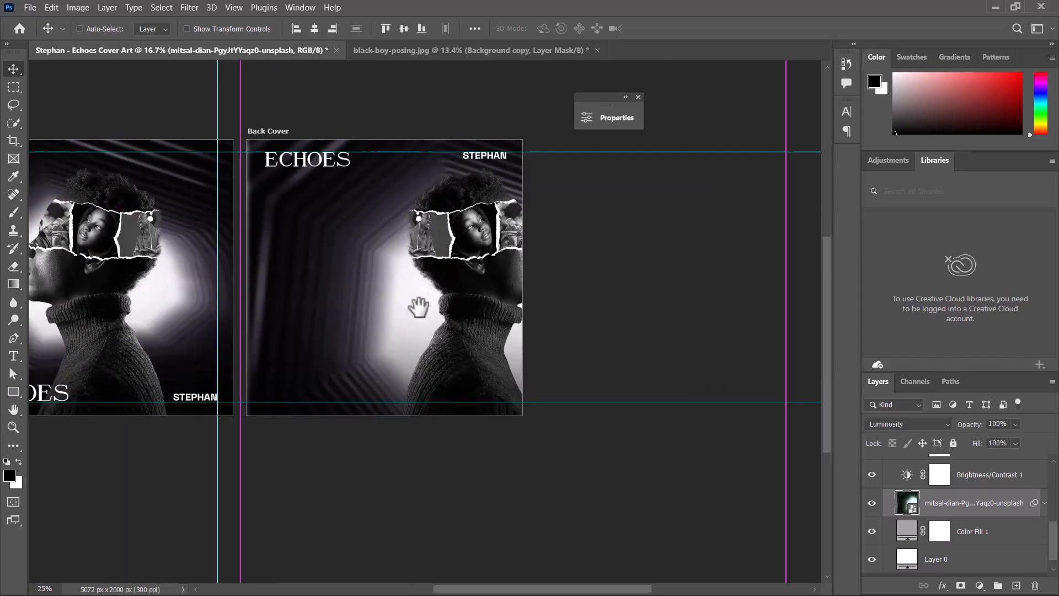
{"action": "key", "text": "ctrl+plus"}
{"action": "key", "text": "ctrl+minus"}
{"action": "key", "text": "ctrl+plus"}
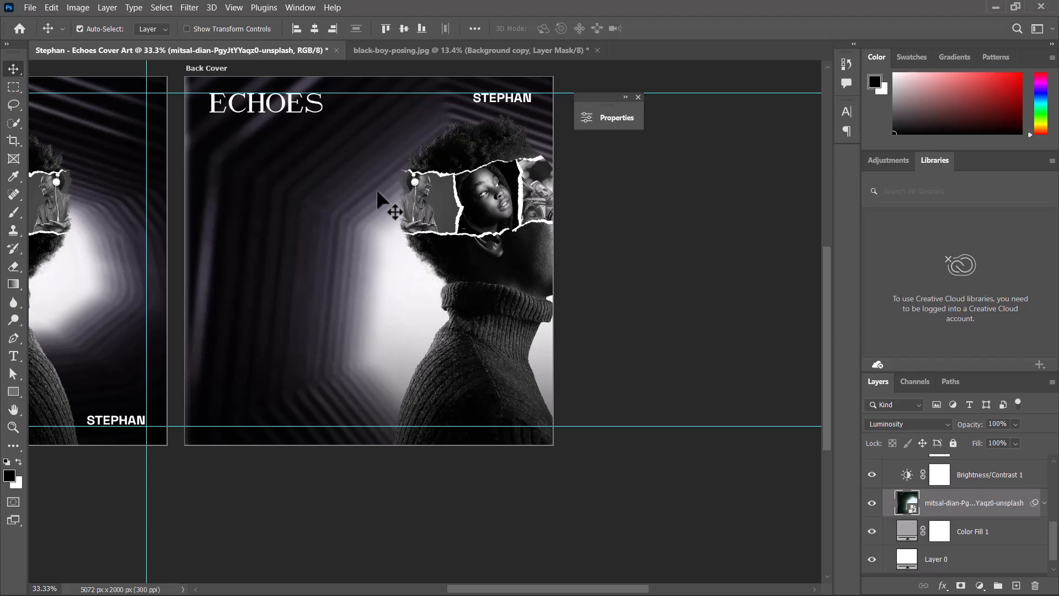
{"action": "left_click_drag", "start_coordinate": [293, 180], "coordinate": [294, 179]}
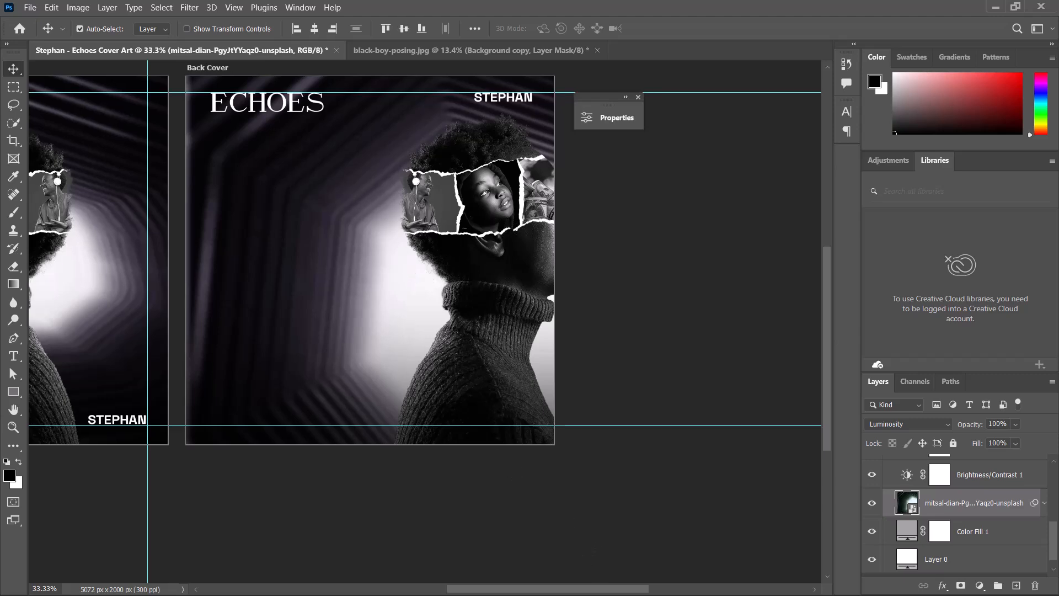
- Switch to Notepad, copy the five-line tracklist, and return to Photoshop
{"action": "key", "text": "super"}
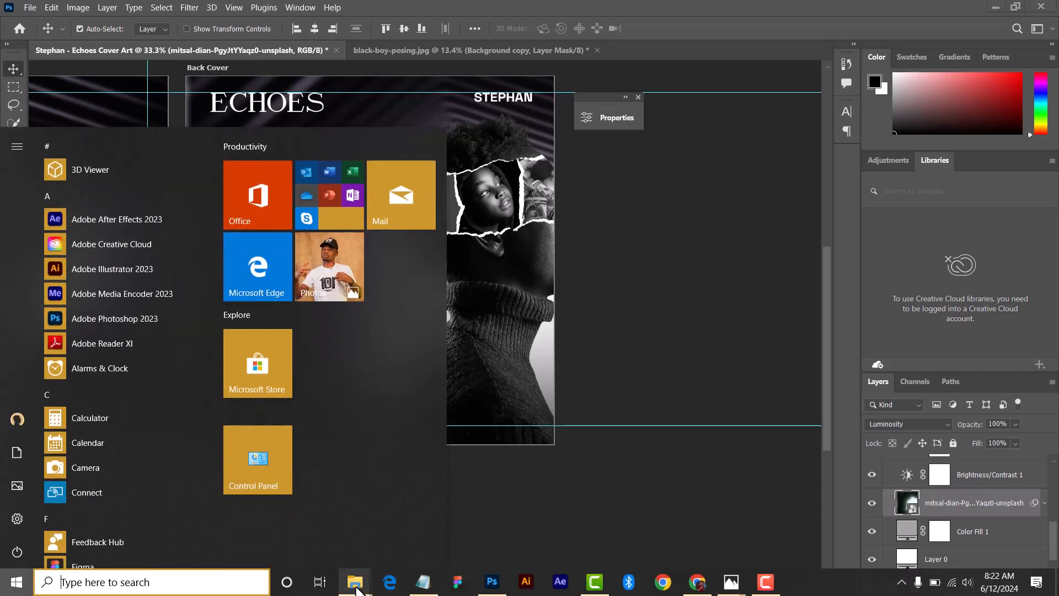
{"action": "left_click", "coordinate": [424, 583]}
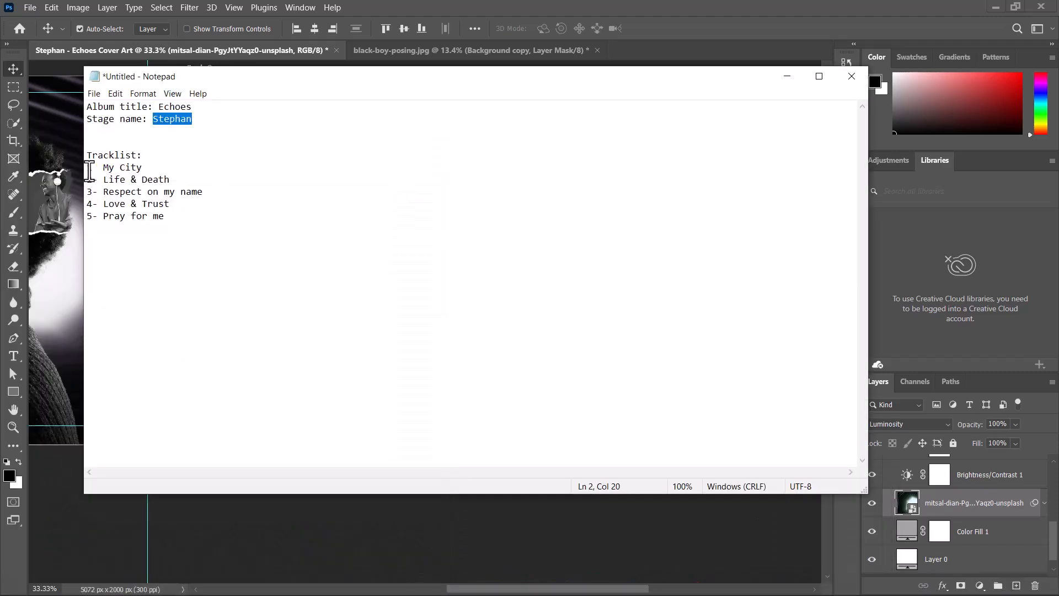
{"action": "left_click_drag", "start_coordinate": [91, 167], "coordinate": [173, 225]}
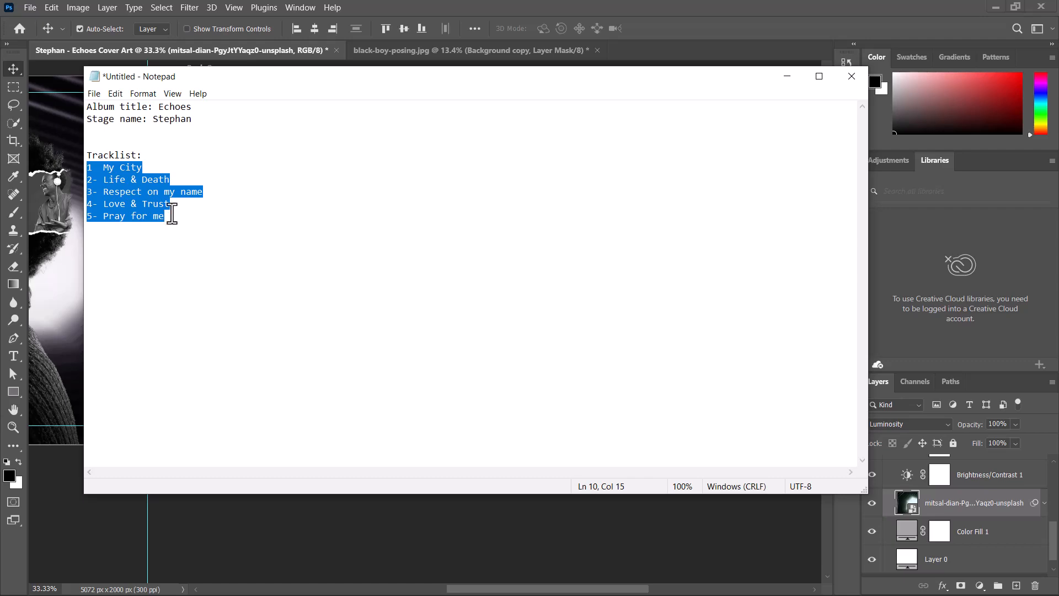
{"action": "key", "text": "super"}
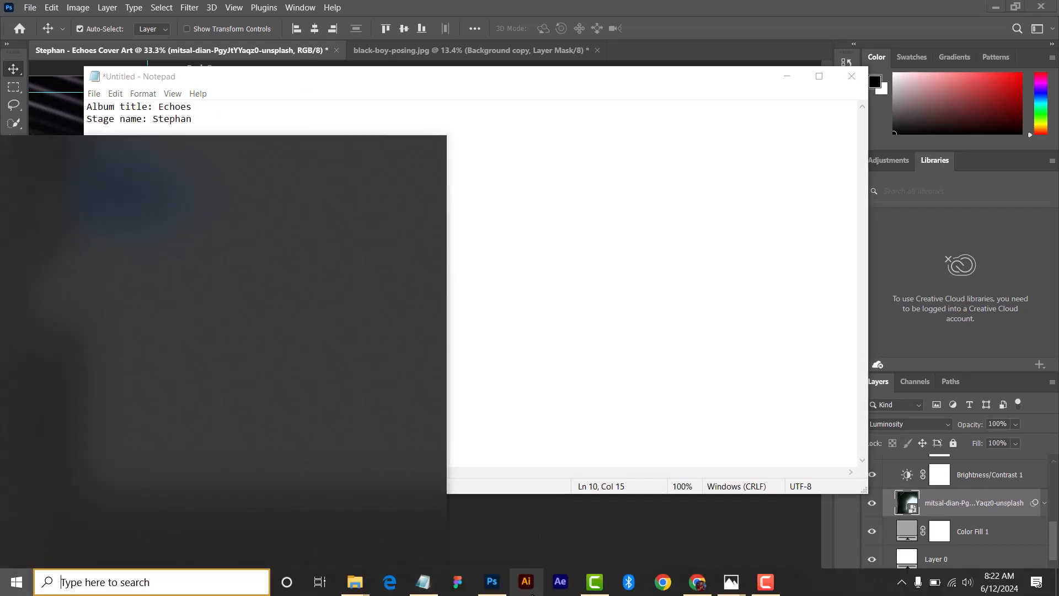
{"action": "left_click", "coordinate": [485, 581]}
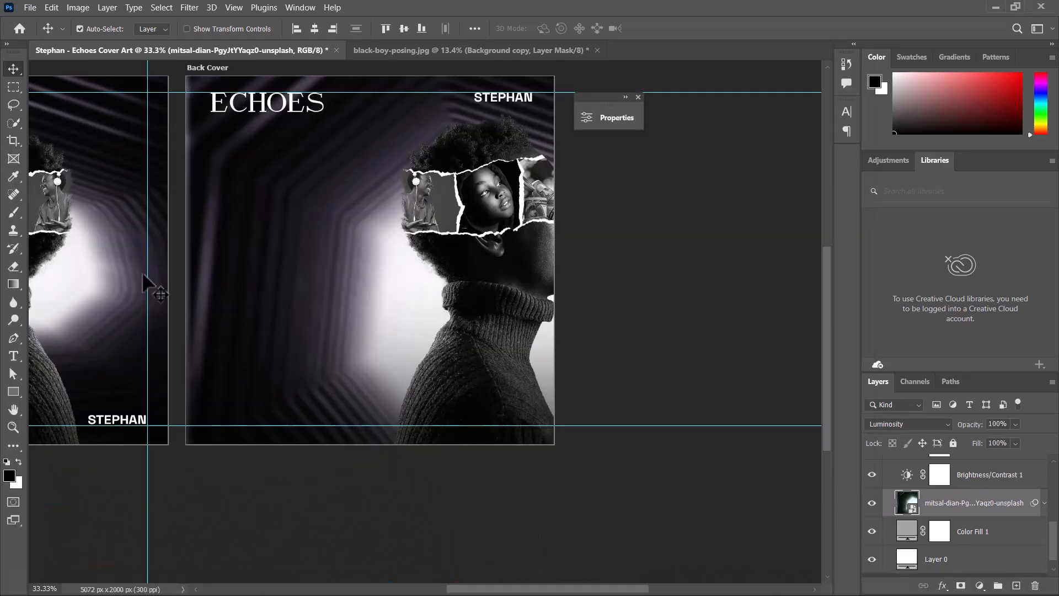
- Paste the tracklist as a new text layer on the back cover's left side
{"action": "left_click", "coordinate": [13, 355]}
{"action": "left_click", "coordinate": [242, 205]}
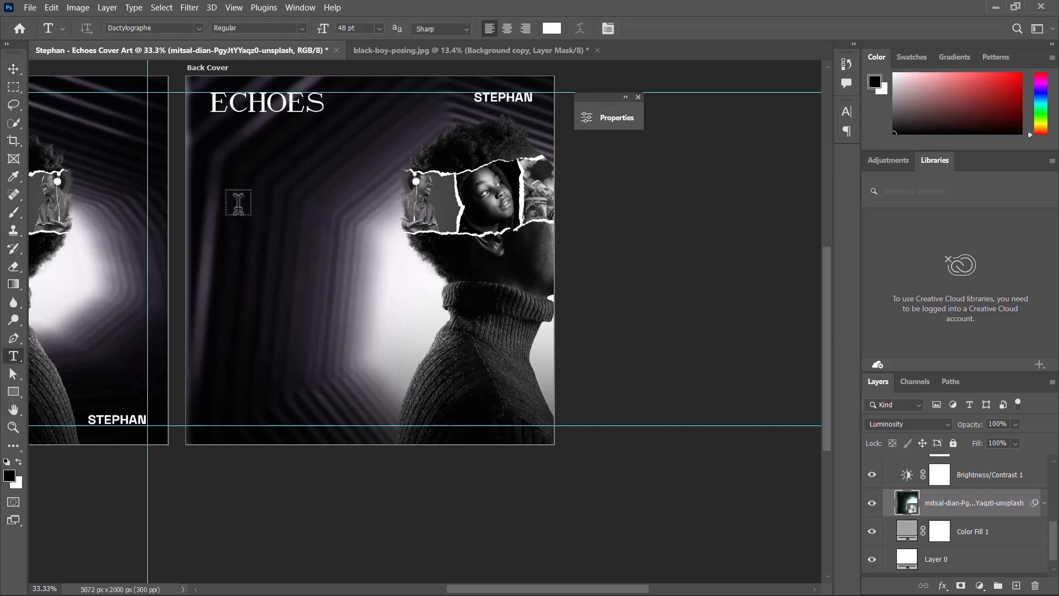
{"action": "left_click", "coordinate": [238, 203]}
{"action": "key", "text": "ctrl+v"}
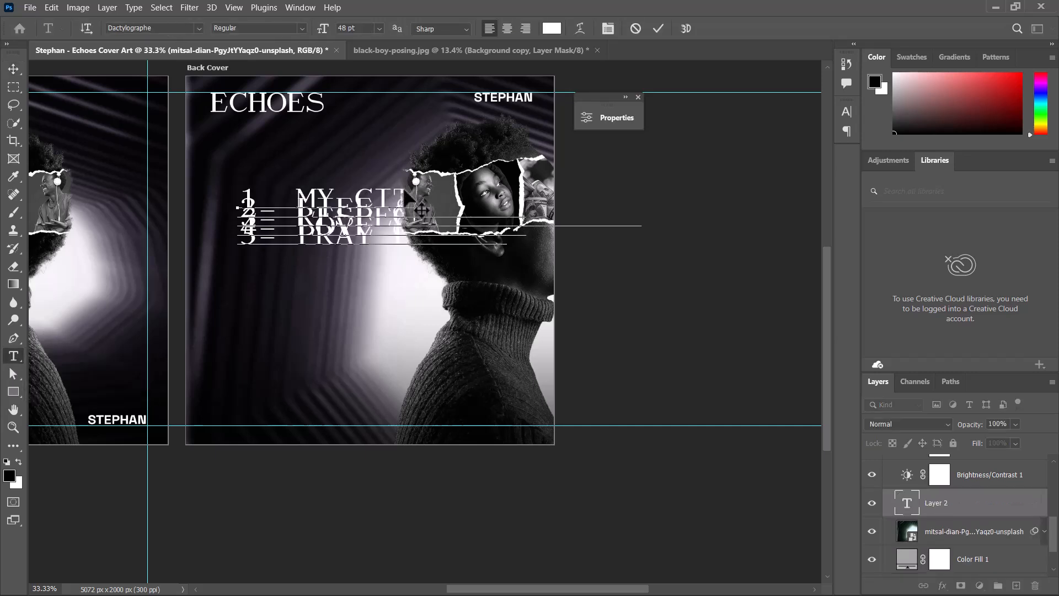
{"action": "left_click", "coordinate": [658, 28]}
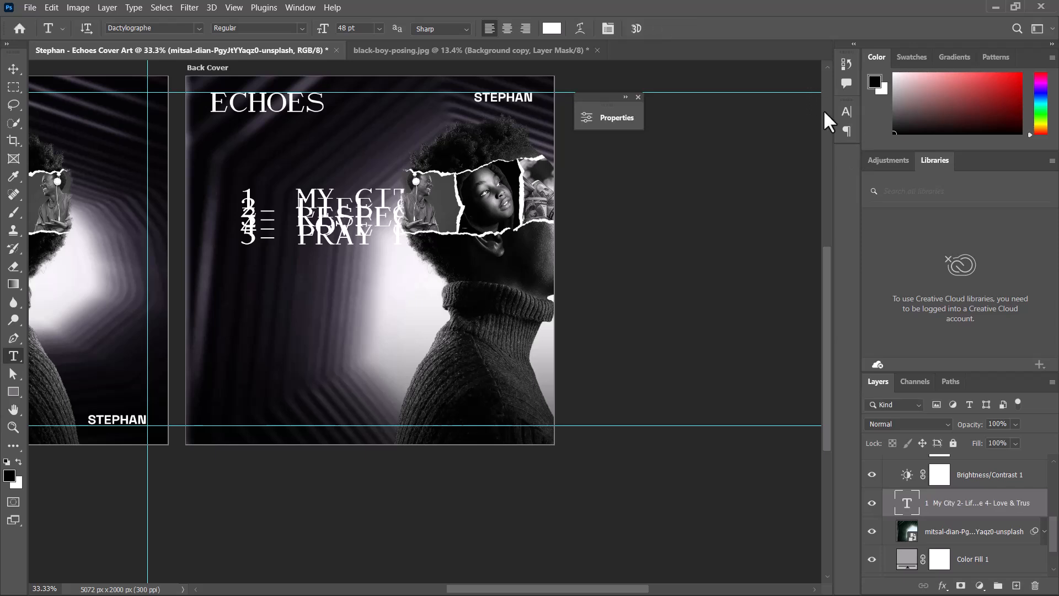
- Set the tracklist's font size to 18 pt
{"action": "left_click", "coordinate": [846, 112]}
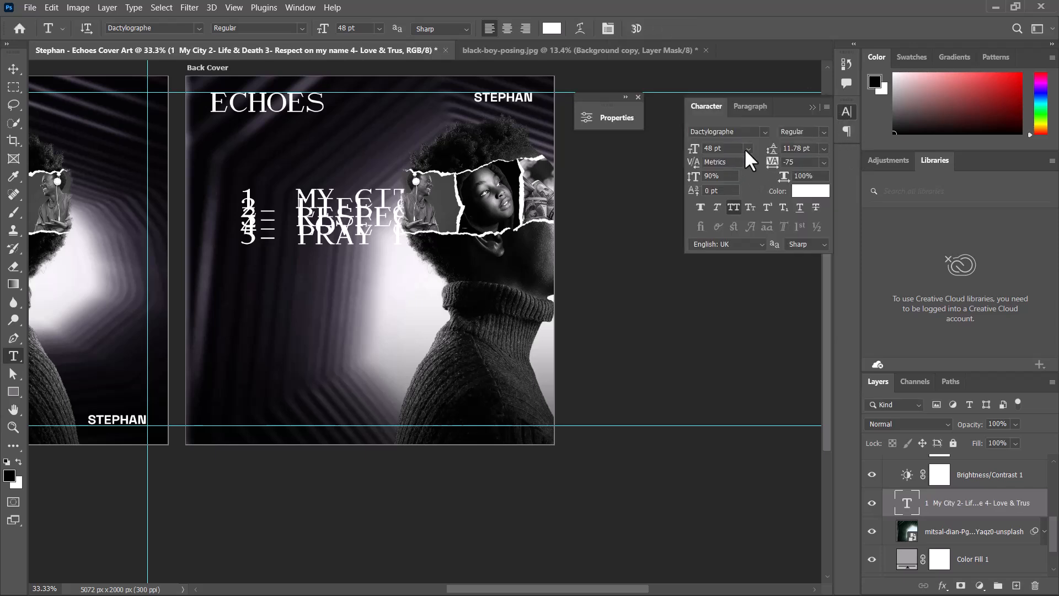
{"action": "left_click", "coordinate": [748, 148]}
{"action": "left_click", "coordinate": [723, 263]}
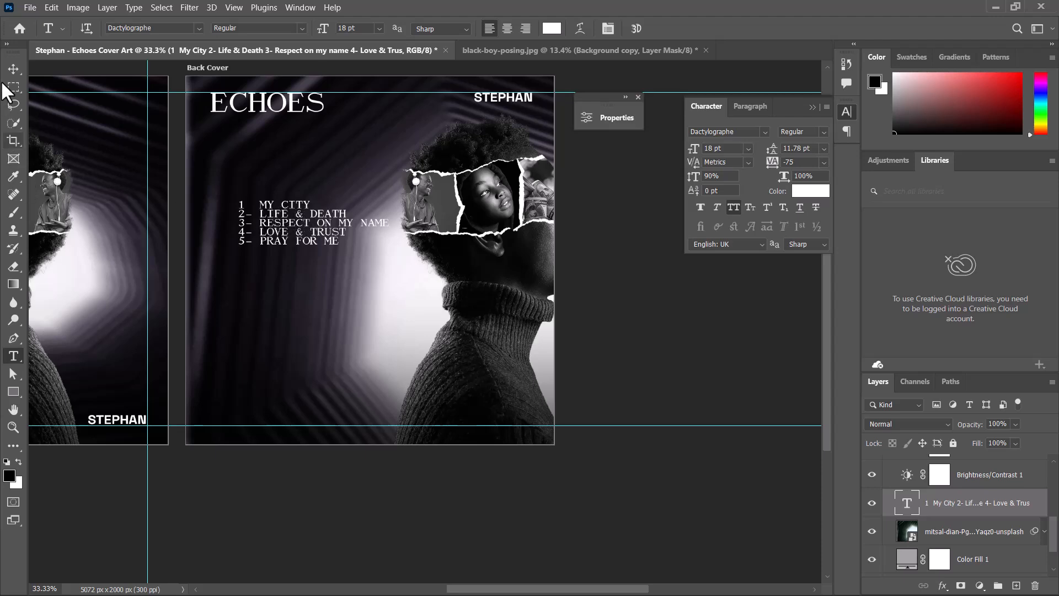
- Delete the hyphens after the track numbers in the tracklist text
{"action": "key", "text": "ctrl+plus"}
{"action": "key", "text": "BackSpace"}
{"action": "left_click_drag", "start_coordinate": [265, 284], "coordinate": [254, 272]}
{"action": "key", "text": "BackSpace"}
{"action": "mouse_move", "coordinate": [265, 298]}
{"action": "left_mouse_down"}
{"action": "mouse_move", "coordinate": [253, 297]}
{"action": "mouse_move", "coordinate": [255, 312]}
{"action": "left_mouse_up"}
{"action": "key", "text": "BackSpace"}
{"action": "key", "text": "BackSpace"}
{"action": "left_click_drag", "start_coordinate": [276, 258], "coordinate": [266, 259]}
{"action": "key", "text": "BackSpace"}
{"action": "left_click", "coordinate": [658, 28]}
- Move the tracklist, then set its font to Space Grotesk at 14 pt
{"action": "left_click", "coordinate": [13, 69]}
{"action": "left_click_drag", "start_coordinate": [309, 286], "coordinate": [292, 324]}
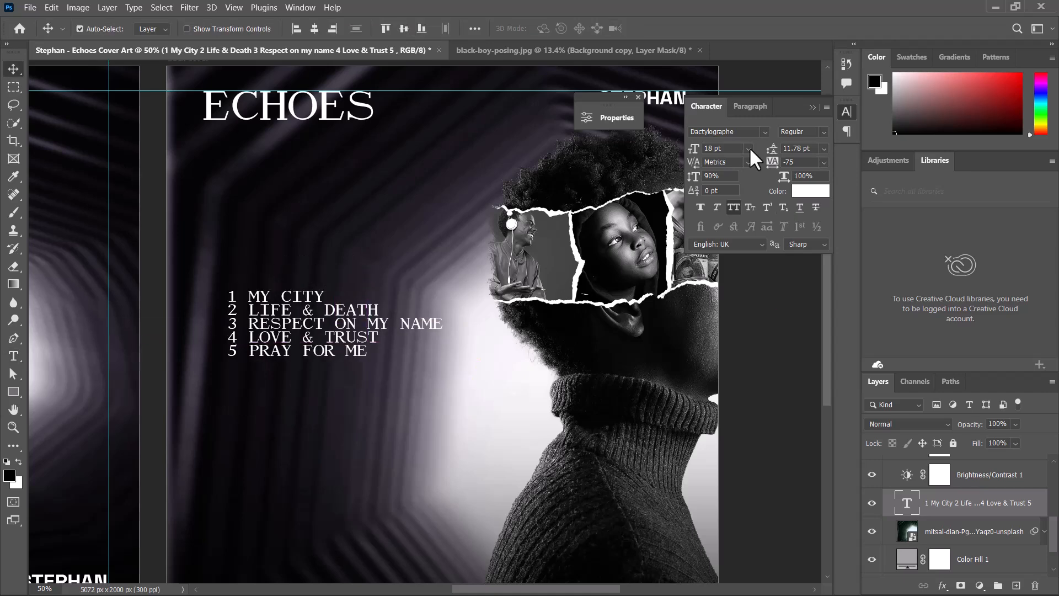
{"action": "left_click", "coordinate": [764, 132]}
{"action": "left_click", "coordinate": [784, 213]}
{"action": "left_click", "coordinate": [749, 149]}
{"action": "left_click", "coordinate": [726, 224]}
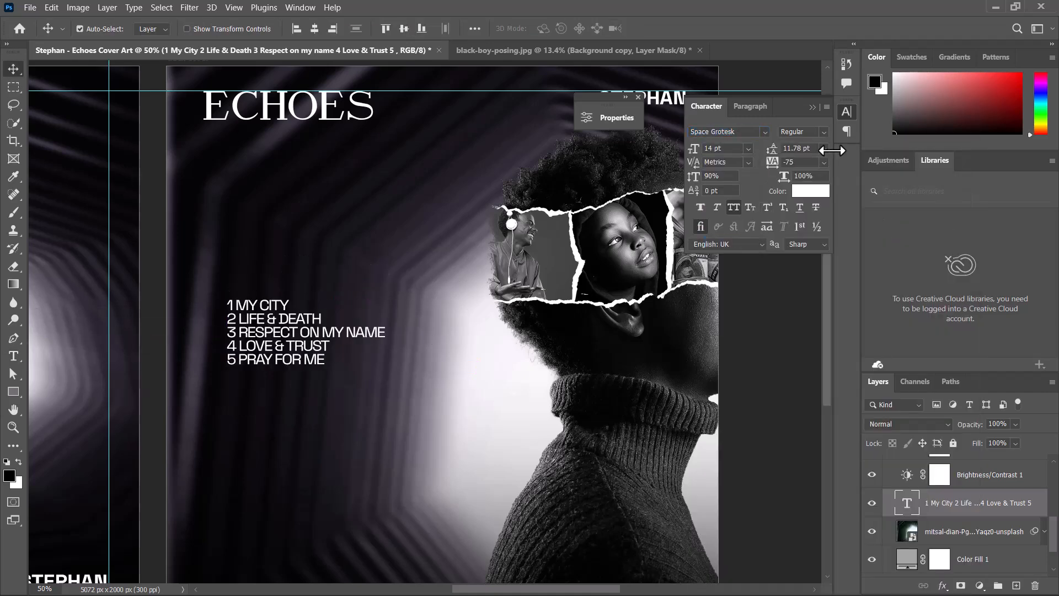
- Widen the gap after each track number and set the tracklist's leading to 30 pt
{"action": "left_click", "coordinate": [824, 148]}
{"action": "left_click", "coordinate": [800, 251]}
{"action": "key", "text": "ctrl+minus"}
{"action": "left_click_drag", "start_coordinate": [448, 351], "coordinate": [483, 331]}
{"action": "key", "text": "ctrl+plus"}
{"action": "double_click", "coordinate": [291, 277]}
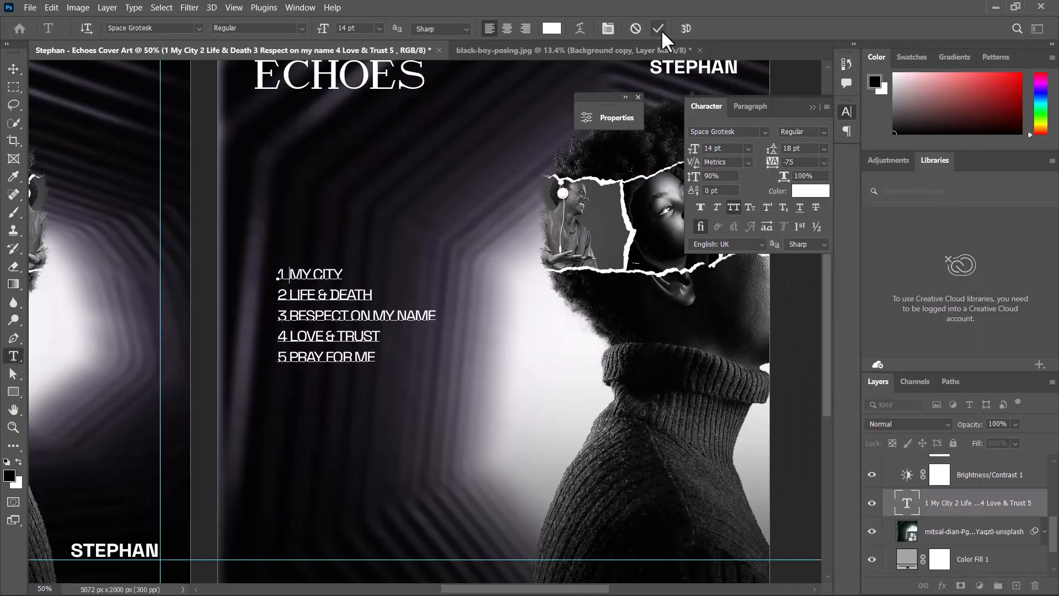
{"action": "left_click", "coordinate": [660, 30]}
{"action": "left_click", "coordinate": [289, 274]}
{"action": "left_click", "coordinate": [289, 295]}
{"action": "left_click", "coordinate": [659, 29]}
{"action": "left_click", "coordinate": [824, 148]}
{"action": "left_click", "coordinate": [799, 281]}
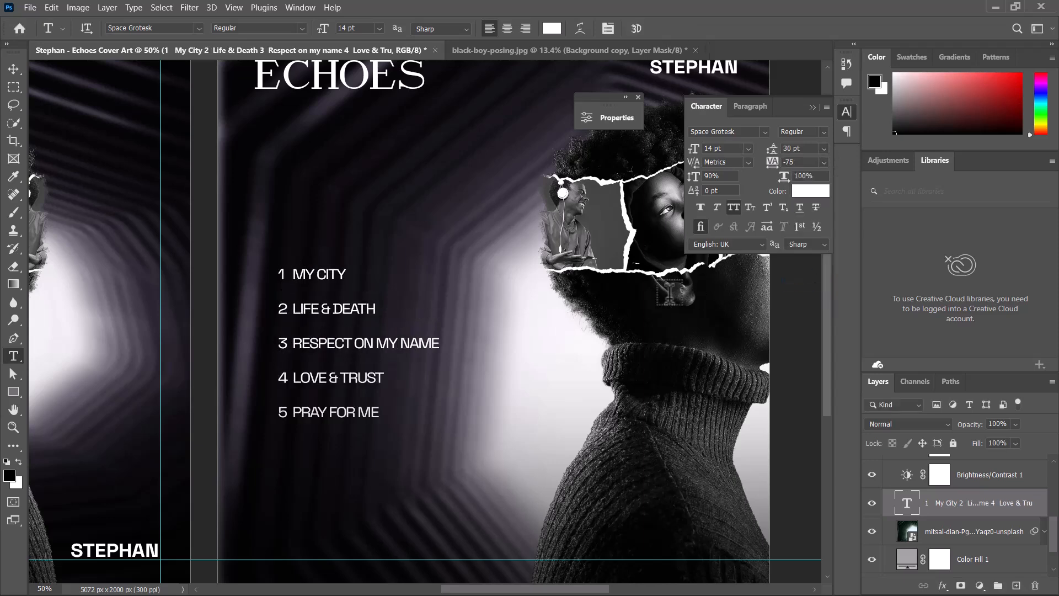
- Move the tracklist toward the back cover's left side
{"action": "key", "text": "ctrl+minus"}
{"action": "key", "text": "v"}
{"action": "left_click_drag", "start_coordinate": [503, 329], "coordinate": [414, 341]}
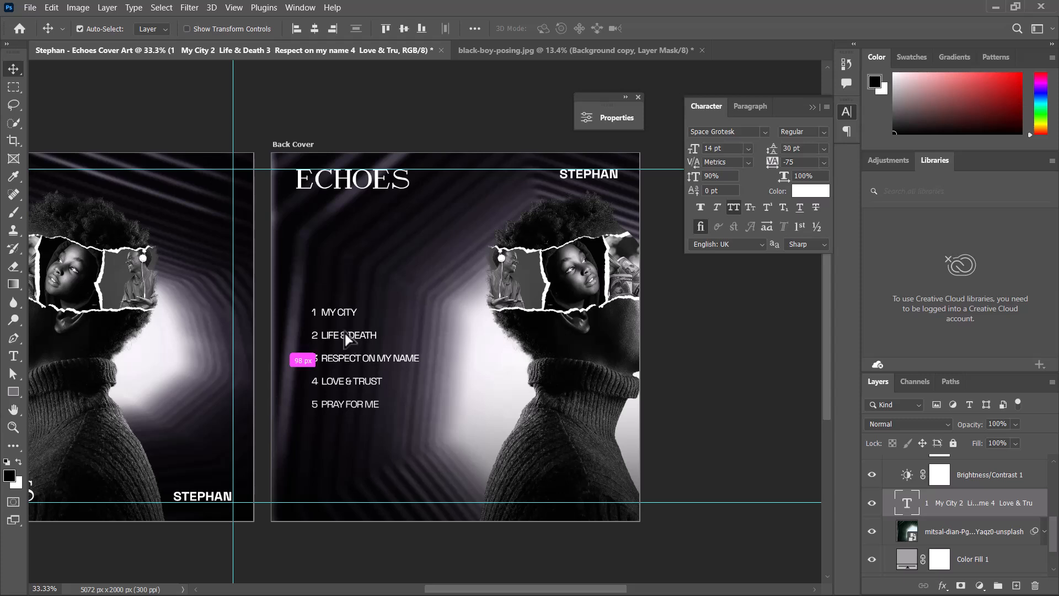
{"action": "mouse_move", "coordinate": [346, 338]}
{"action": "left_mouse_down"}
{"action": "mouse_move", "coordinate": [341, 321]}
{"action": "mouse_move", "coordinate": [348, 334]}
{"action": "mouse_move", "coordinate": [336, 336]}
{"action": "left_mouse_up"}
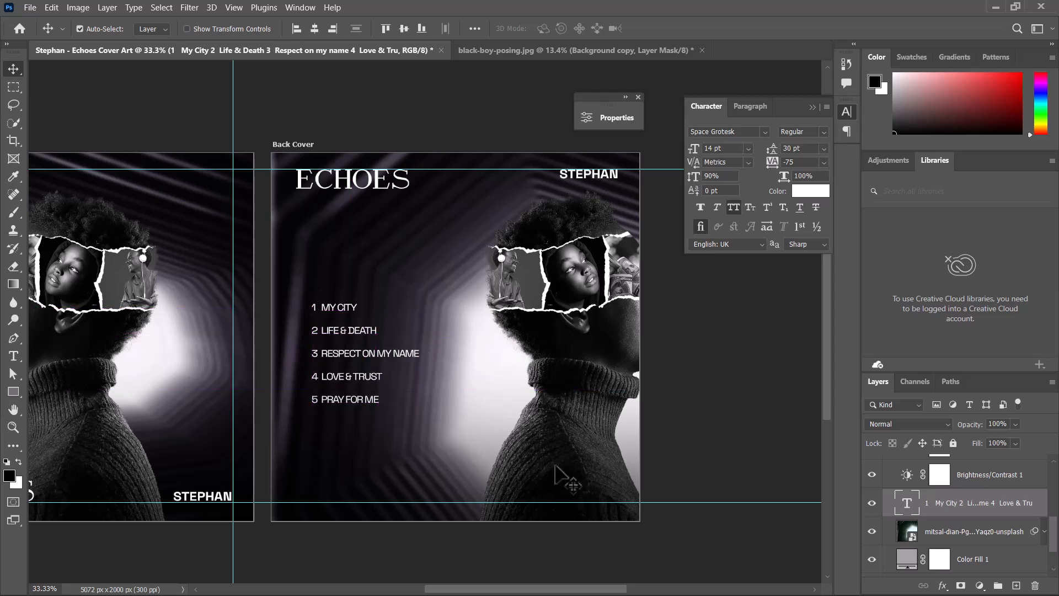
- Draw a new gradient on the Color Fill 2 layer mask toward the back cover's lower right corner
{"action": "left_click", "coordinate": [416, 492]}
{"action": "key", "text": "ctrl+t"}
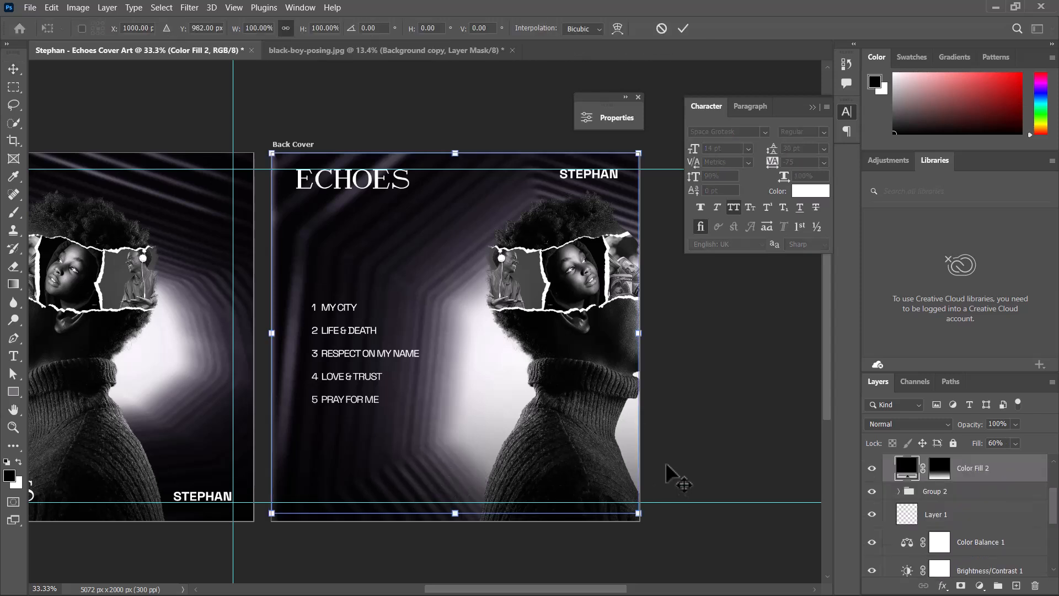
{"action": "left_click", "coordinate": [679, 30]}
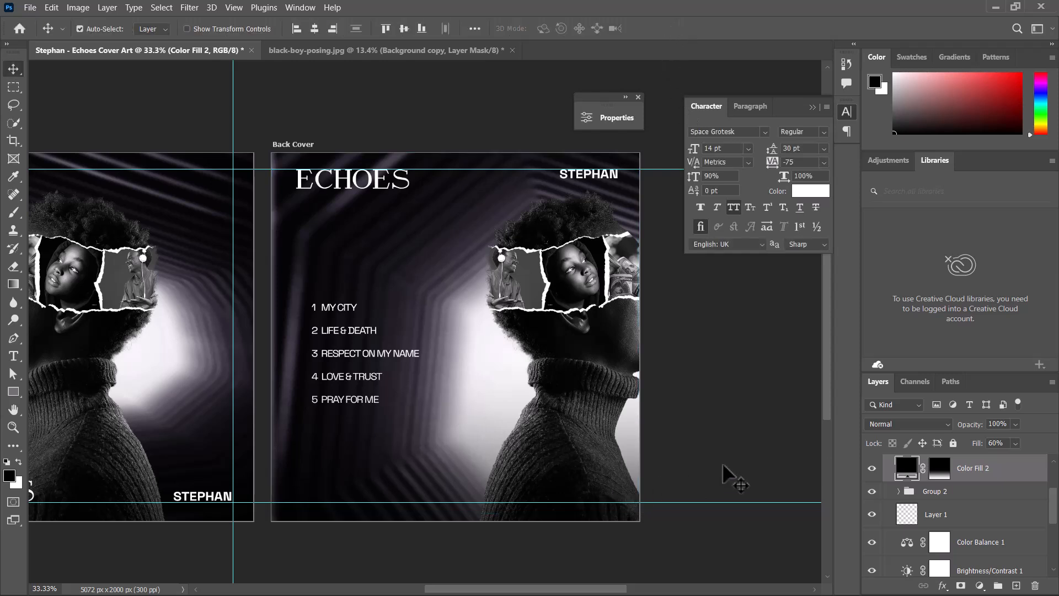
{"action": "left_click", "coordinate": [940, 468]}
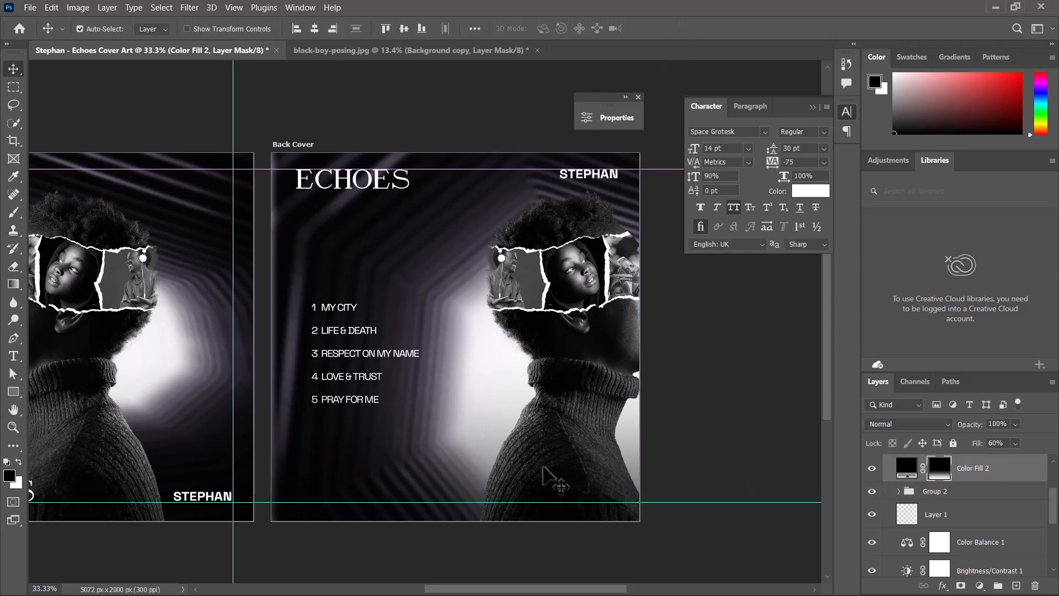
{"action": "left_click", "coordinate": [14, 284]}
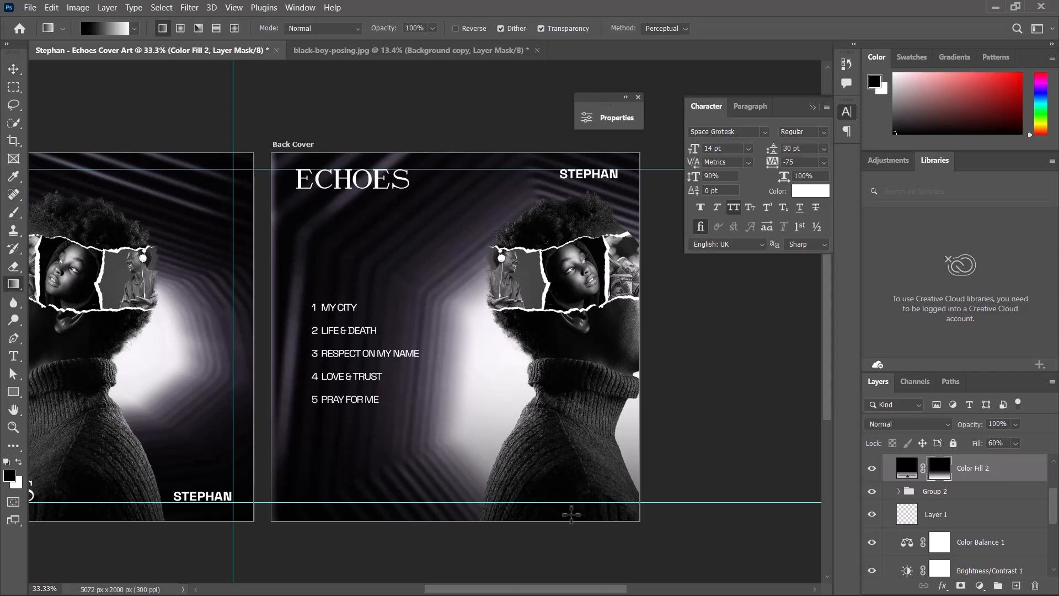
{"action": "left_click_drag", "start_coordinate": [516, 445], "coordinate": [571, 514]}
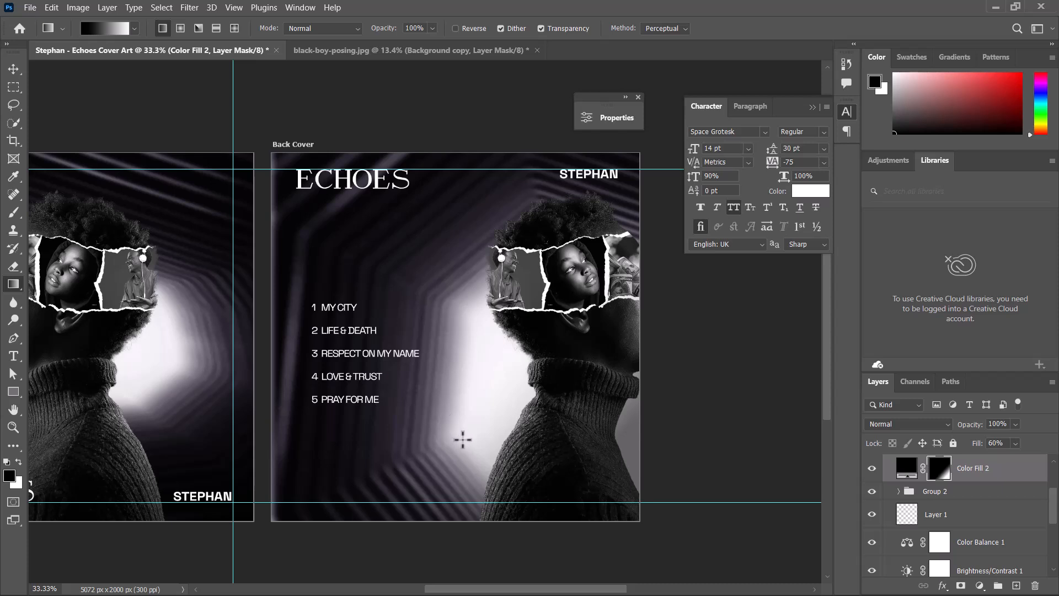
- Redraw the Color Fill 2 mask gradient upward from the back cover's lower middle, and set the layer's fill to 77%
{"action": "left_click_drag", "start_coordinate": [433, 368], "coordinate": [462, 440]}
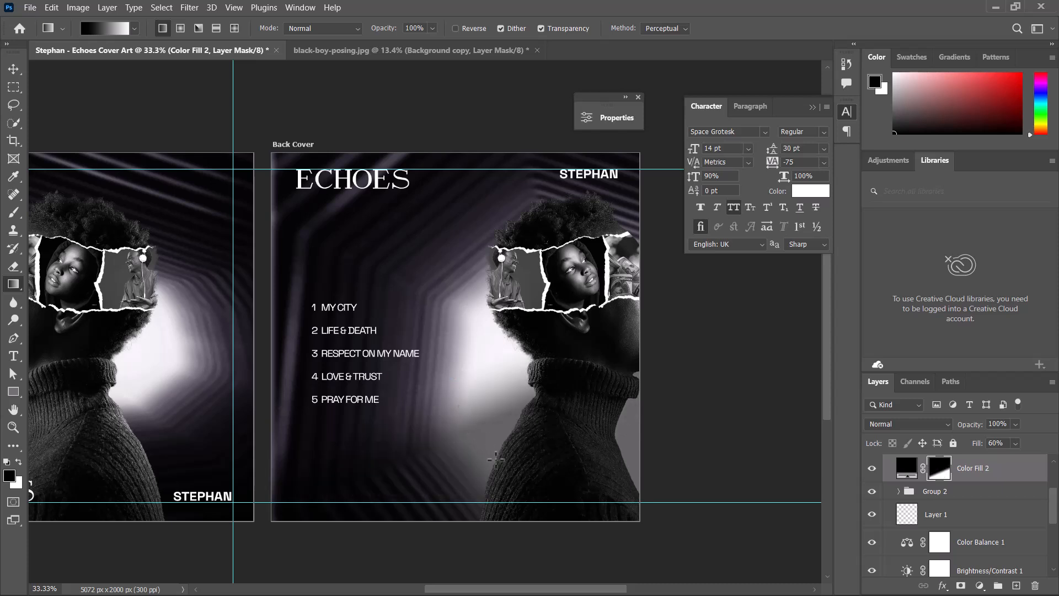
{"action": "key", "text": "ctrl+z"}
{"action": "left_click_drag", "start_coordinate": [515, 484], "coordinate": [534, 367]}
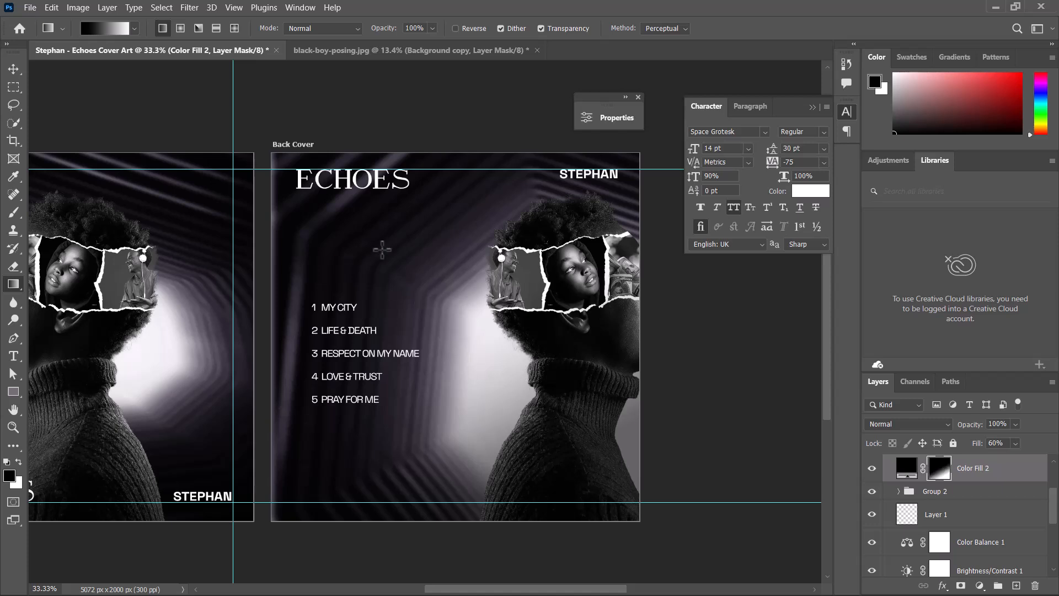
{"action": "left_click_drag", "start_coordinate": [423, 300], "coordinate": [430, 296]}
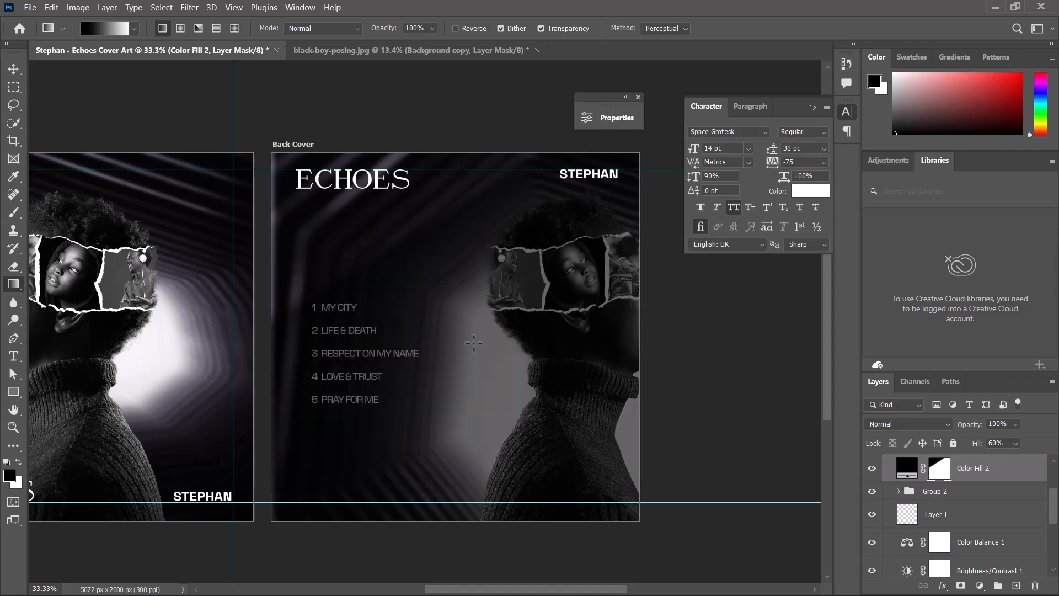
{"action": "key", "text": "ctrl+z"}
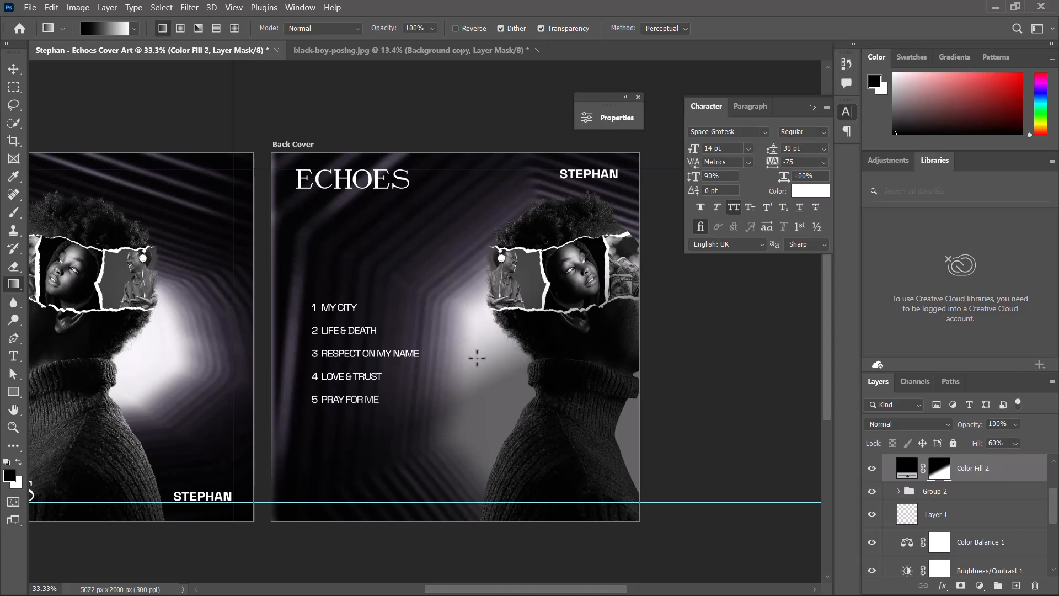
{"action": "left_click_drag", "start_coordinate": [530, 431], "coordinate": [545, 444]}
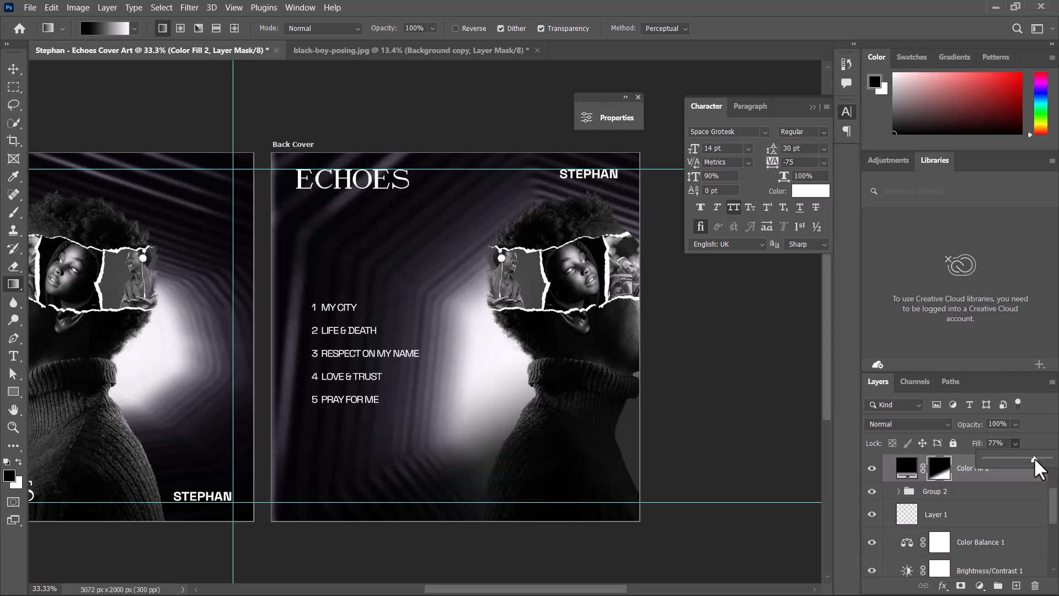
- Duplicate the tracklist text and place the copy directly above the original list
{"action": "left_click", "coordinate": [13, 68]}
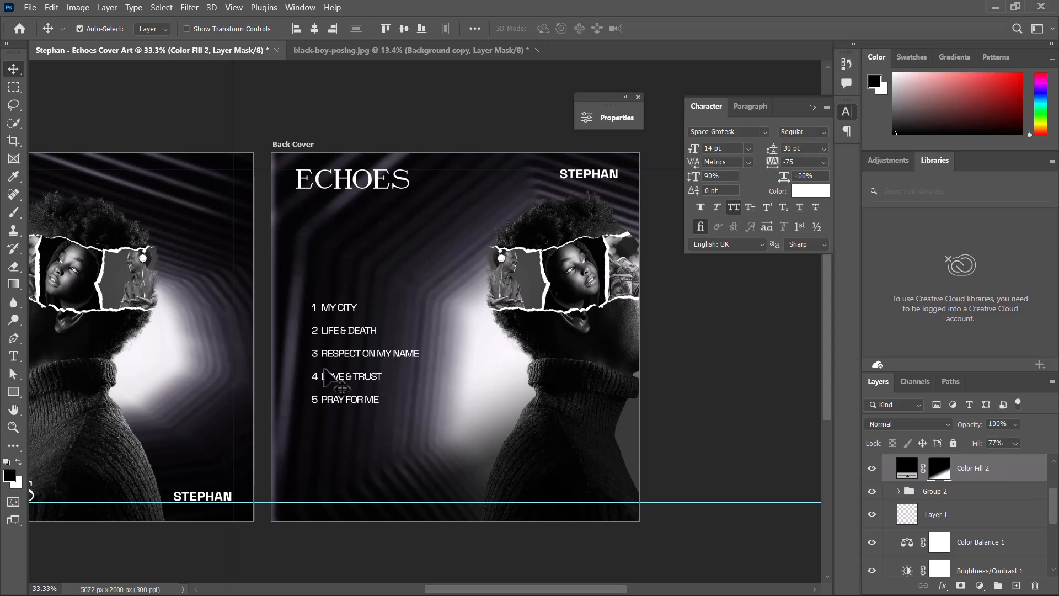
{"action": "left_click_drag", "start_coordinate": [341, 330], "coordinate": [326, 333]}
{"action": "key", "text": "ctrl+minus"}
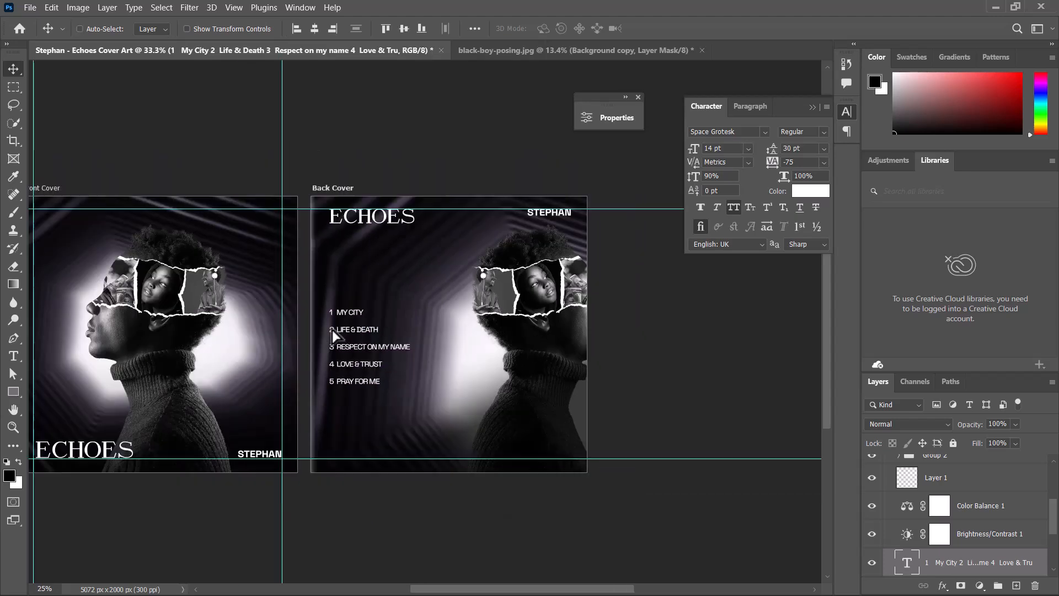
{"action": "key", "text": "ctrl+plus"}
{"action": "key", "text": "ctrl+plus"}
{"action": "key", "text": "ctrl+plus"}
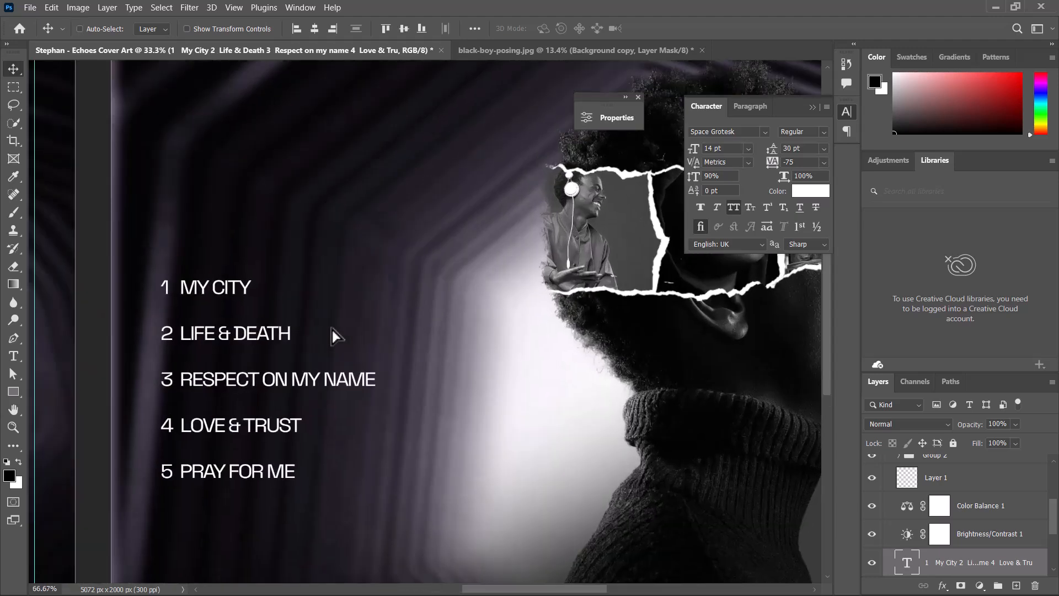
{"action": "left_click_drag", "start_coordinate": [257, 335], "coordinate": [223, 245]}
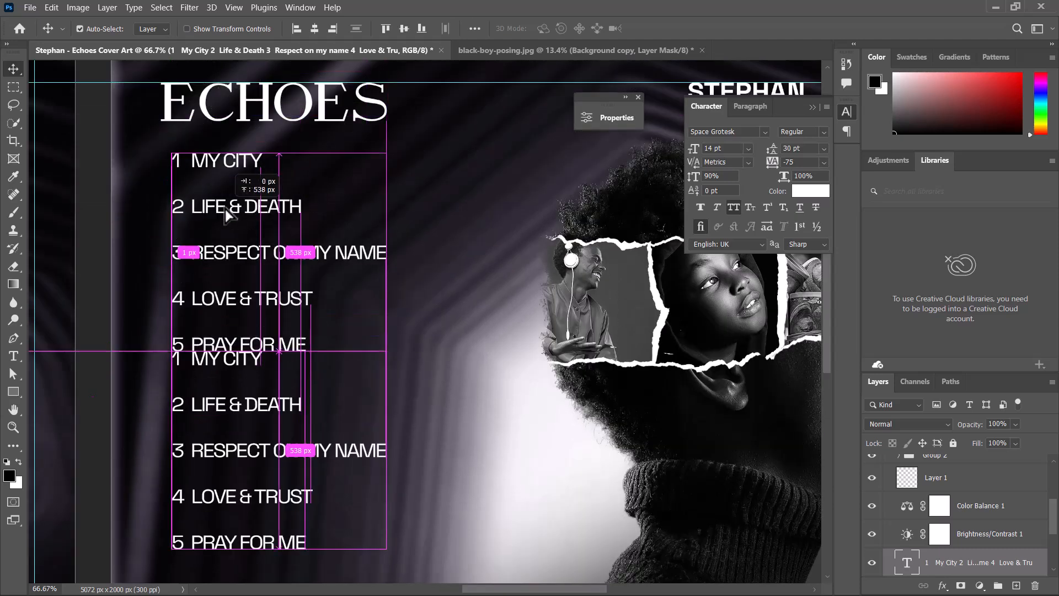
- Replace the copied text with "TRACKLIST" and move the heading just above the track list
{"action": "left_click", "coordinate": [13, 354]}
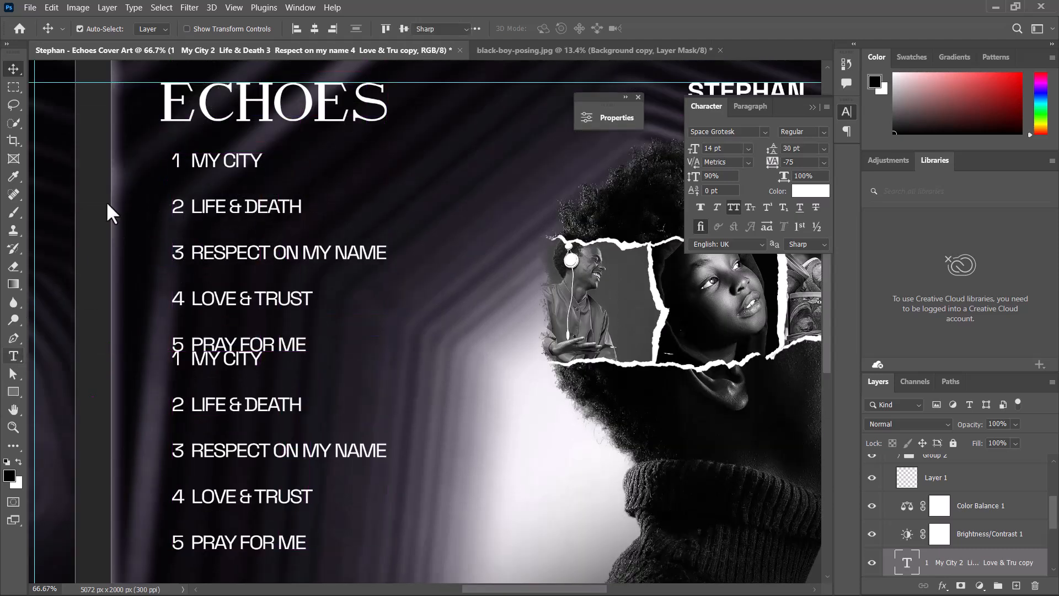
{"action": "left_click_drag", "start_coordinate": [207, 178], "coordinate": [380, 406]}
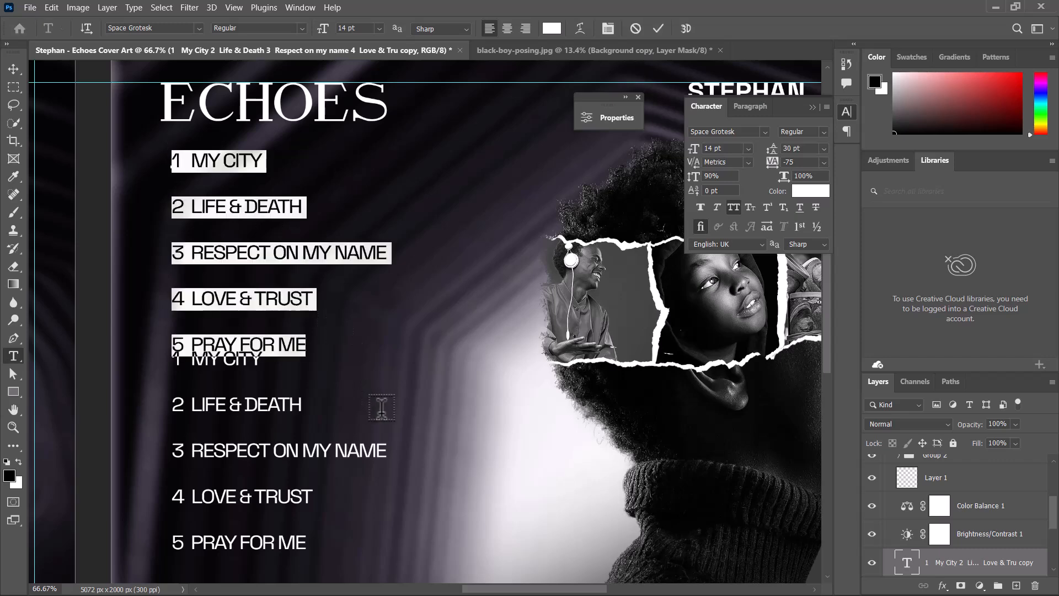
{"action": "type", "text": "TRAC"}
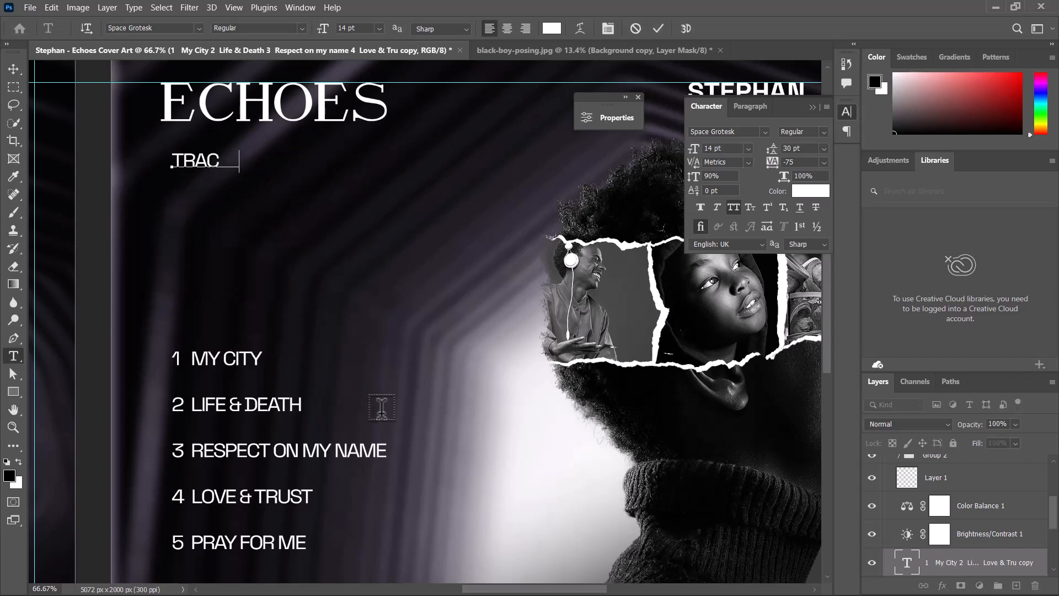
{"action": "type", "text": "klist"}
{"action": "left_click", "coordinate": [13, 69]}
{"action": "left_click_drag", "start_coordinate": [215, 161], "coordinate": [216, 312]}
- Set the TRACKLIST heading's font to Adobe Caslon Pro and its tracking to 340
{"action": "left_click", "coordinate": [765, 132]}
{"action": "left_click", "coordinate": [892, 201]}
{"action": "left_click", "coordinate": [824, 162]}
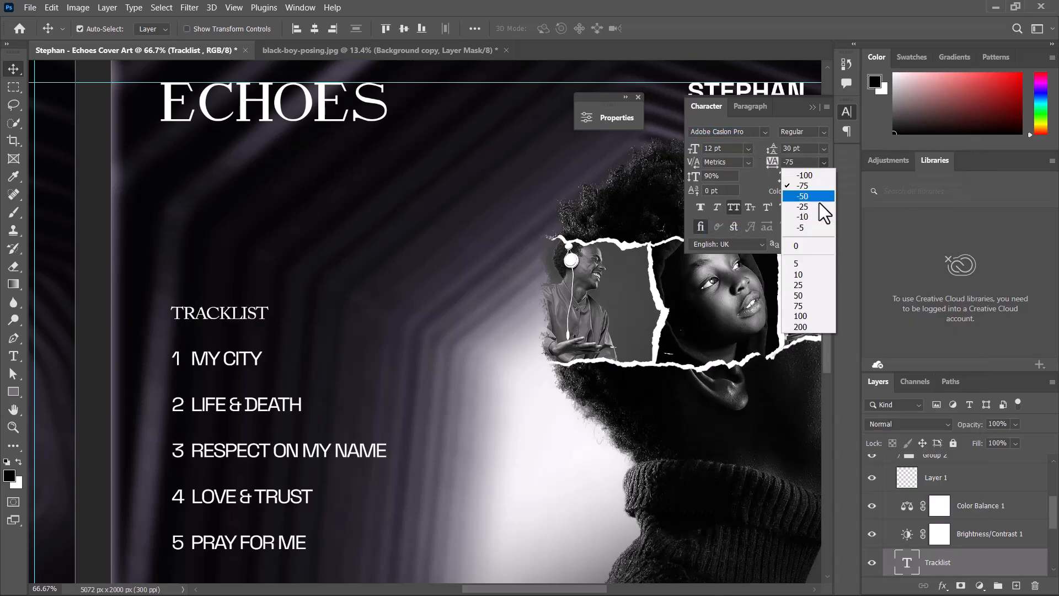
{"action": "left_click", "coordinate": [801, 327]}
{"action": "scroll", "coordinate": [775, 254], "scroll_direction": "down", "scroll_amount": 2}
{"action": "left_click_drag", "start_coordinate": [675, 348], "coordinate": [531, 308]}
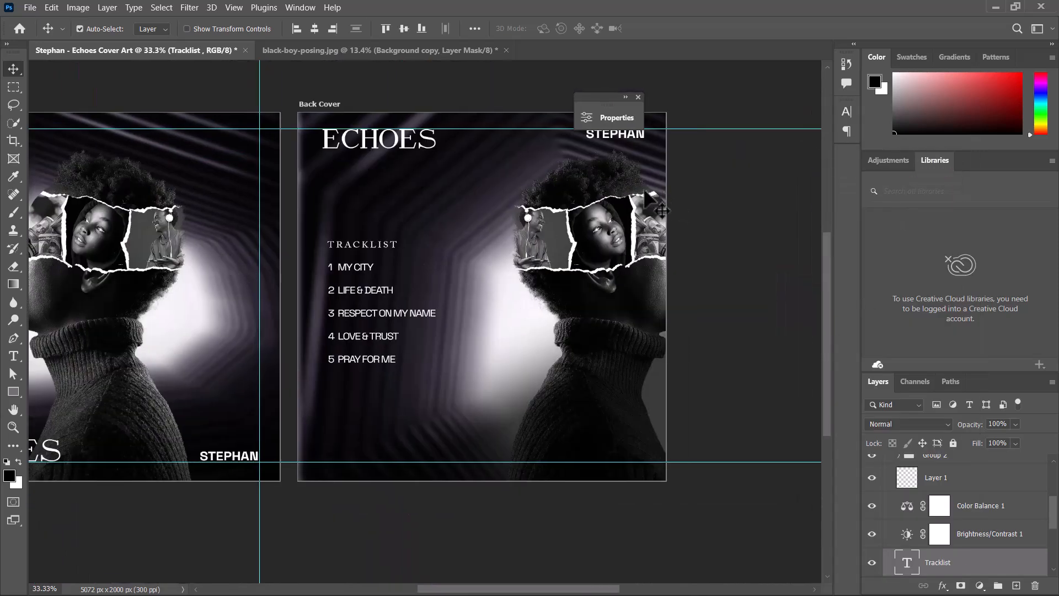
{"action": "left_click", "coordinate": [848, 113]}
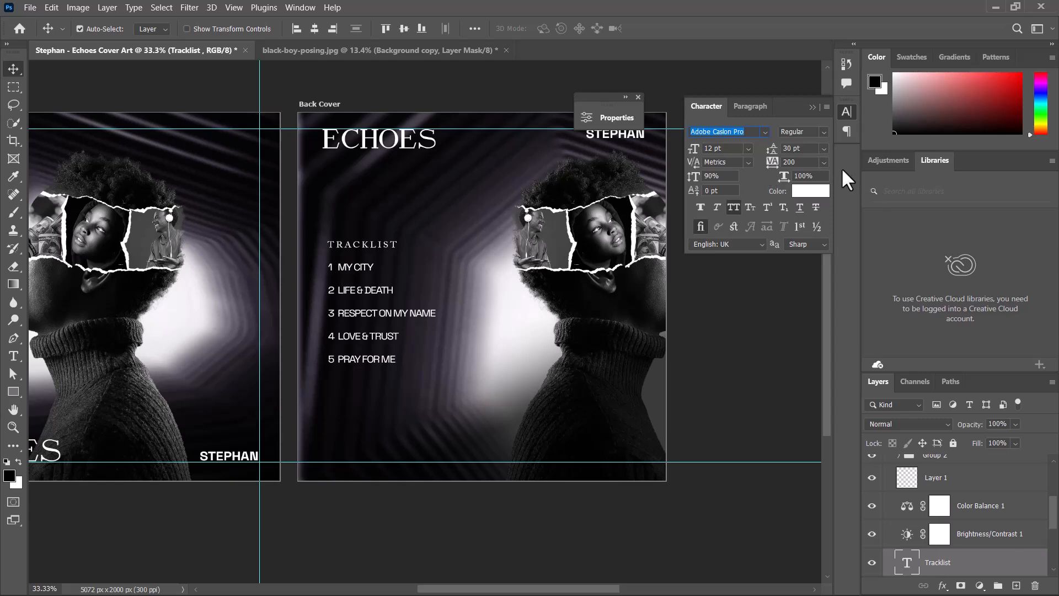
{"action": "left_click", "coordinate": [771, 163]}
{"action": "type", "text": "340"}
{"action": "key", "text": "Return"}
{"action": "left_click", "coordinate": [812, 106]}
{"action": "left_click_drag", "start_coordinate": [611, 107], "coordinate": [728, 97]}
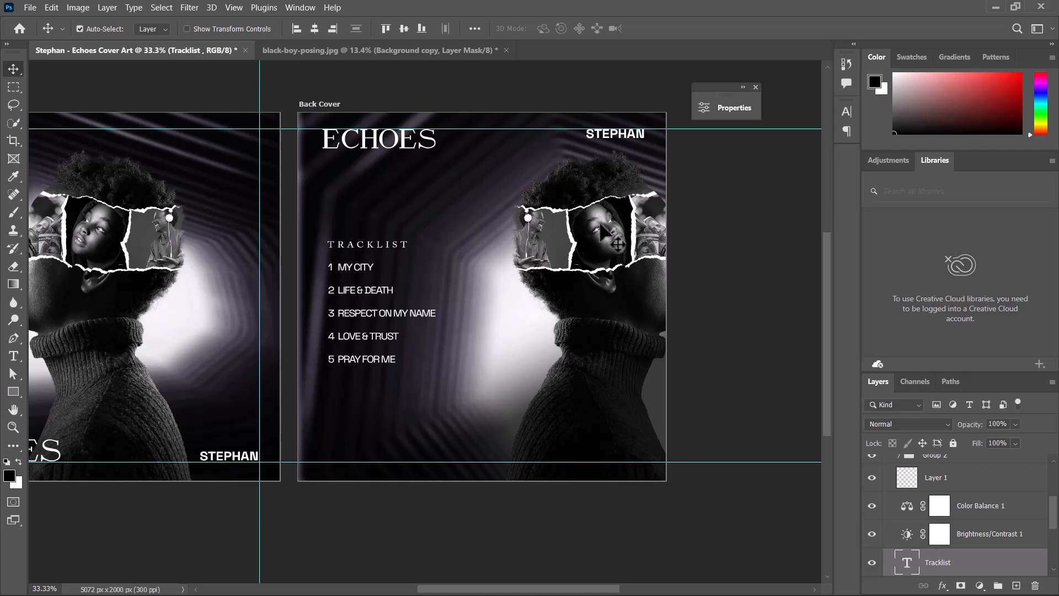
- Move the Group 1 collage and its Black & White layer out of Group 2, and hide Group 2
{"action": "left_click", "coordinate": [609, 253]}
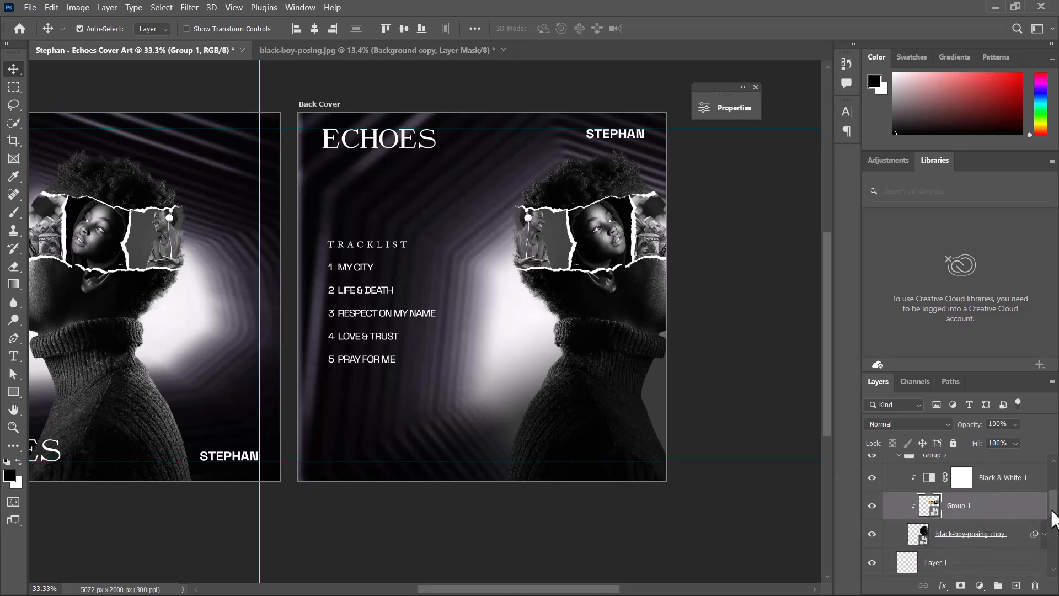
{"action": "scroll", "coordinate": [1015, 516], "scroll_direction": "up", "scroll_amount": 2}
{"action": "left_click", "coordinate": [996, 513], "text": "ctrl"}
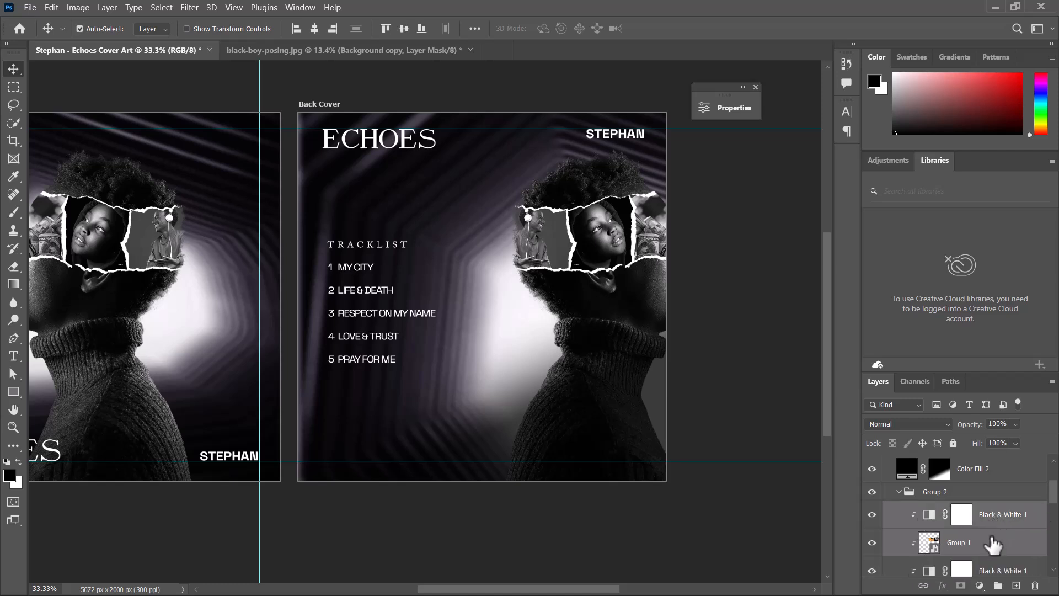
{"action": "left_click_drag", "start_coordinate": [992, 540], "coordinate": [980, 488]}
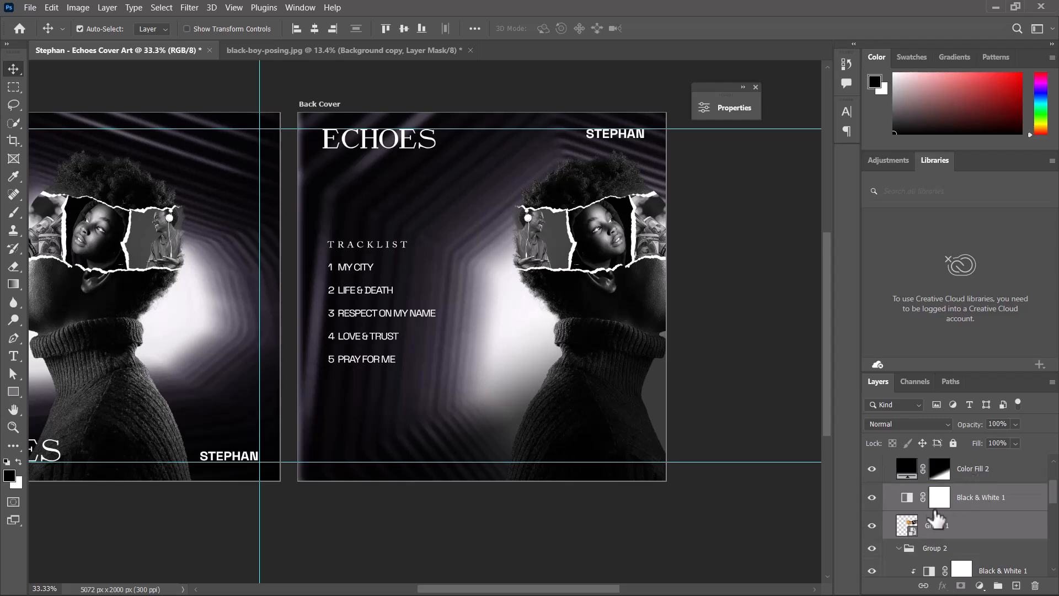
{"action": "left_click", "coordinate": [901, 548]}
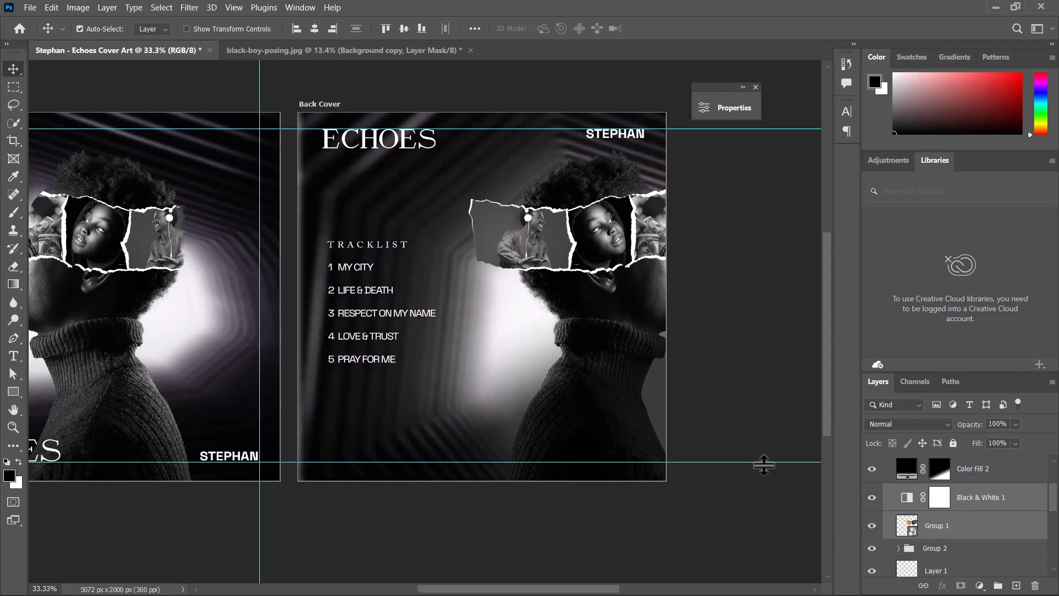
{"action": "left_click", "coordinate": [872, 548]}
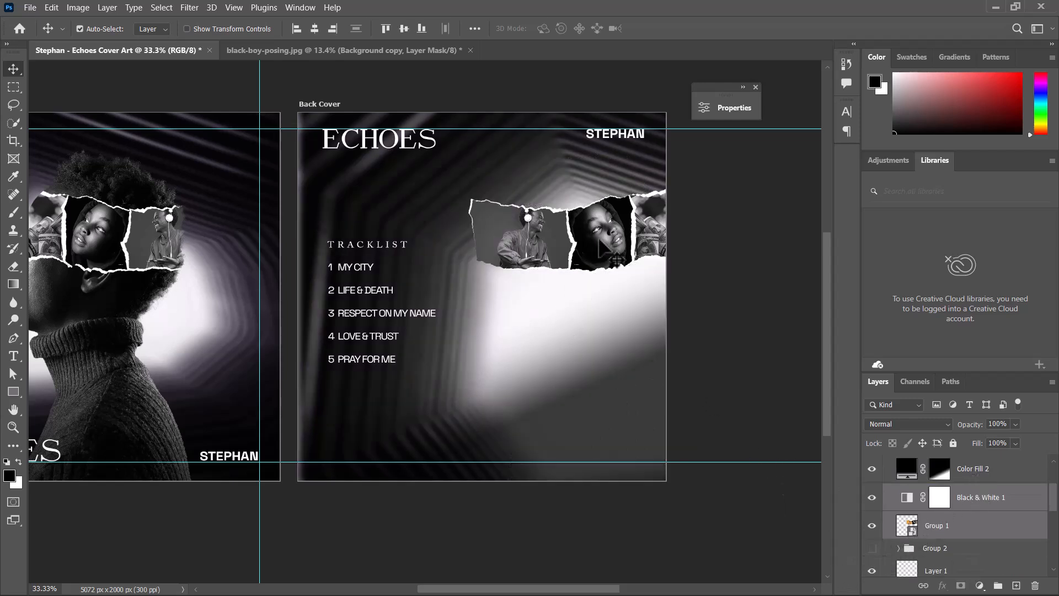
- Transform the Group 1 collage, enlarging and rotating it along the back cover's lower edge
{"action": "key", "text": "ctrl+t"}
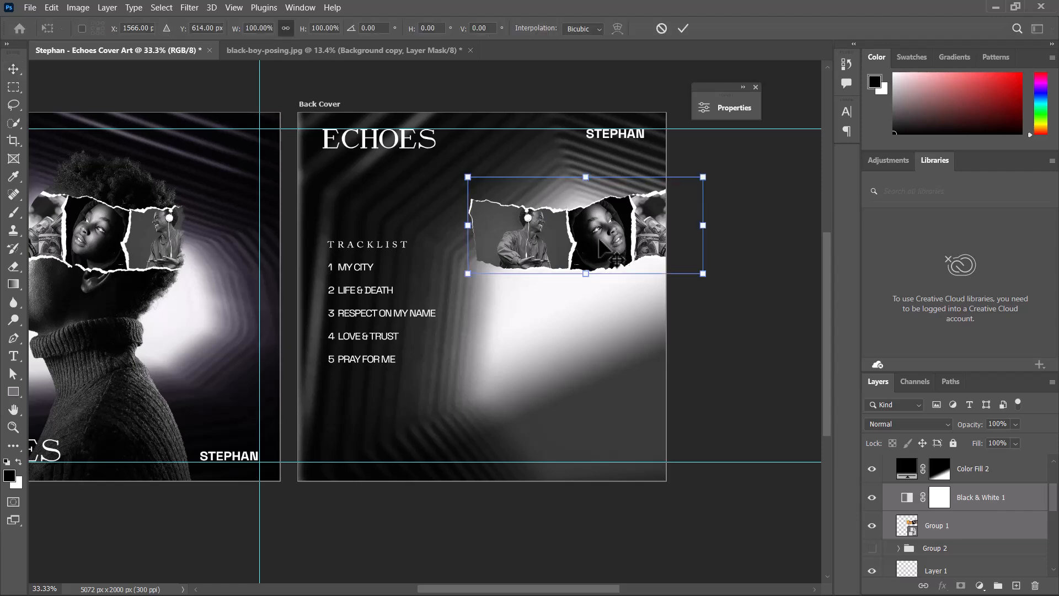
{"action": "key", "text": "ctrl+minus"}
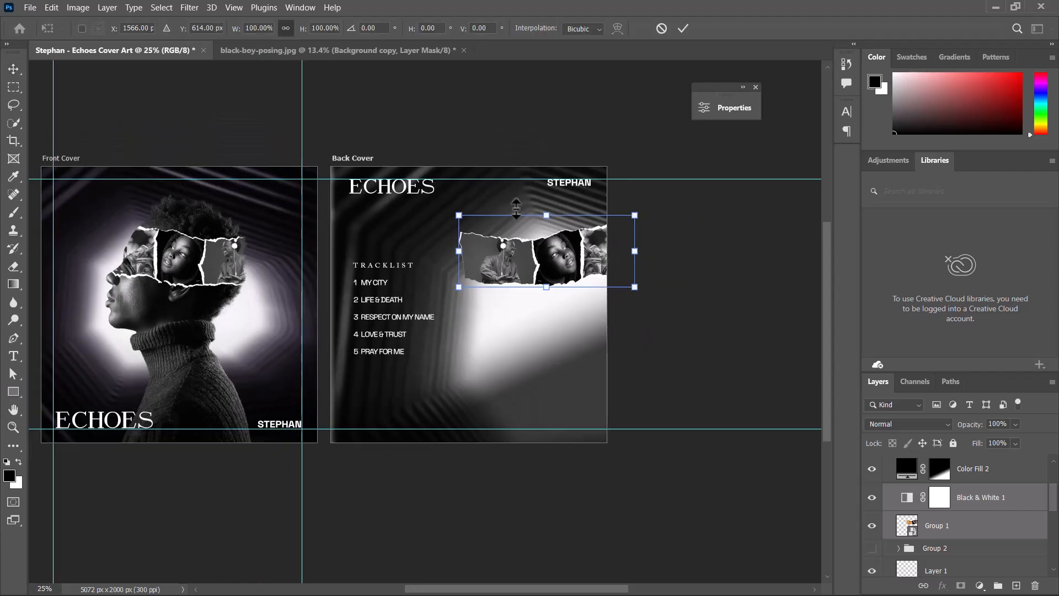
{"action": "left_click_drag", "start_coordinate": [546, 288], "coordinate": [549, 389]}
{"action": "left_click_drag", "start_coordinate": [786, 325], "coordinate": [815, 236]}
{"action": "left_click_drag", "start_coordinate": [518, 337], "coordinate": [501, 433]}
{"action": "left_click", "coordinate": [683, 28]}
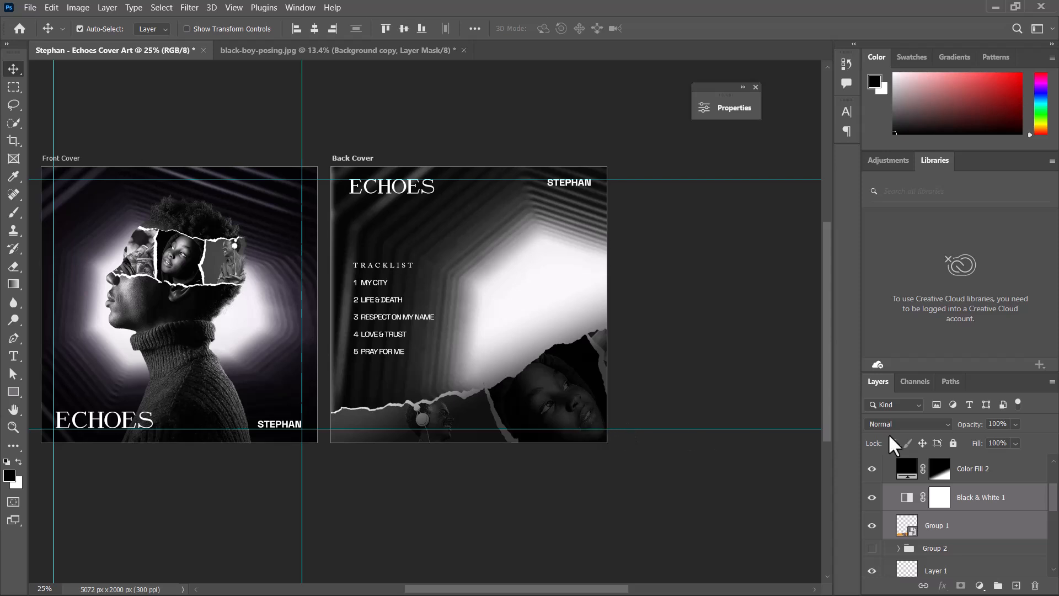
- Set the Color Fill 2 layer's fill to 53%
{"action": "left_click", "coordinate": [997, 469]}
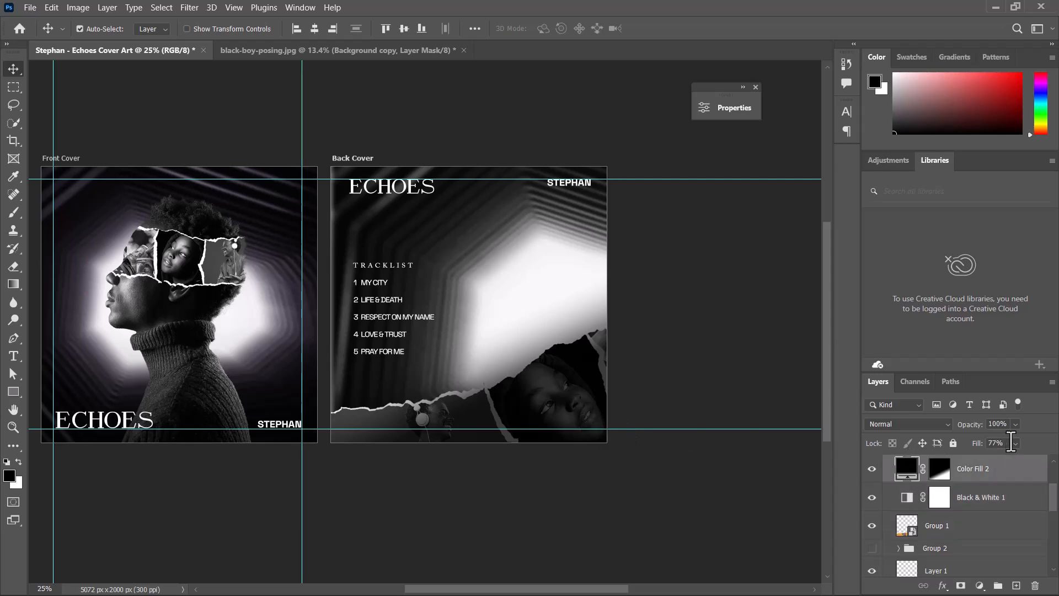
{"action": "left_click", "coordinate": [1016, 443]}
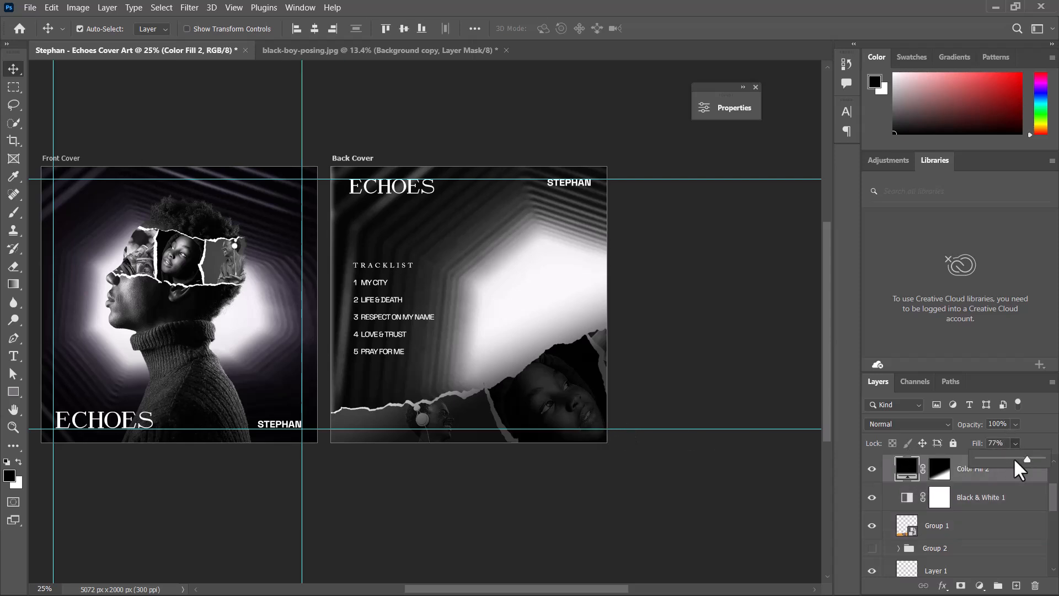
{"action": "left_click", "coordinate": [1012, 458]}
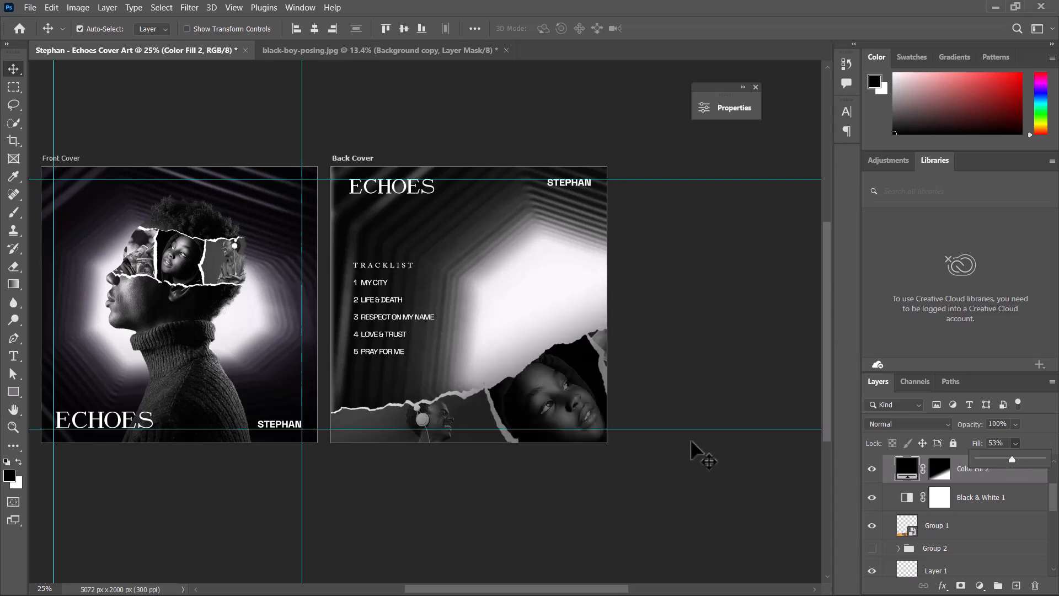
- Clip the Black & White 1 adjustment layer to the Group 1 collage
{"action": "left_click", "coordinate": [964, 538]}
{"action": "left_click", "coordinate": [957, 530]}
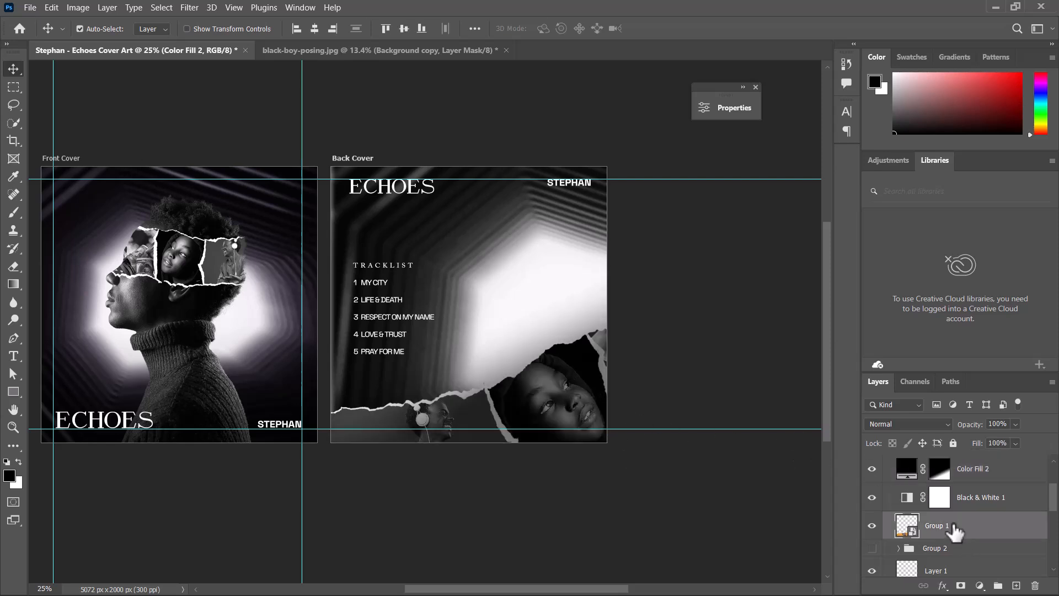
{"action": "left_click", "coordinate": [901, 497]}
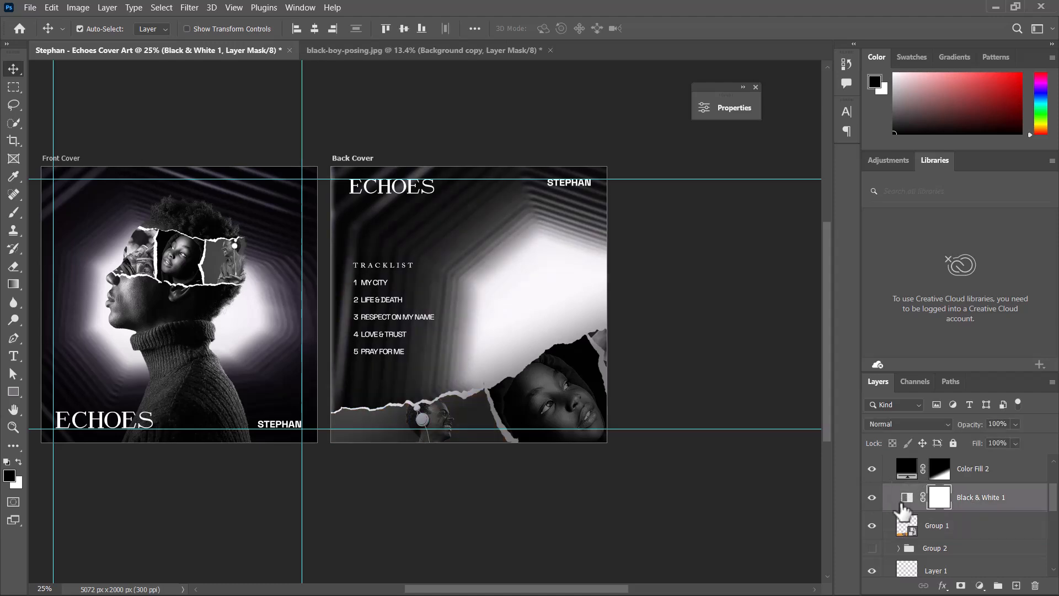
{"action": "right_click", "coordinate": [978, 503]}
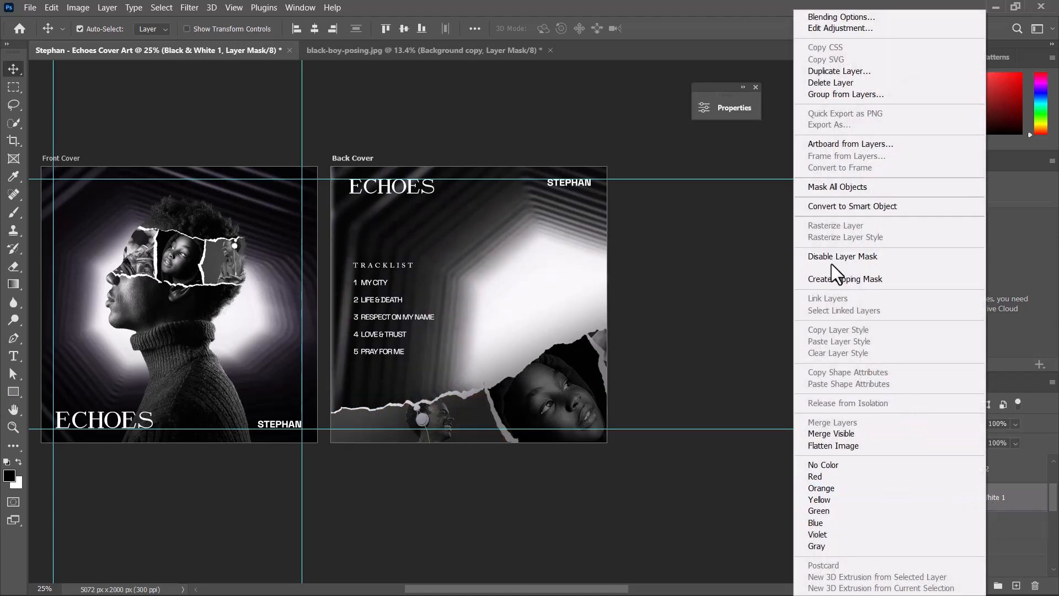
{"action": "left_click", "coordinate": [836, 279]}
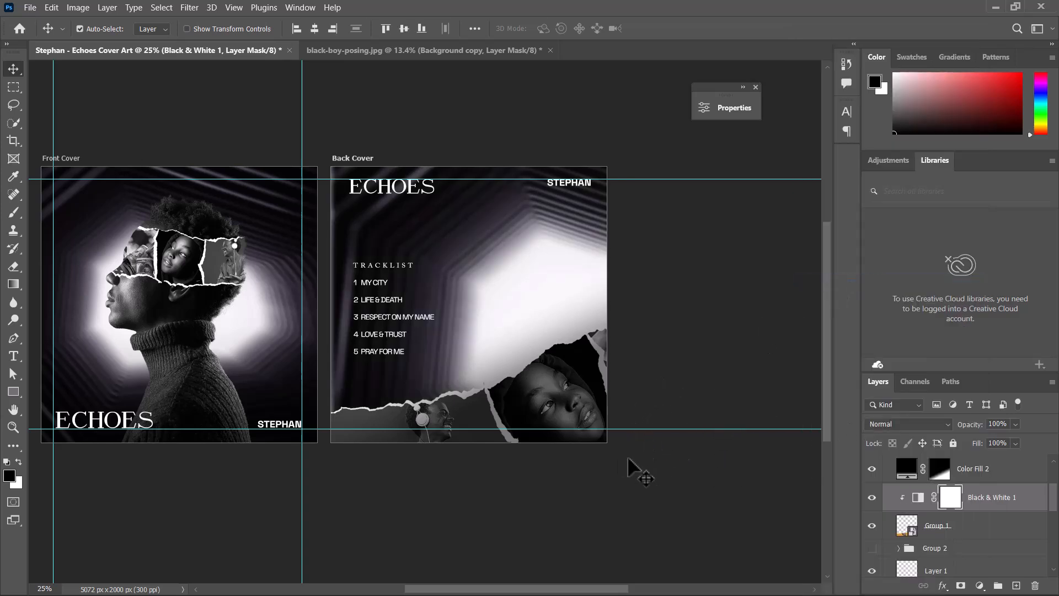
- Apply a Motion Blur to the Group 1 collage with an angle of -24 and a distance of 18 pixels
{"action": "left_click", "coordinate": [975, 528]}
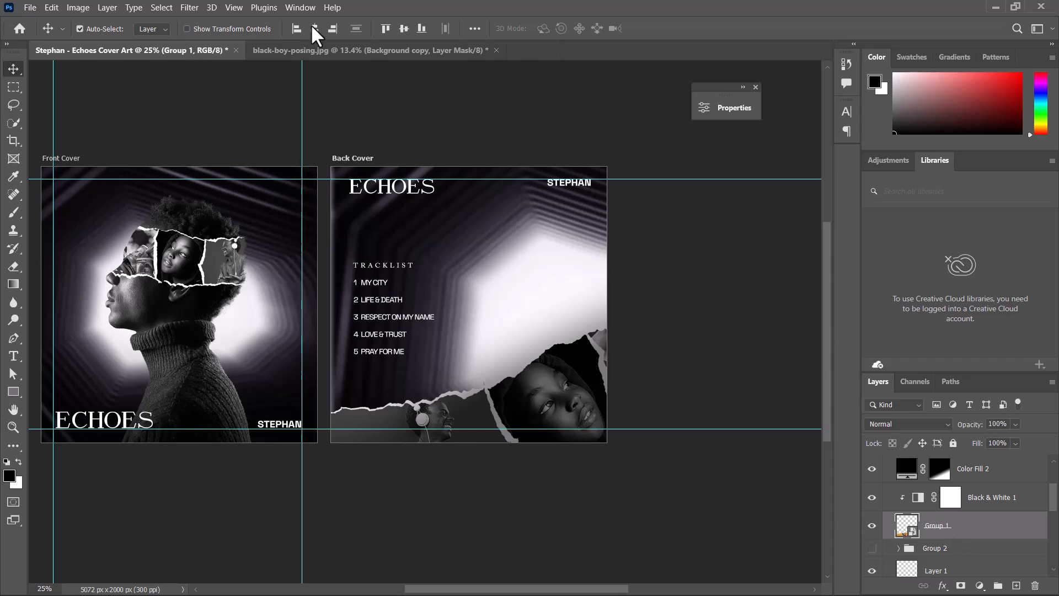
{"action": "left_click", "coordinate": [185, 6]}
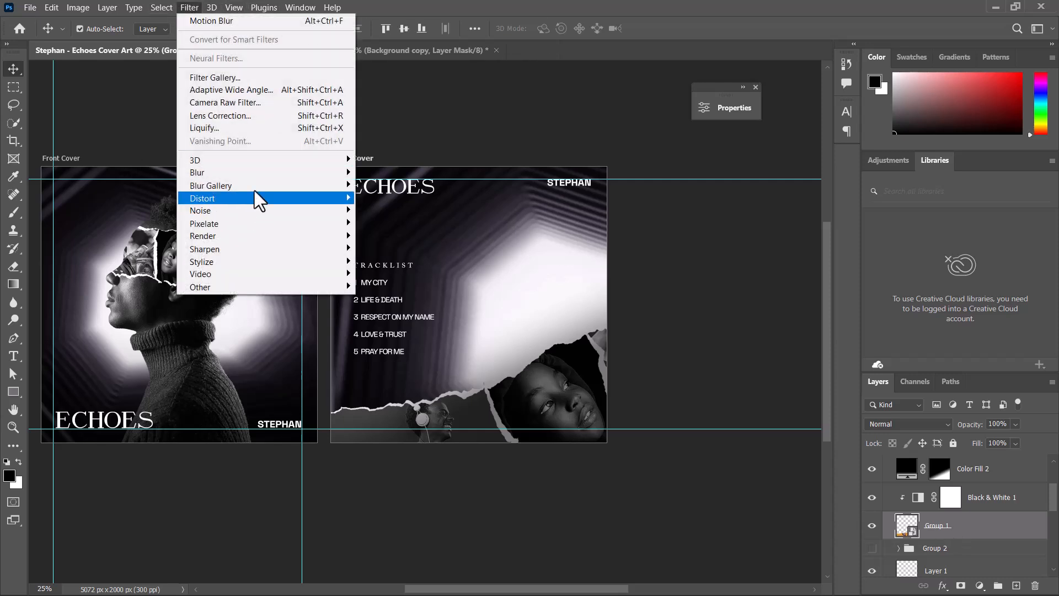
{"action": "mouse_move", "coordinate": [256, 171]}
{"action": "left_click", "coordinate": [403, 246]}
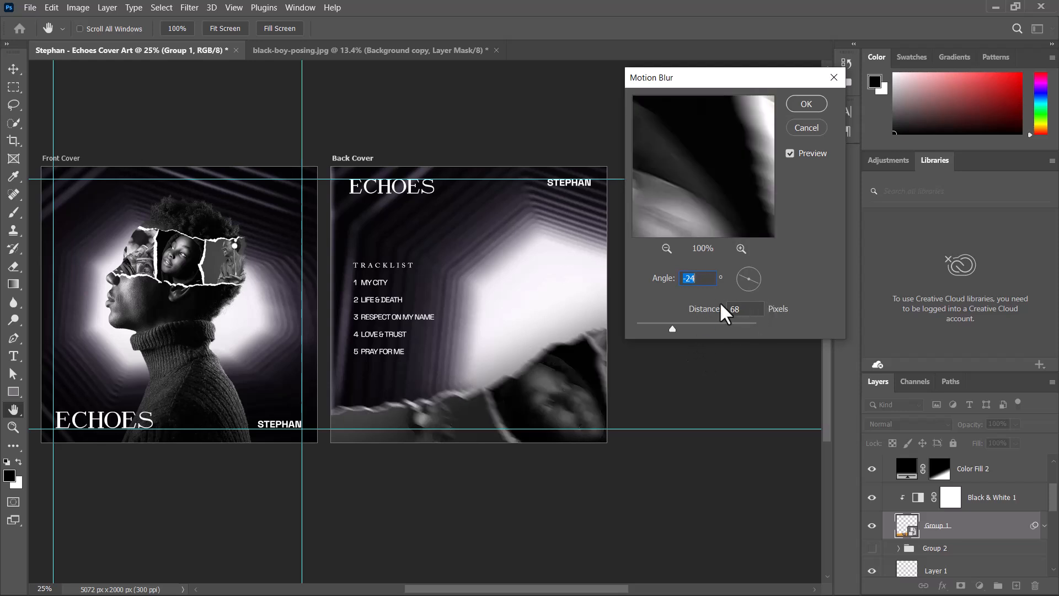
{"action": "left_click_drag", "start_coordinate": [670, 327], "coordinate": [648, 331]}
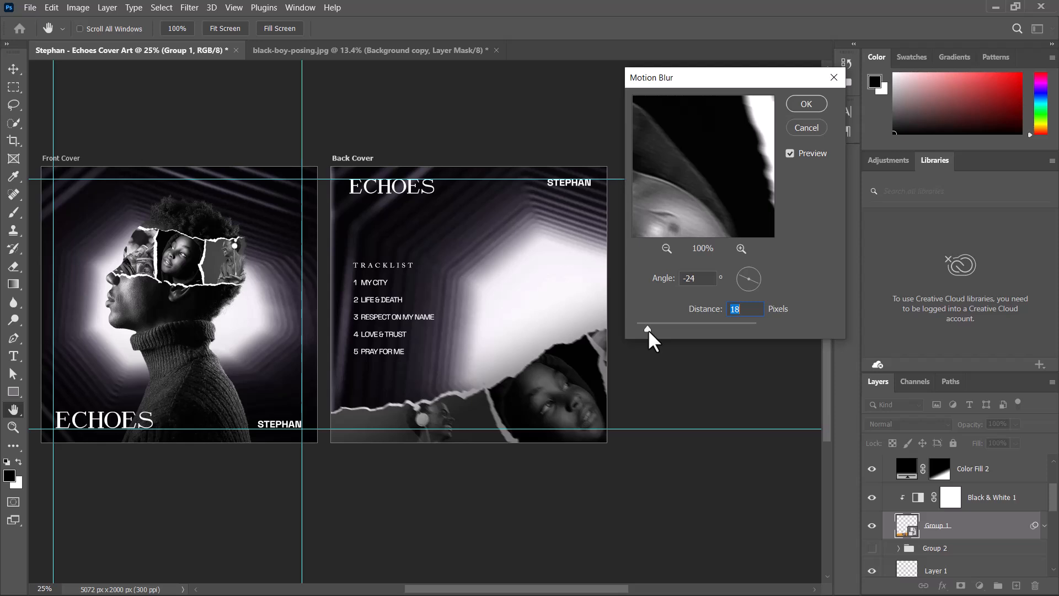
{"action": "left_click", "coordinate": [649, 330]}
{"action": "left_click", "coordinate": [797, 108]}
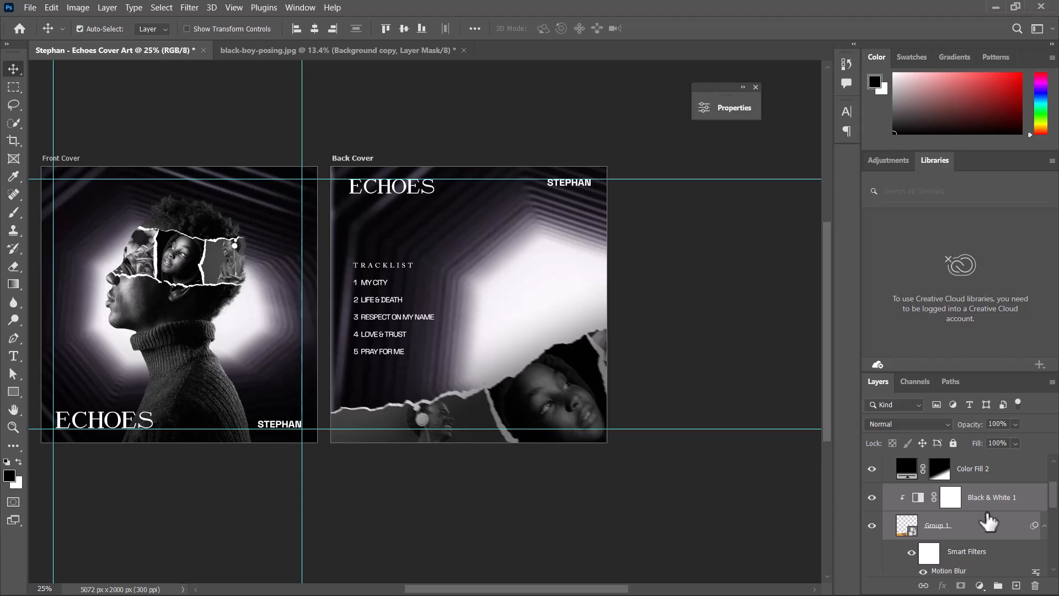
- Merge the blurred Group 1 collage with its clipped Black & White 1 adjustment into one layer
{"action": "right_click", "coordinate": [989, 522]}
{"action": "left_click", "coordinate": [861, 206]}
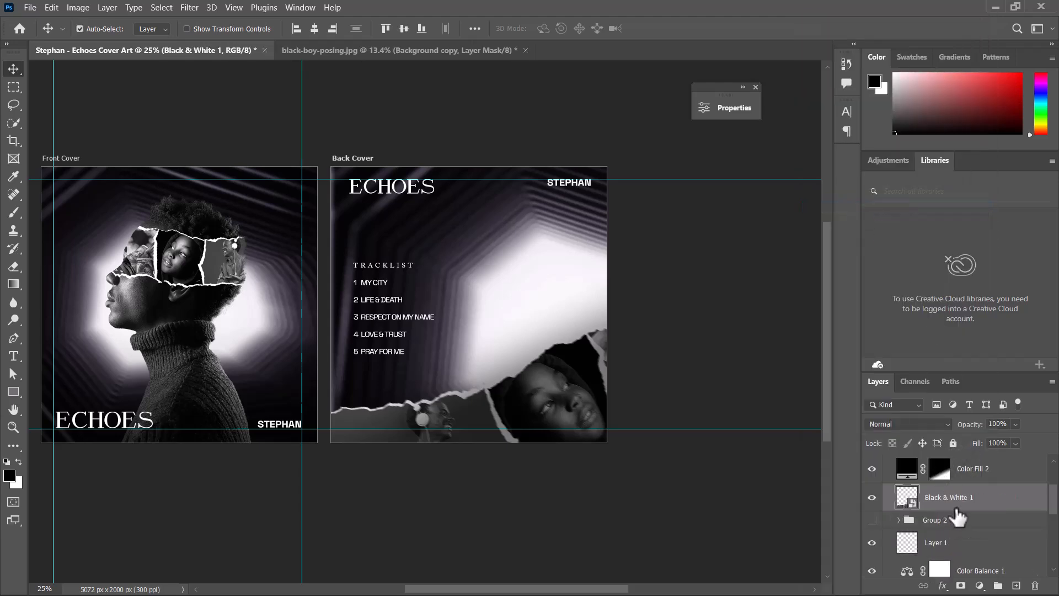
- Duplicate the merged collage layer and rotate the copy upright along the back cover's right edge
{"action": "key", "text": "ctrl+j"}
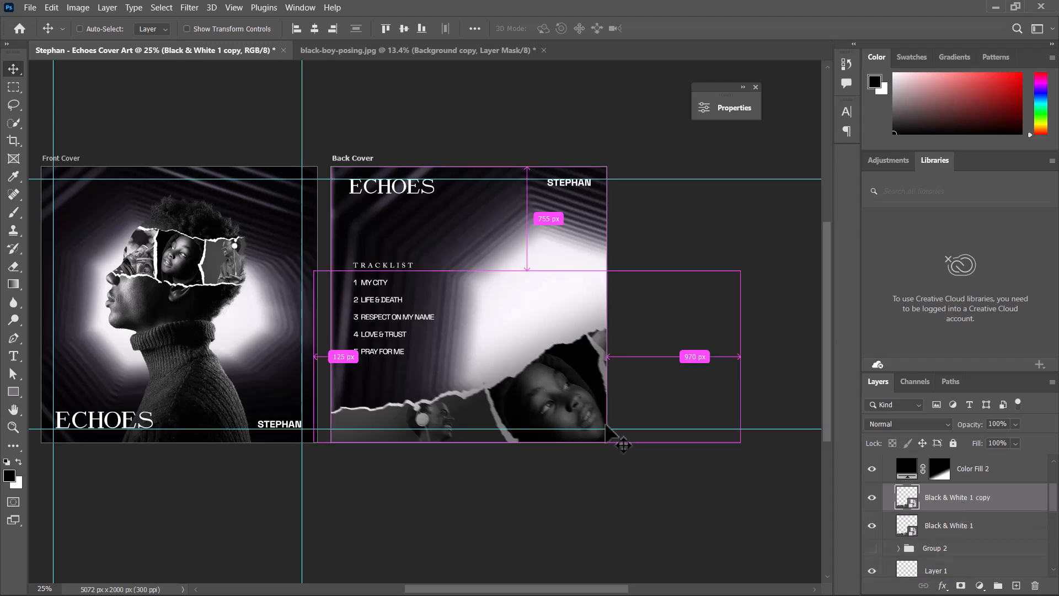
{"action": "key", "text": "ctrl+t"}
{"action": "left_click_drag", "start_coordinate": [764, 152], "coordinate": [400, 87]}
{"action": "left_click_drag", "start_coordinate": [545, 304], "coordinate": [583, 481]}
{"action": "left_click_drag", "start_coordinate": [700, 323], "coordinate": [690, 209]}
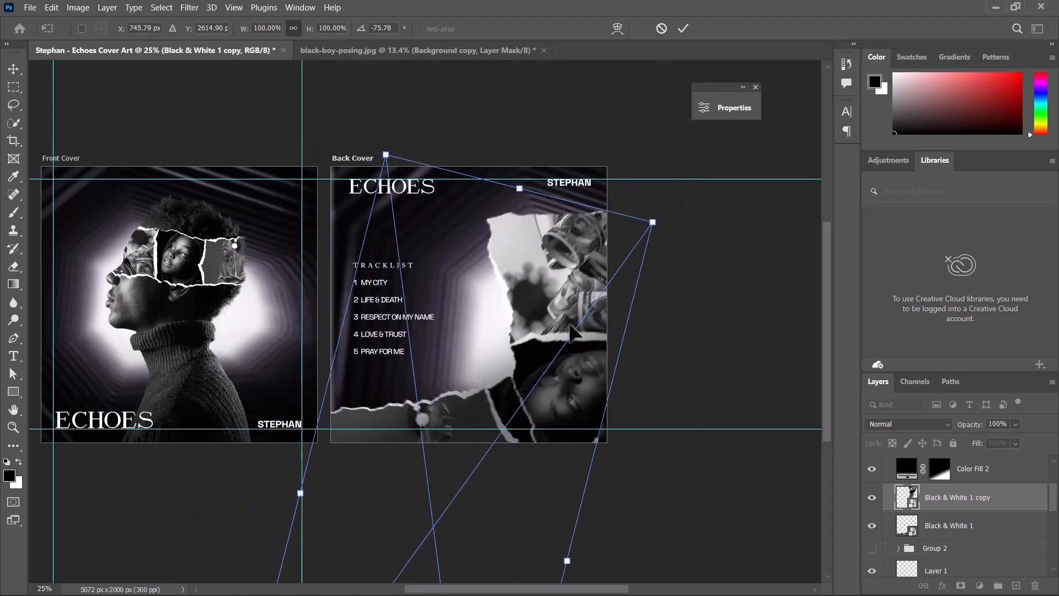
{"action": "left_click_drag", "start_coordinate": [572, 339], "coordinate": [643, 341]}
{"action": "left_click_drag", "start_coordinate": [762, 229], "coordinate": [673, 199]}
{"action": "mouse_move", "coordinate": [661, 265]}
{"action": "left_mouse_down"}
{"action": "mouse_move", "coordinate": [693, 267]}
{"action": "mouse_move", "coordinate": [700, 279]}
{"action": "mouse_move", "coordinate": [679, 272]}
{"action": "left_mouse_up"}
{"action": "left_click_drag", "start_coordinate": [746, 201], "coordinate": [730, 184]}
{"action": "left_click_drag", "start_coordinate": [617, 282], "coordinate": [629, 285]}
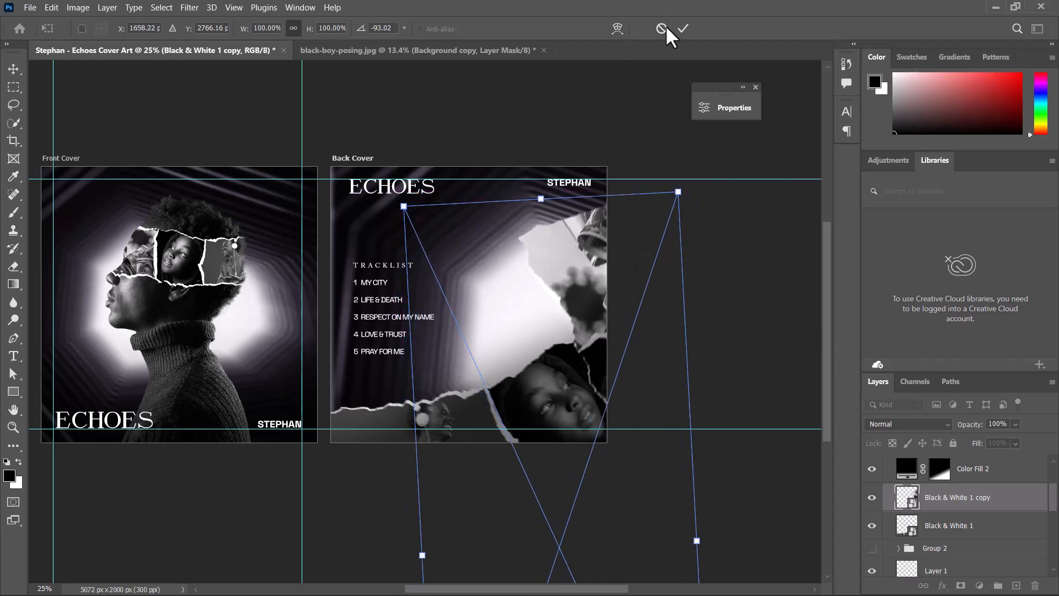
{"action": "left_click", "coordinate": [684, 28]}
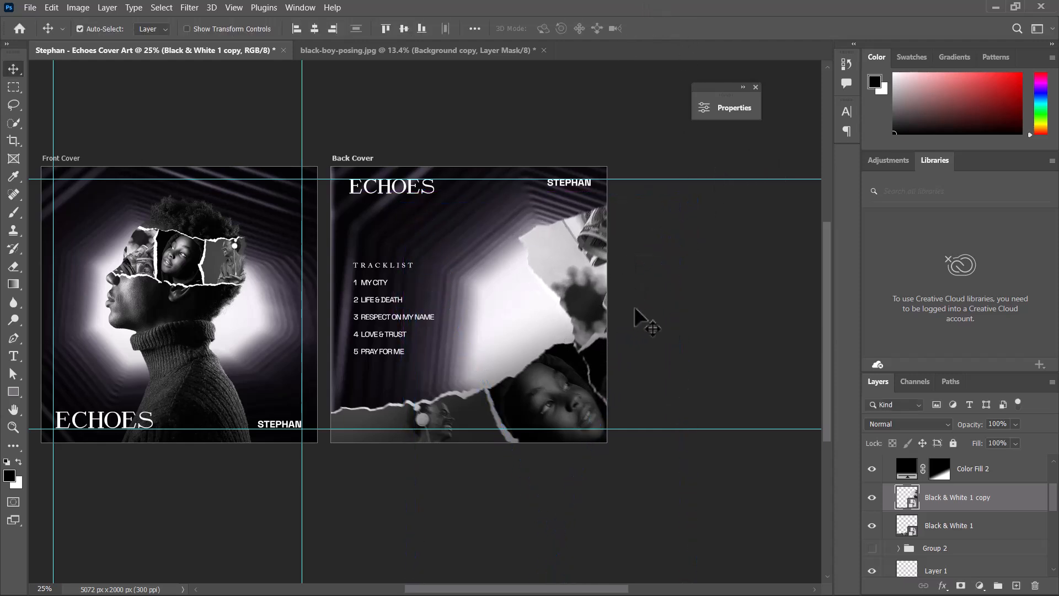
- Enlarge the back cover's tunnel background image to about 38% and shift it to fill the cover
{"action": "left_click", "coordinate": [481, 353]}
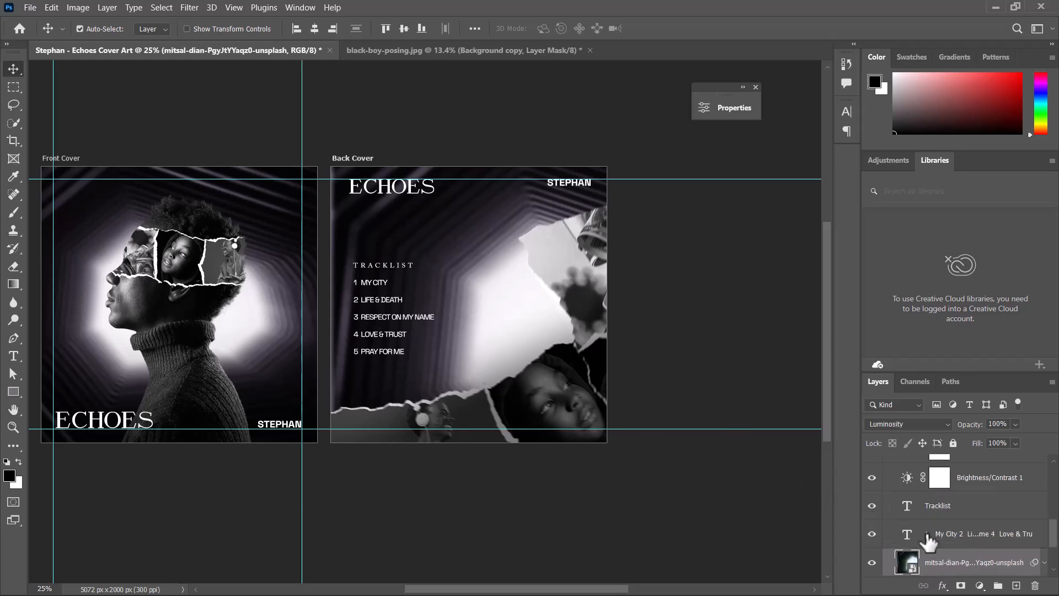
{"action": "key", "text": "ctrl+t"}
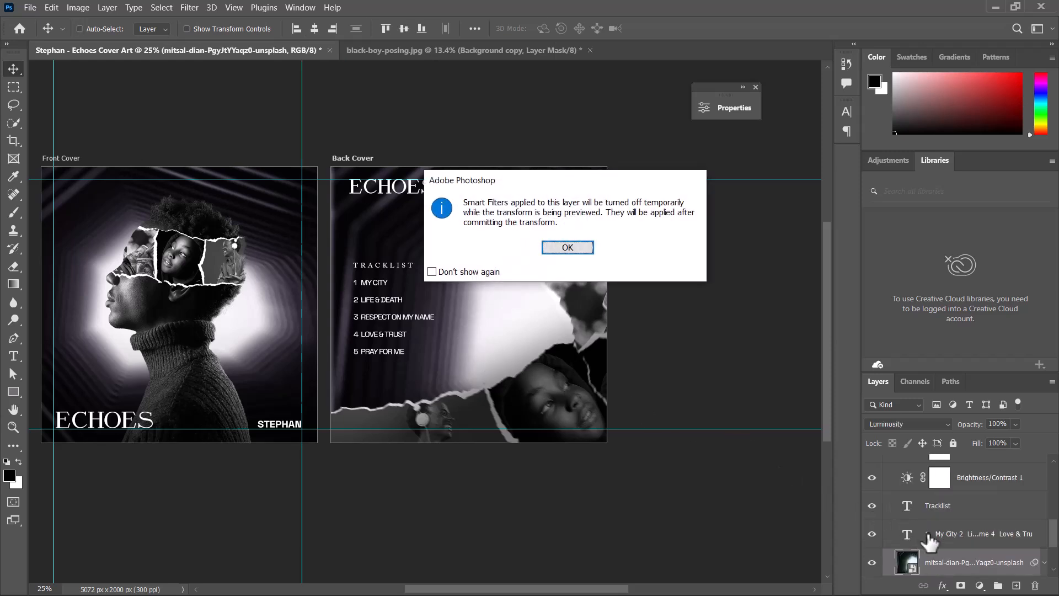
{"action": "key", "text": "Return"}
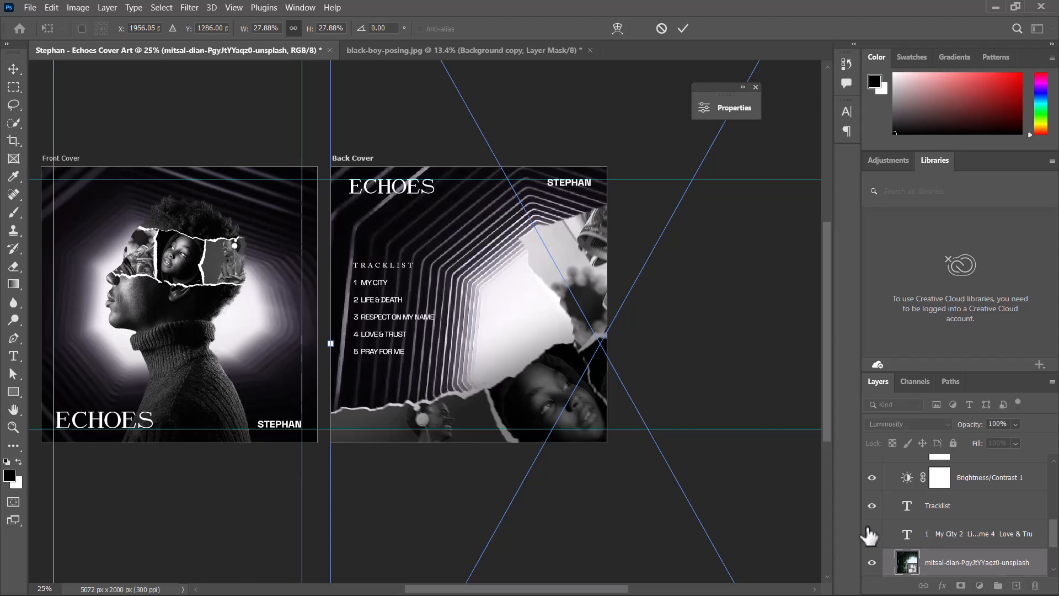
{"action": "key", "text": "ctrl+minus"}
{"action": "left_click_drag", "start_coordinate": [538, 316], "coordinate": [605, 319]}
{"action": "left_click_drag", "start_coordinate": [448, 312], "coordinate": [438, 316]}
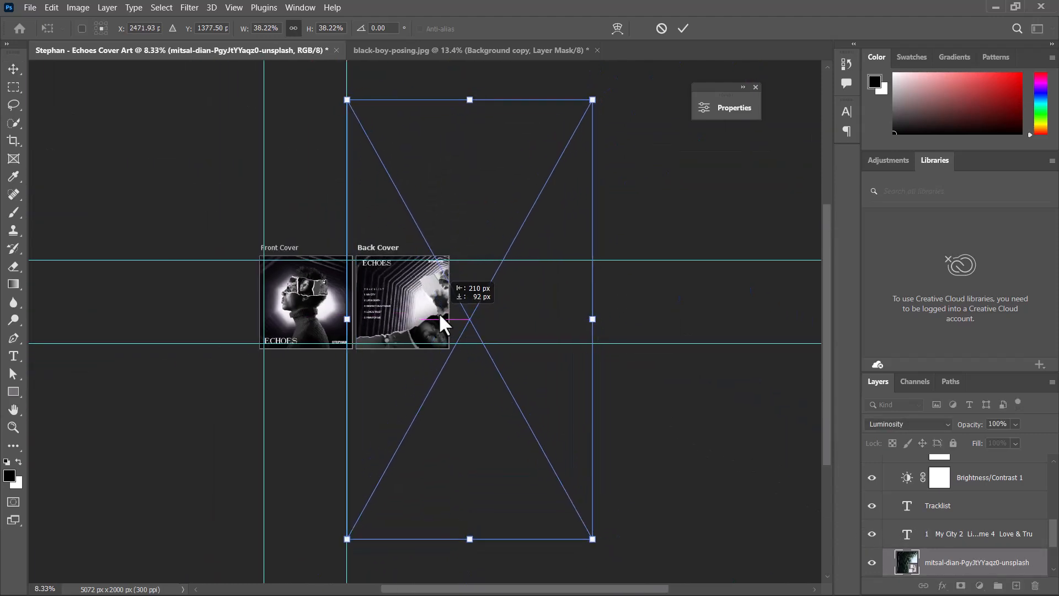
{"action": "left_click", "coordinate": [683, 28]}
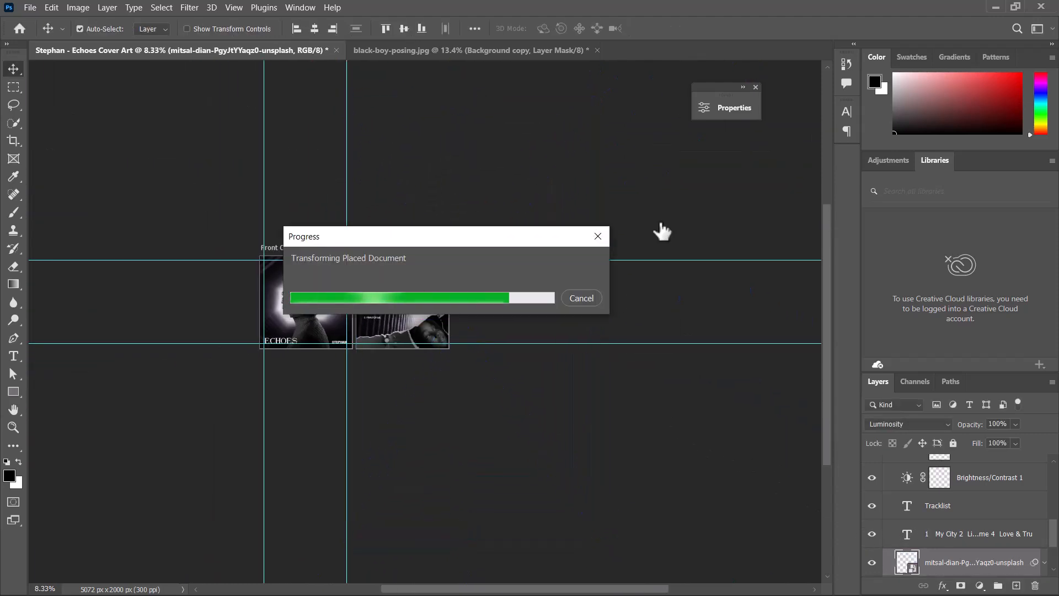
- Nudge the duplicated collage copy slightly into place on the back cover
{"action": "key", "text": "ctrl+plus"}
{"action": "key", "text": "ctrl+plus"}
{"action": "key", "text": "ctrl+plus"}
{"action": "key", "text": "ctrl+plus"}
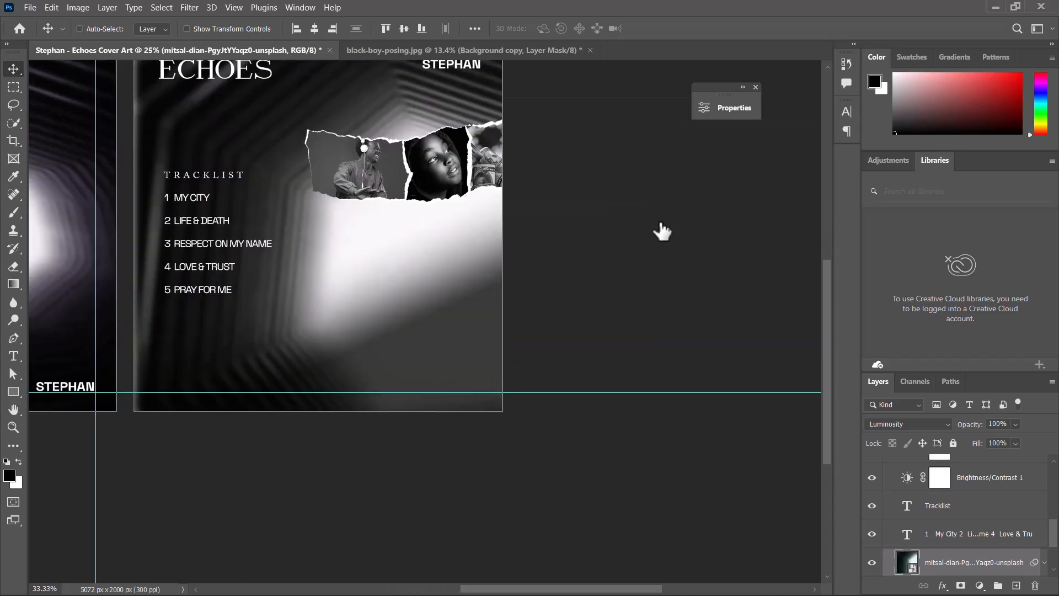
{"action": "key", "text": "ctrl+minus"}
{"action": "key", "text": "ctrl+0"}
{"action": "key", "text": "ctrl+plus"}
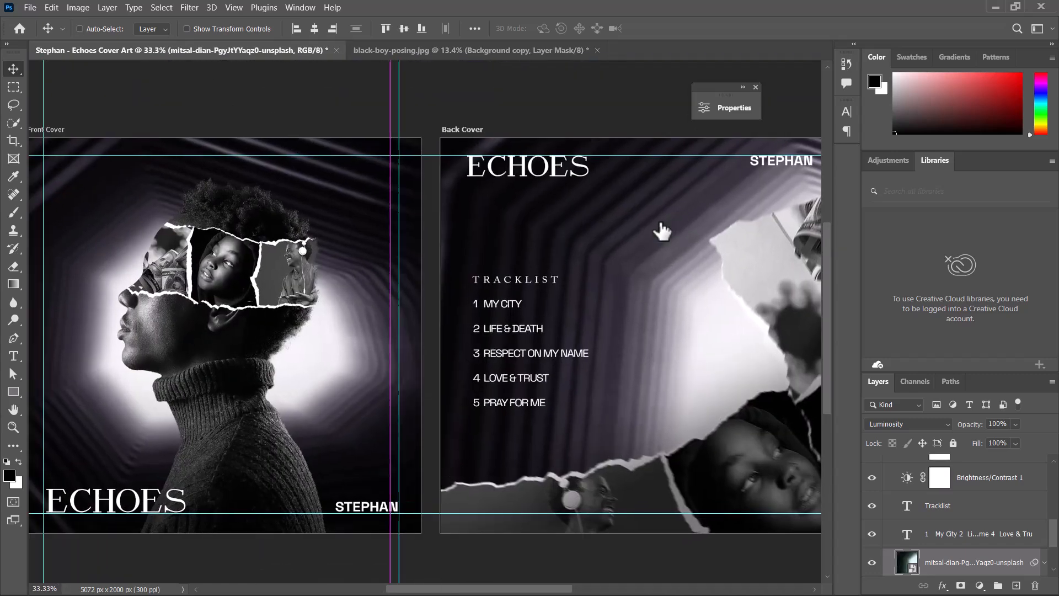
{"action": "key", "text": "ctrl+minus"}
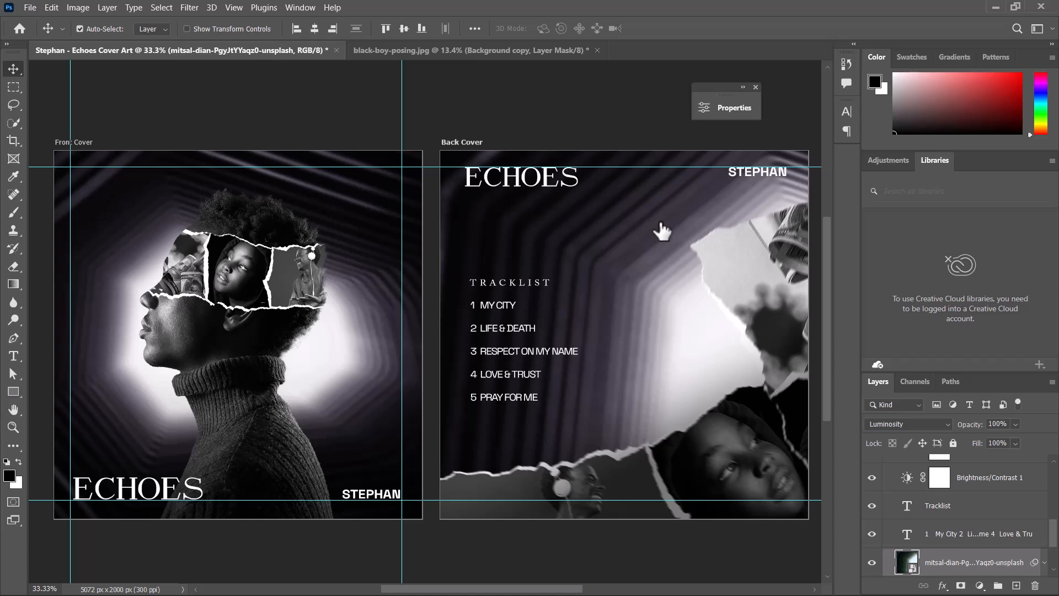
{"action": "key", "text": "ctrl+minus"}
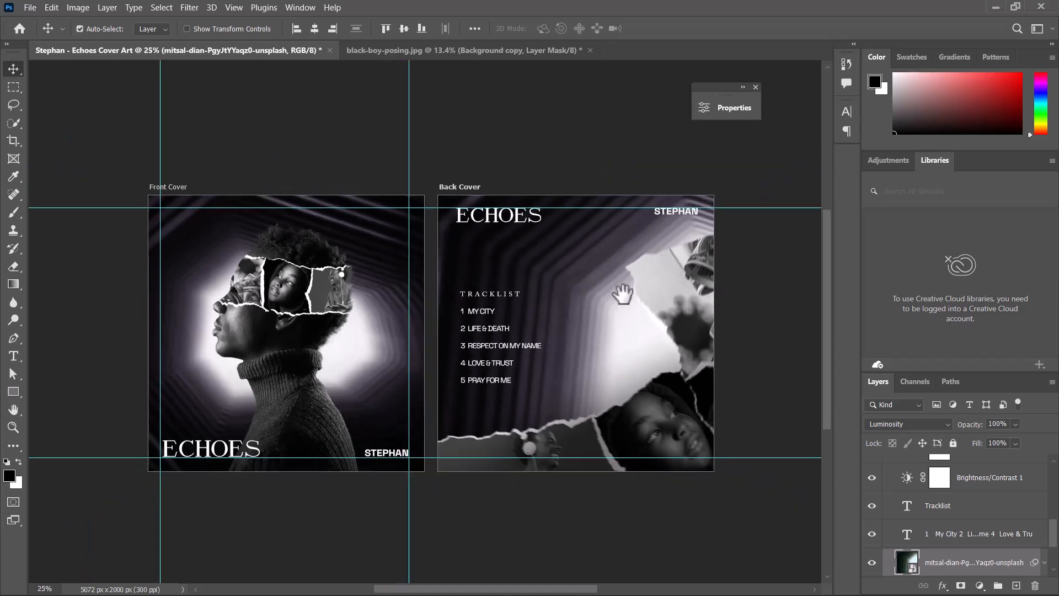
{"action": "left_click_drag", "start_coordinate": [607, 322], "coordinate": [569, 320]}
{"action": "mouse_move", "coordinate": [647, 302]}
{"action": "left_mouse_down"}
{"action": "mouse_move", "coordinate": [657, 289]}
{"action": "mouse_move", "coordinate": [585, 319]}
{"action": "mouse_move", "coordinate": [611, 317]}
{"action": "mouse_move", "coordinate": [618, 294]}
{"action": "mouse_move", "coordinate": [641, 319]}
{"action": "mouse_move", "coordinate": [661, 300]}
{"action": "left_mouse_up"}
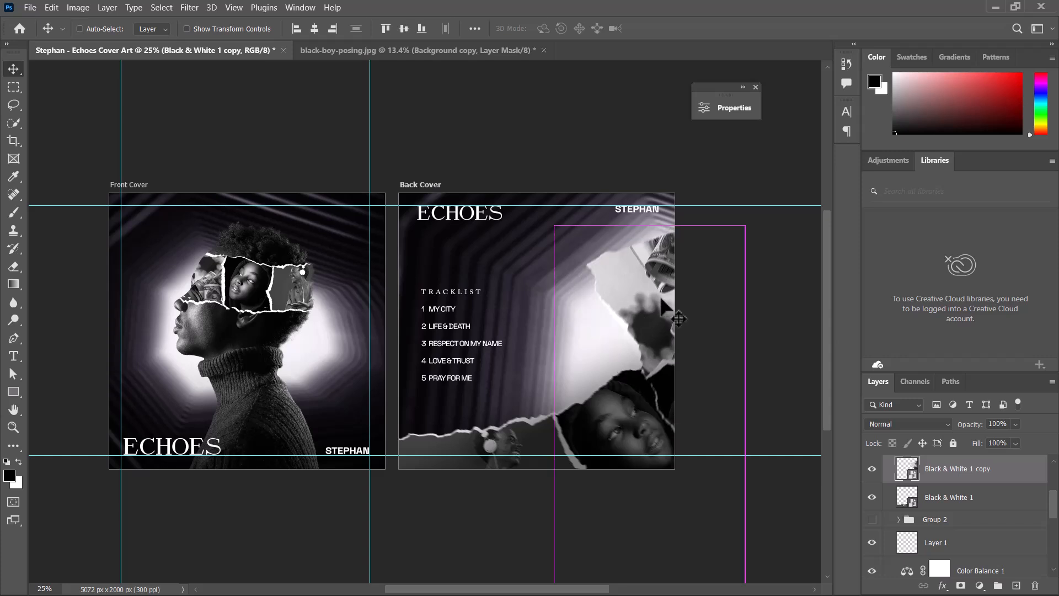
{"action": "left_click", "coordinate": [632, 126]}
{"action": "key", "text": "ctrl+0"}
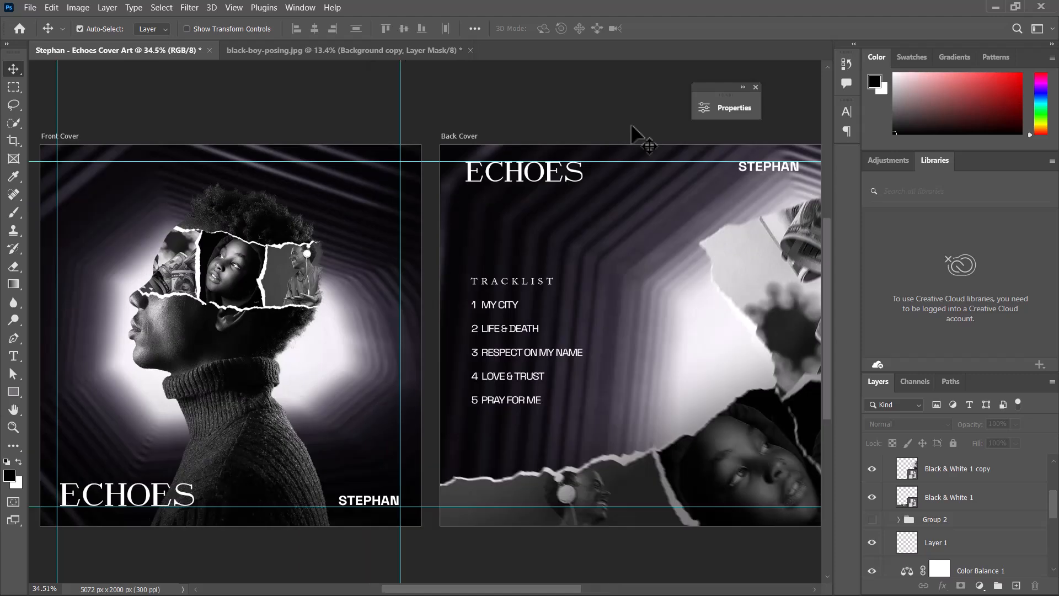
{"action": "key", "text": "ctrl+minus"}
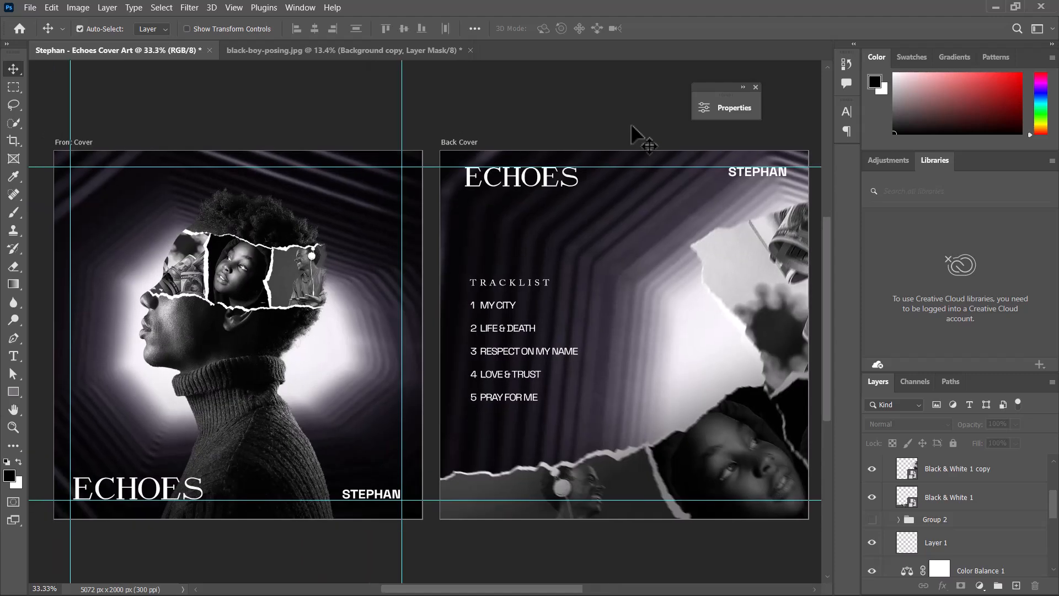